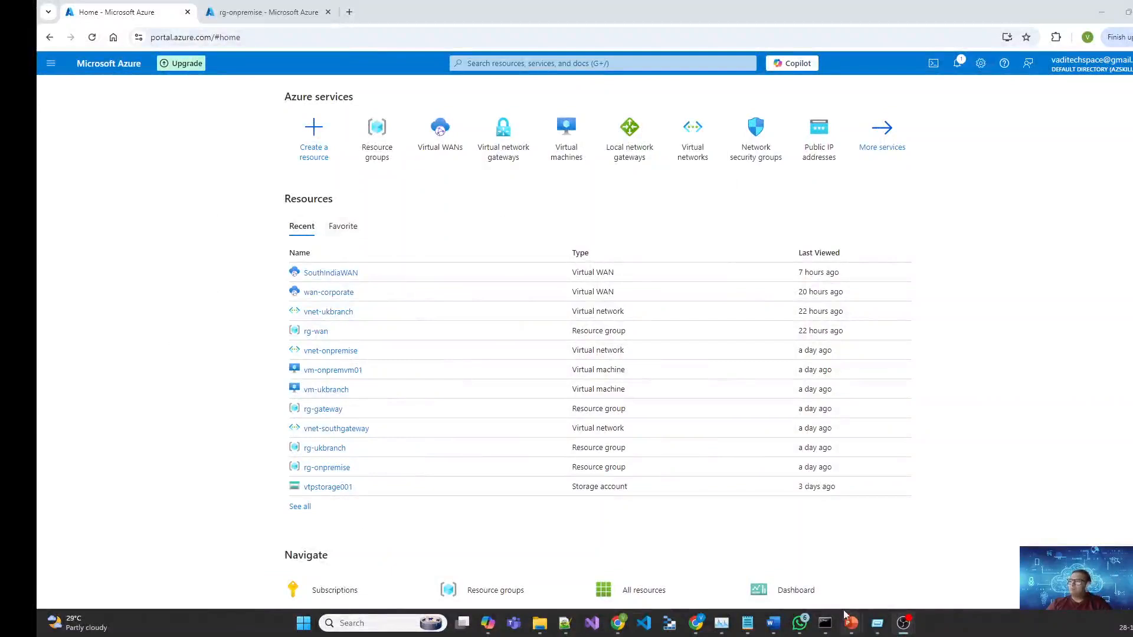
Step: Confirm rg-onpremise is located in Australia East, then bring back the Virtual WAN demo slide
left_click(264, 15)
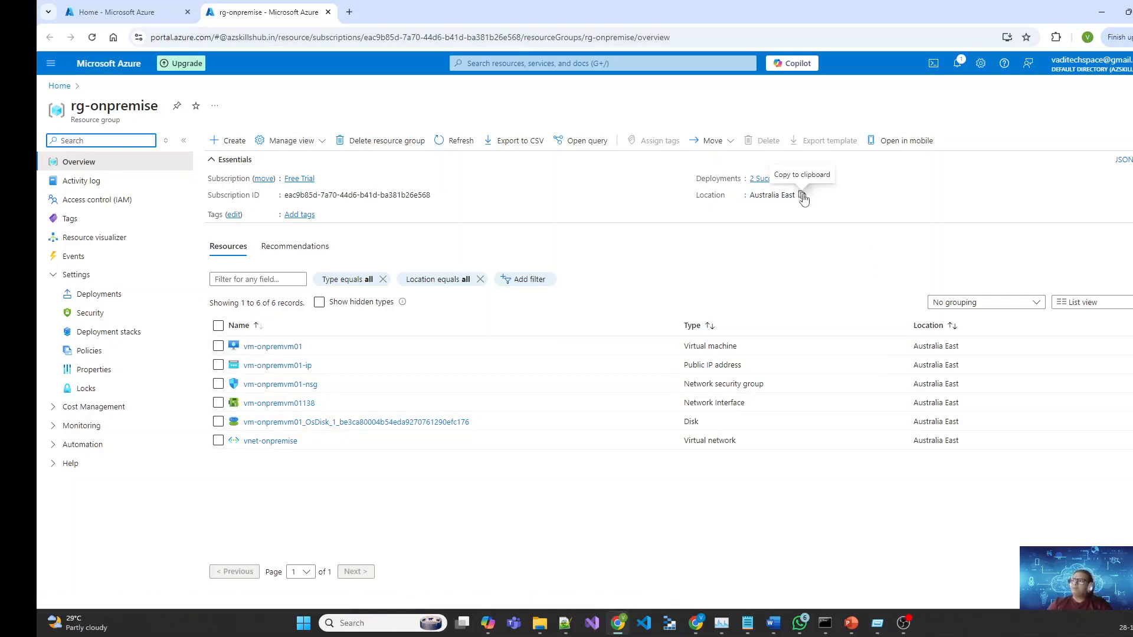
left_click_drag(749, 201, 798, 202)
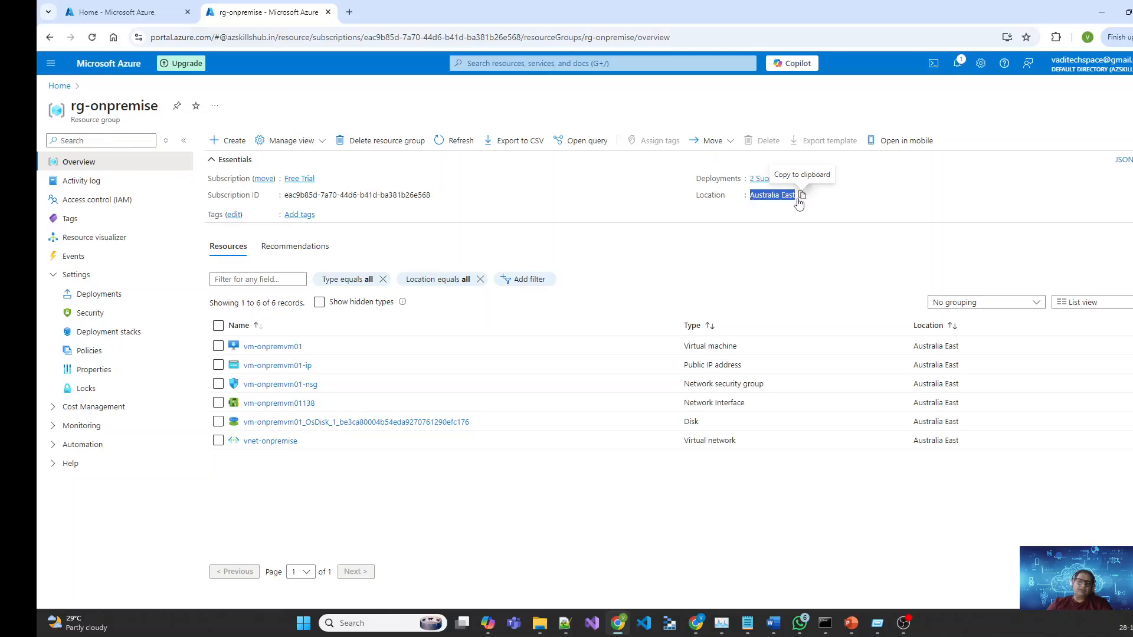
left_click(522, 478)
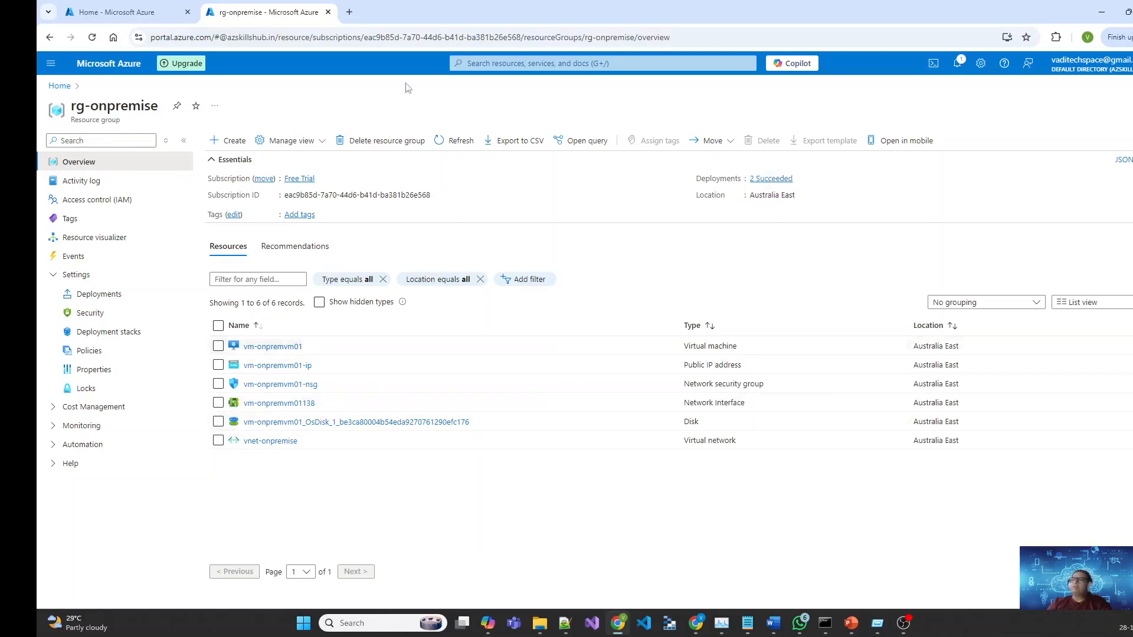
left_click(115, 7)
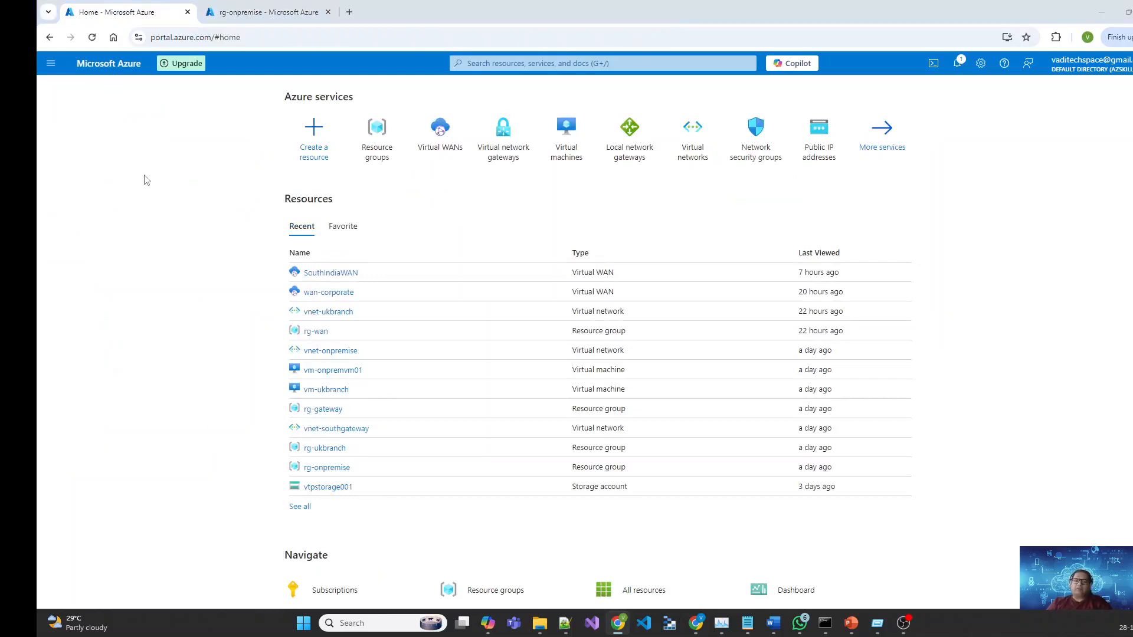
key("alt+Tab")
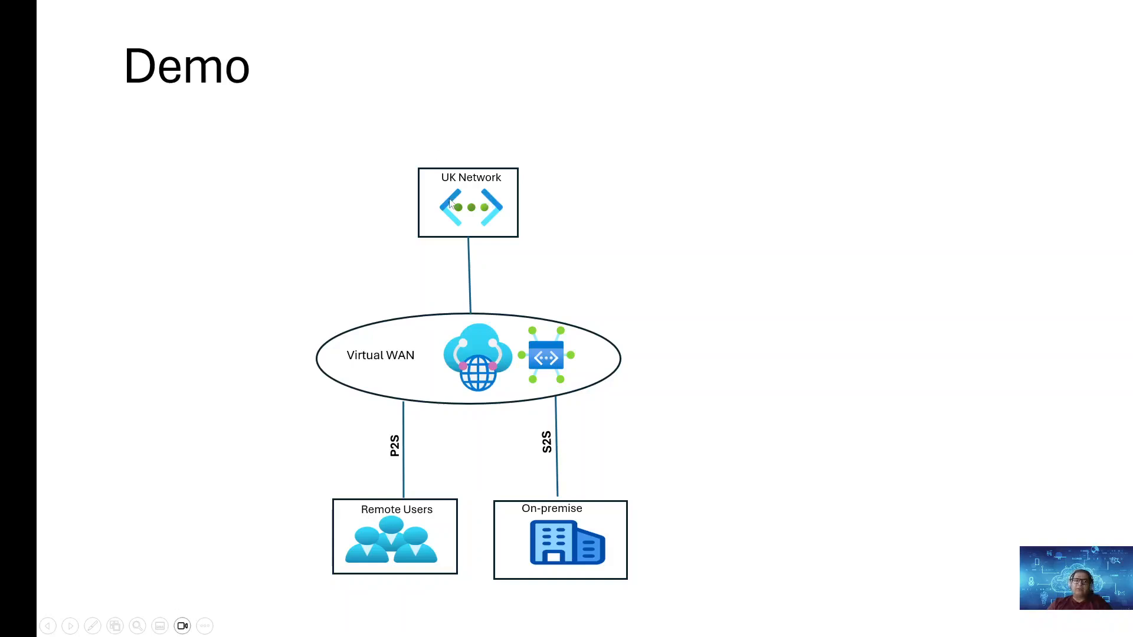
Step: Open the vm-ukbranch virtual machine from the rg-ukbranch resource group
key("alt+Tab")
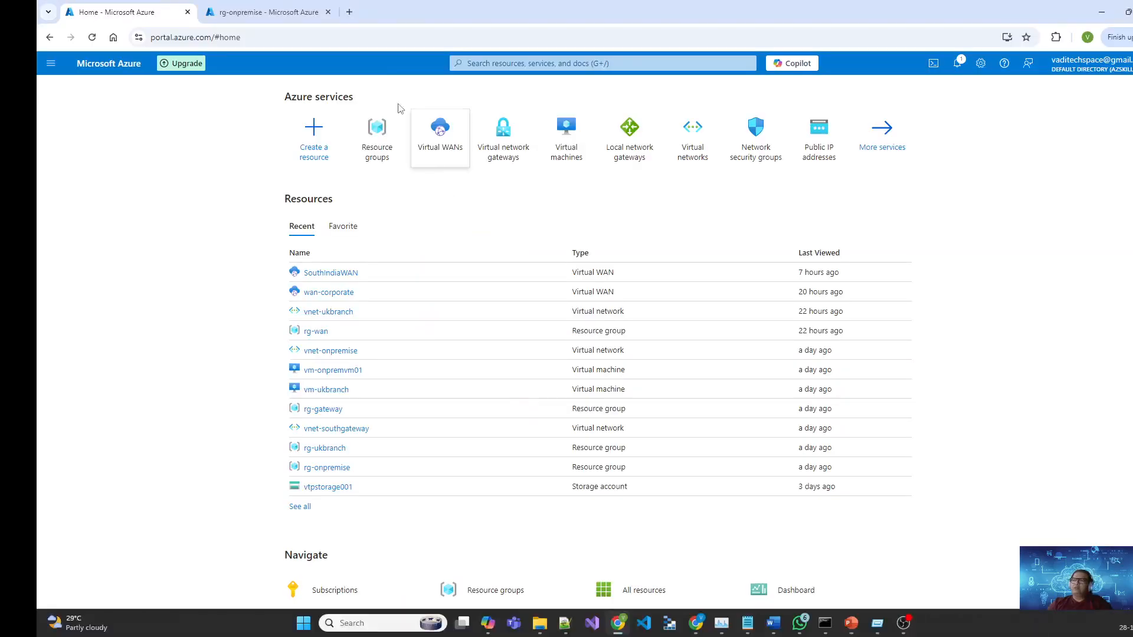
left_click(380, 139)
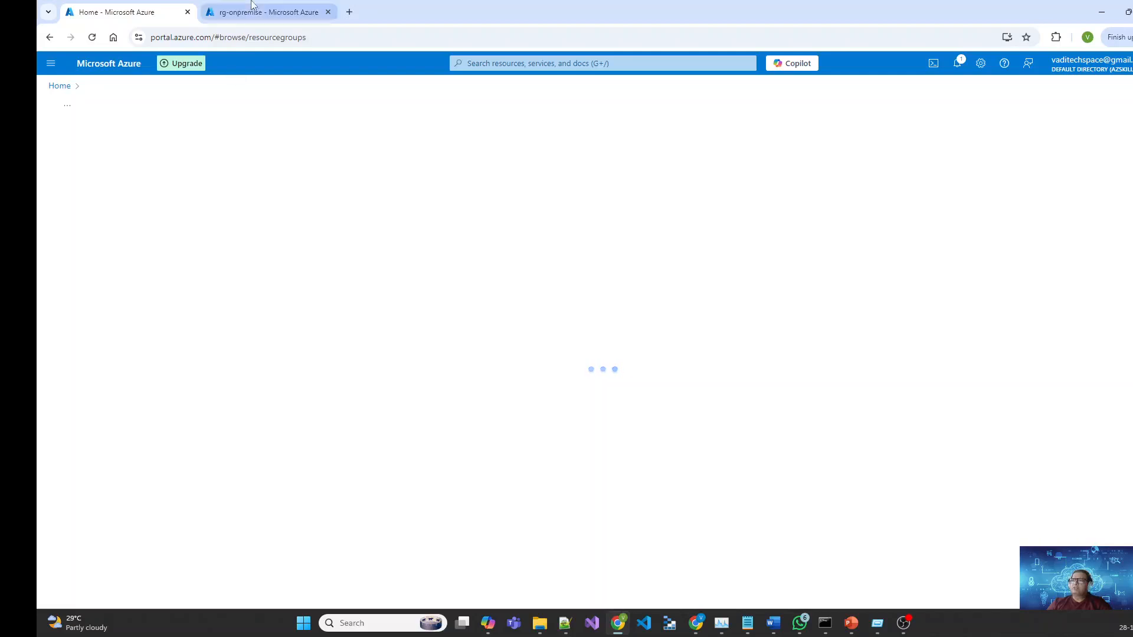
left_click(268, 11)
left_click(58, 89)
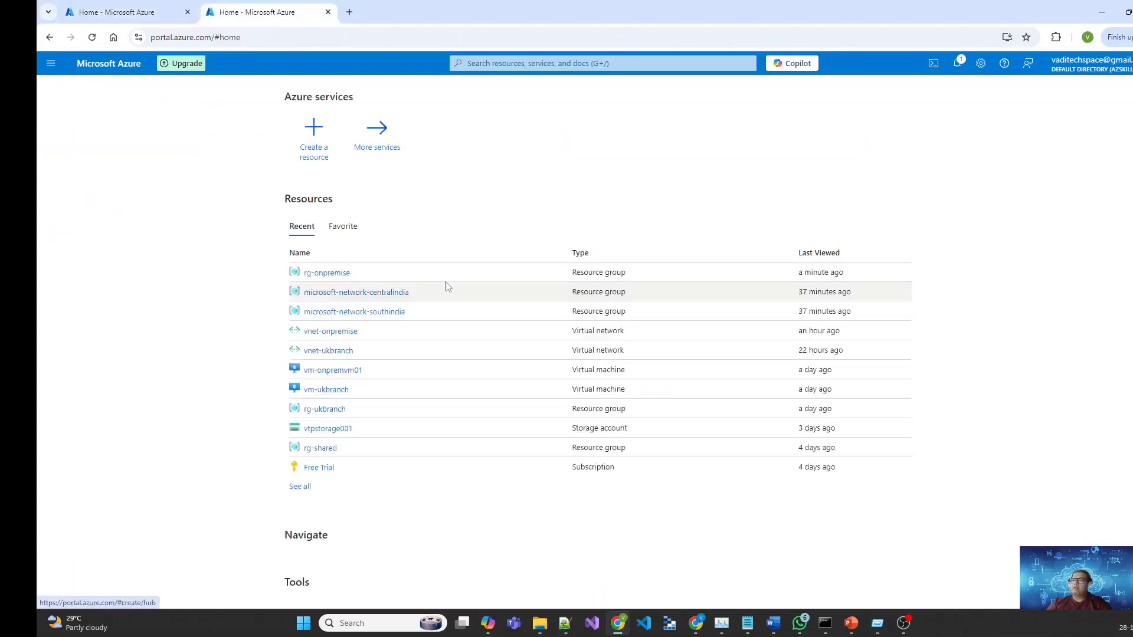
left_click(322, 450)
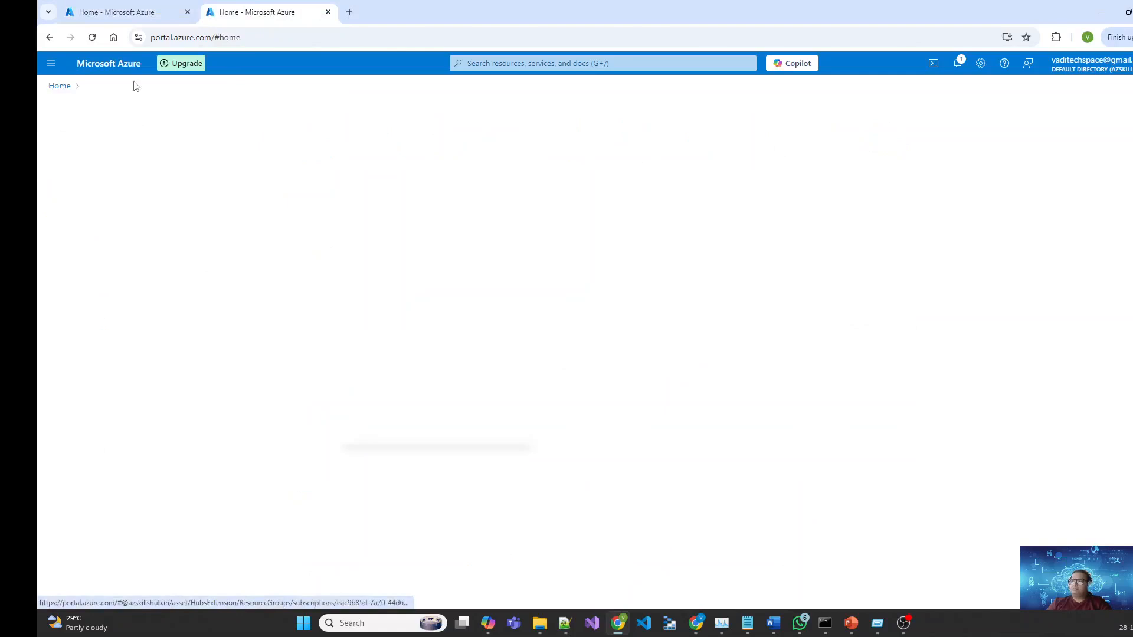
left_click(62, 87)
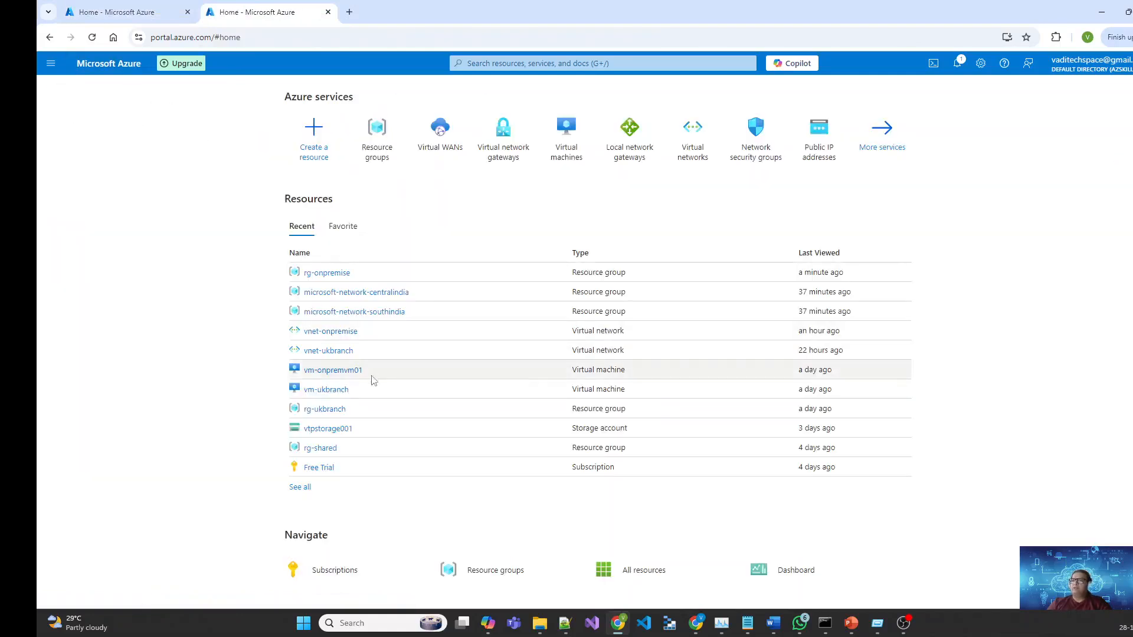
left_click(336, 406)
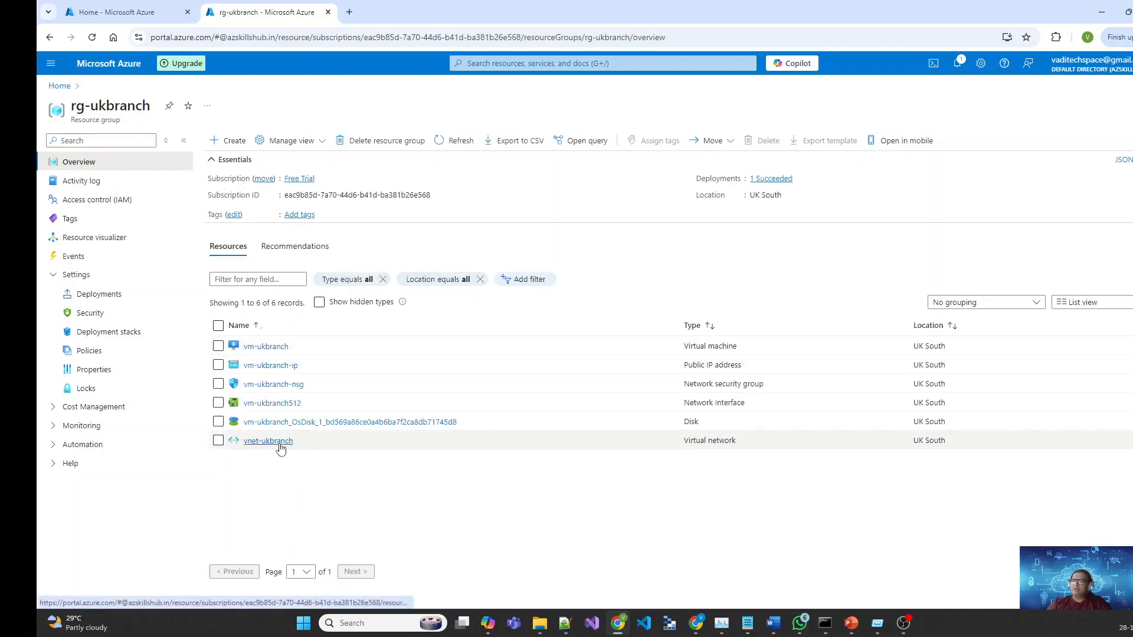
left_click(267, 348)
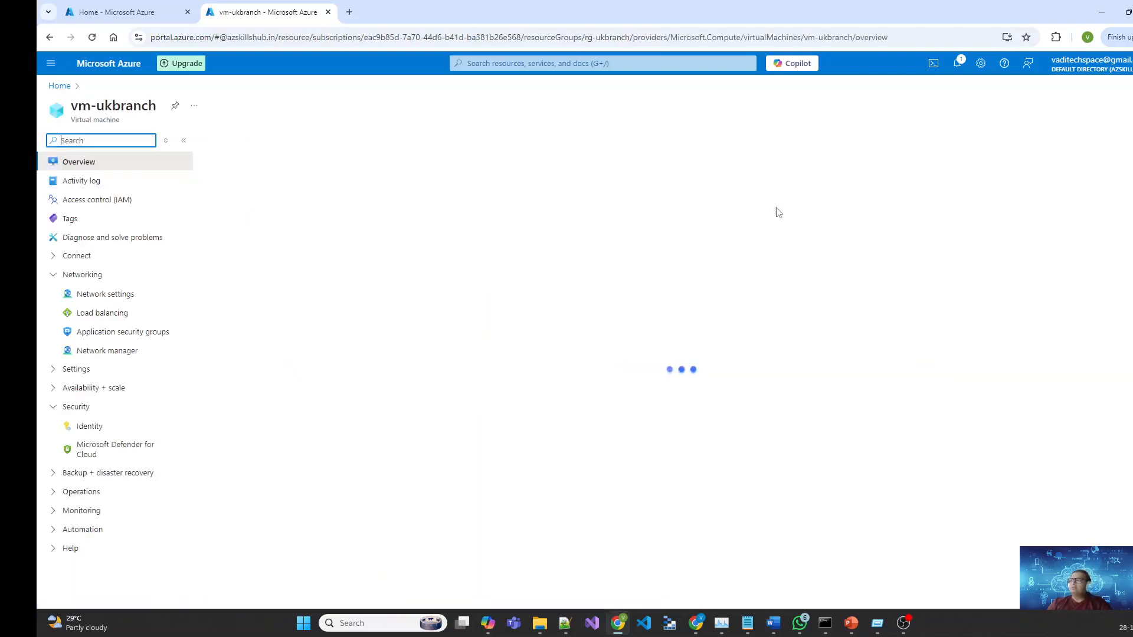
Step: Check vm-ukbranch is stopped in UK South, show the demo slide, then return to the portal
left_click_drag(307, 235, 313, 245)
triple_click(319, 260)
left_click(487, 262)
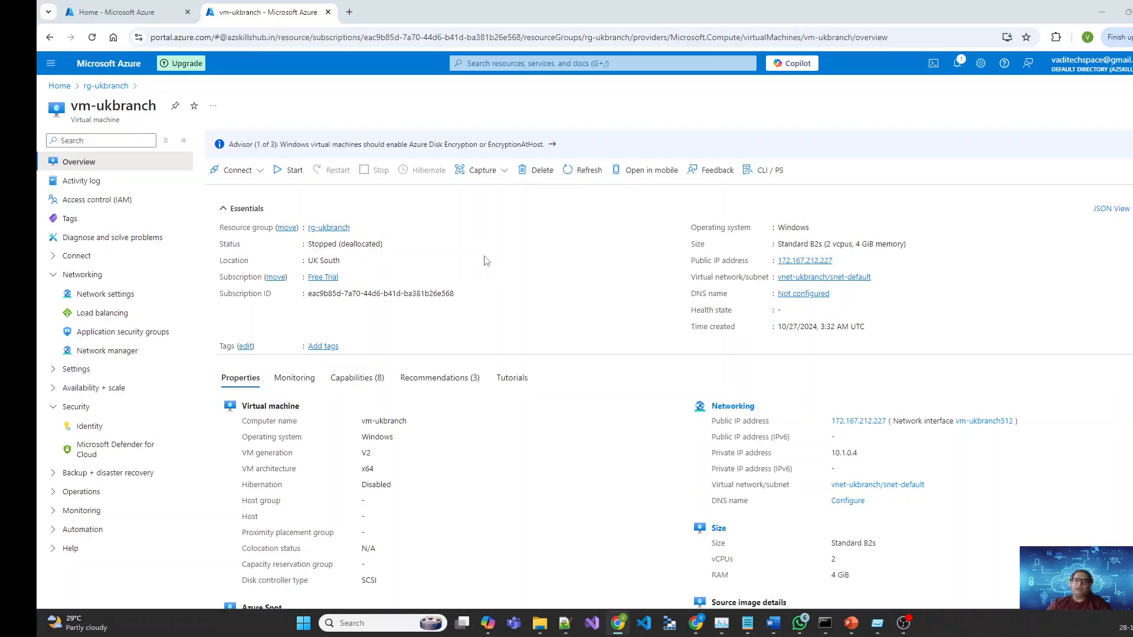
key("alt+Tab")
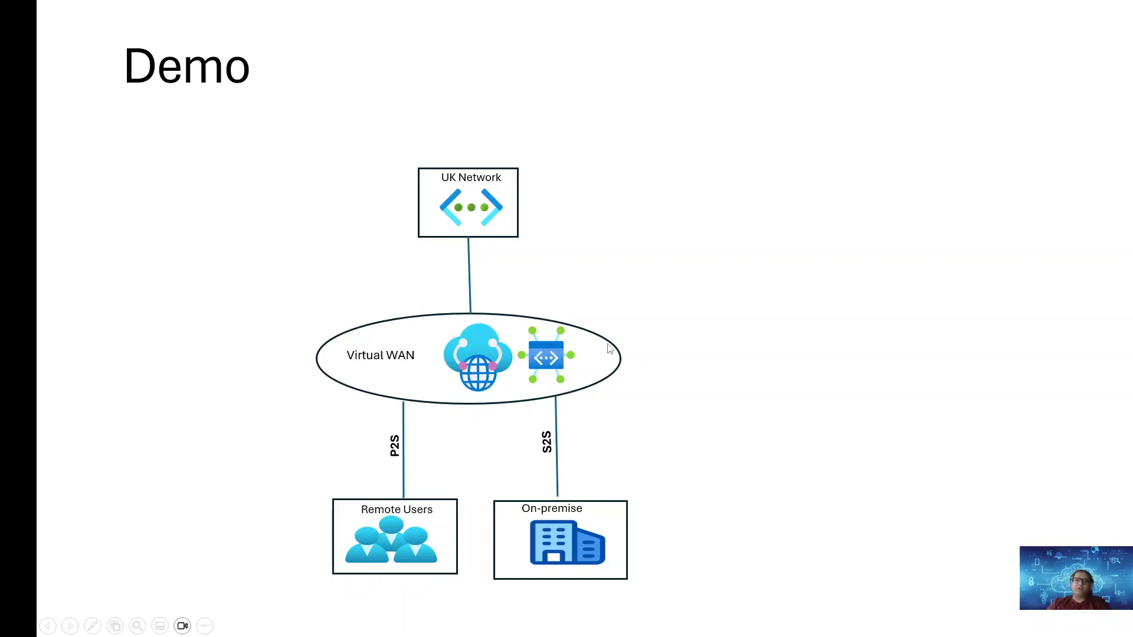
key("alt+Tab")
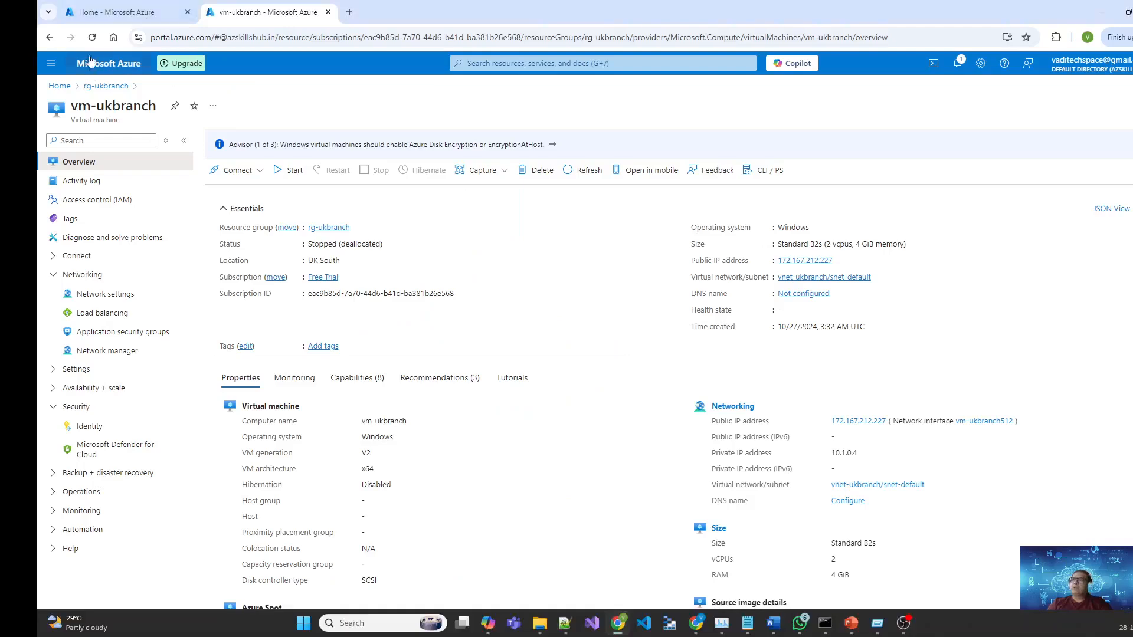
Step: Search for Virtual WAN and start creating a new virtual WAN
left_click(121, 16)
left_click(59, 86)
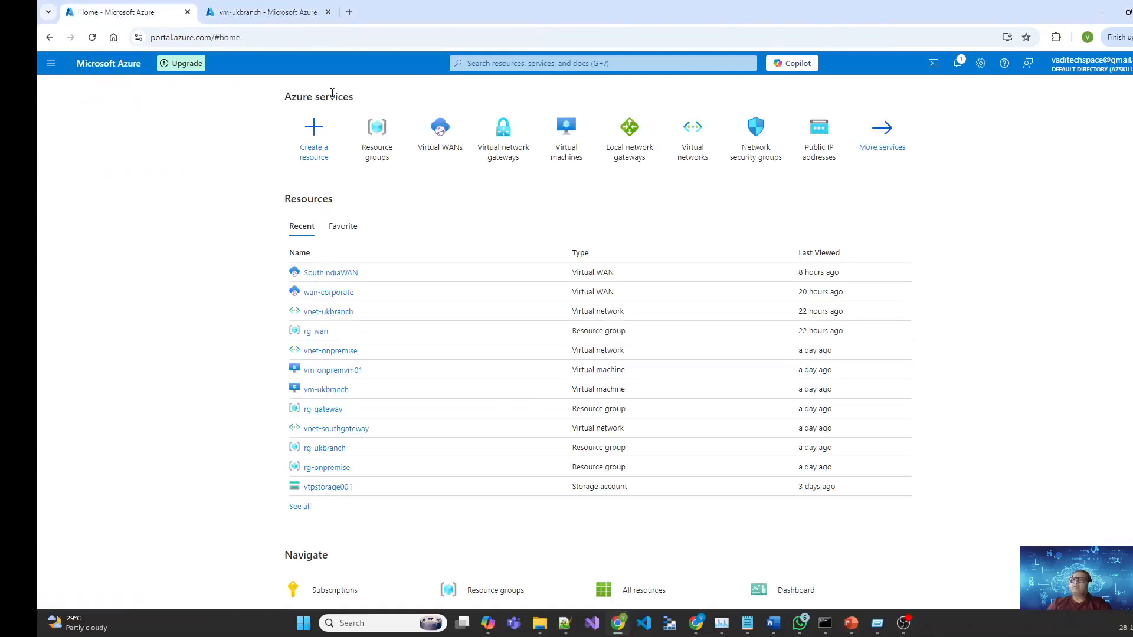
left_click(524, 65)
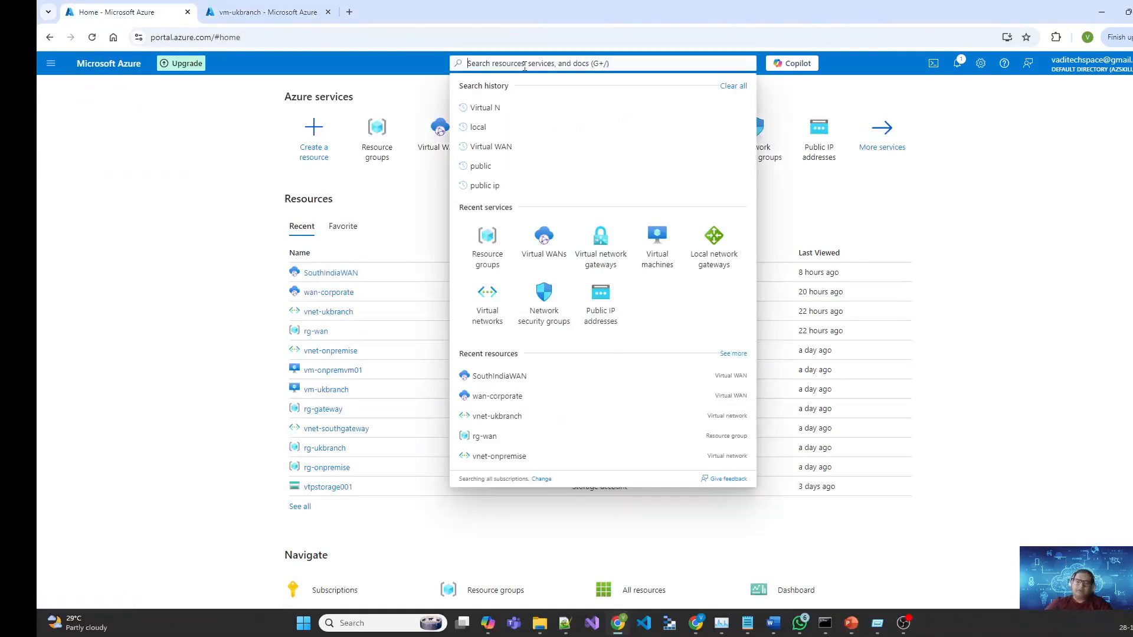
type("Vir")
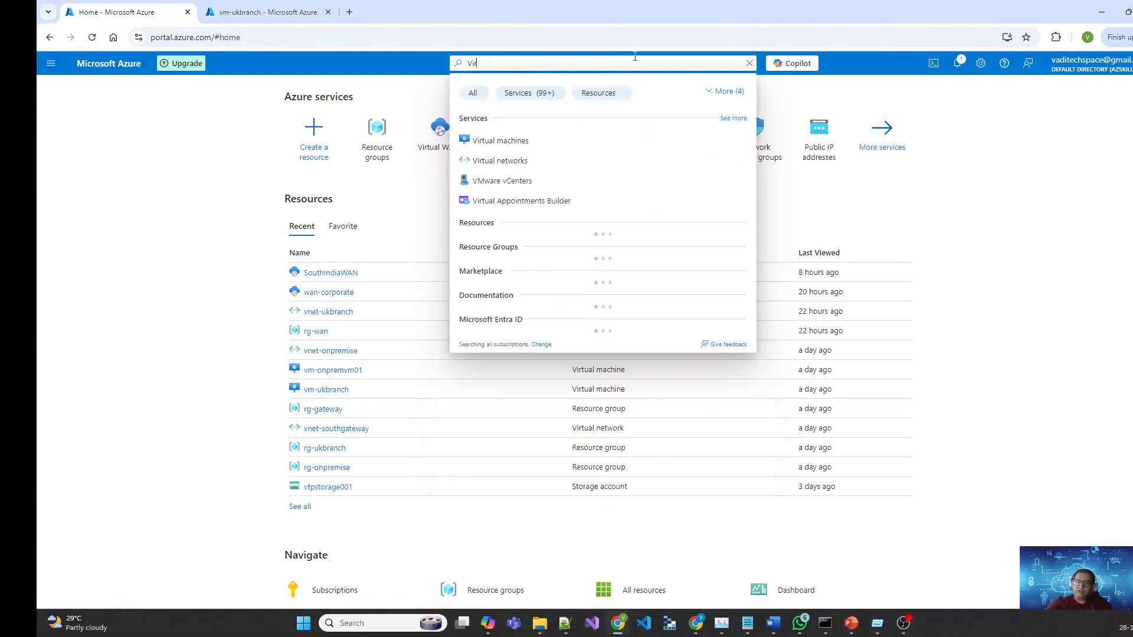
type("tual WAN")
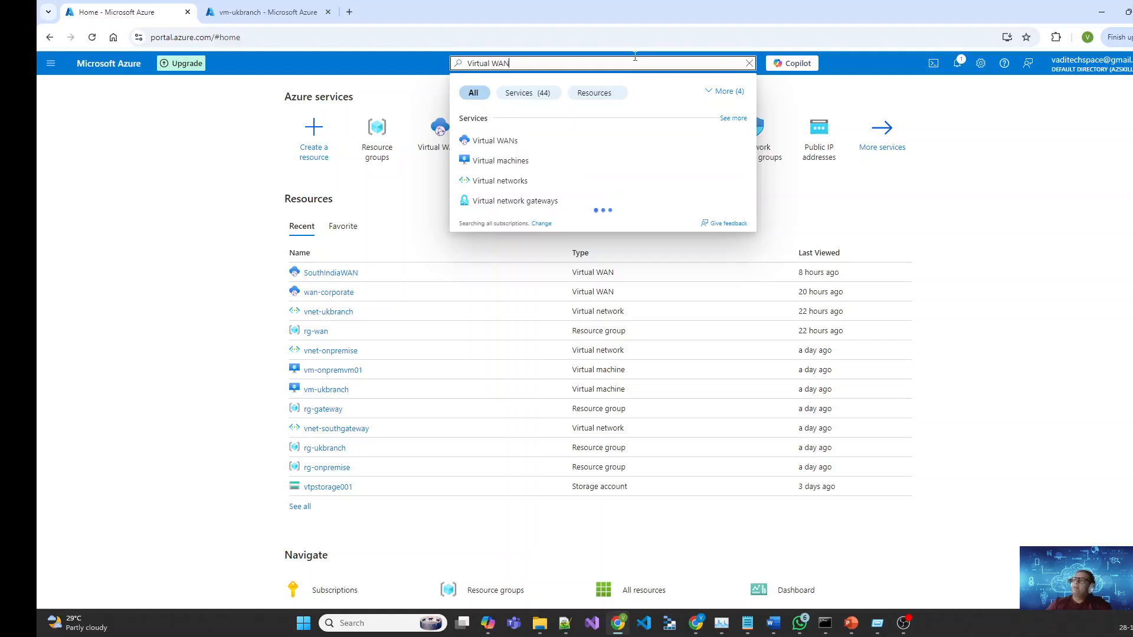
left_click(512, 139)
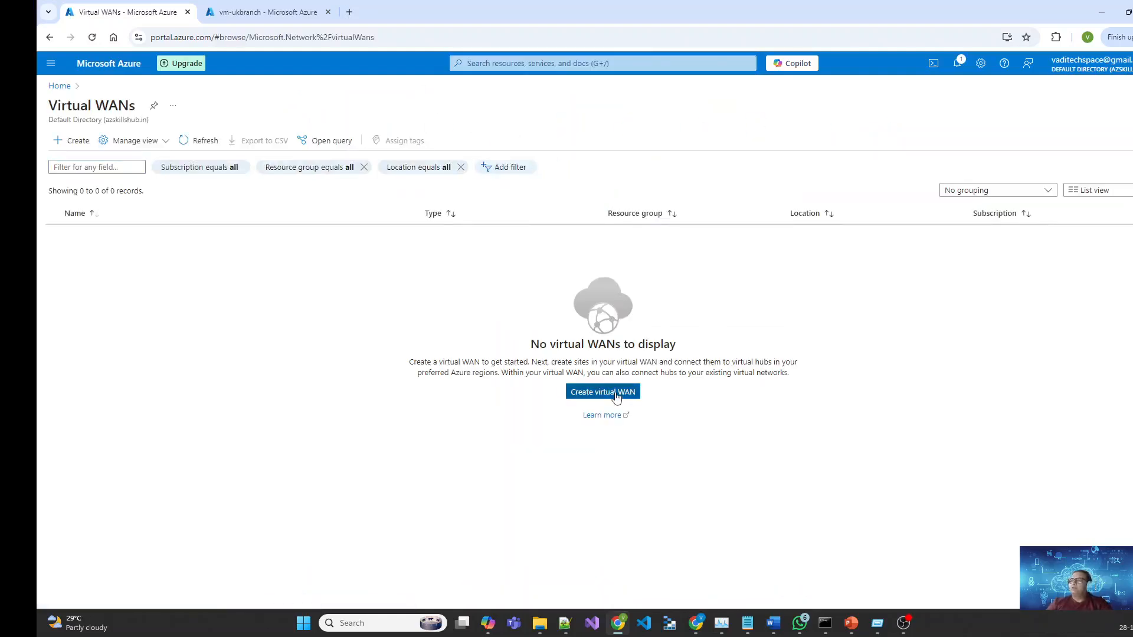
left_click(614, 393)
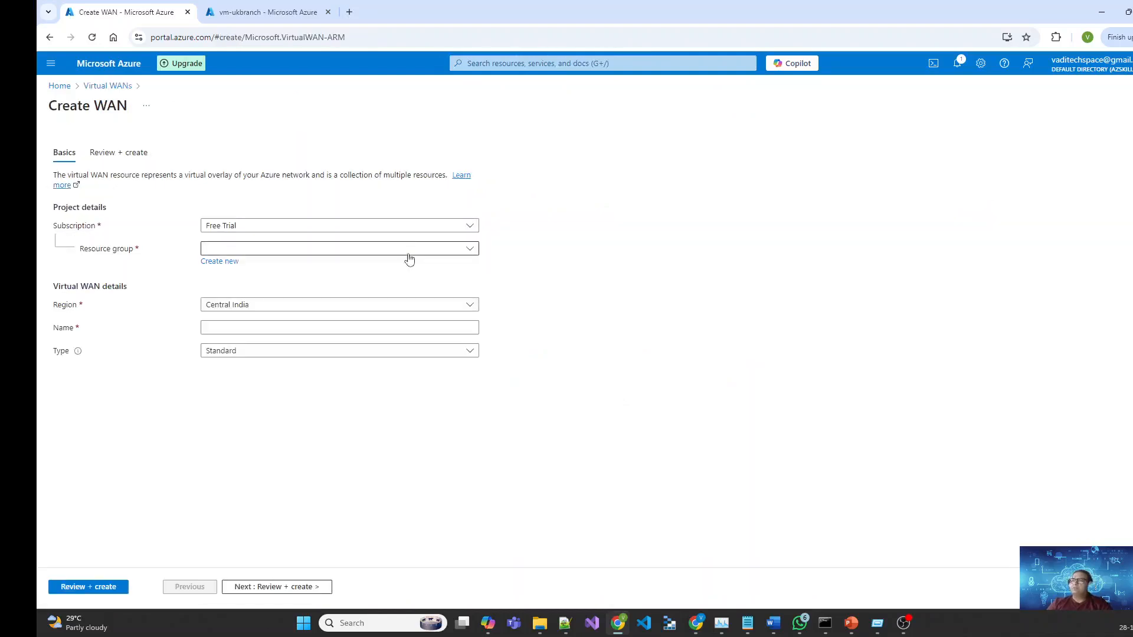
Step: Create Standard virtual WAN wan-corporate in new resource group rg-wan and deploy it
left_click(226, 266)
type("rg")
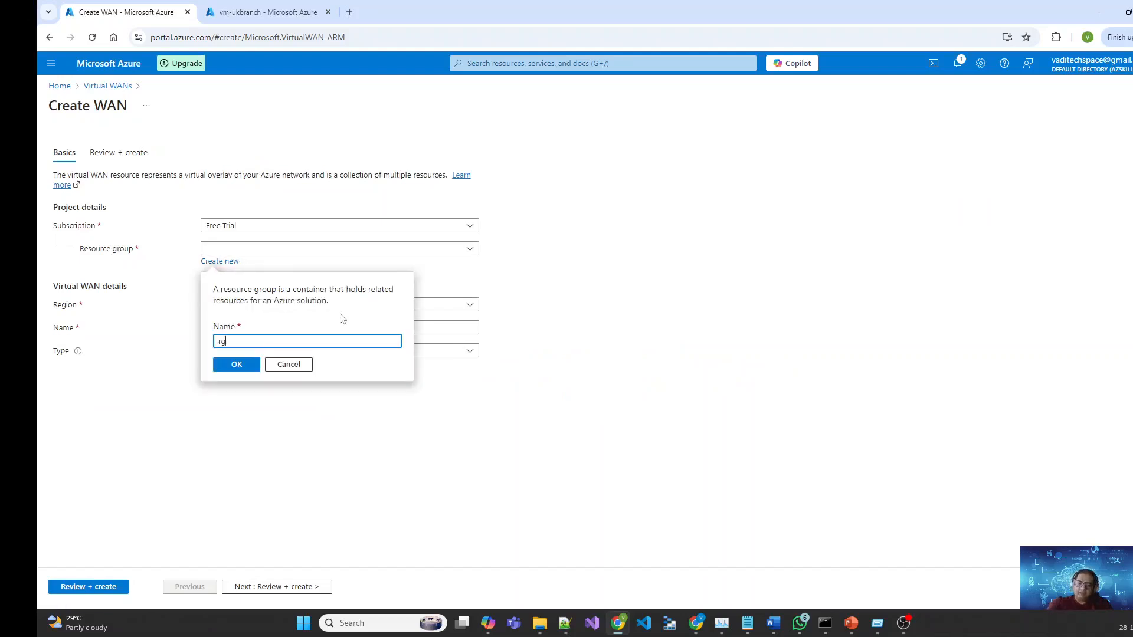
type("-wan")
left_click(237, 366)
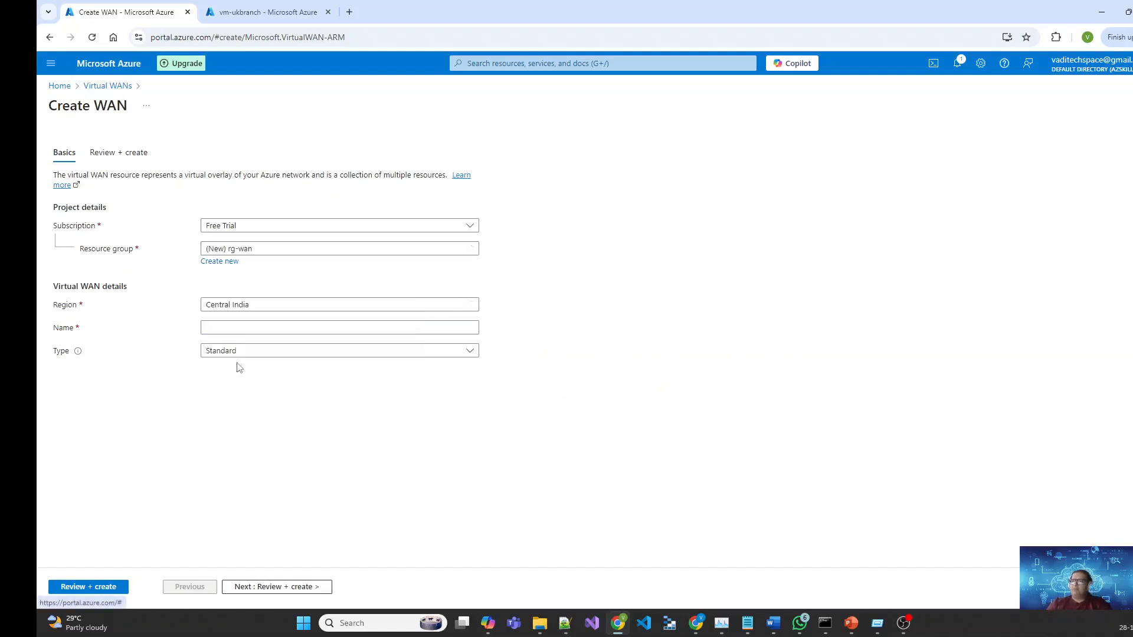
left_click(257, 323)
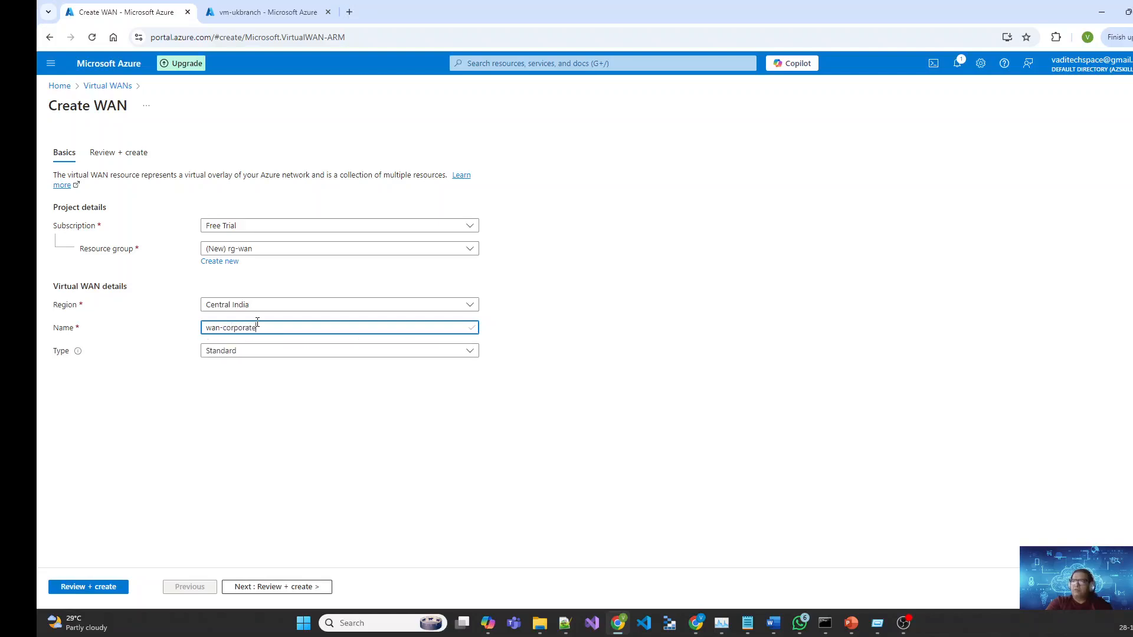
key("Tab")
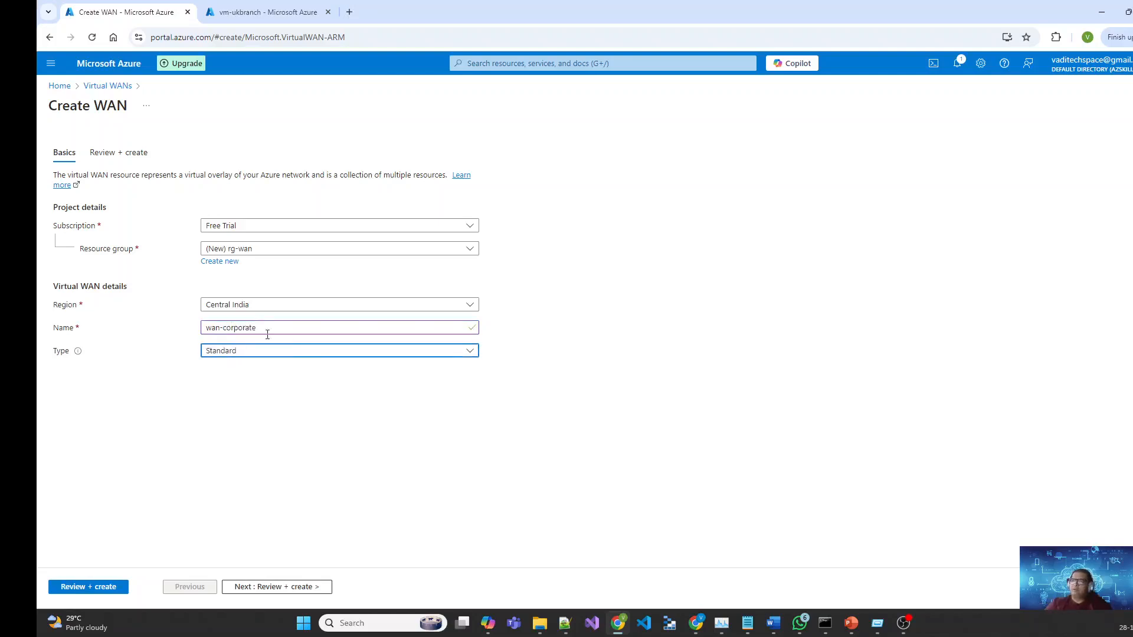
left_click(472, 351)
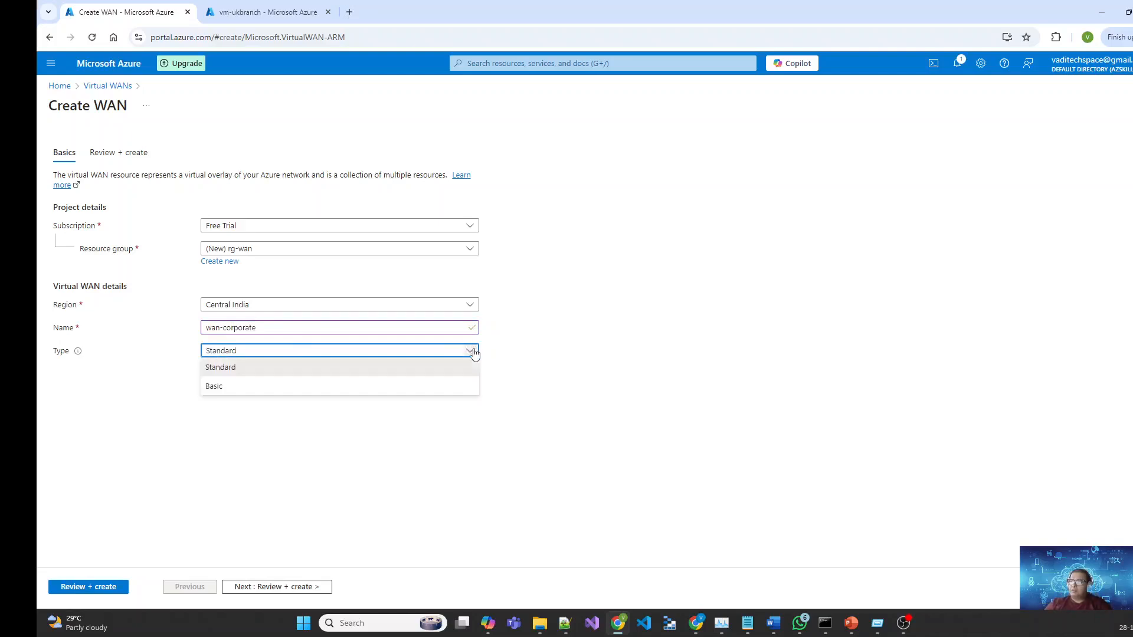
left_click(245, 372)
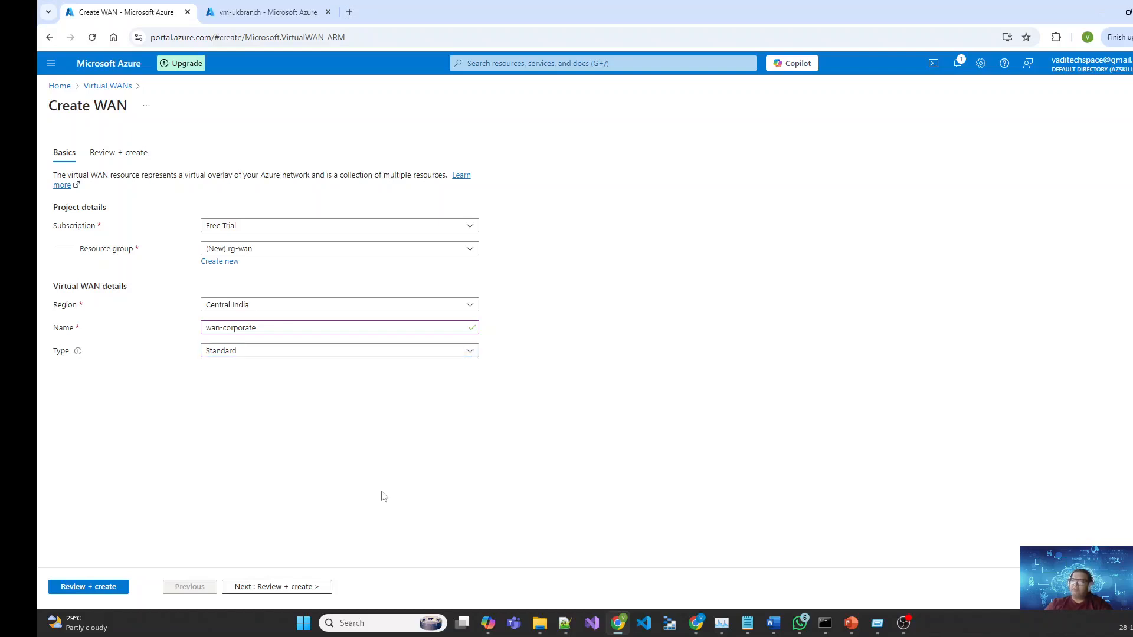
left_click(295, 587)
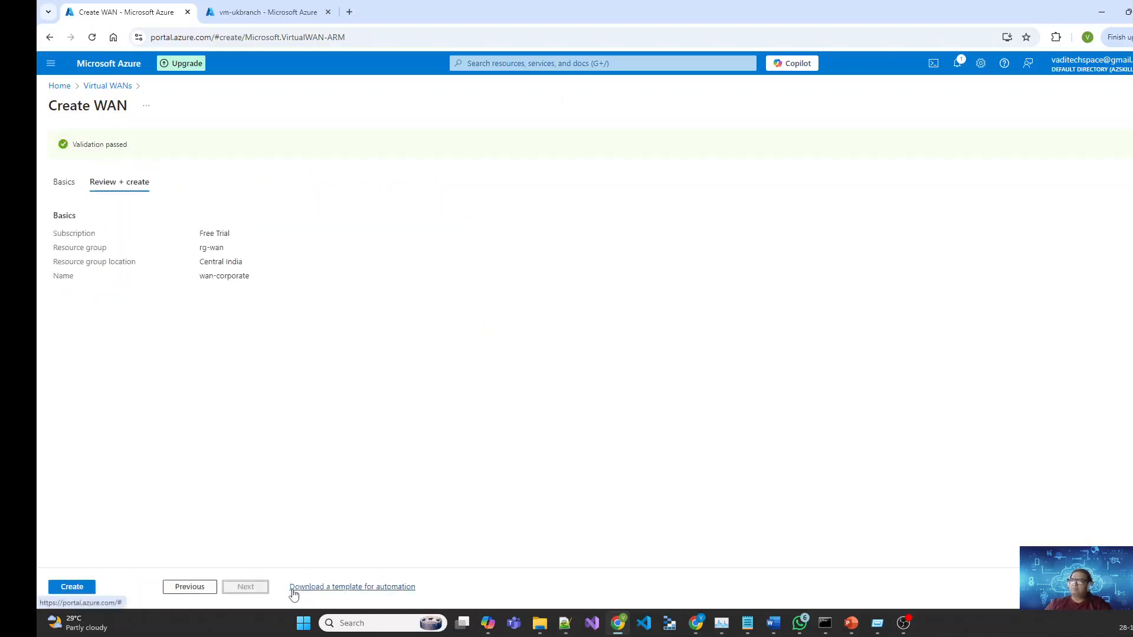
left_click(74, 586)
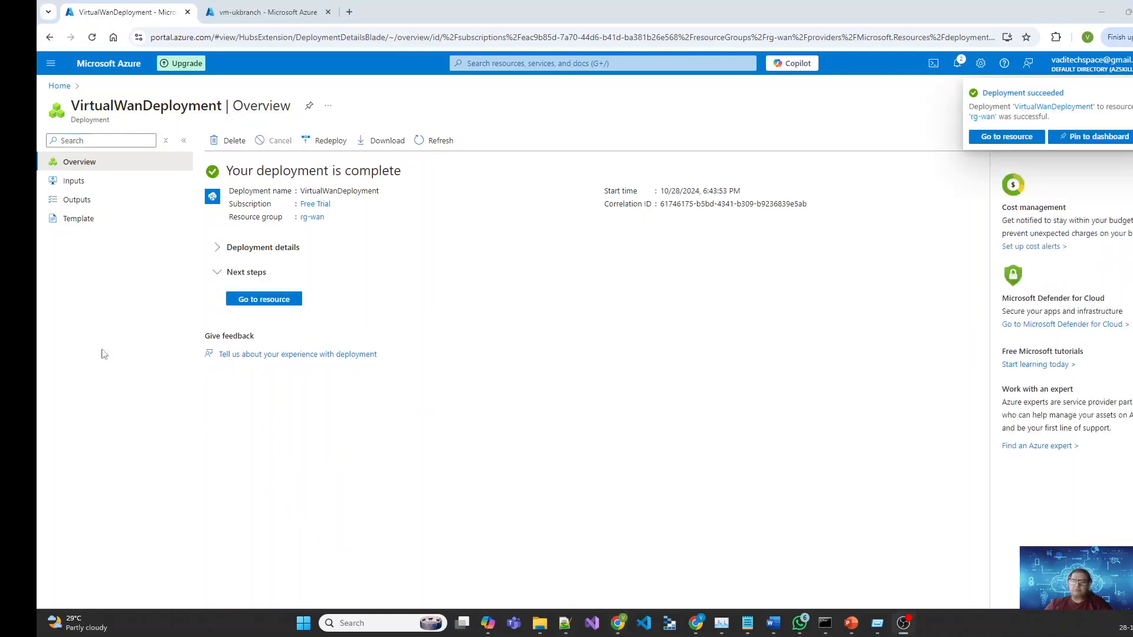
Step: Open the deployed wan-corporate virtual WAN and view its empty Hubs list
left_click(264, 300)
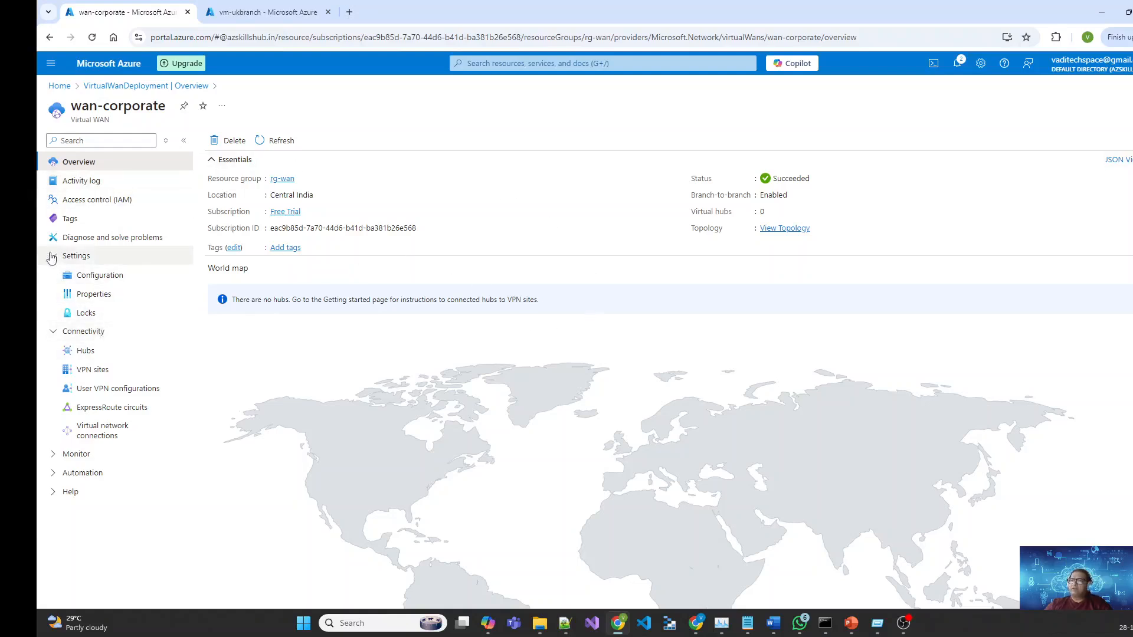
left_click(53, 256)
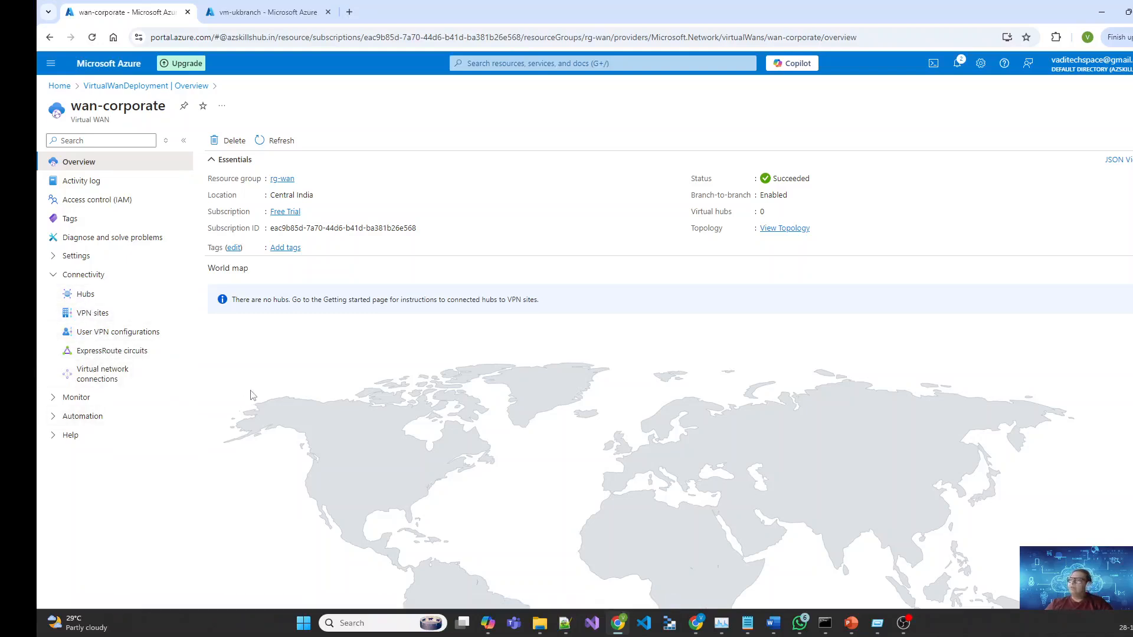
left_click(87, 296)
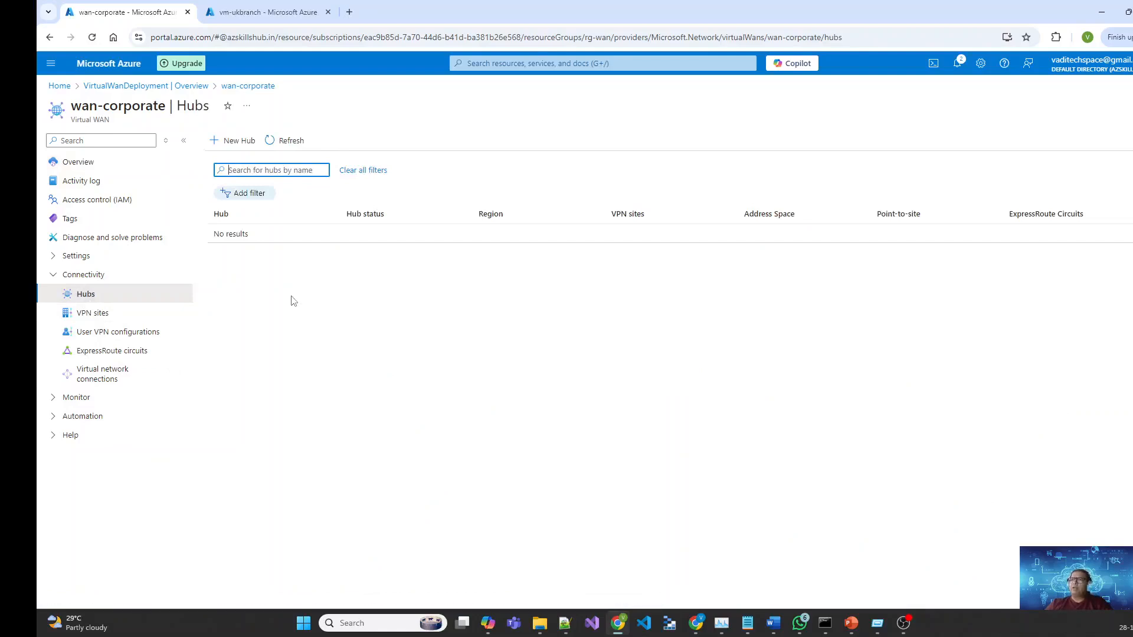
Step: Start a new virtual hub named hub-centralindia
left_click(230, 145)
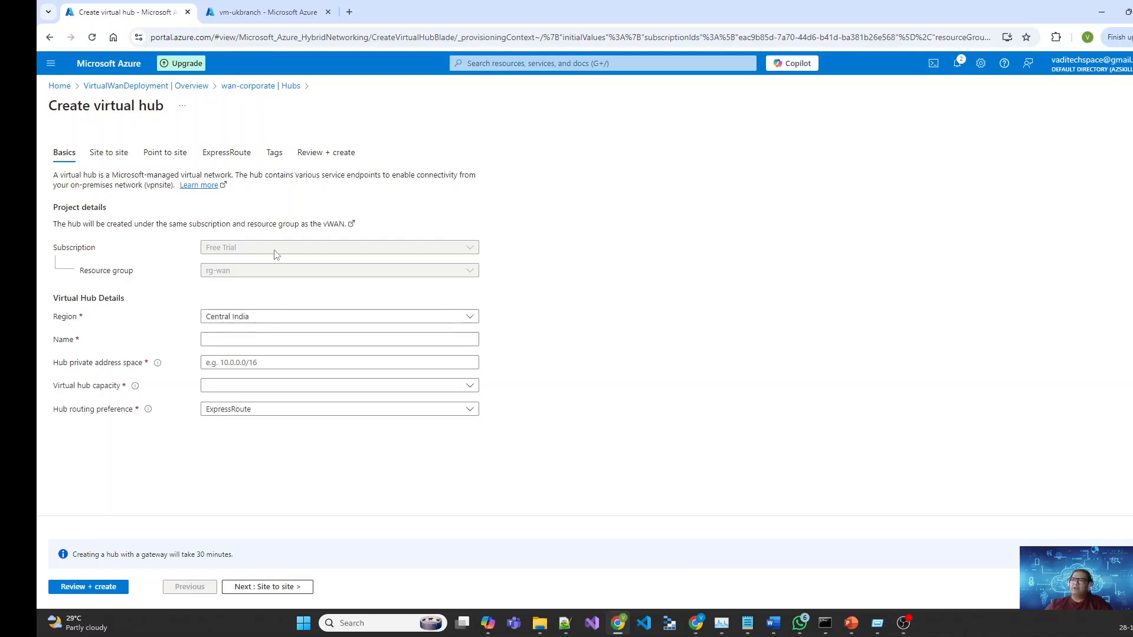
left_click(262, 339)
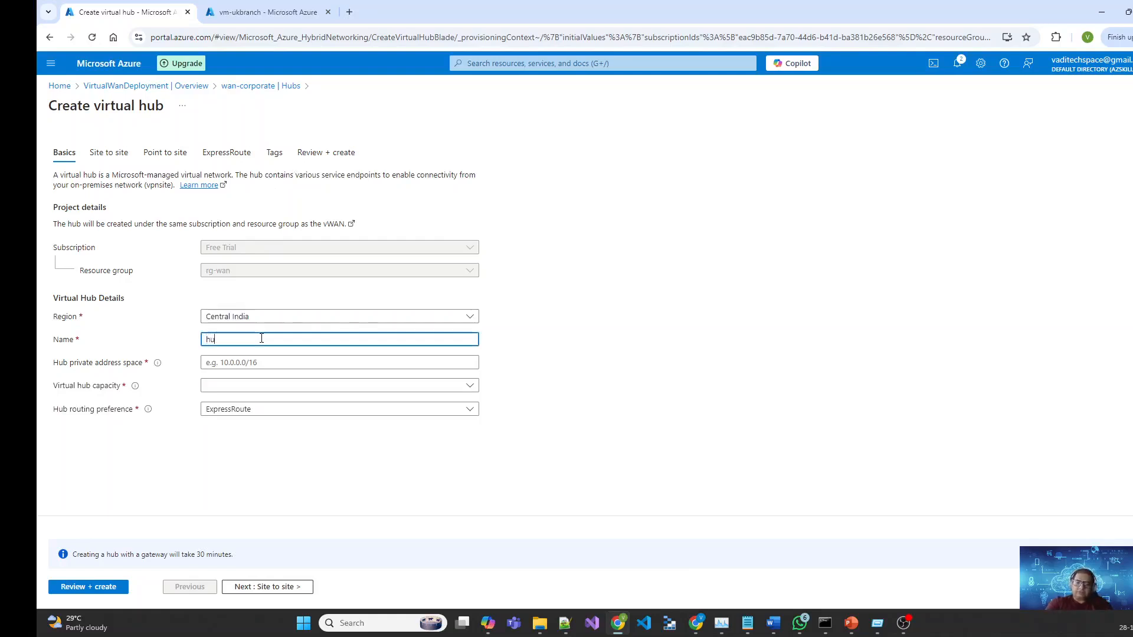
type("hub-centralindia")
key("Tab")
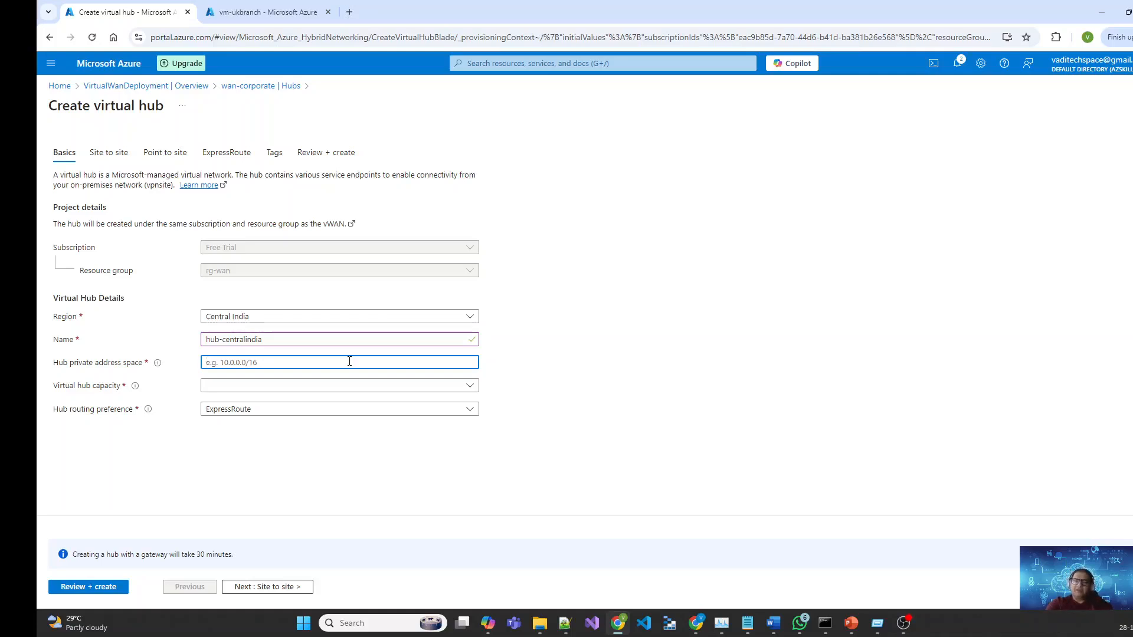
Step: Show the Demo network diagram slide, then return to the browser
key("alt+Tab")
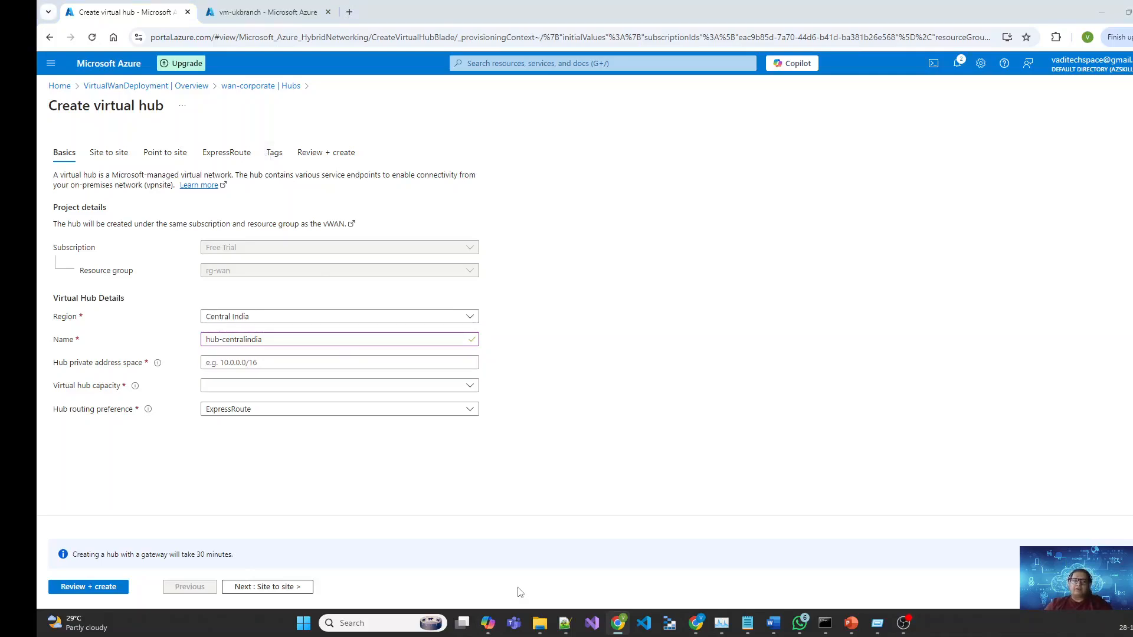
key("alt+Tab")
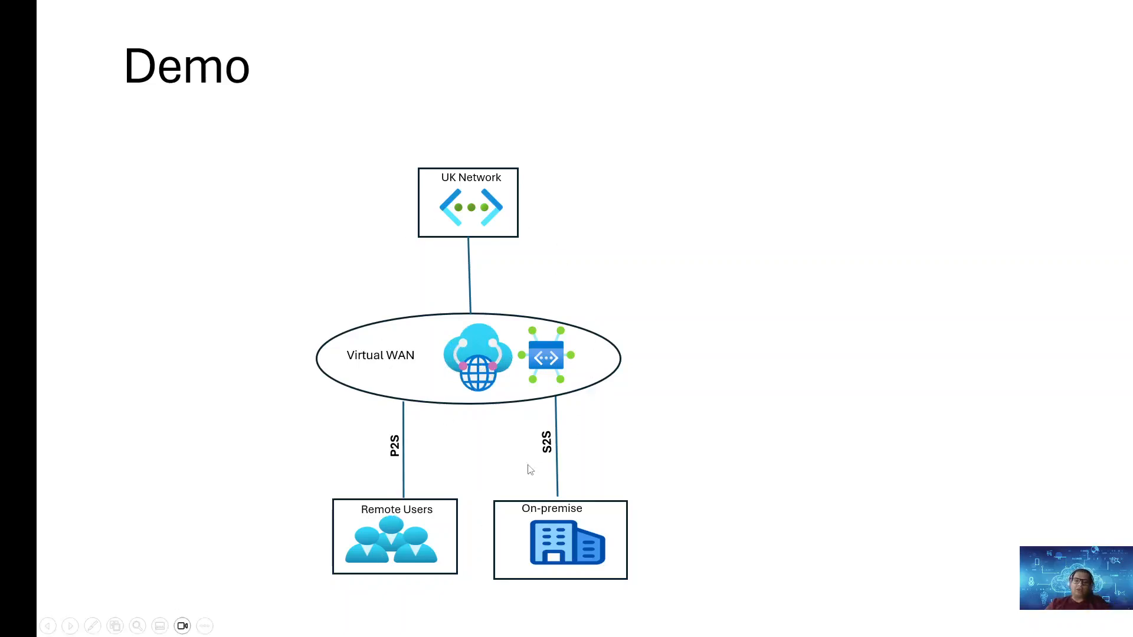
key("alt+Tab")
Step: Check the vnet-ukbranch address space of 10.1.0.0/16 from the vm-ukbranch page
left_click(277, 10)
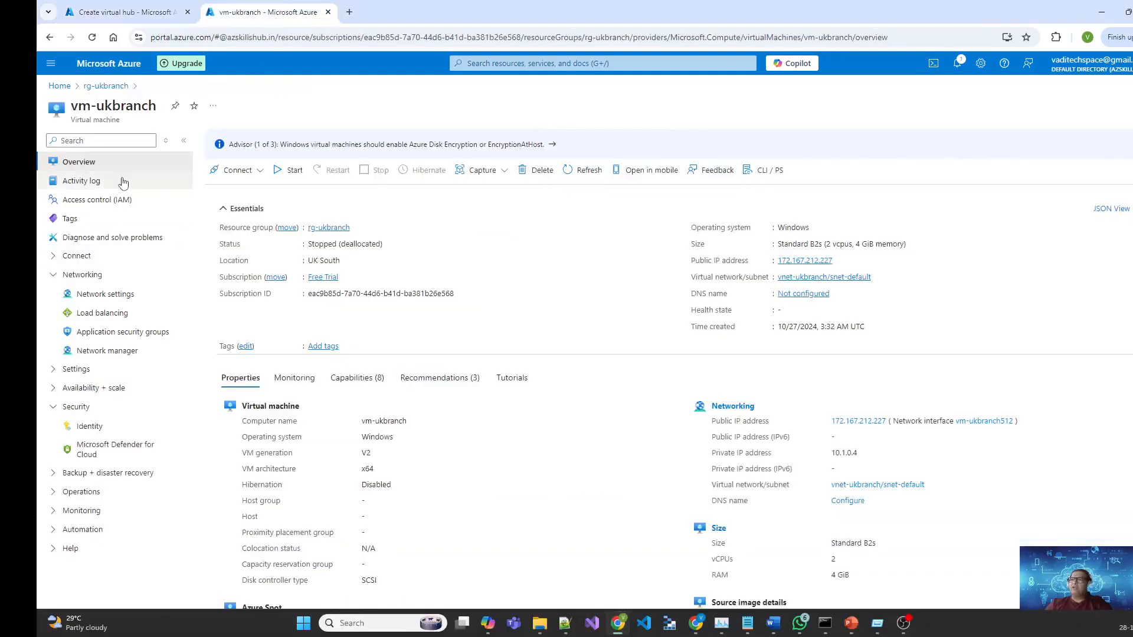
left_click(796, 279)
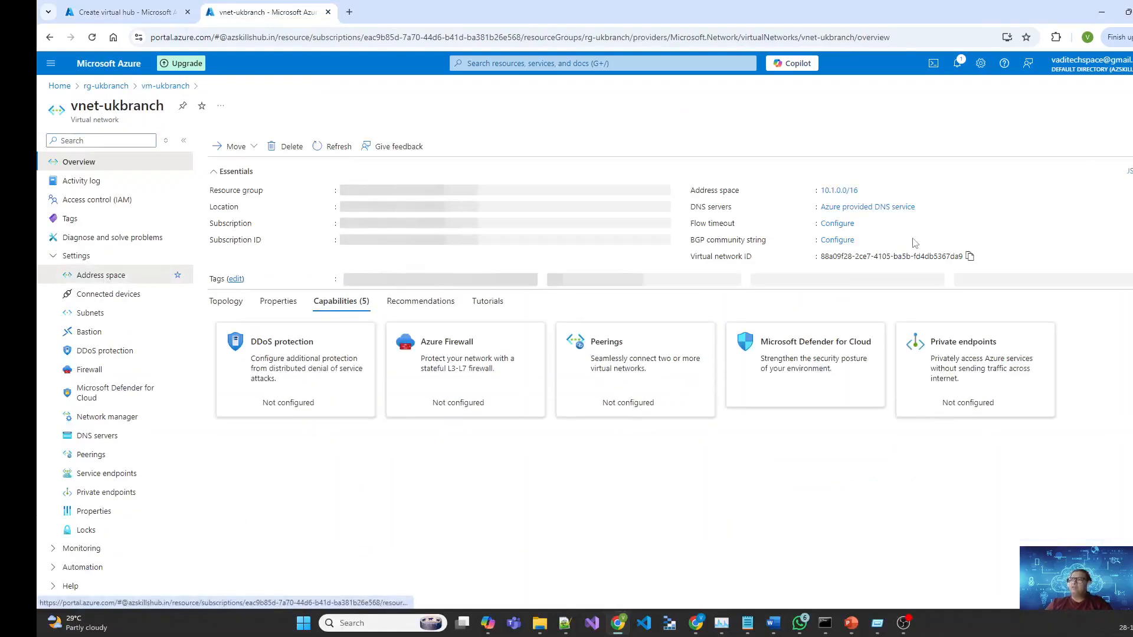
left_click(844, 191)
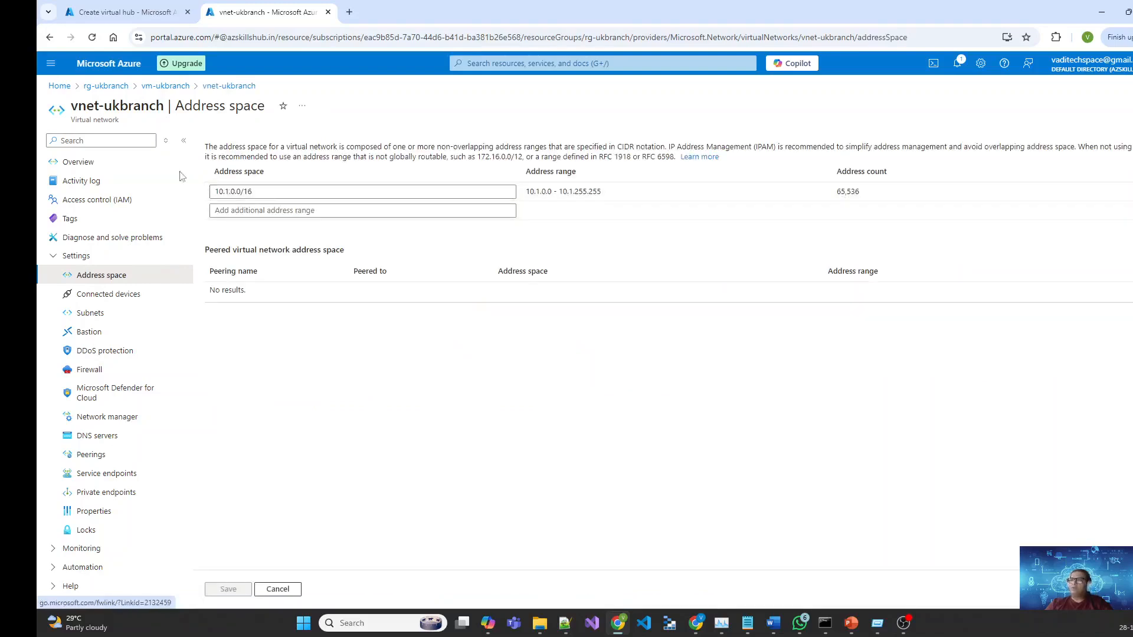
Step: Open vnet-onpremise to see its 10.0.0.0/16 address space
left_click(59, 86)
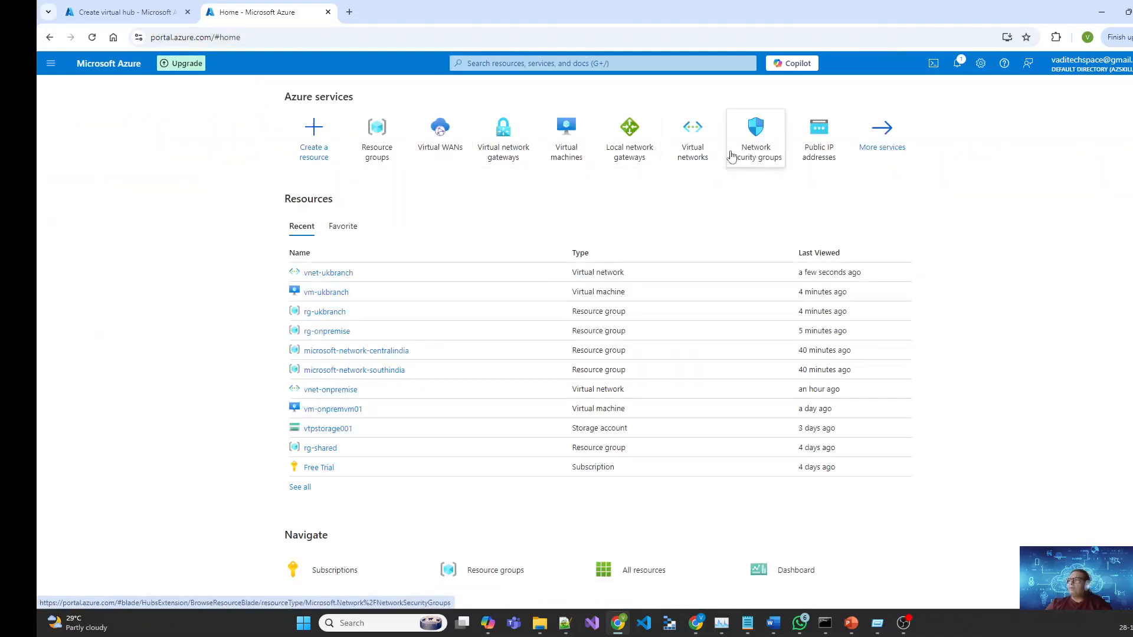
left_click(708, 150)
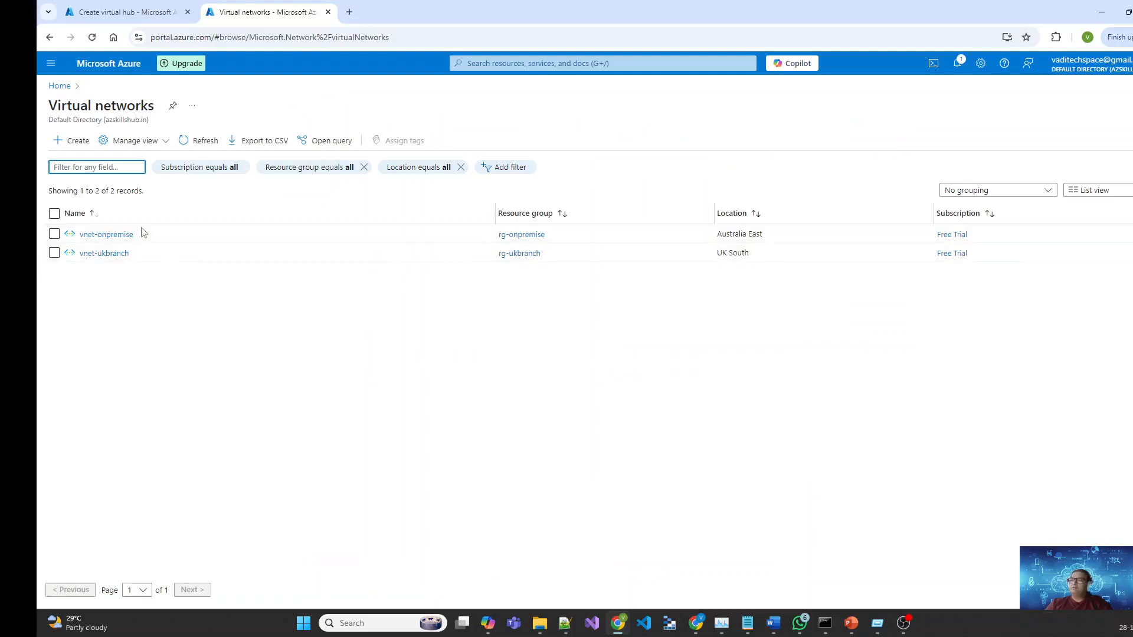
left_click(115, 235)
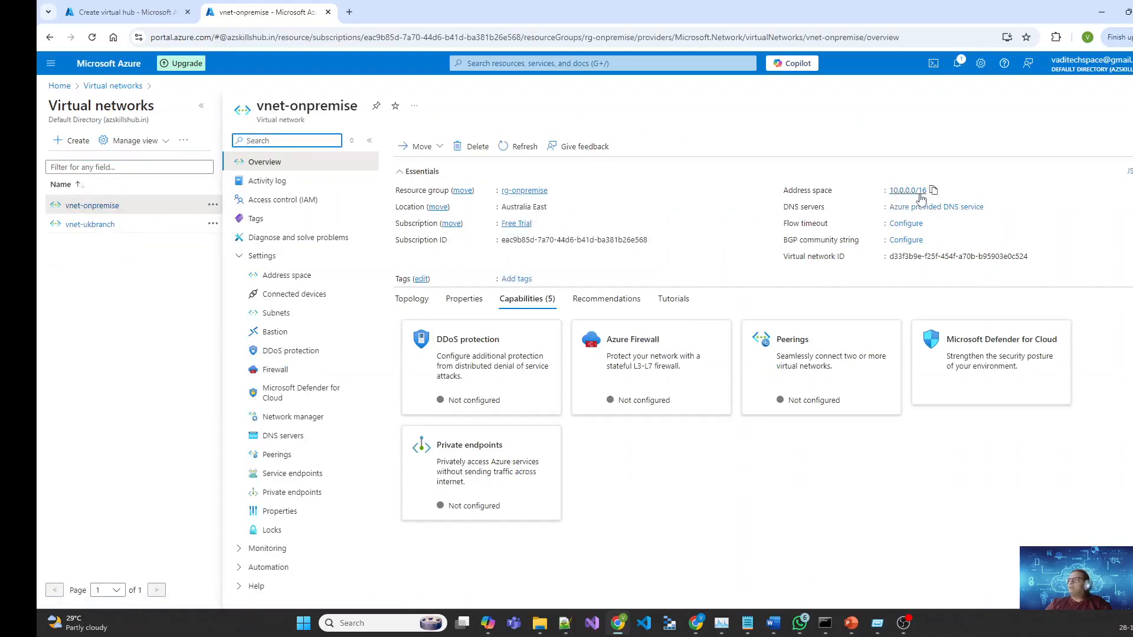
Step: Give hub-centralindia address space 10.3.0.0/16, 2 routing infrastructure units and VPN routing preference
left_click(123, 12)
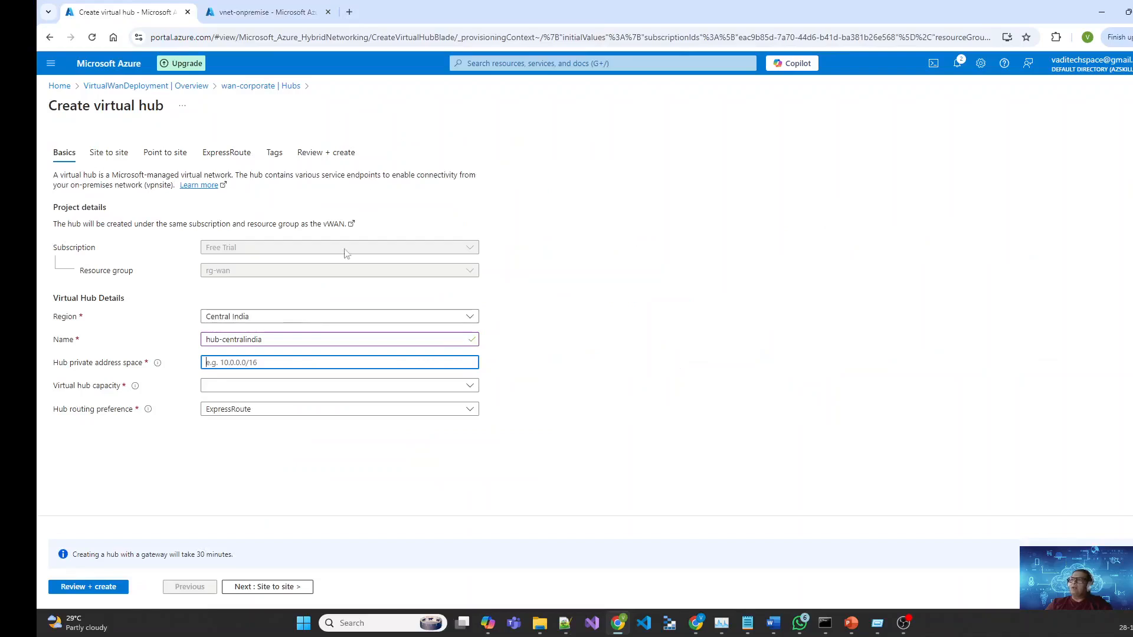
type("10")
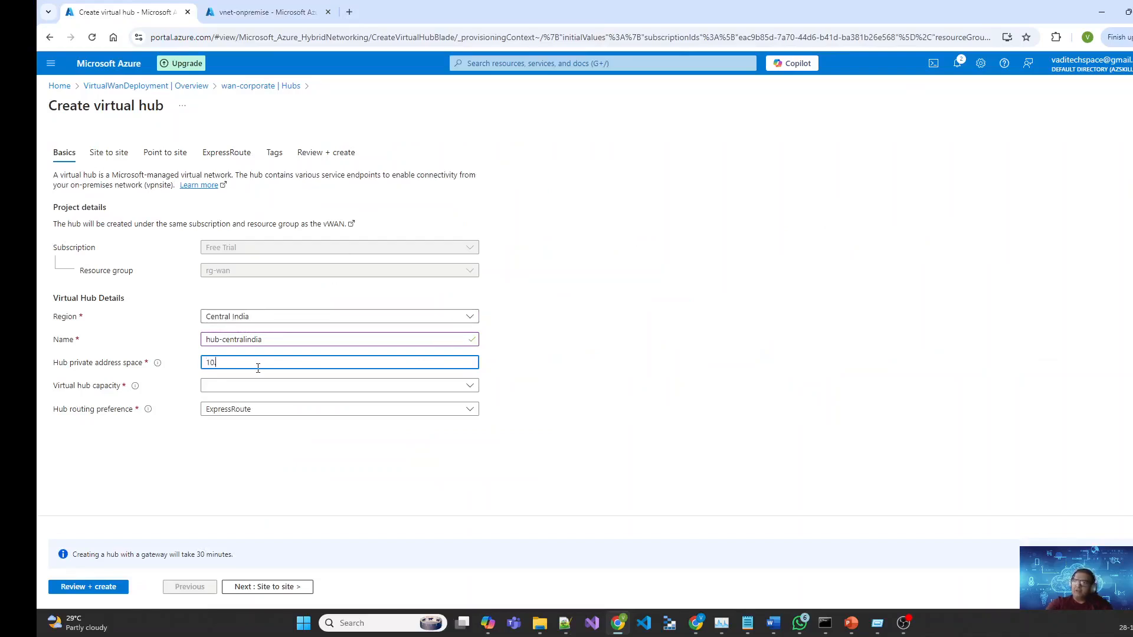
type(".3.0.0/16")
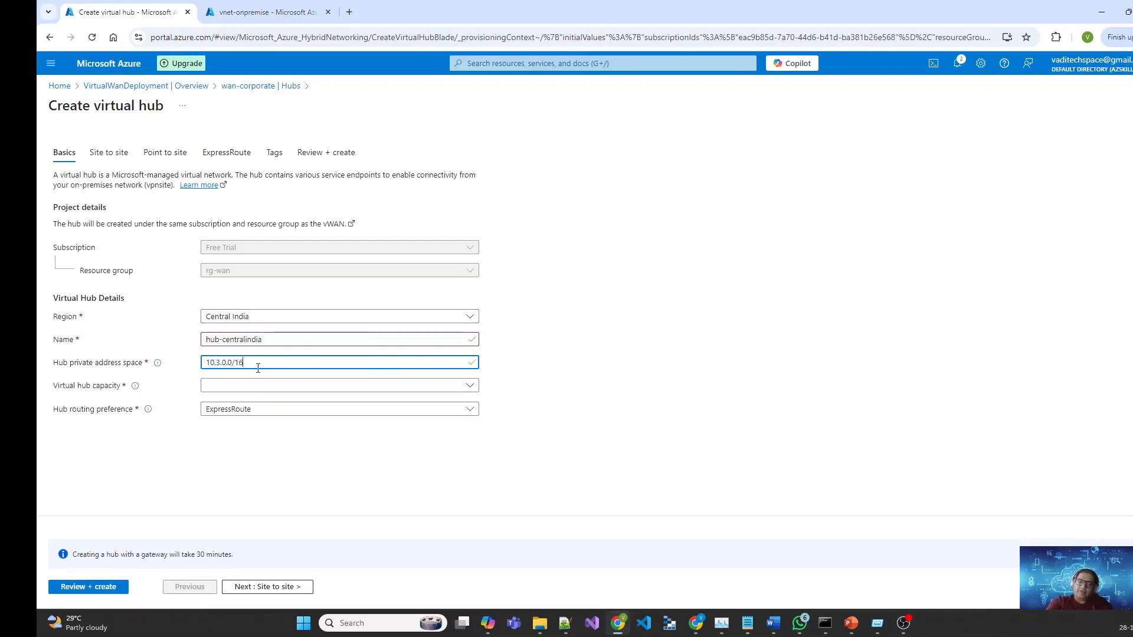
key("Tab")
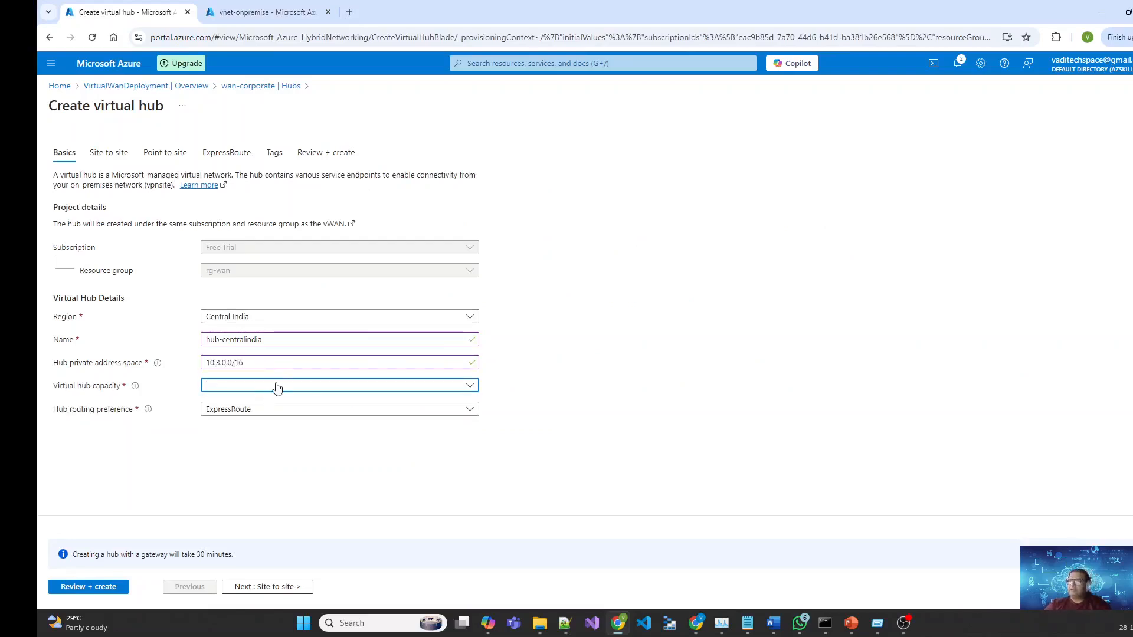
left_click(376, 388)
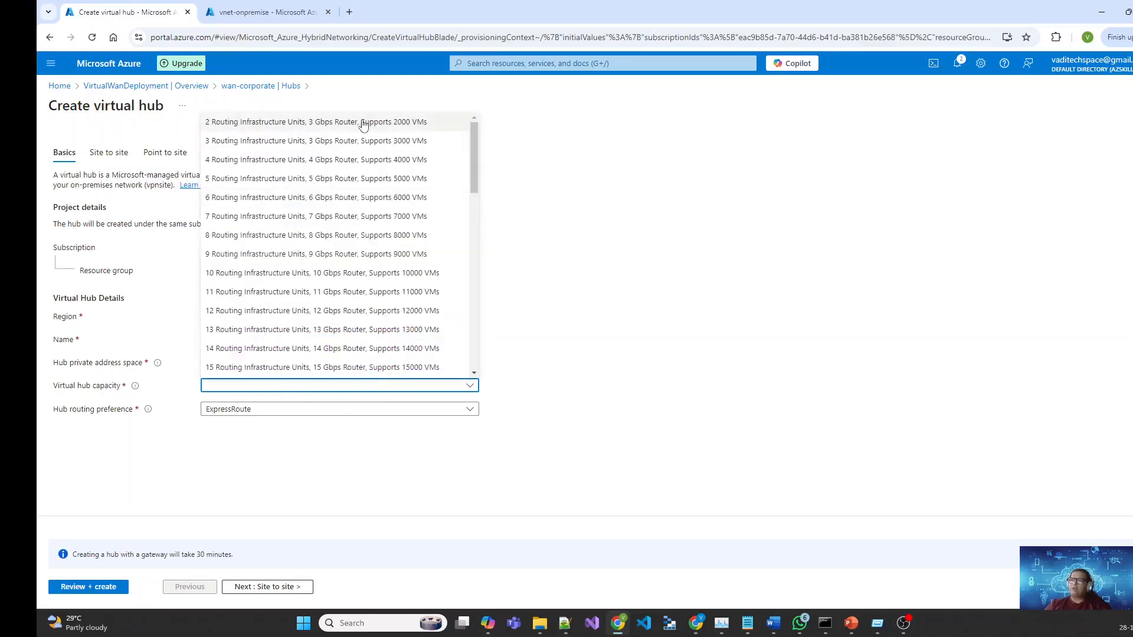
left_click(435, 130)
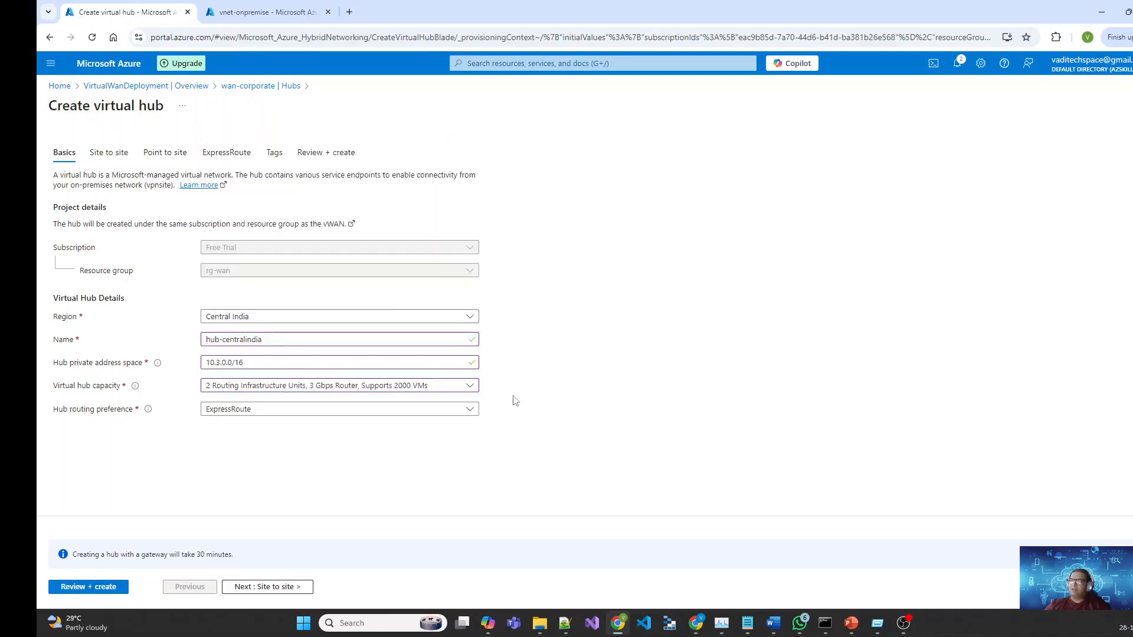
left_click(369, 411)
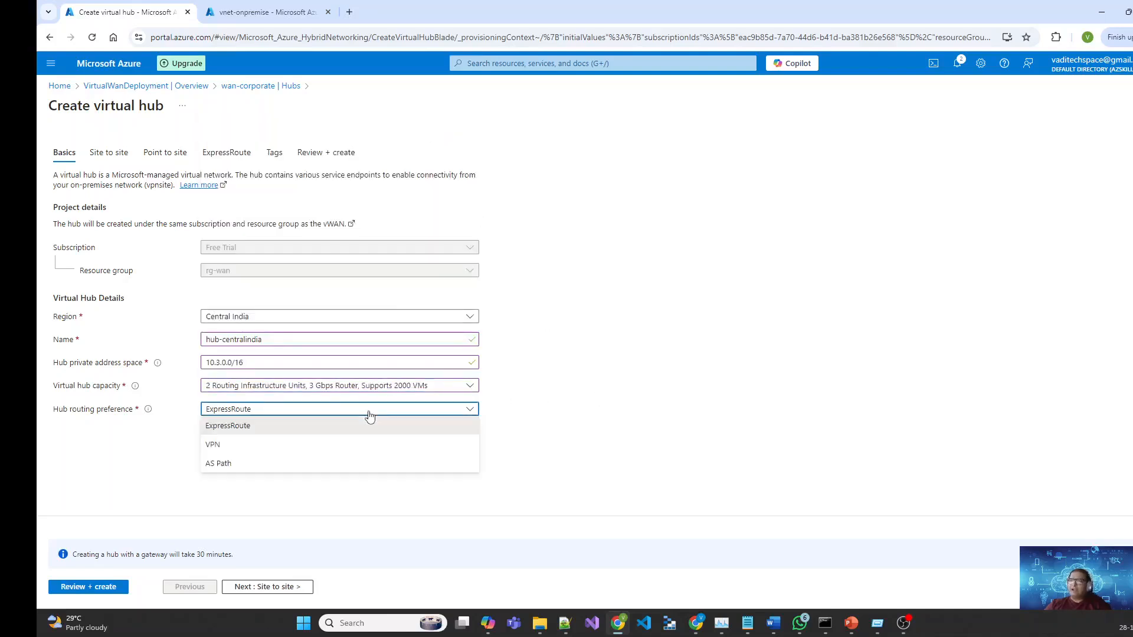
left_click(252, 447)
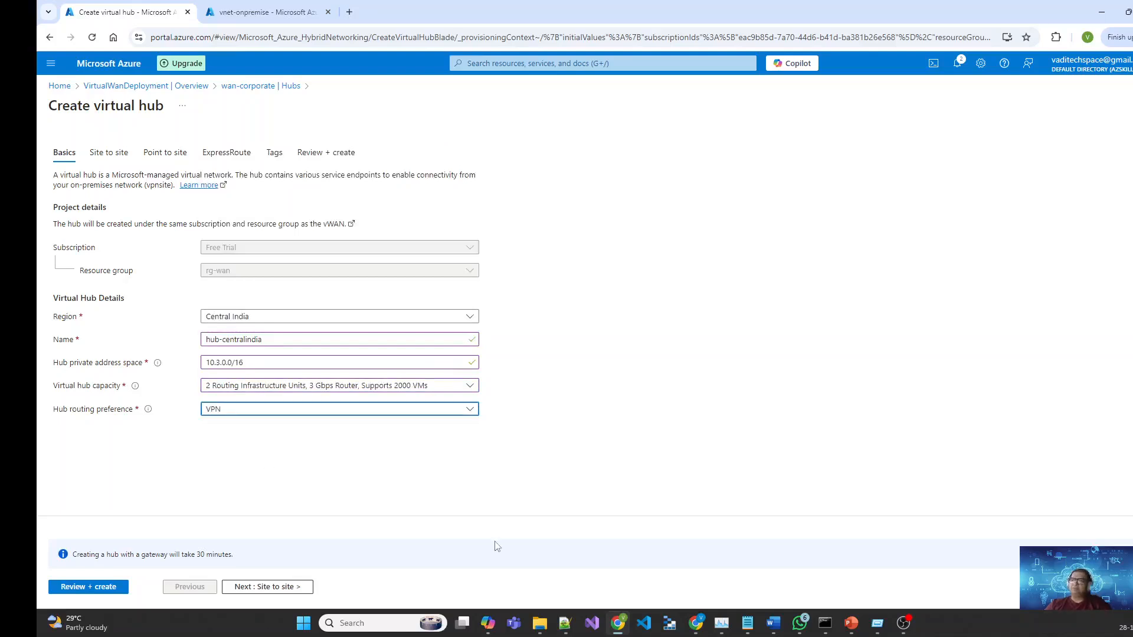
left_click(263, 588)
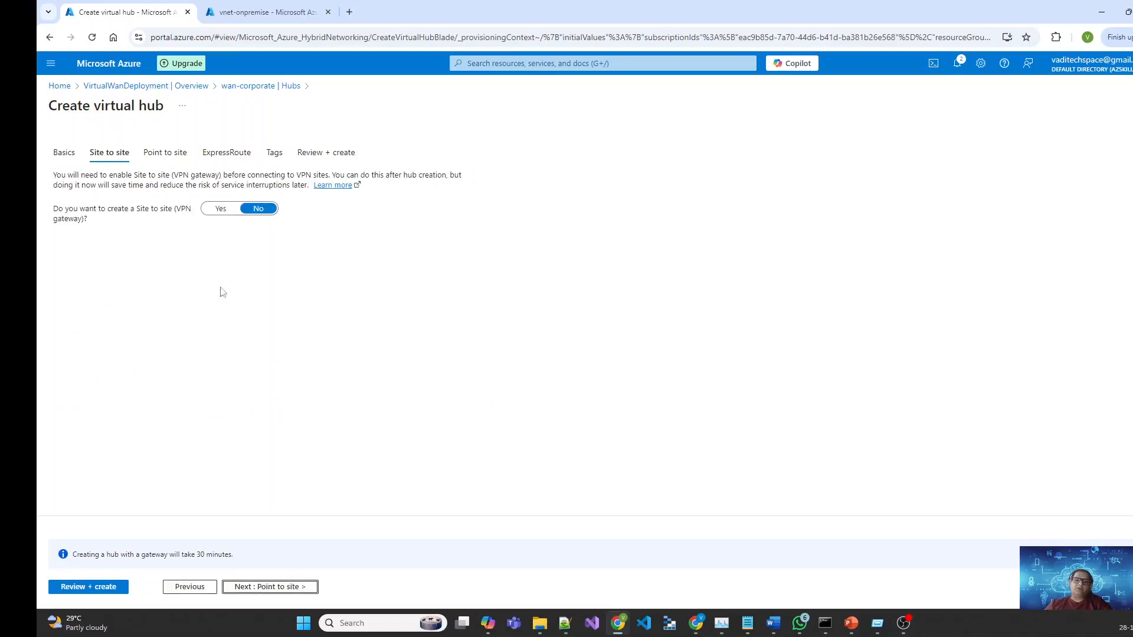
Step: Enable a site-to-site VPN gateway at 1 scale unit - 500 Mbps x 2
left_click(224, 210)
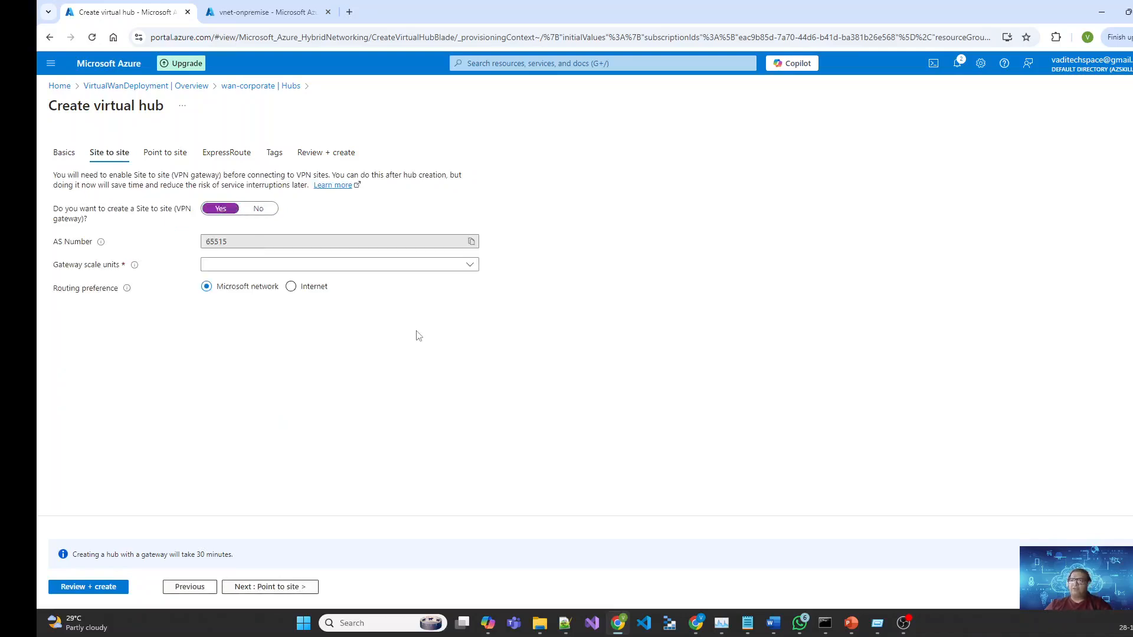
left_click(466, 267)
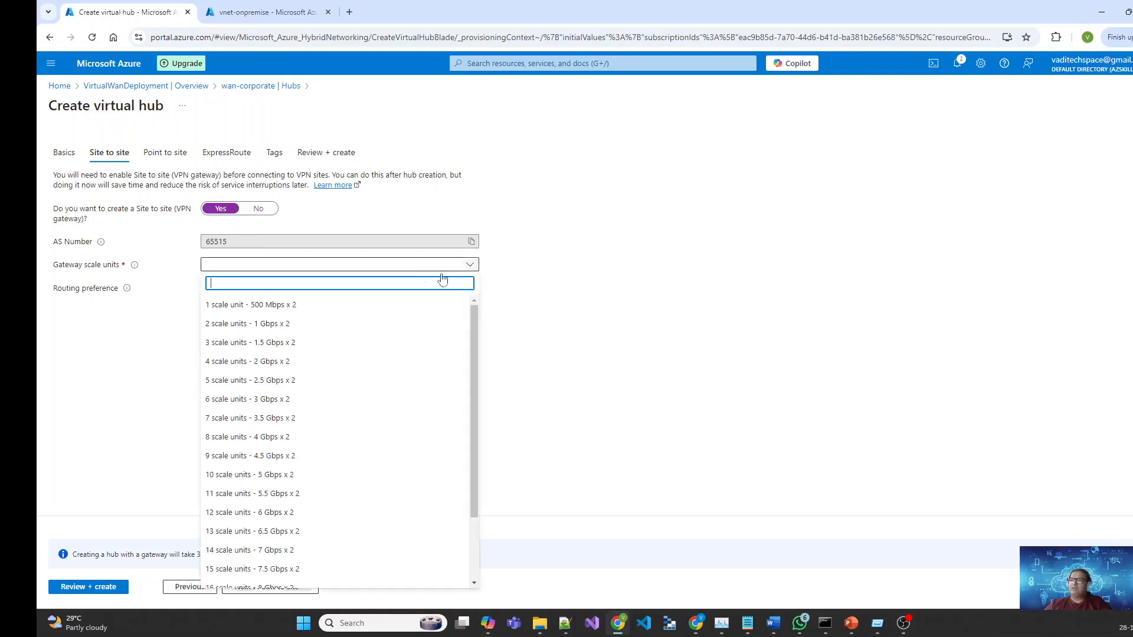
left_click(240, 306)
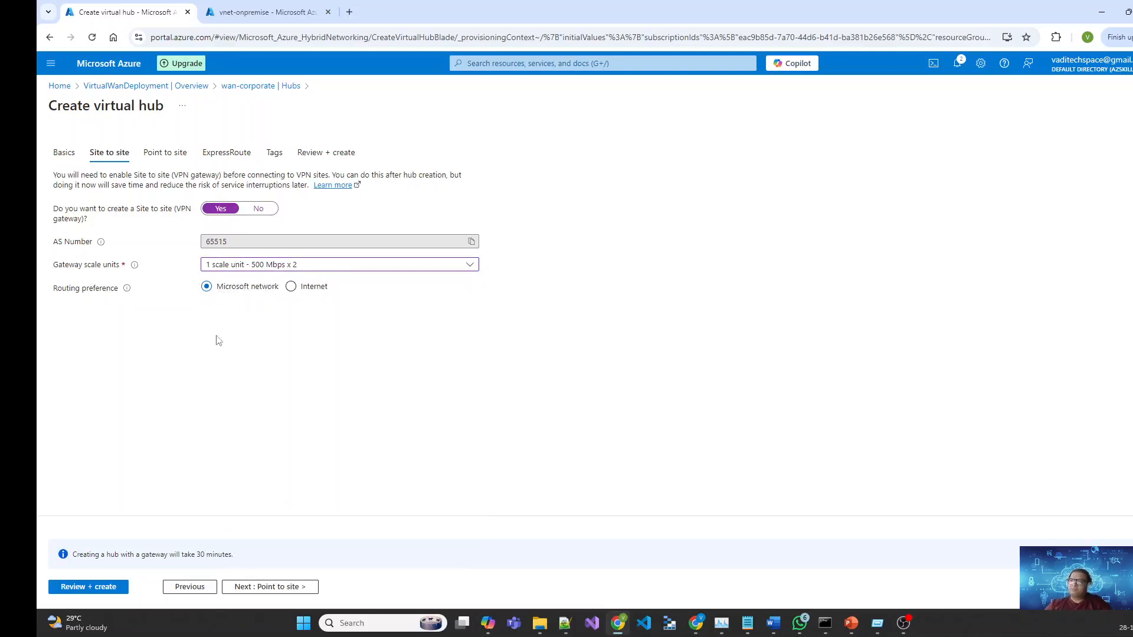
left_click(275, 589)
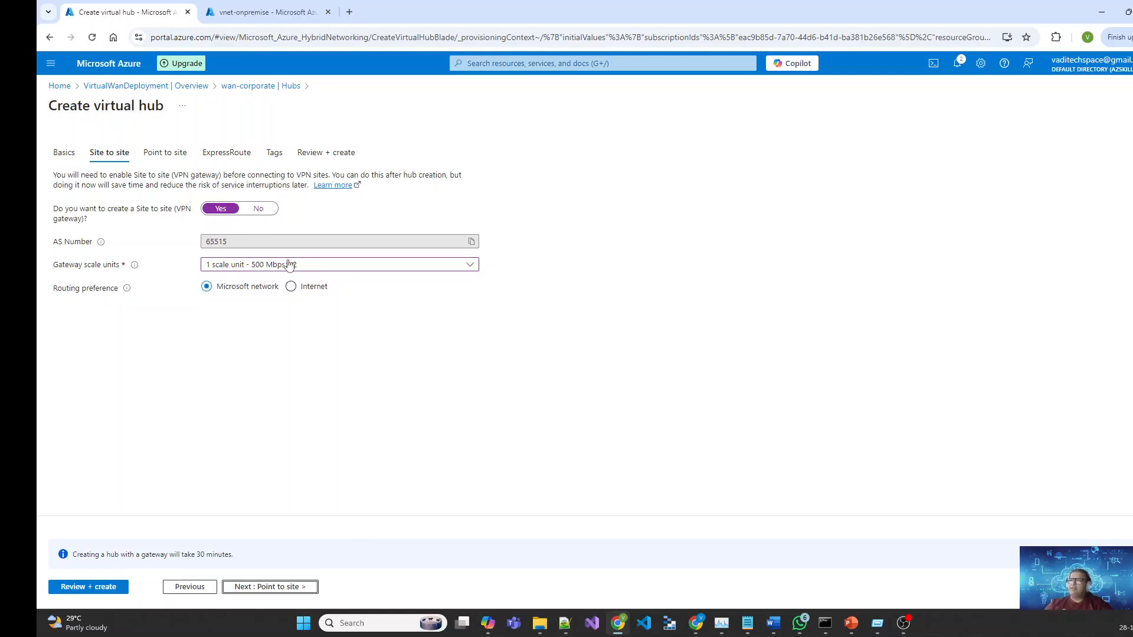
Step: Enable a point-to-site gateway at 1 scale unit and start a new User VPN configuration
left_click(267, 588)
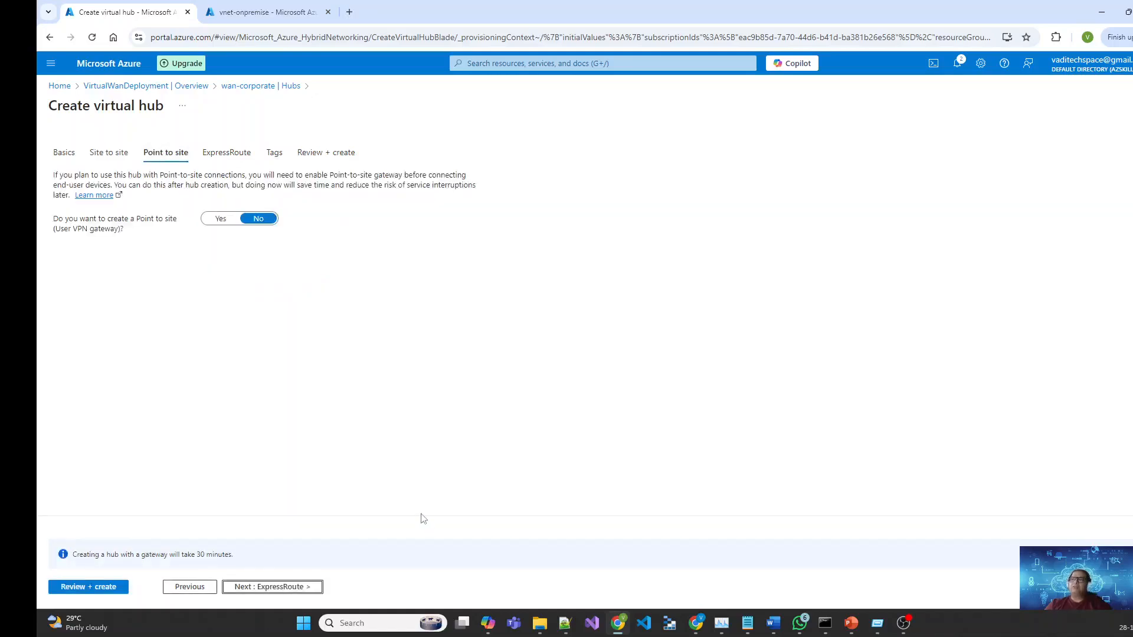
left_click(220, 219)
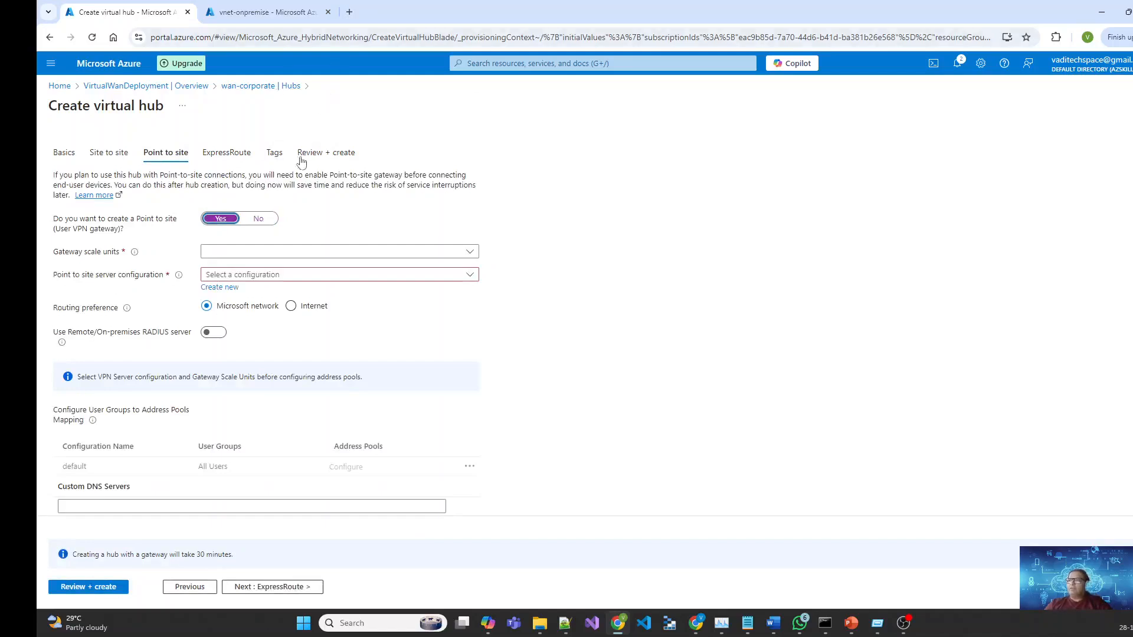
left_click(410, 254)
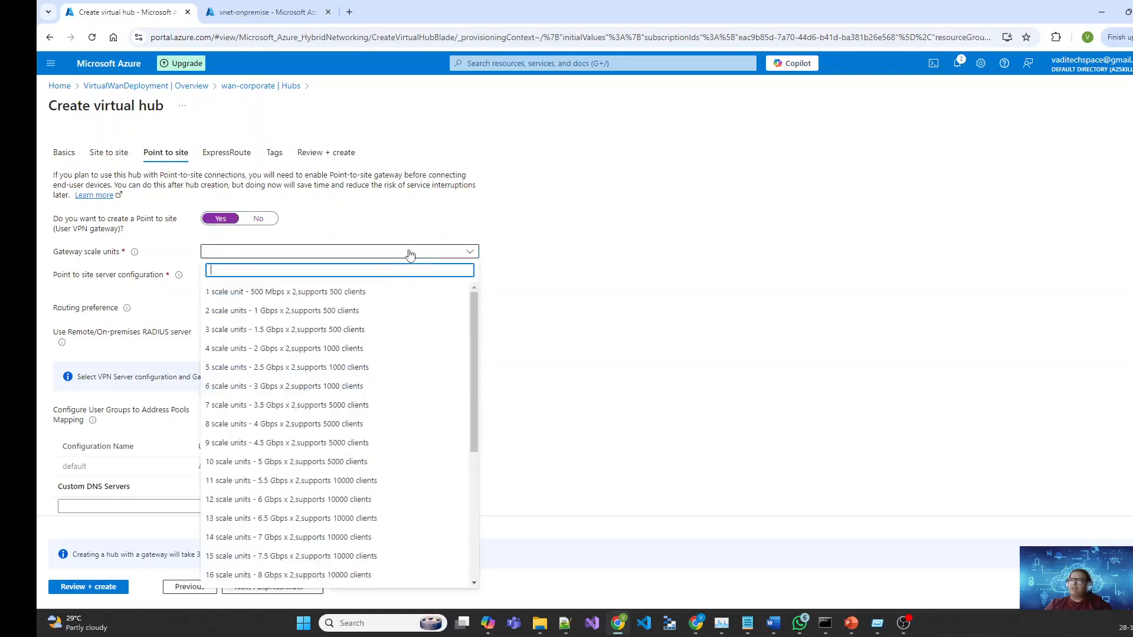
left_click(358, 298)
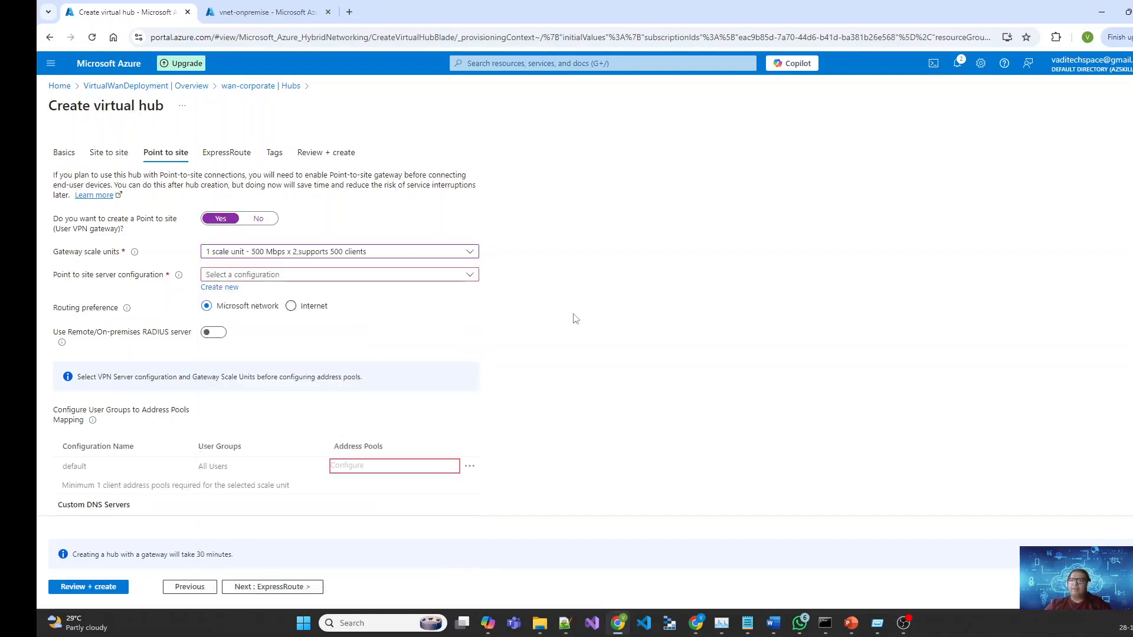
left_click(456, 278)
left_click(599, 288)
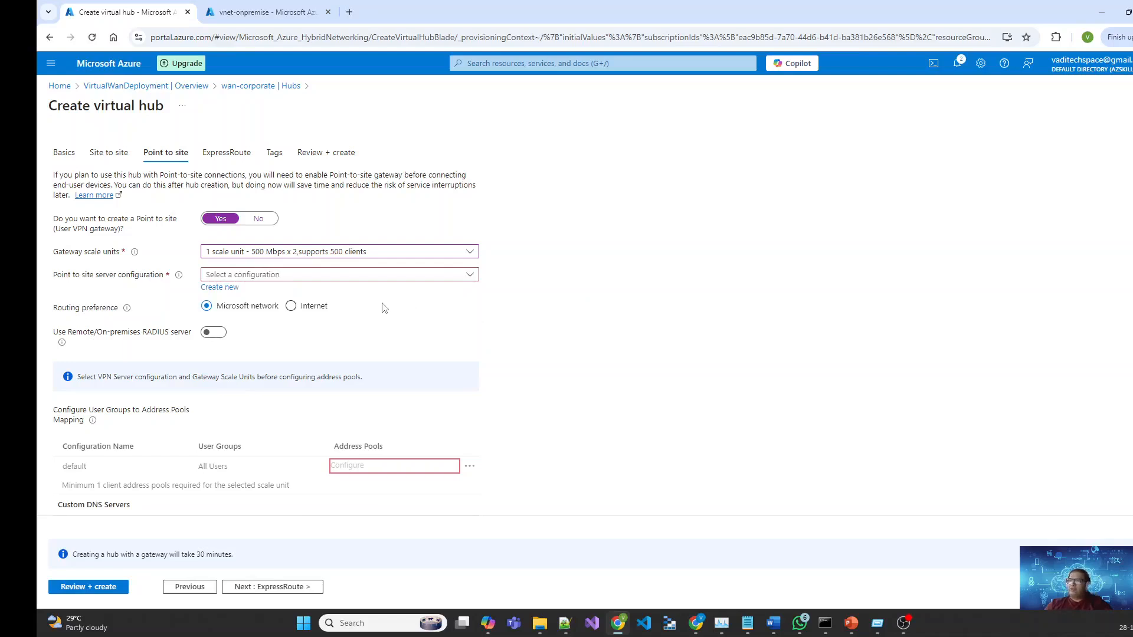
left_click(221, 288)
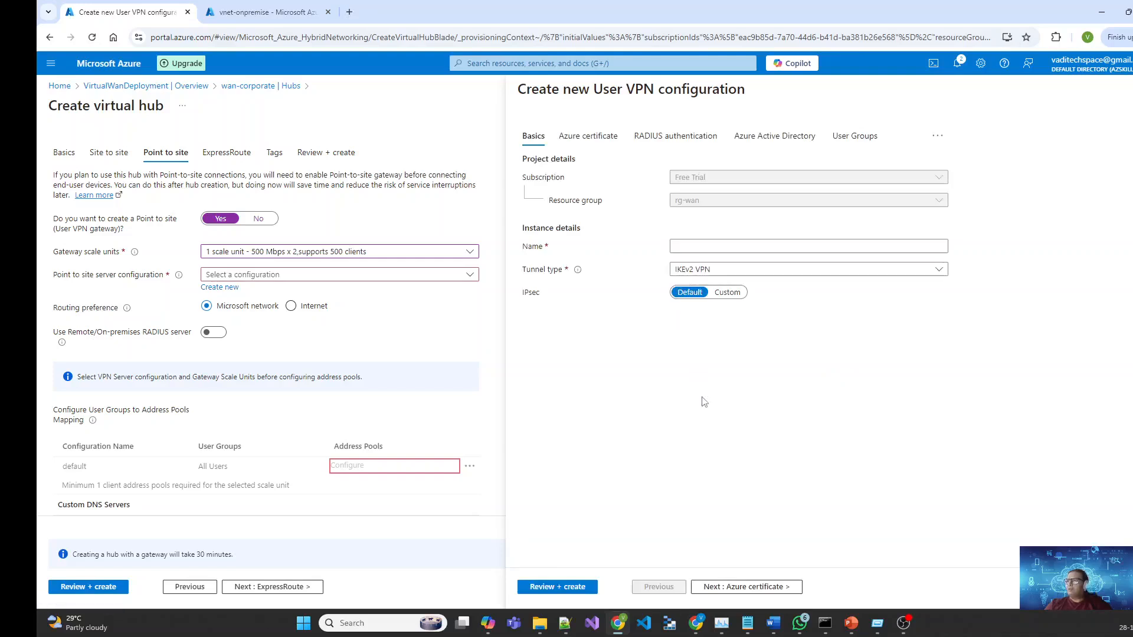
Step: Name the User VPN configuration p2s-VPNConfig and turn on Azure certificate authentication
left_click(698, 249)
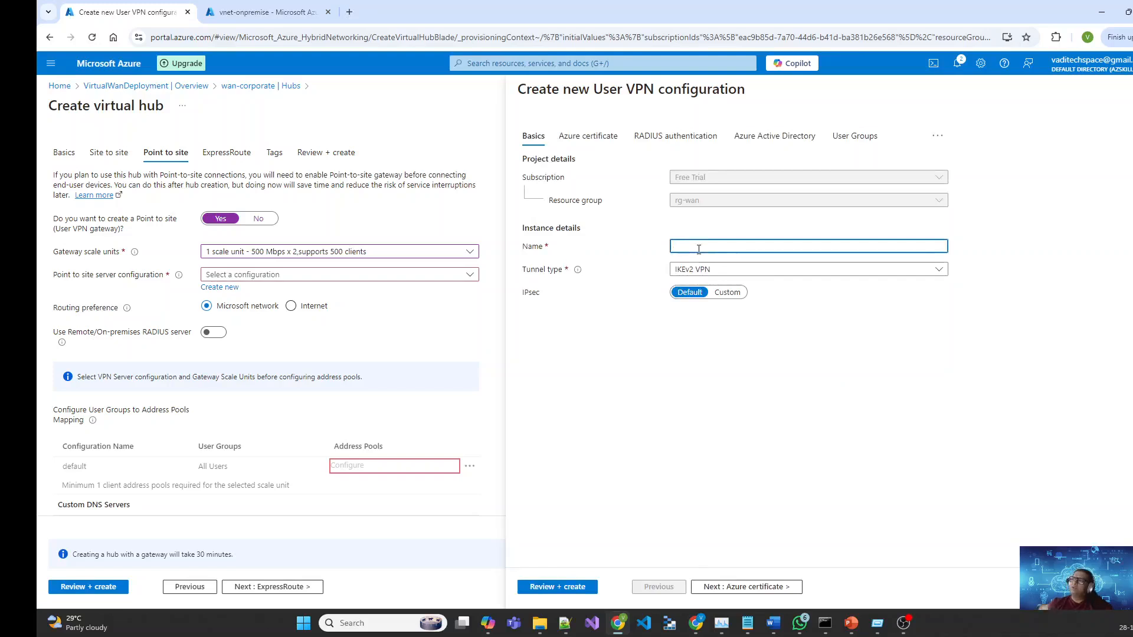
type("p2s-")
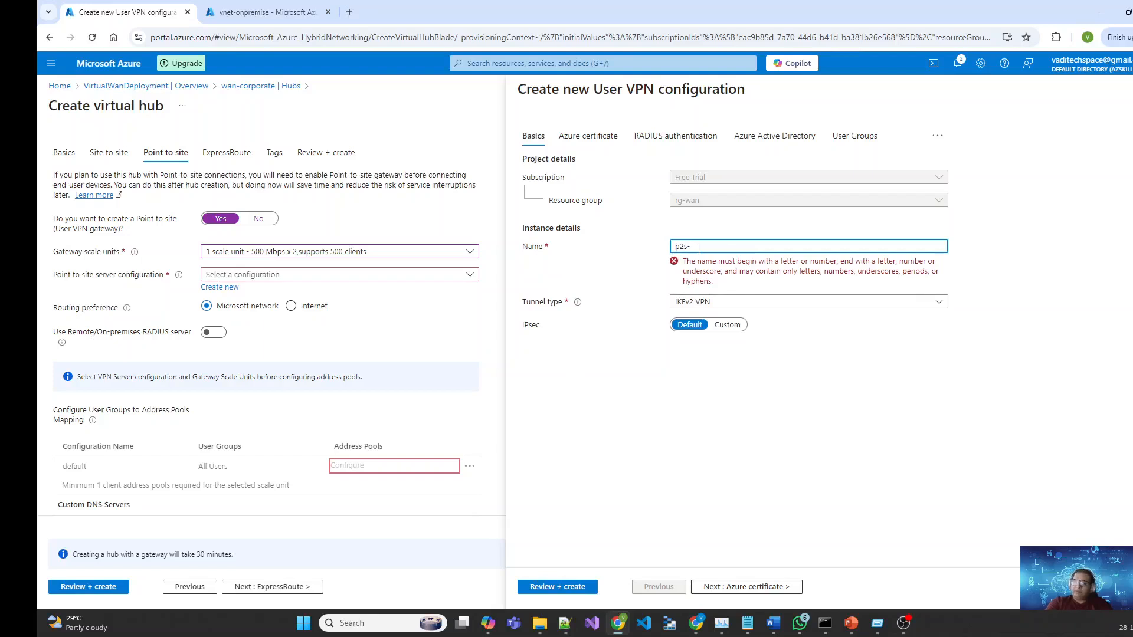
type("VPNConfig")
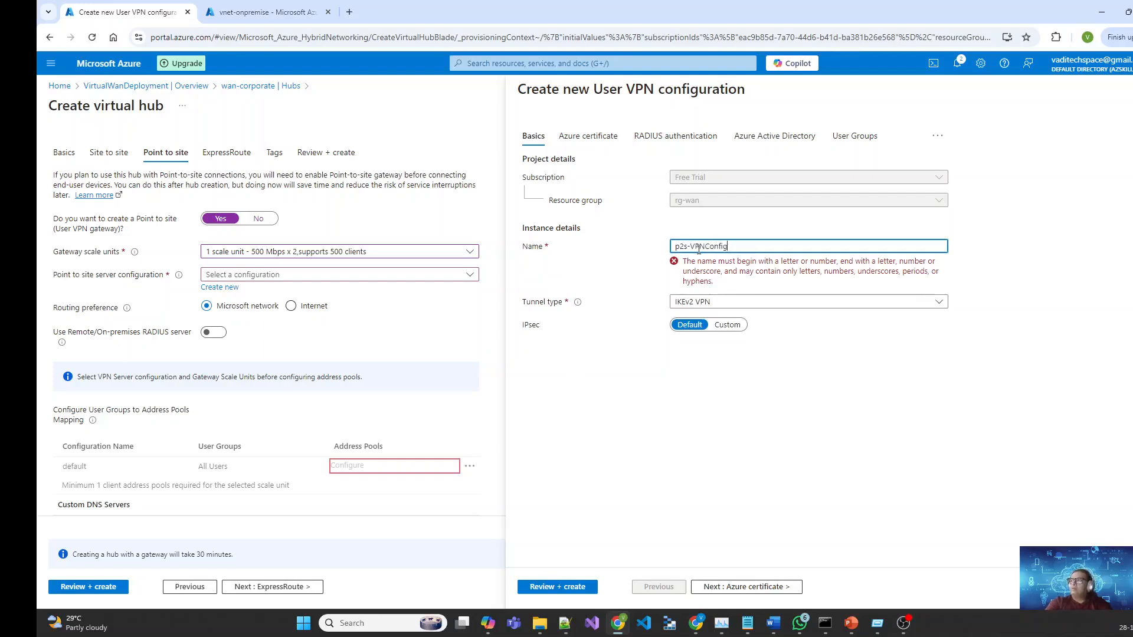
key("Tab")
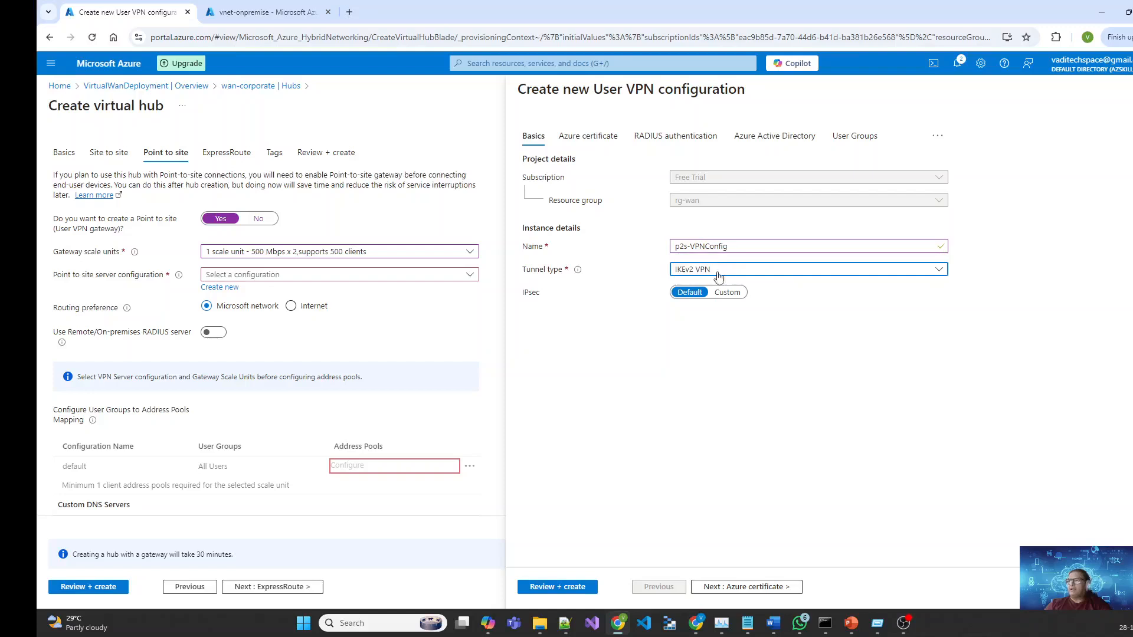
left_click(735, 587)
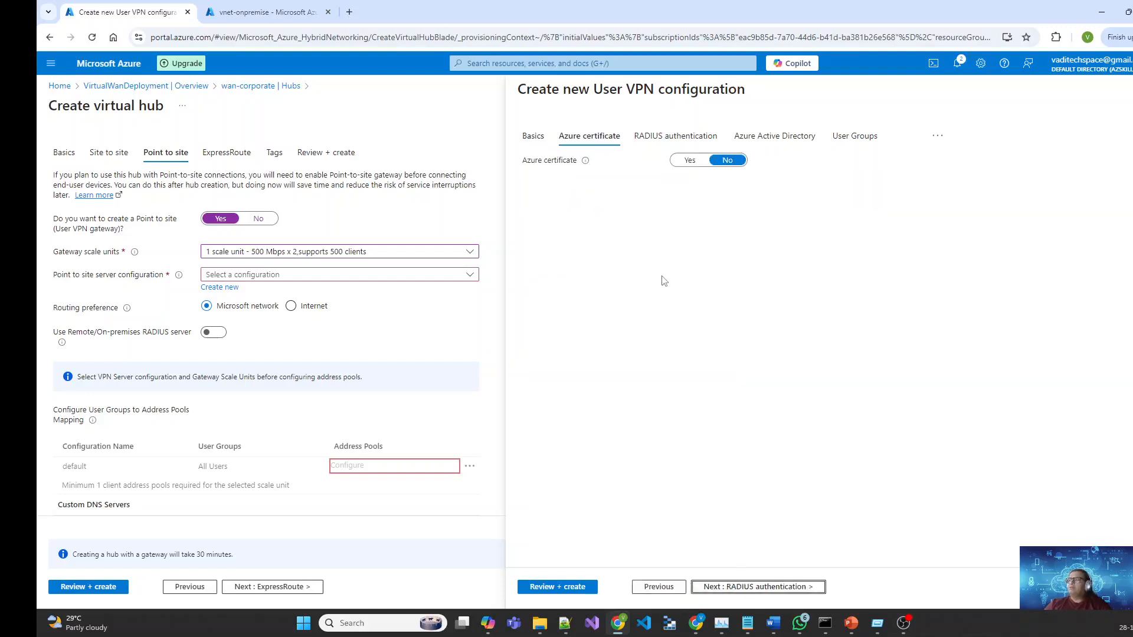
left_click(690, 160)
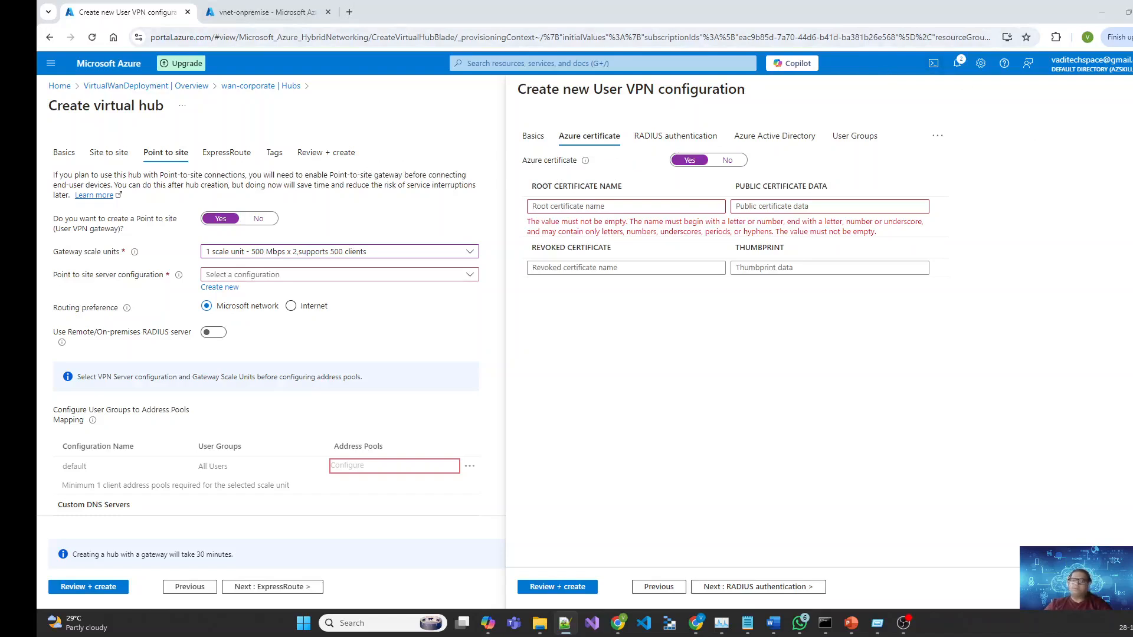
Step: Copy the rootcert.cer certificate body between the BEGIN and END lines in Notepad++, then minimize the editor
double_click(1035, 161)
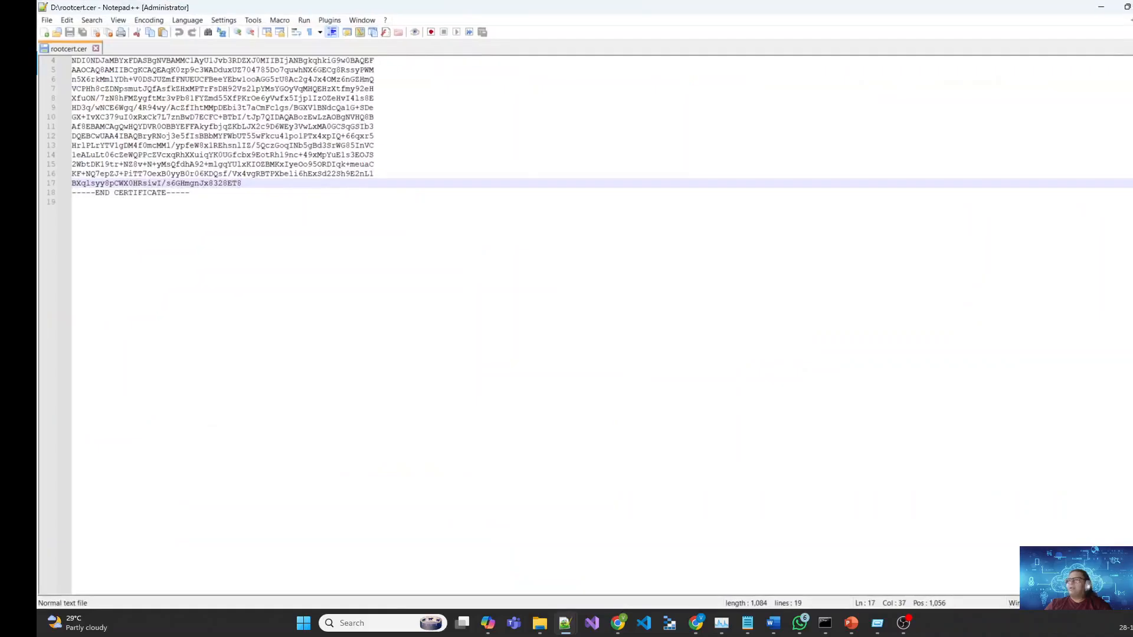
left_click(114, 80)
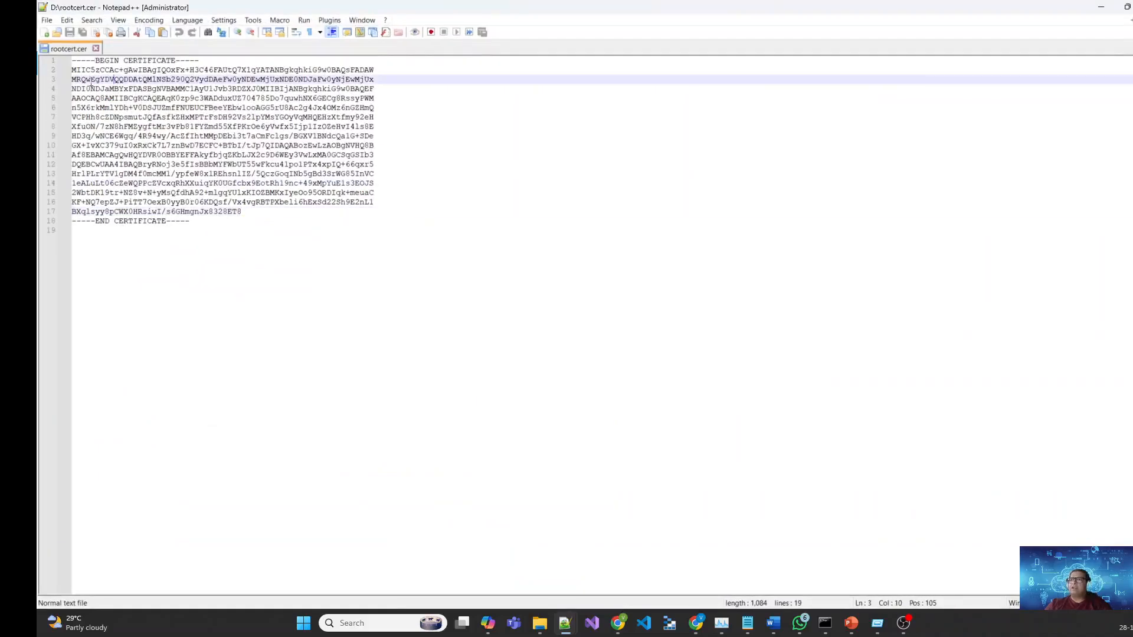
left_click(67, 71)
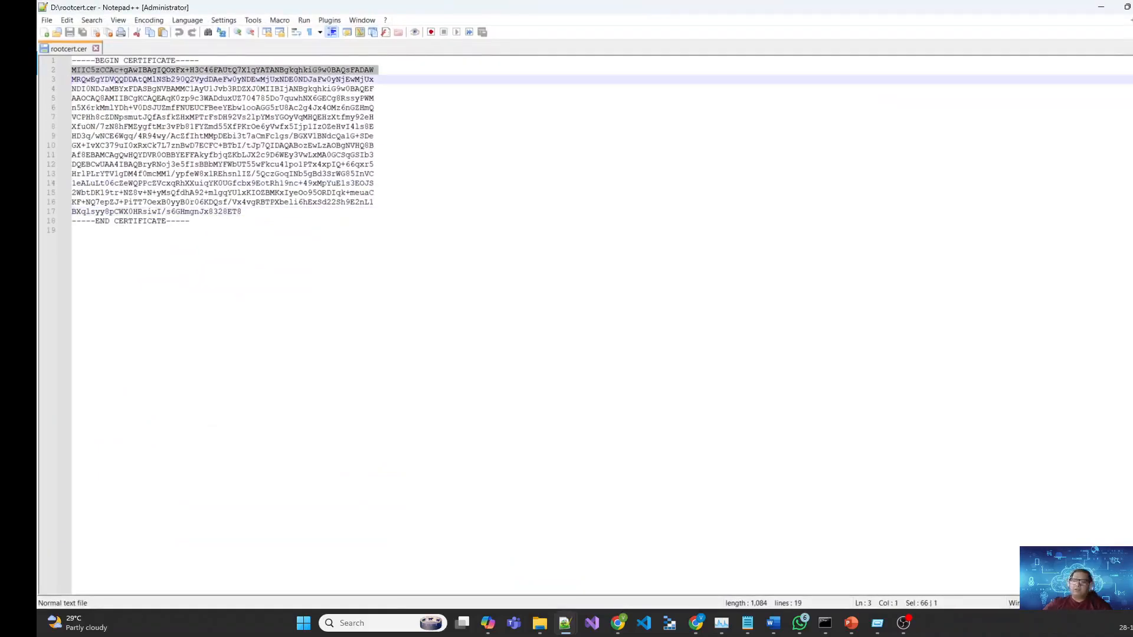
key("shift+Down")
key("shift+Down")
key("shift+Down")
key("shift+Down")
key("shift+Down")
key("shift+Down")
key("shift+Down")
key("shift+Down")
key("shift+Down")
key("shift+Down")
key("shift+Down")
key("shift+Down")
key("shift+Down")
key("shift+Down")
key("shift+End")
key("shift+Left")
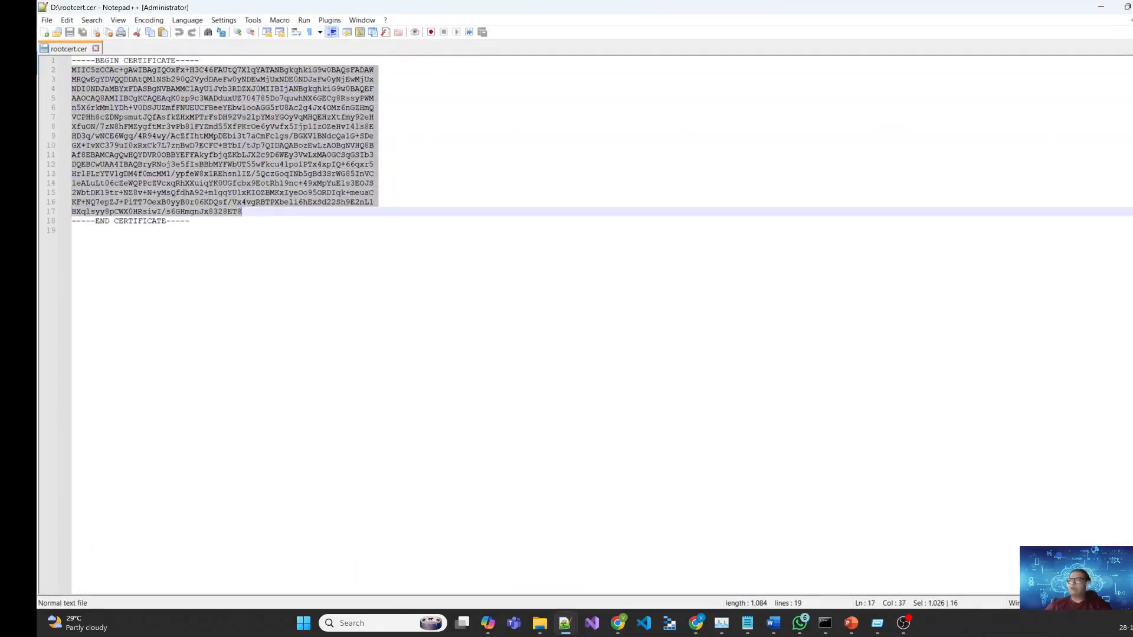
left_click(1100, 8)
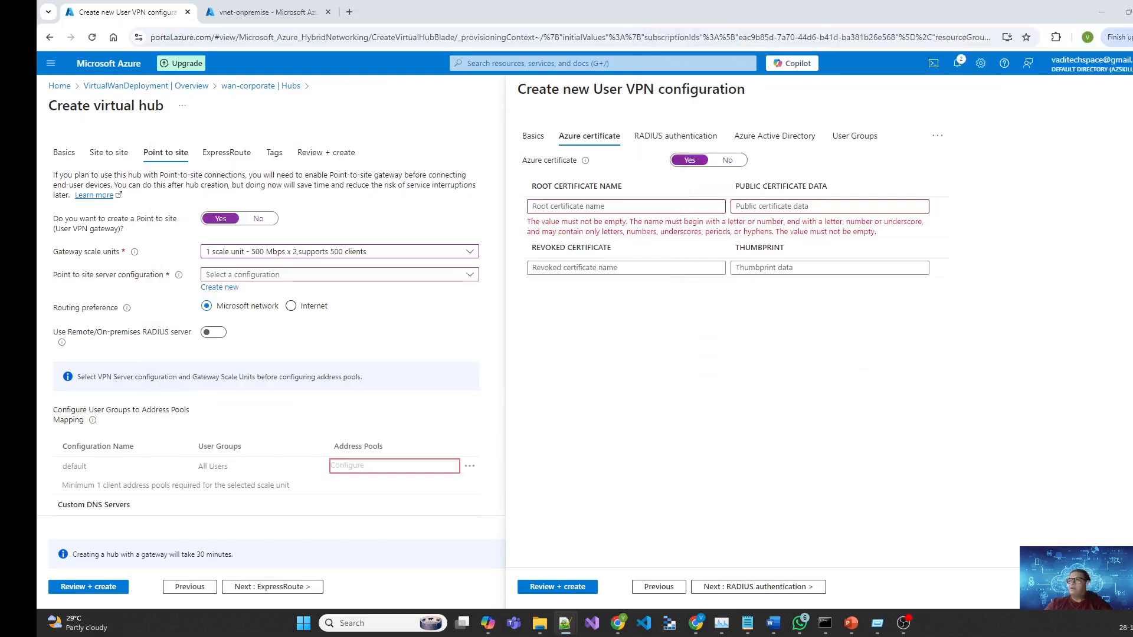
Step: Paste the copied certificate as the public certificate data and name the root certificate RootCertificate
left_click(779, 206)
key("ctrl+v")
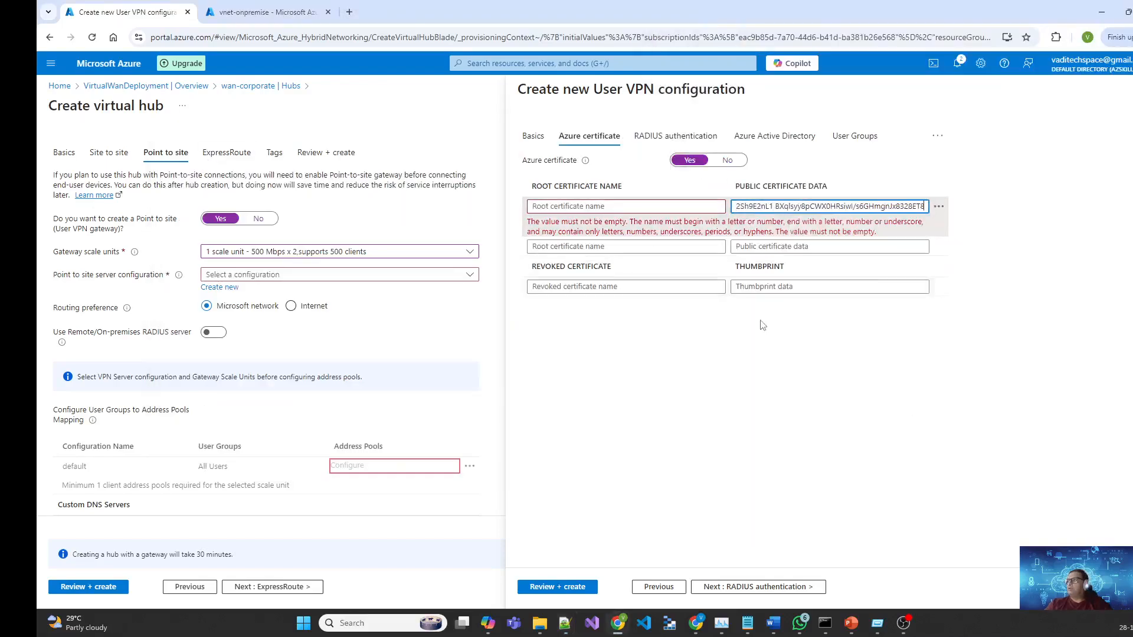
left_click(599, 209)
type("RootCertifi")
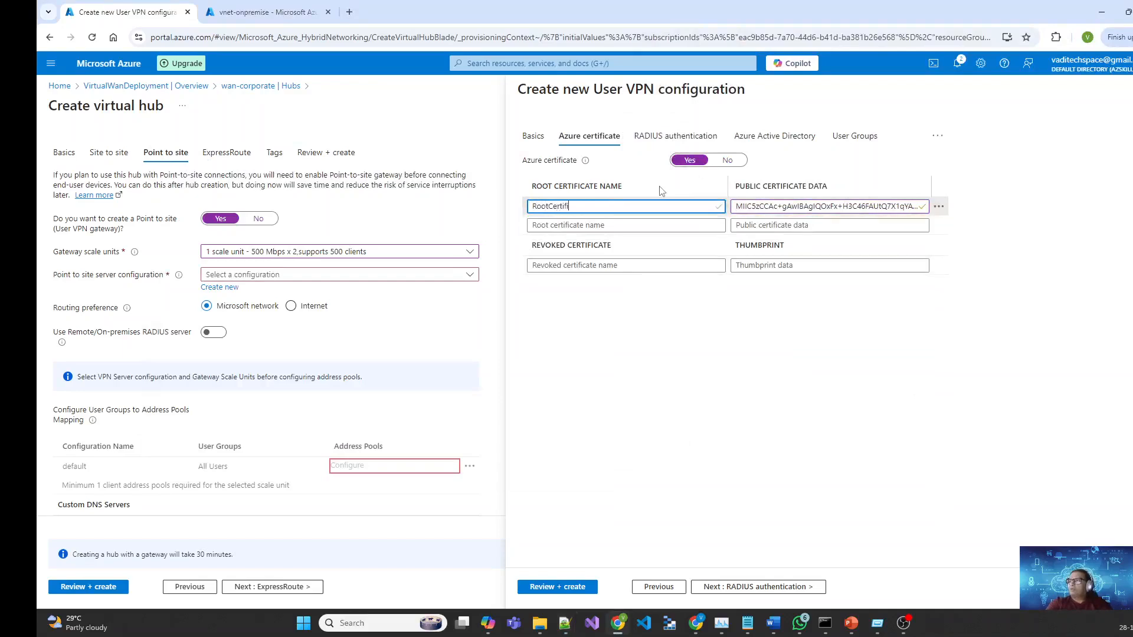
type("cate")
key("Tab")
key("Tab")
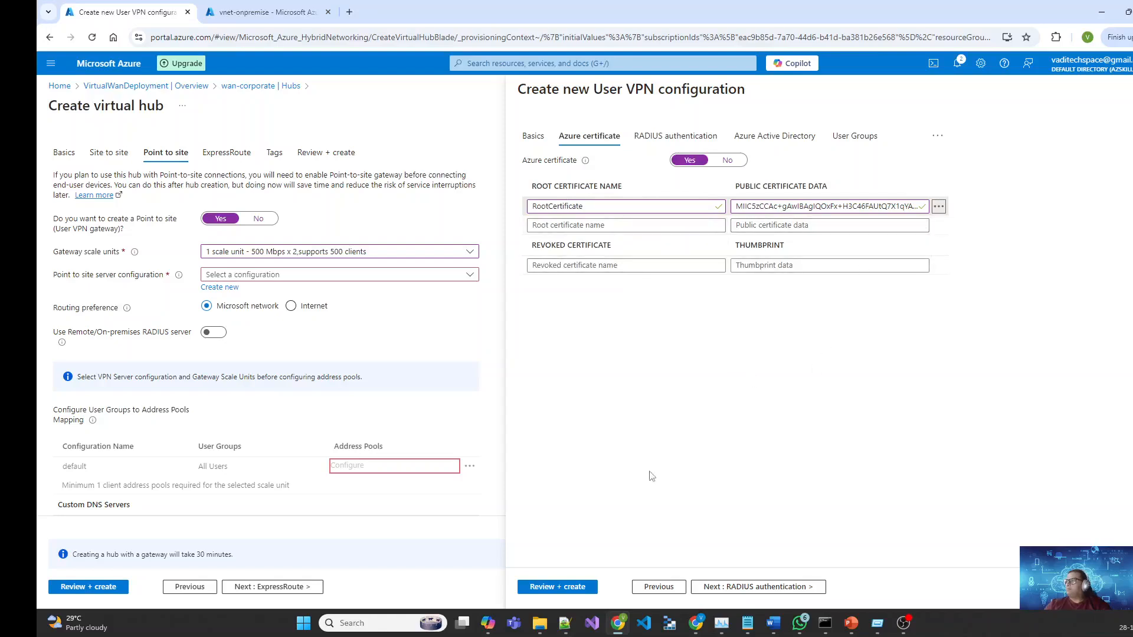
Step: Advance past the RADIUS, Azure Active Directory and User Groups settings to Review + create
left_click(771, 589)
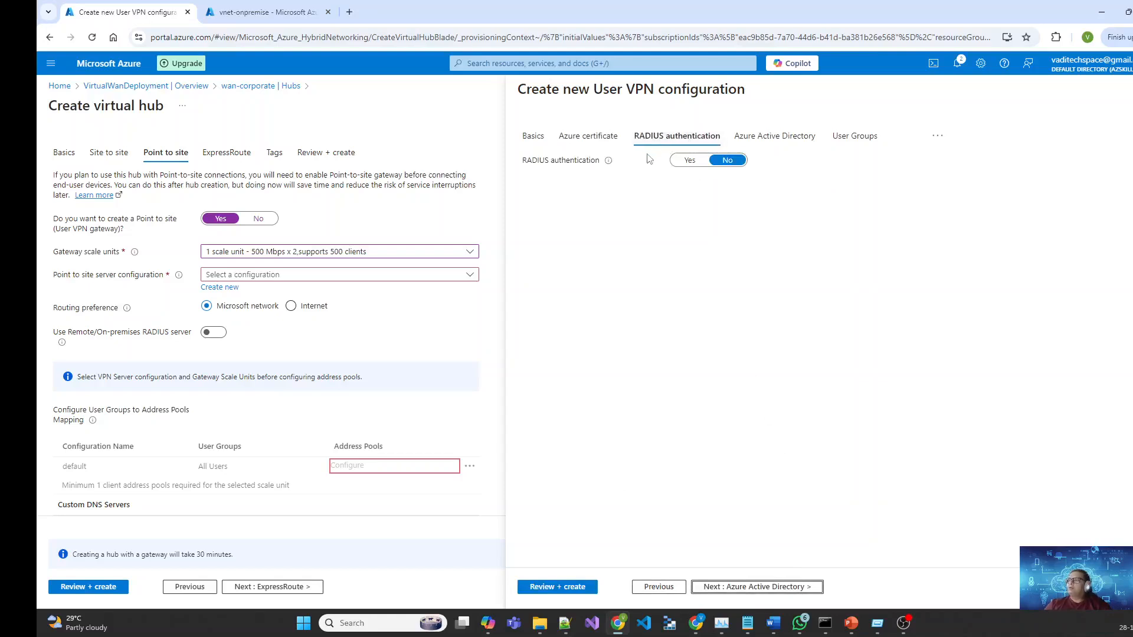
left_click(755, 588)
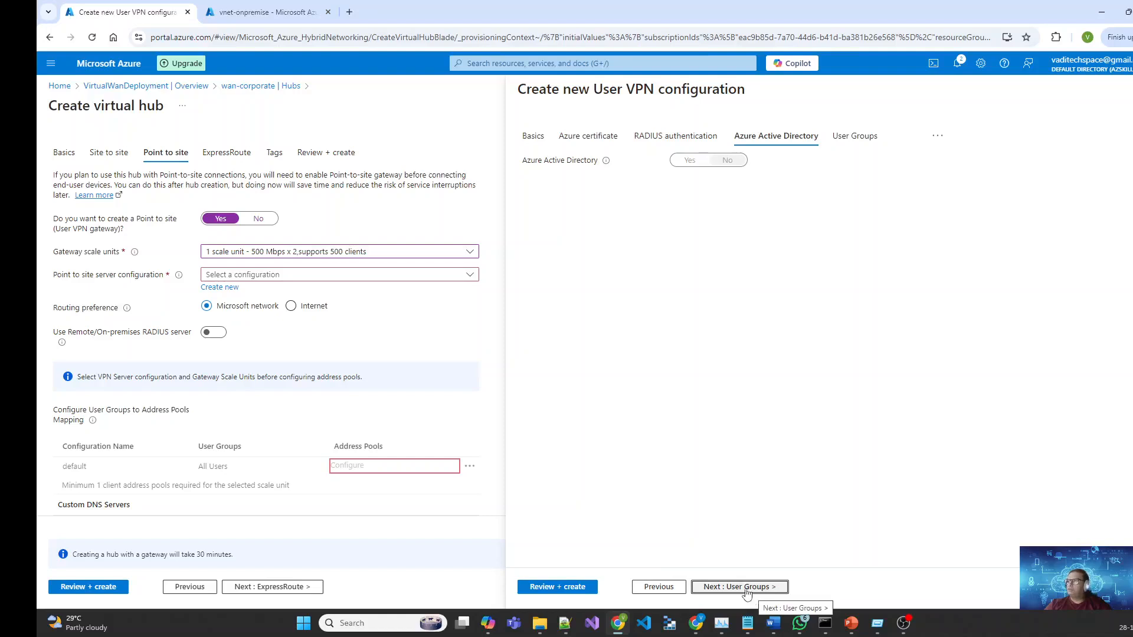
left_click(751, 596)
left_click(745, 591)
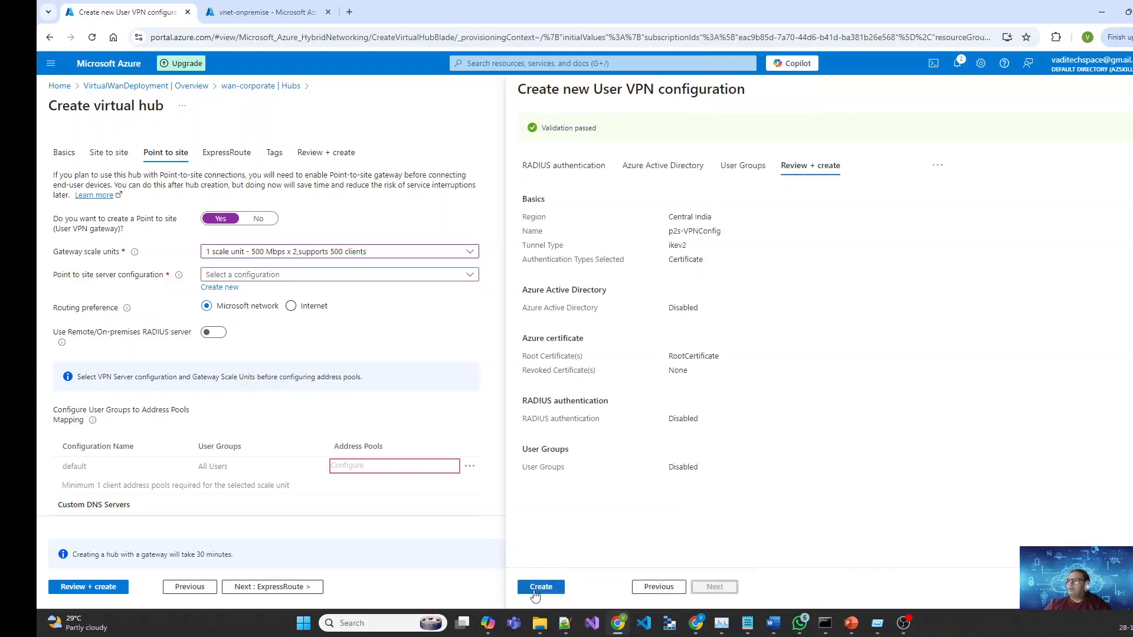
Step: Create p2s-VPNConfig, then toggle Site to site and back to Point to site to refresh the hub form
left_click(535, 590)
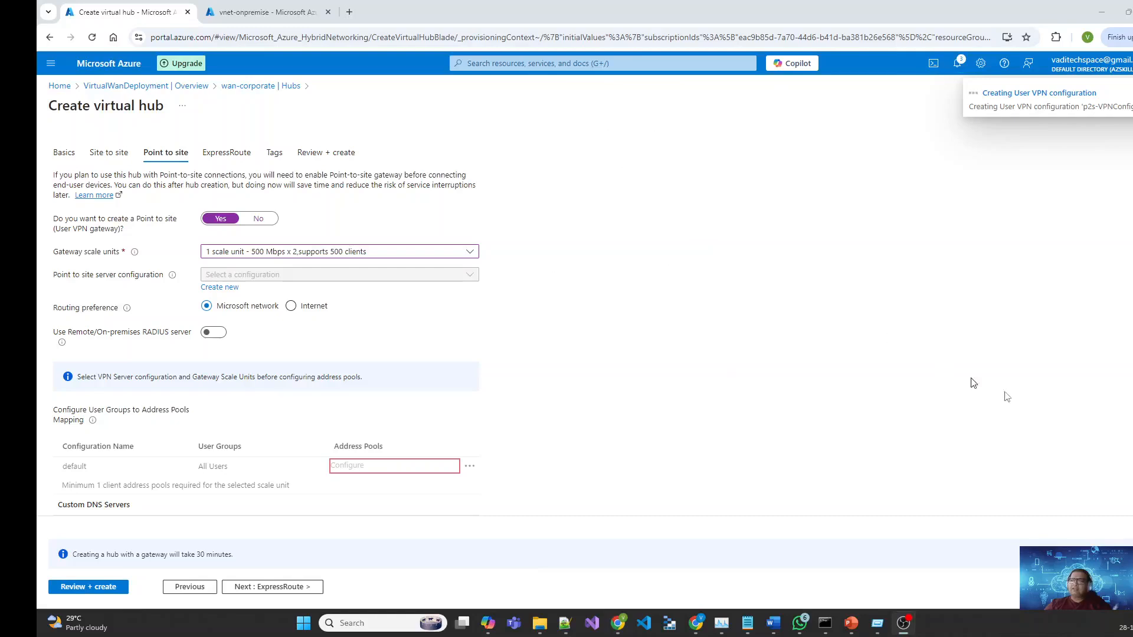
left_click(109, 160)
left_click(166, 154)
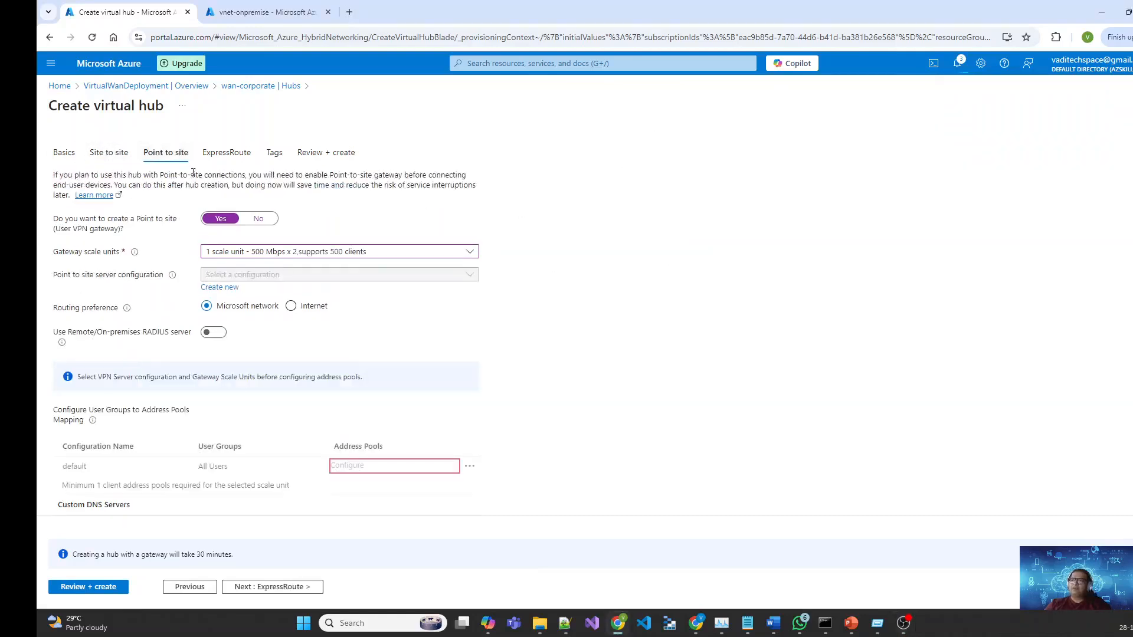
left_click(96, 158)
left_click(161, 154)
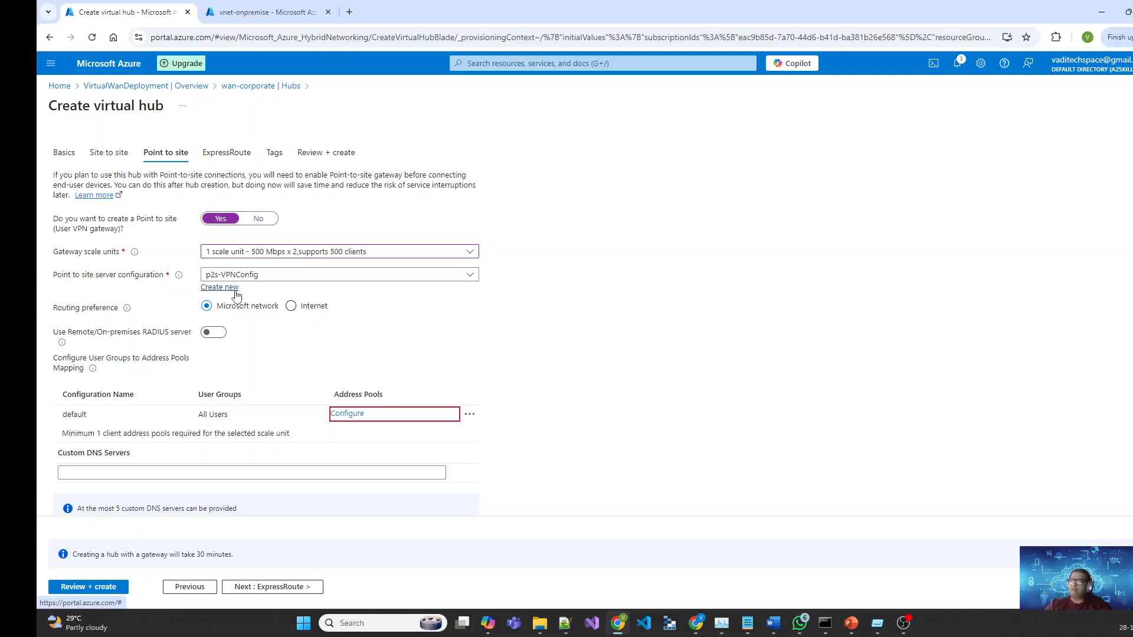
Step: Scroll down the Point to site form and open Address Pools for P2SConnectionConfigDefault
left_click(274, 589)
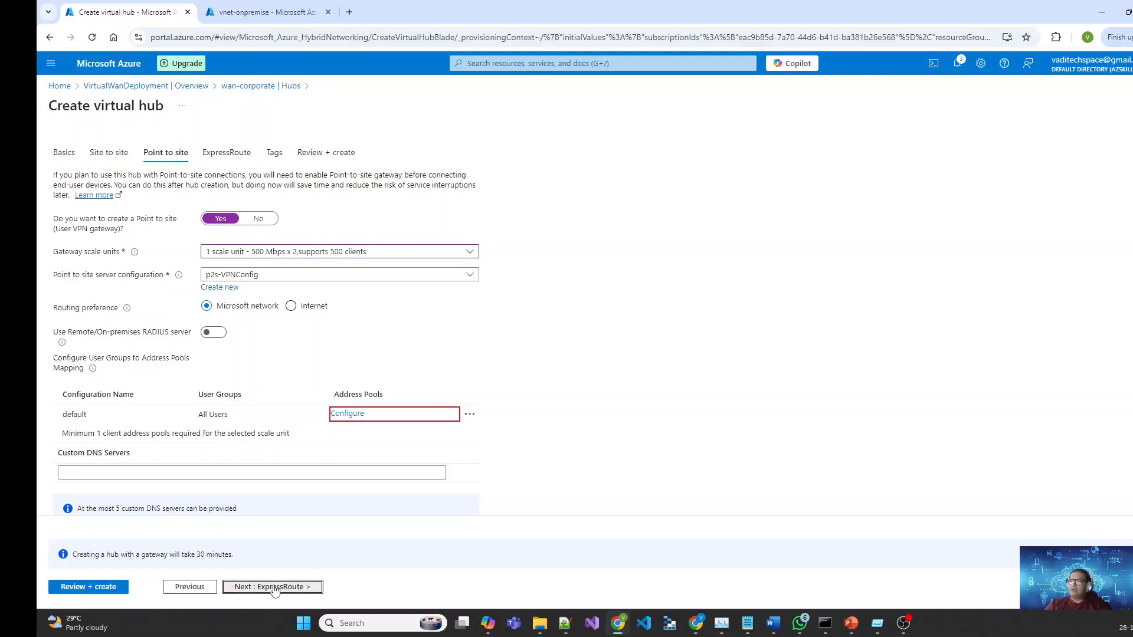
scroll(435, 434, "down", 1)
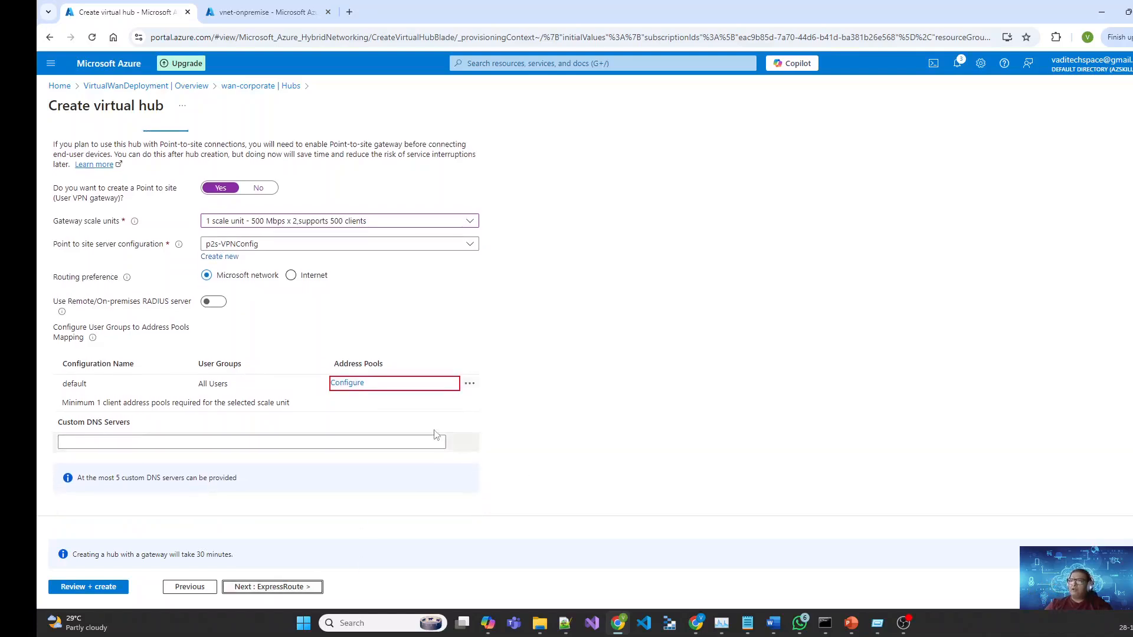
left_click(348, 383)
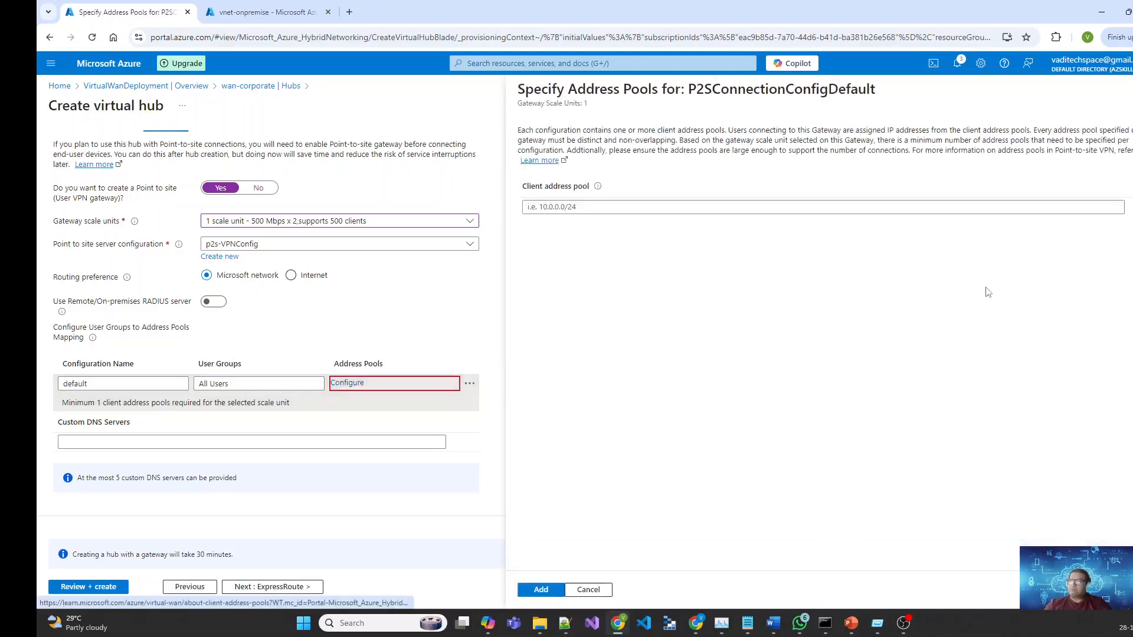
Step: Add 10.3.0.0/24 as the default configuration's client address pool and acknowledge the reminder
left_click(647, 204)
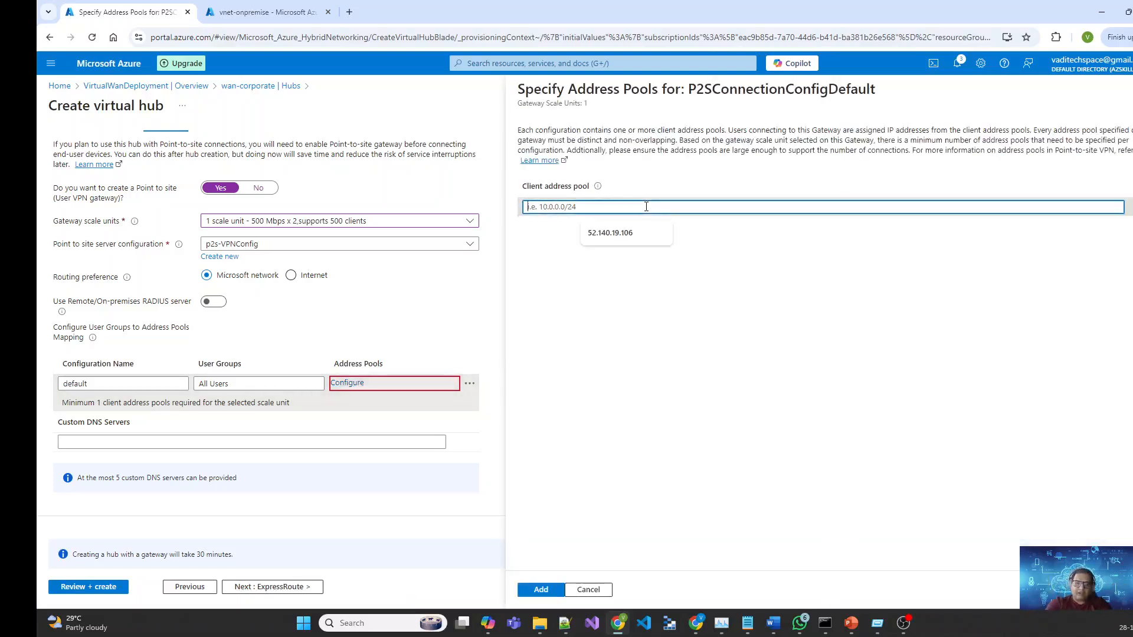
type("10.")
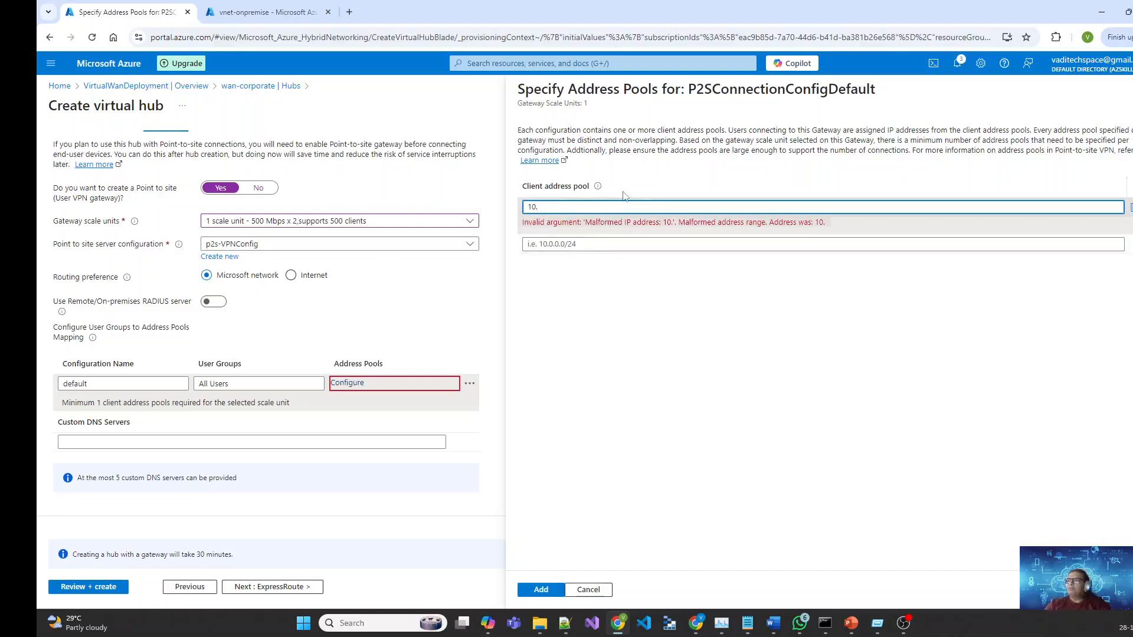
type(".")
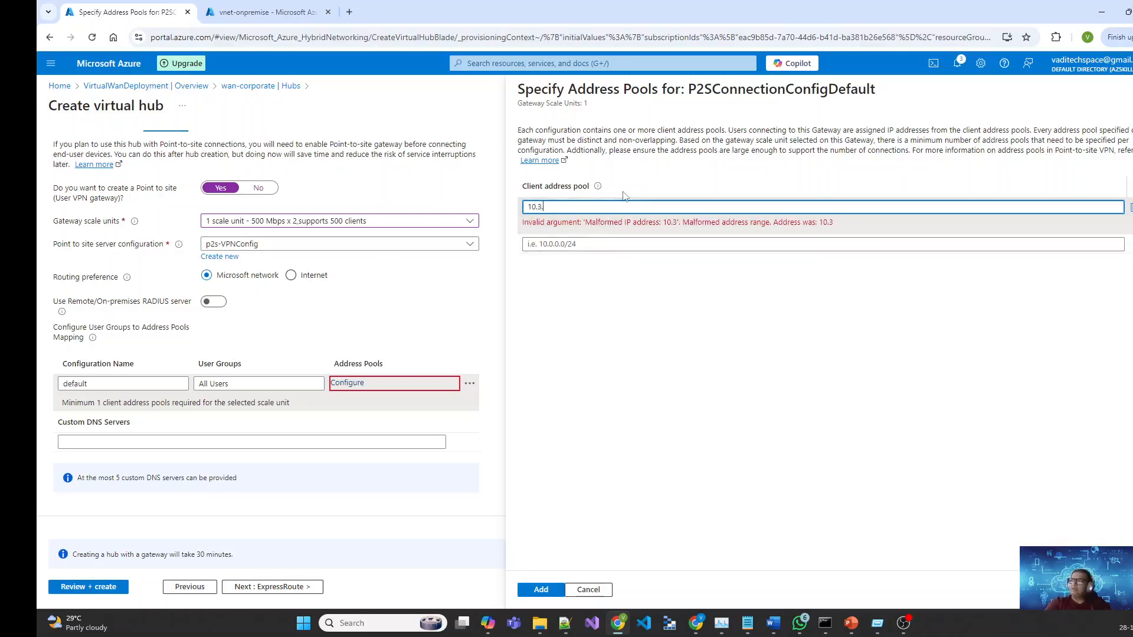
type("0.0/24")
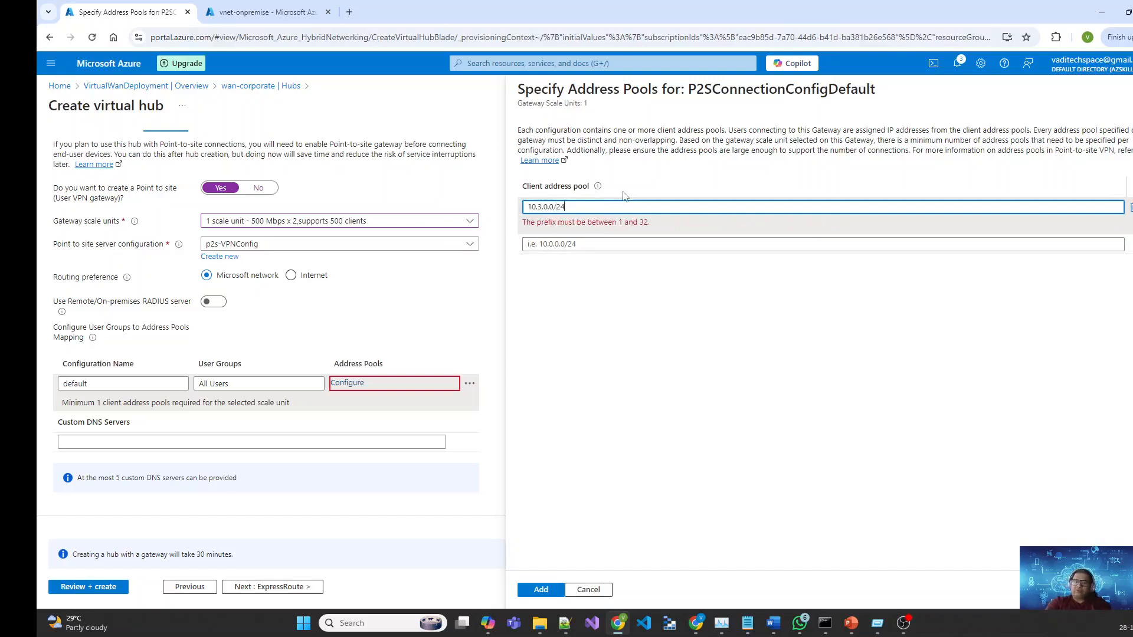
key("Tab")
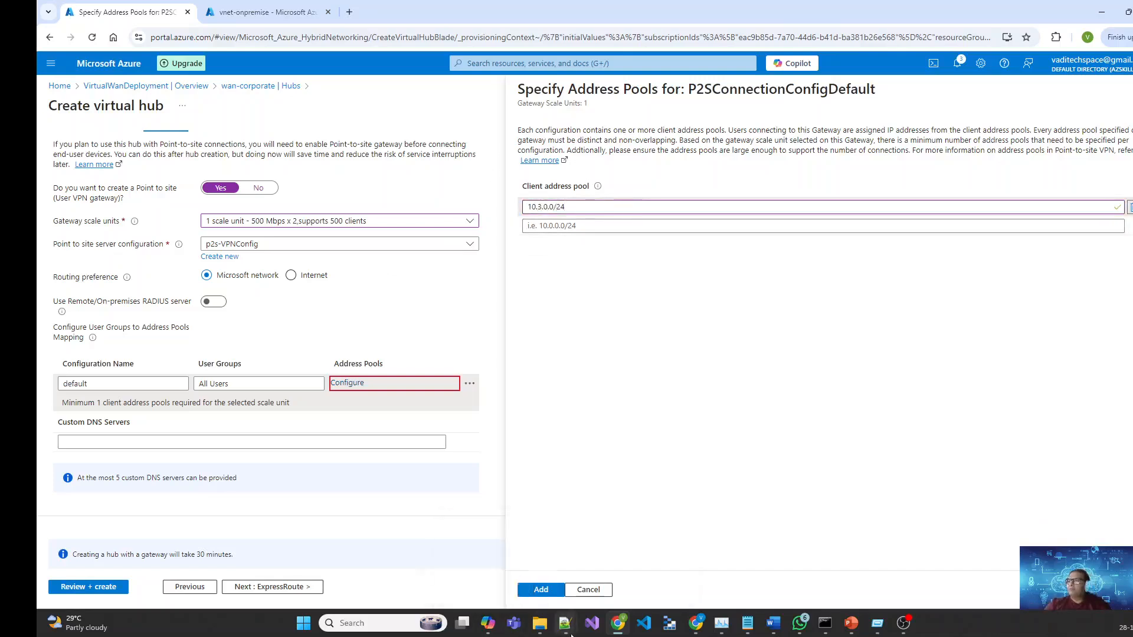
left_click(536, 590)
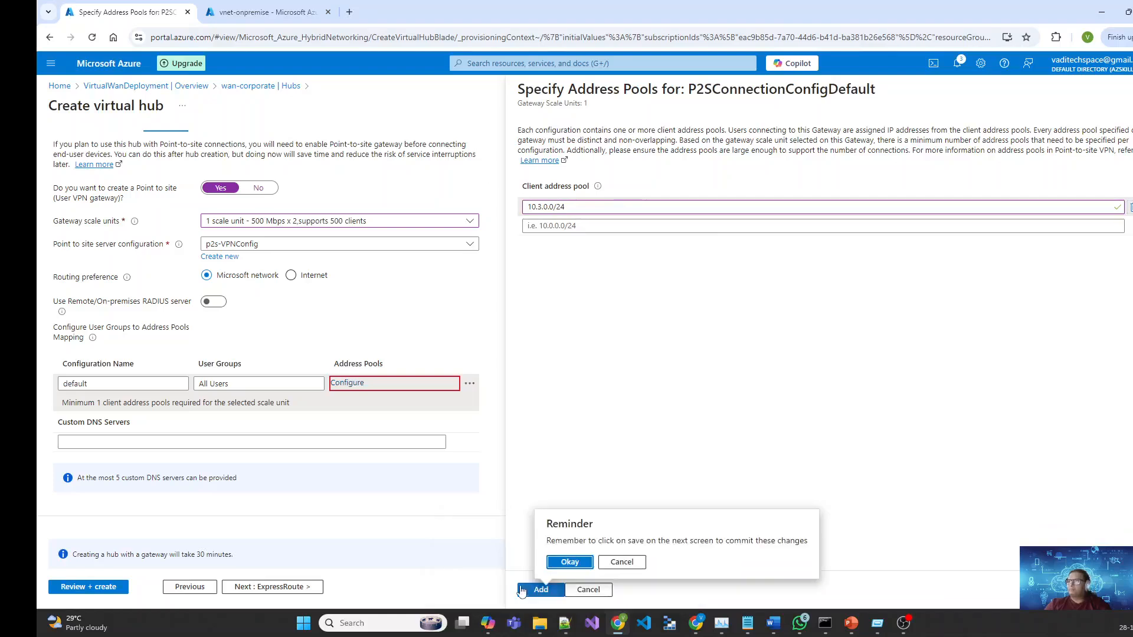
left_click(571, 563)
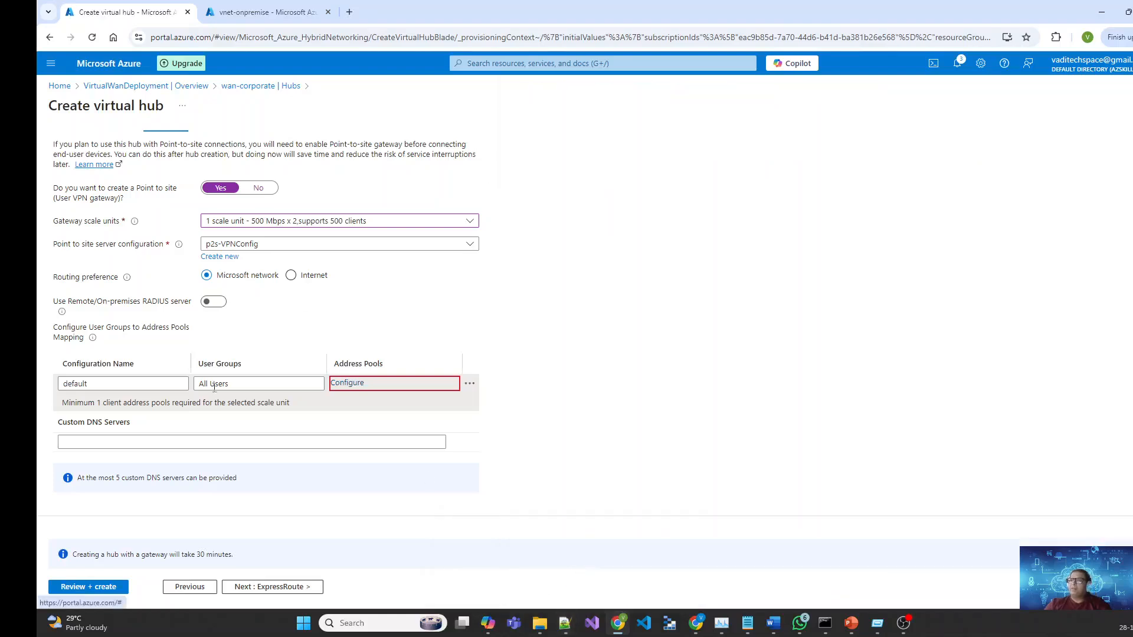
left_click(93, 152)
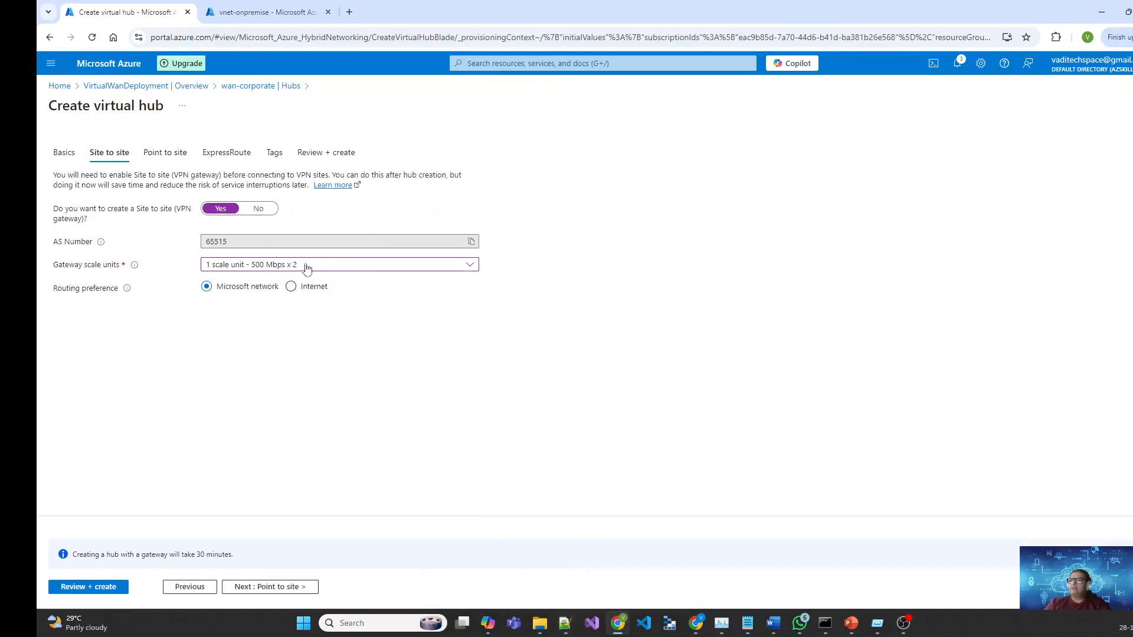
left_click(164, 154)
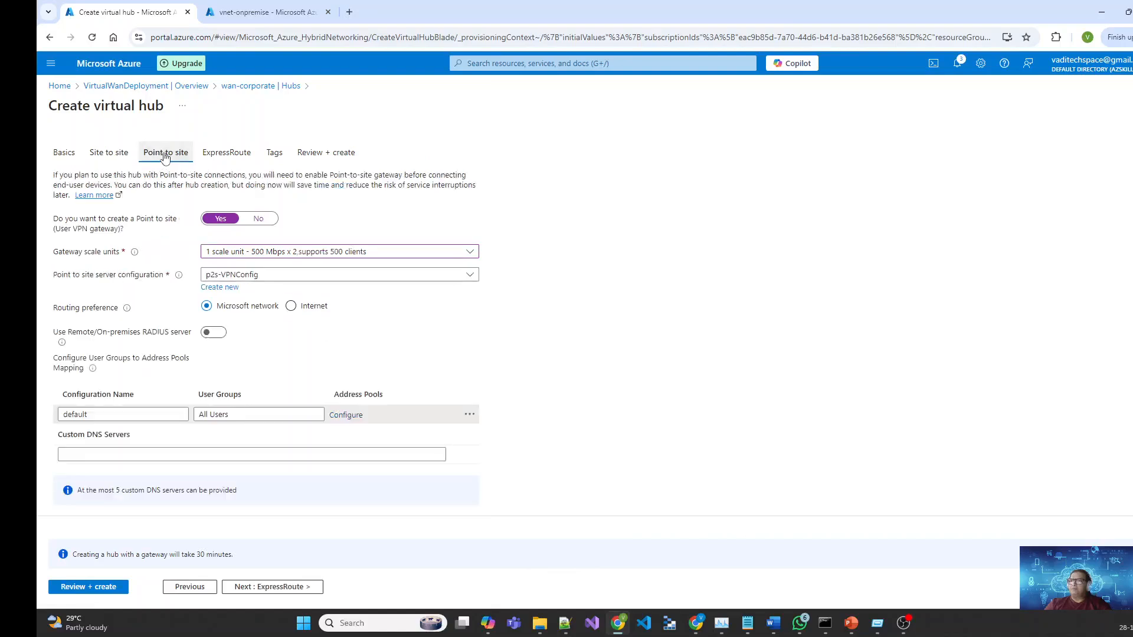
left_click(63, 155)
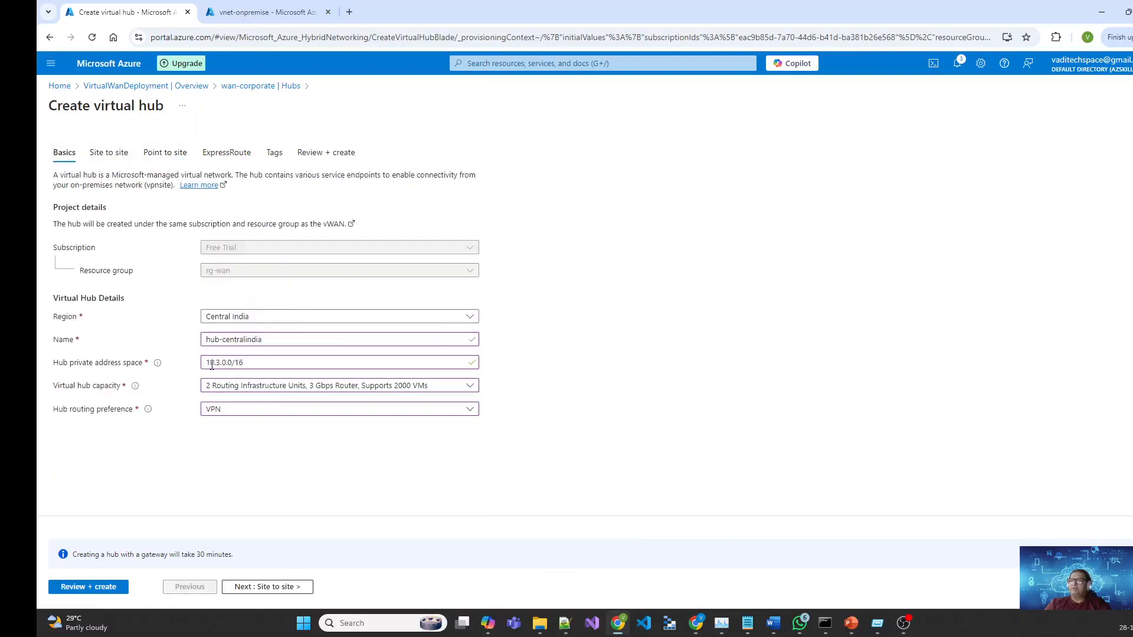
left_click_drag(250, 362, 199, 360)
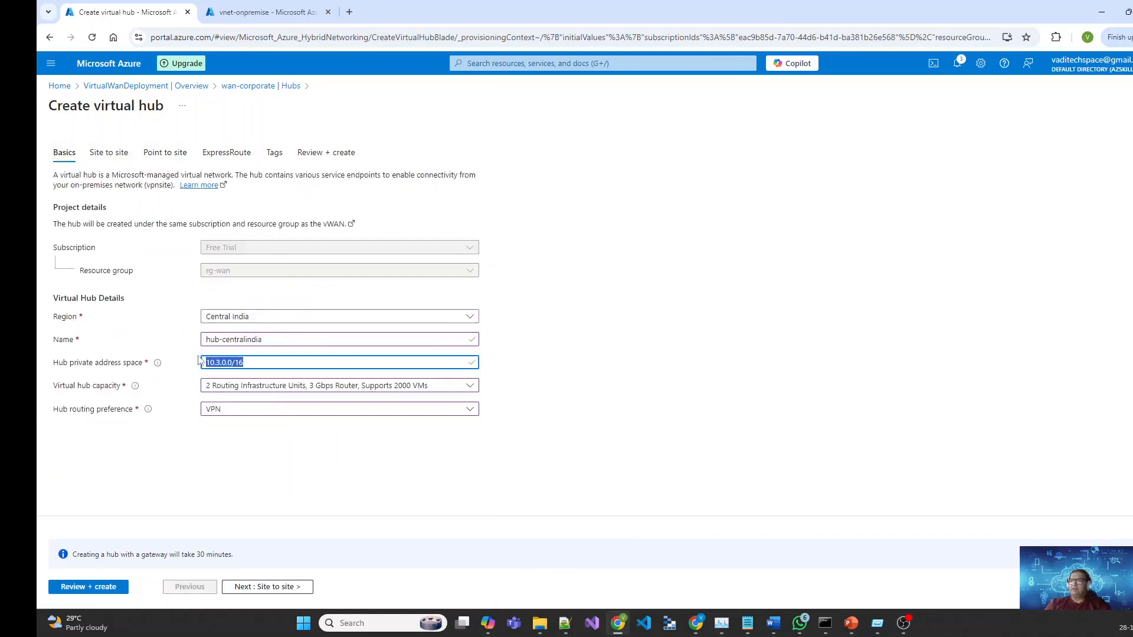
left_click(121, 154)
left_click(165, 153)
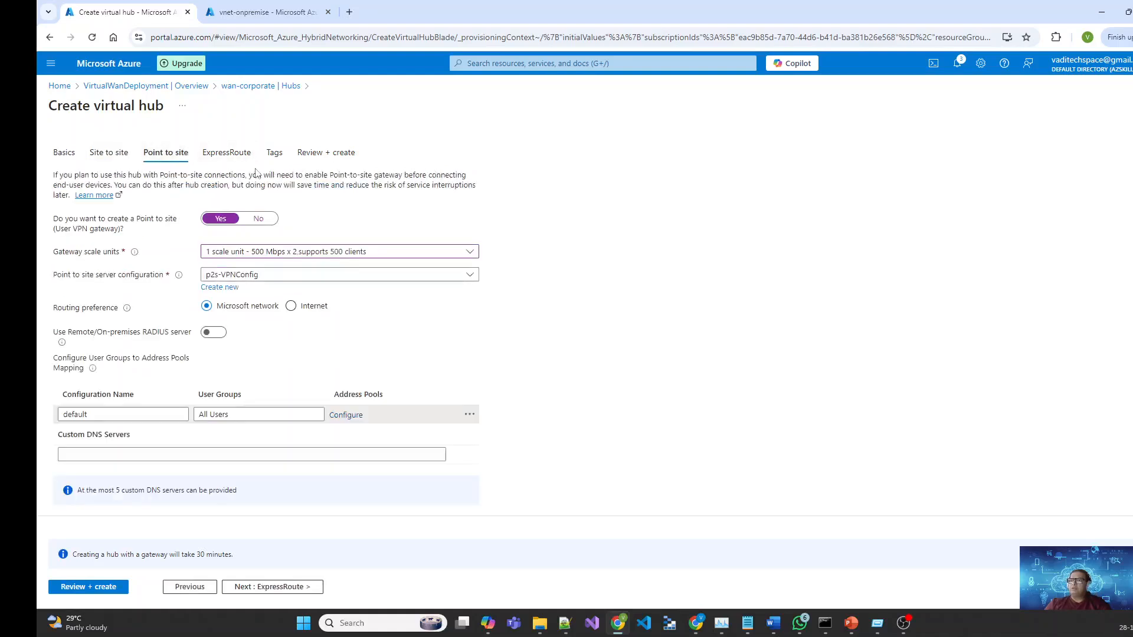
Step: Change the default configuration's client address pool from 10.3.0.0/24 to 10.4.0.0/24
left_click(350, 417)
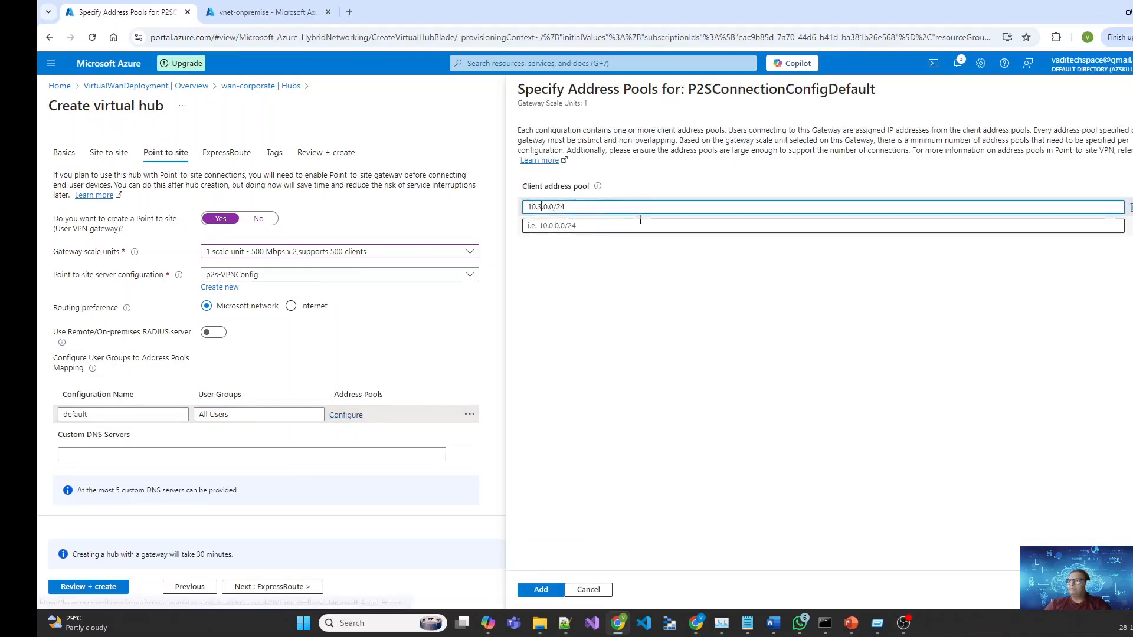
key("BackSpace")
type("4")
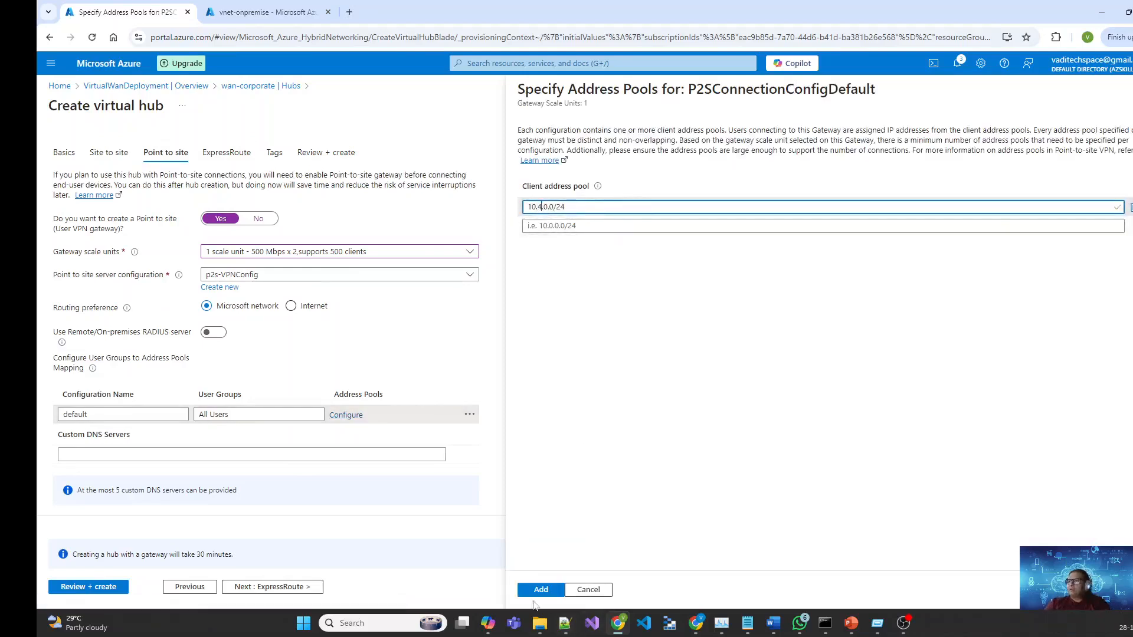
left_click(539, 590)
left_click(562, 564)
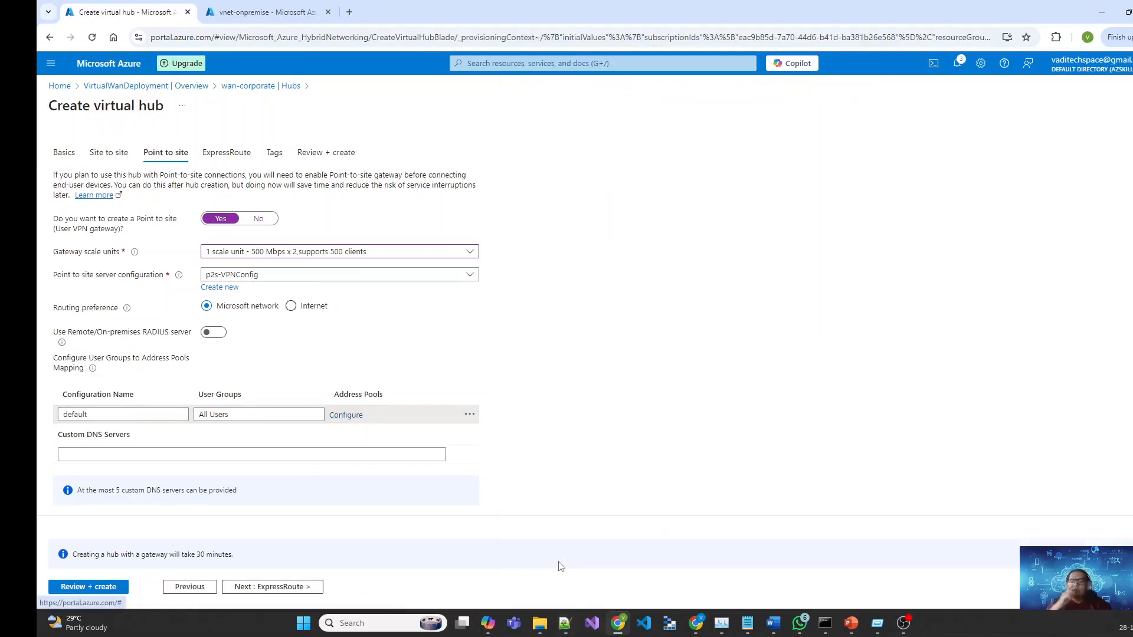
scroll(565, 483, "down", 1)
Step: Advance past the ExpressRoute and Tags settings to the hub's Review + create summary
left_click(298, 588)
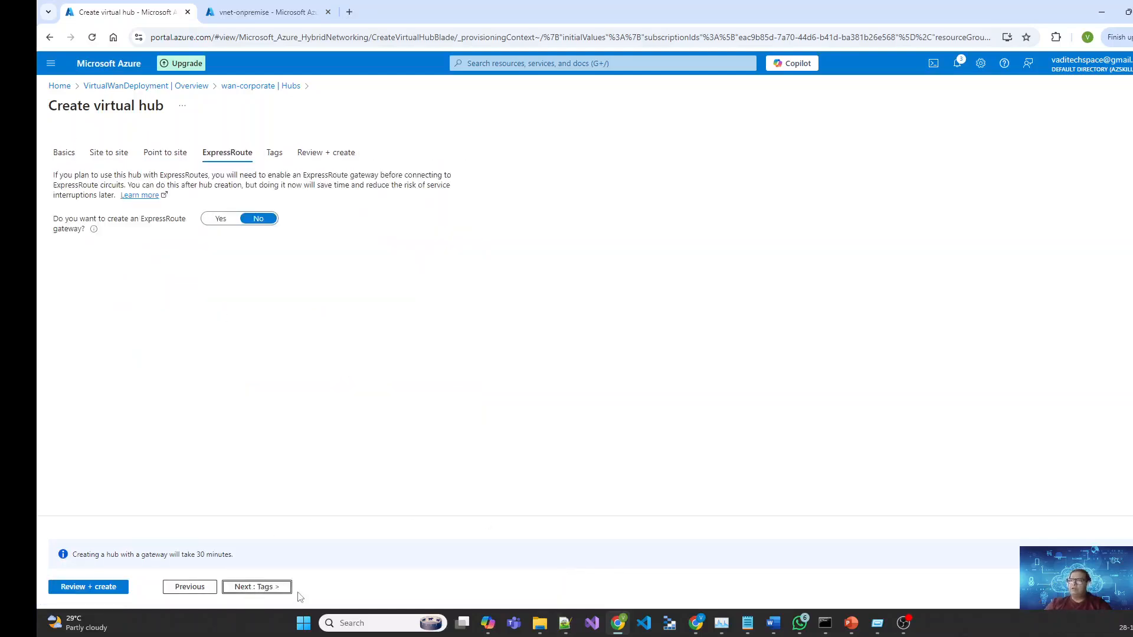
left_click(260, 587)
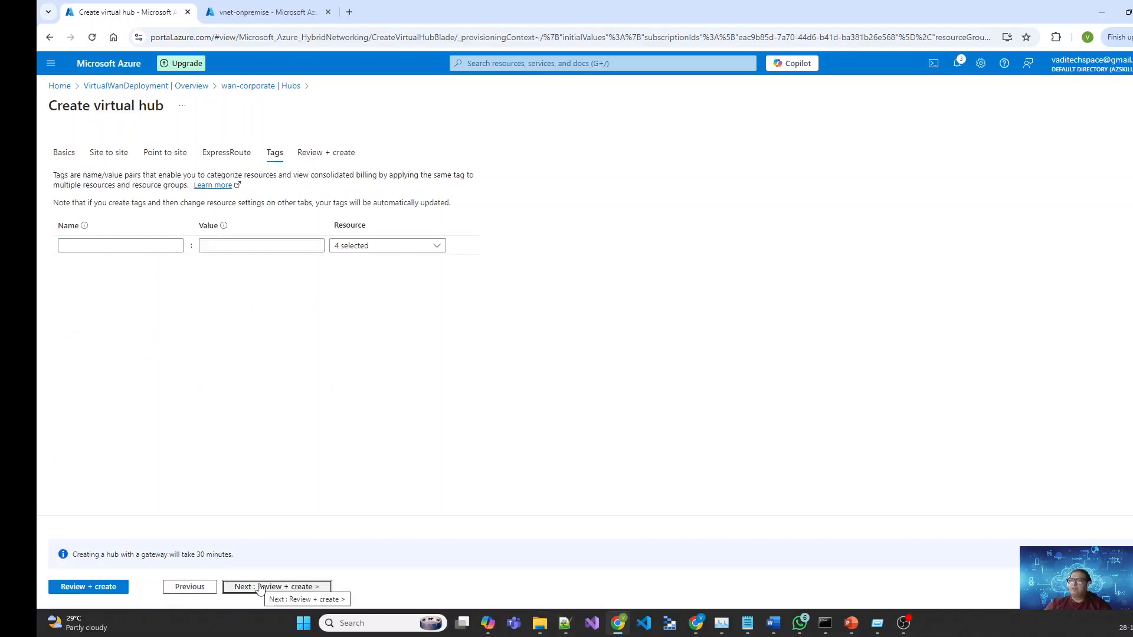
left_click(261, 587)
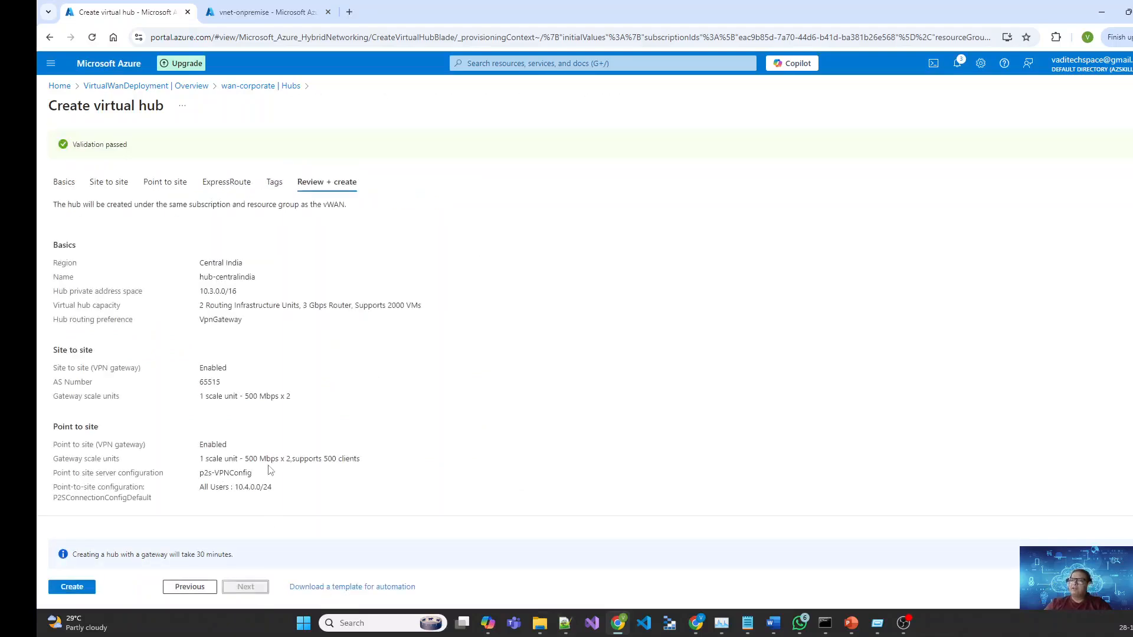
Step: Check the hub address space, point-to-site pool and 30-minute creation note, then create hub-centralindia
left_click_drag(199, 294, 275, 295)
scroll(289, 329, "down", 2)
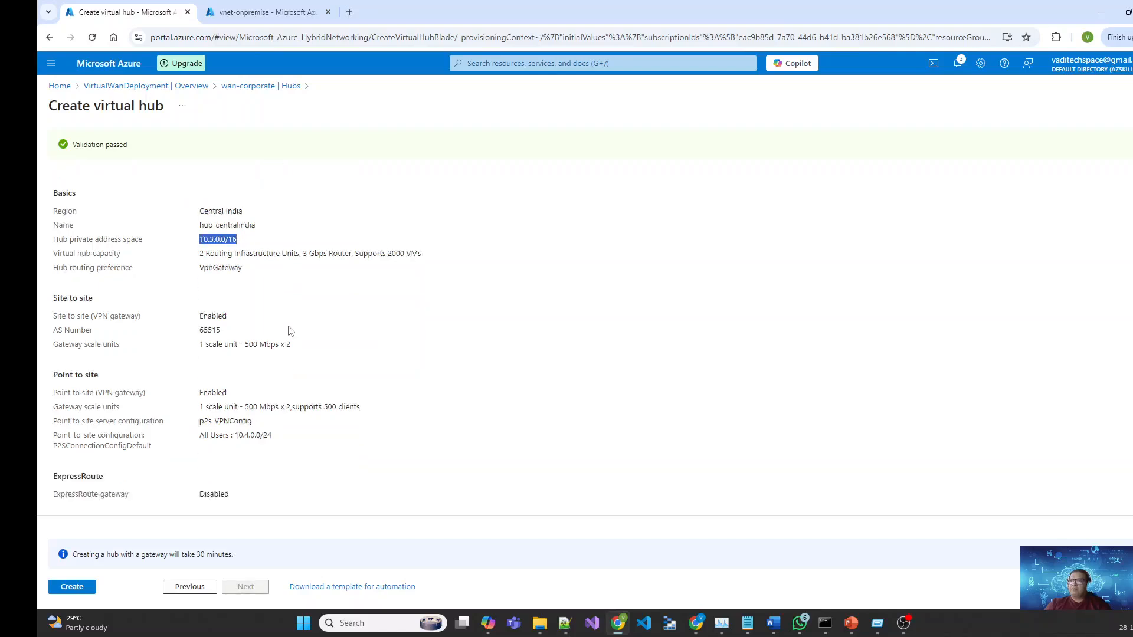
left_click_drag(285, 387, 417, 588)
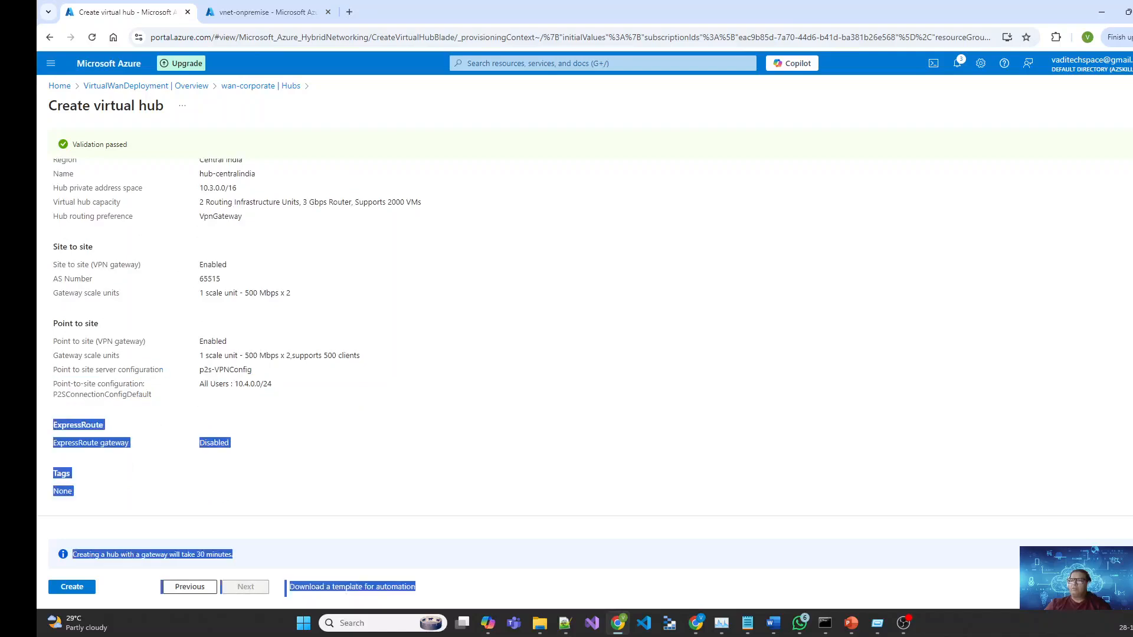
left_click(443, 385)
scroll(443, 385, "up", 2)
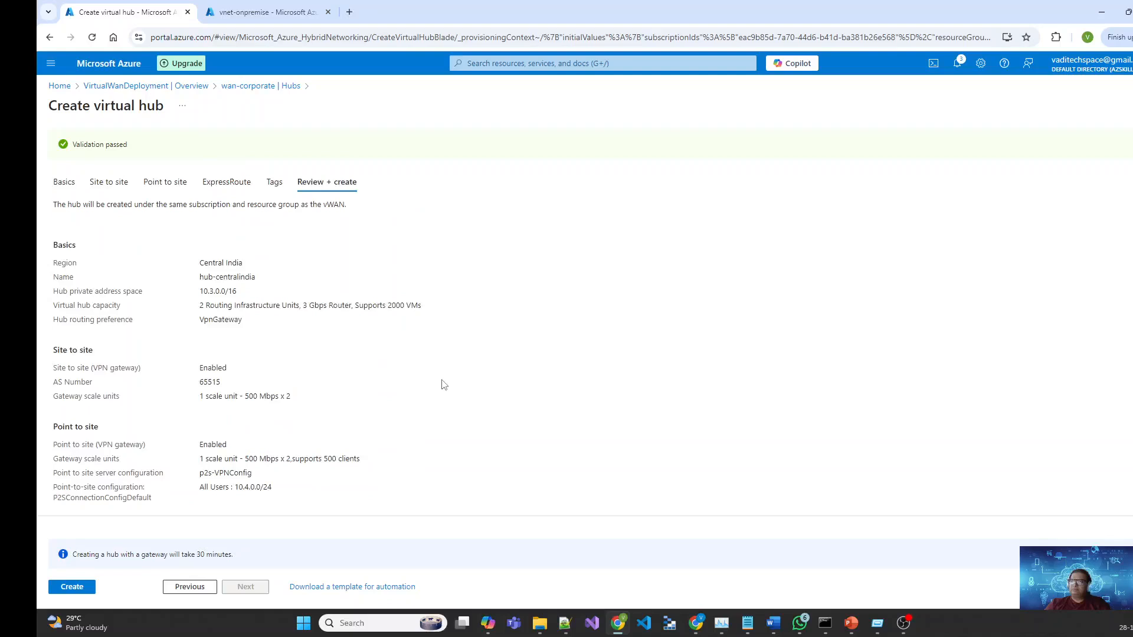
scroll(444, 384, "down", 2)
scroll(444, 385, "up", 2)
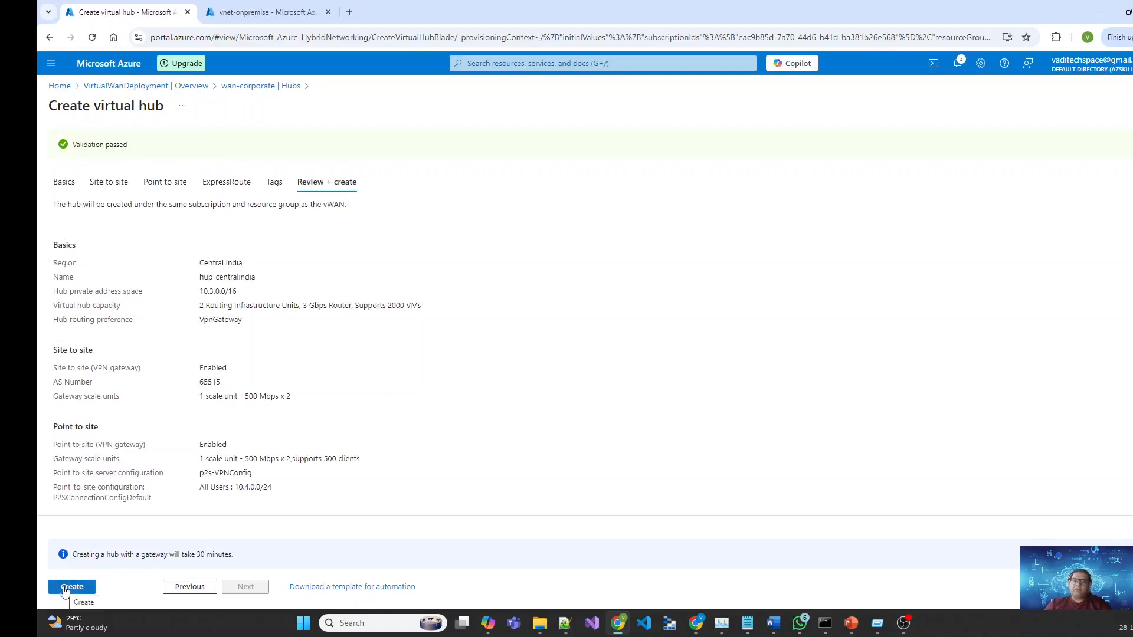
left_click_drag(236, 555, 71, 555)
left_click(334, 512)
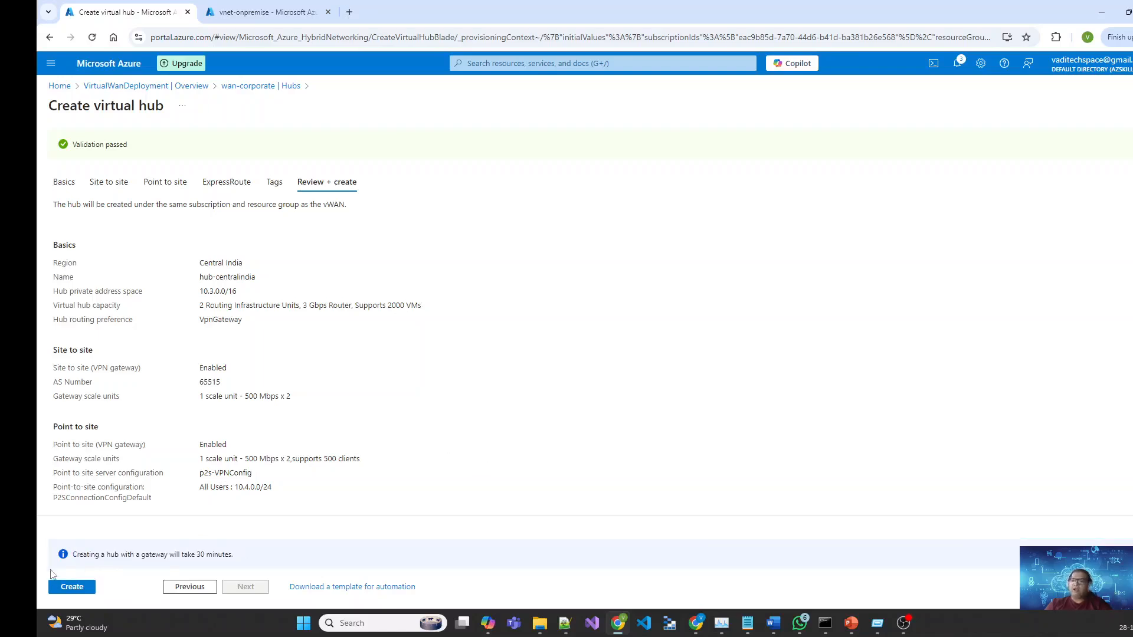
left_click(72, 588)
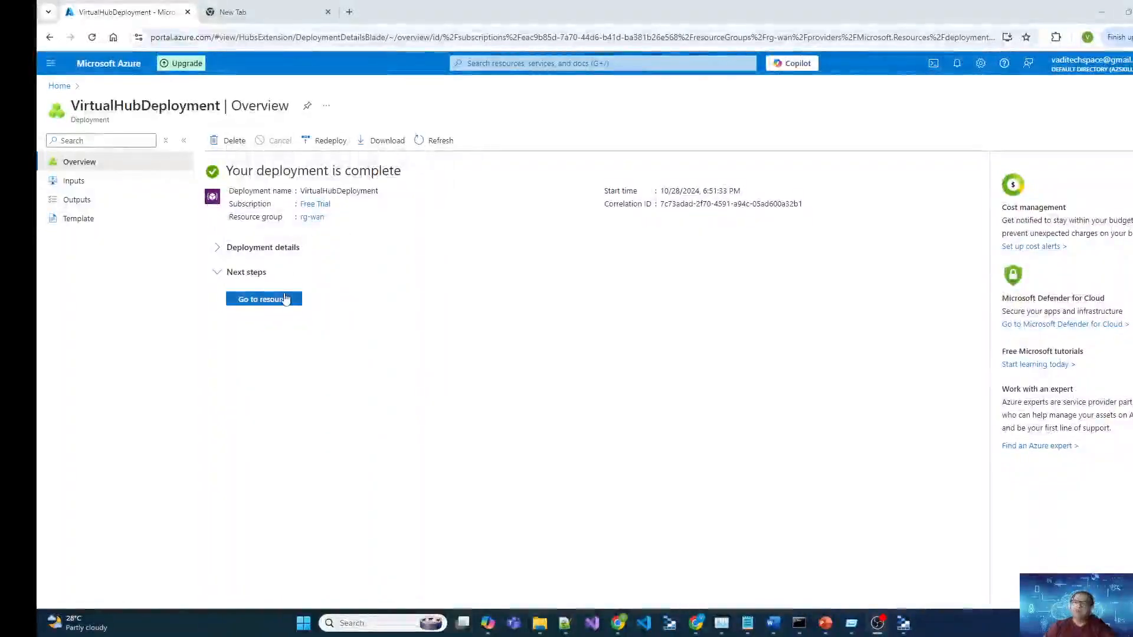
Step: Open the hub-centralindia resource page from the completed deployment
left_click(263, 301)
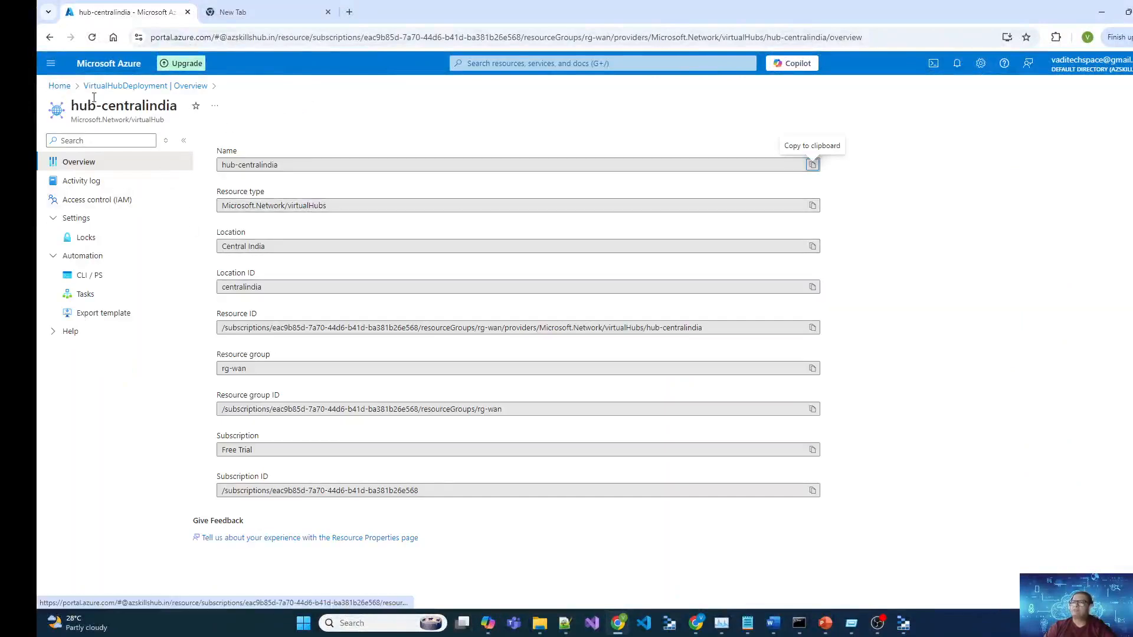
Step: Navigate from Home through Virtual WANs to wan-corporate's Hubs and open hub-centralindia
left_click(59, 86)
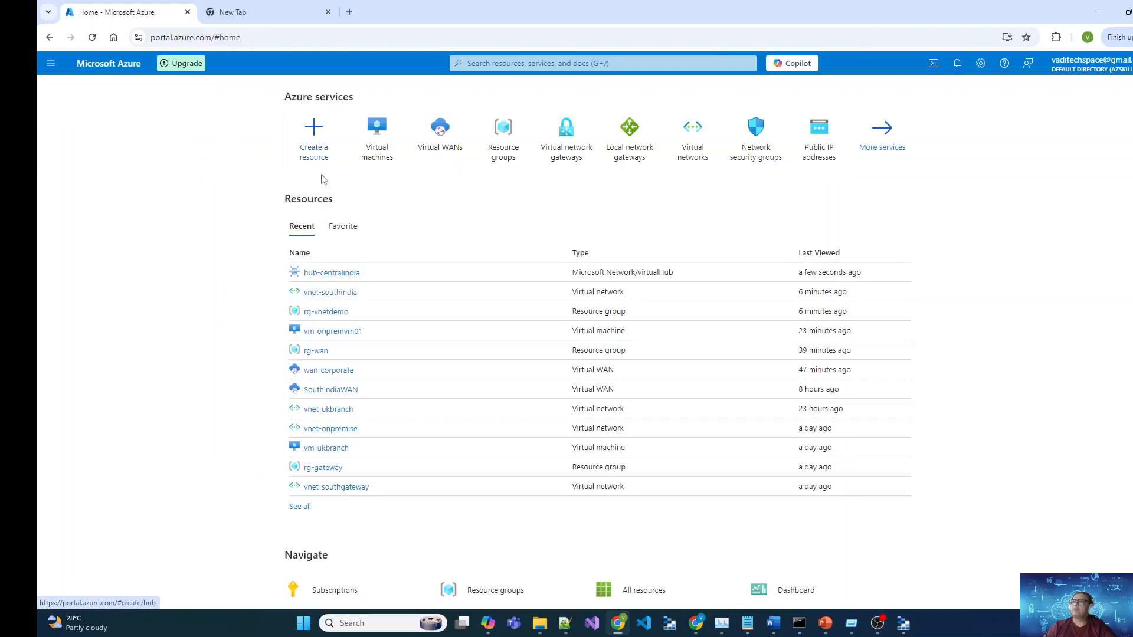
left_click(430, 144)
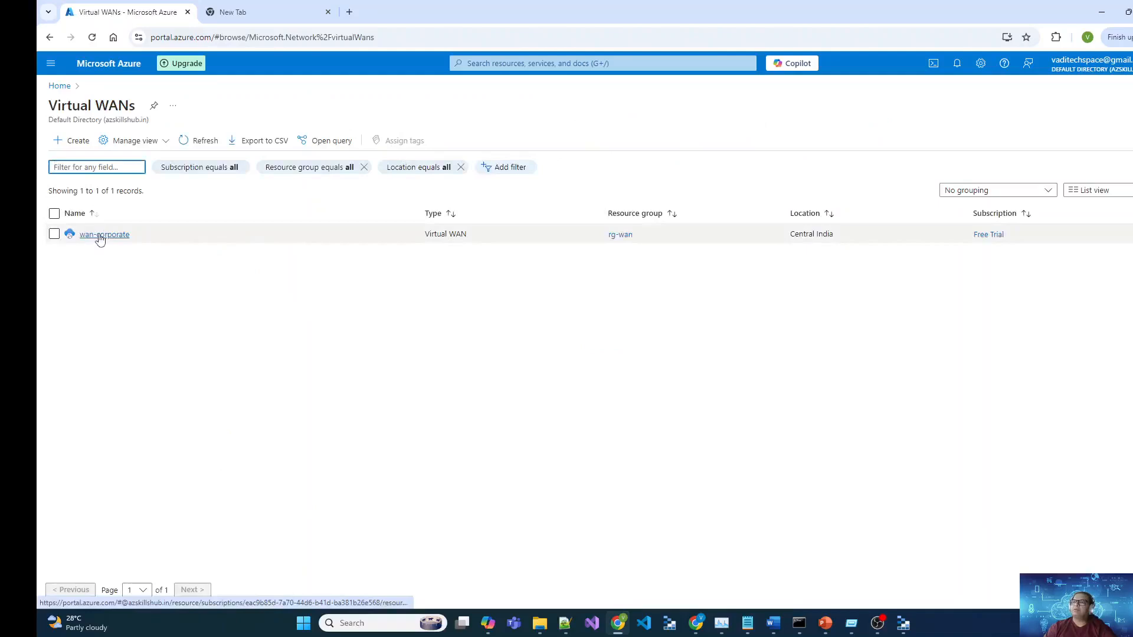
left_click(100, 235)
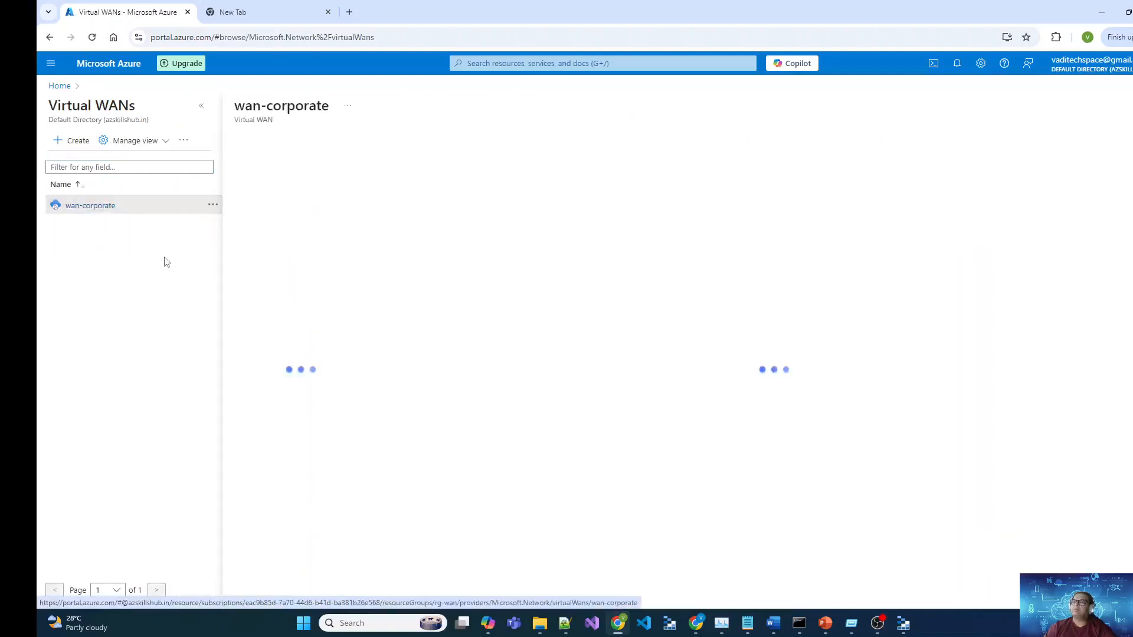
left_click(201, 107)
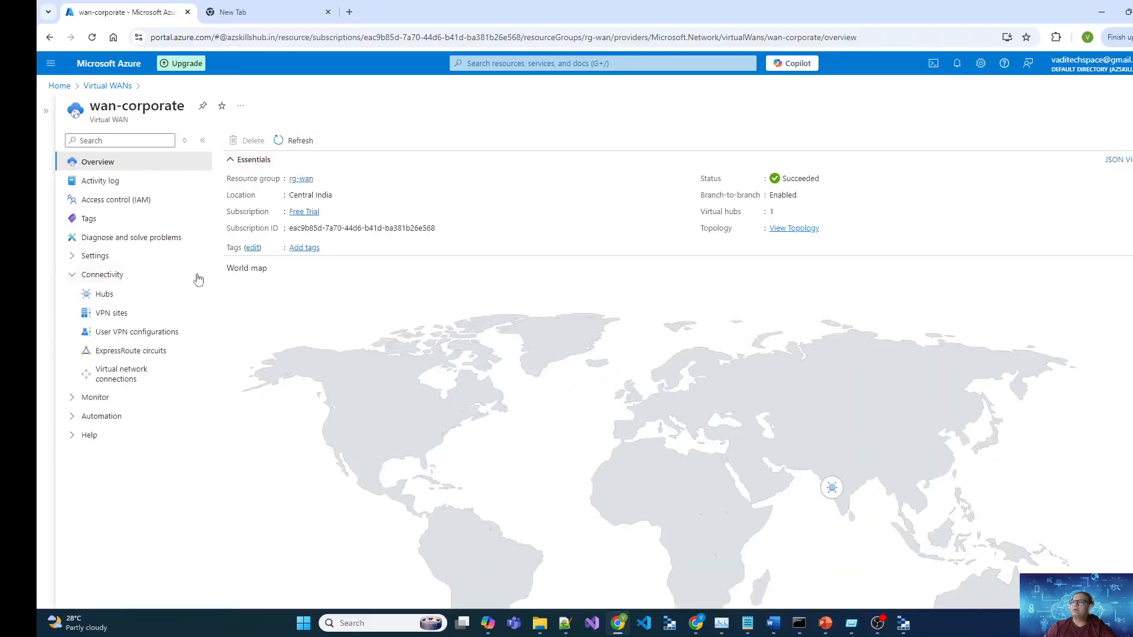
left_click(117, 297)
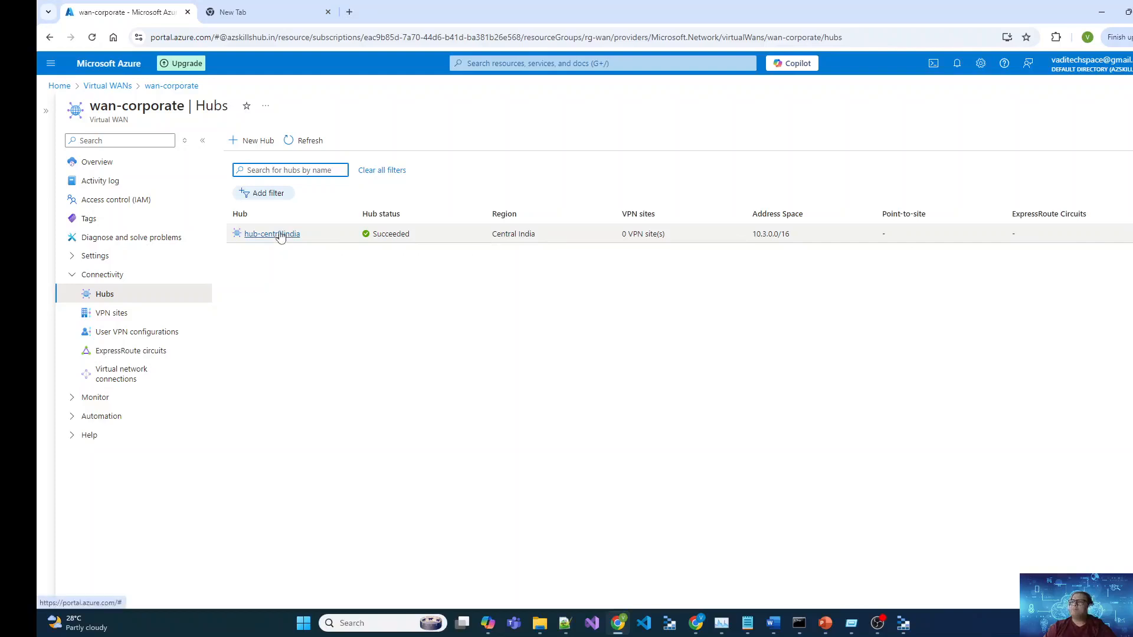
left_click(280, 235)
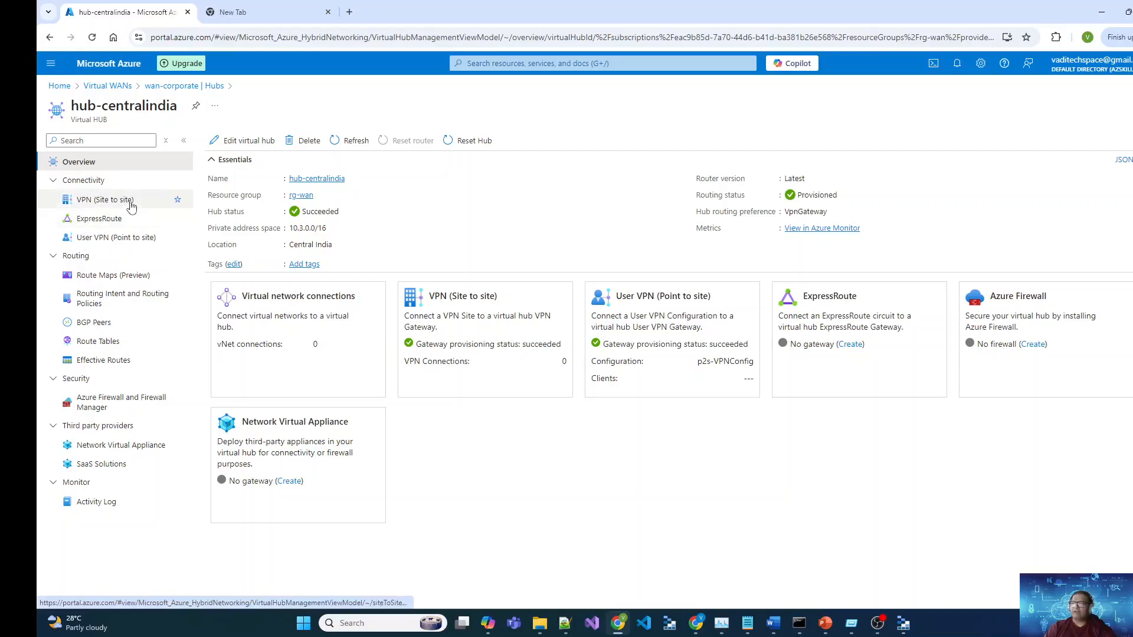
Step: Check the hub's 10.3.0.0/16 address space, routing preference and Central India location, then open VPN (Site to site)
left_click_drag(291, 228, 324, 228)
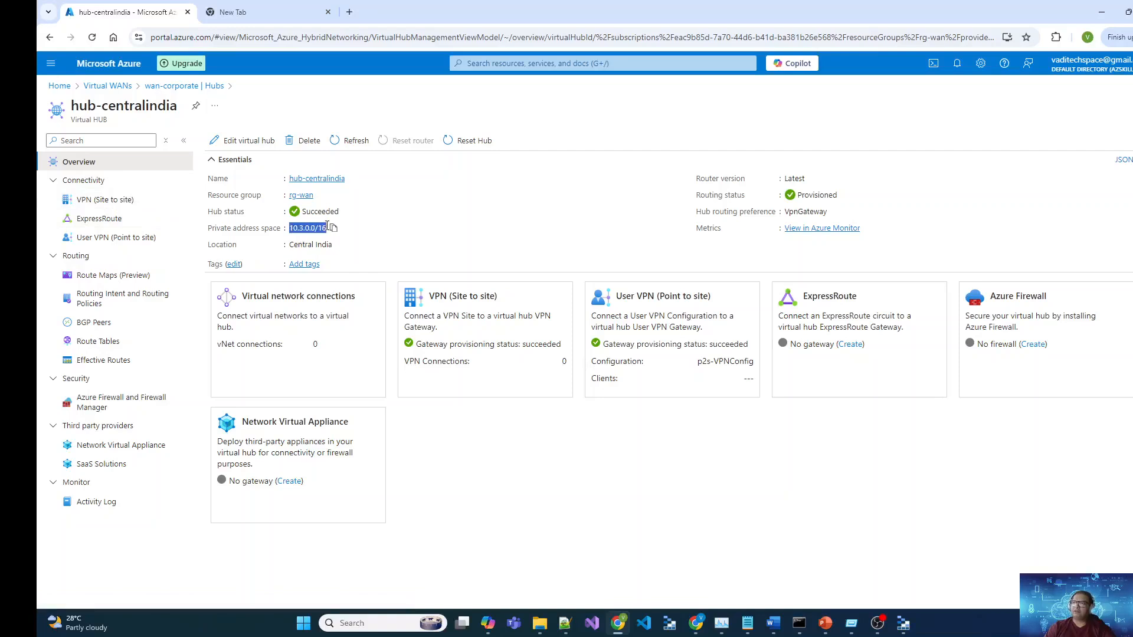
left_click(469, 230)
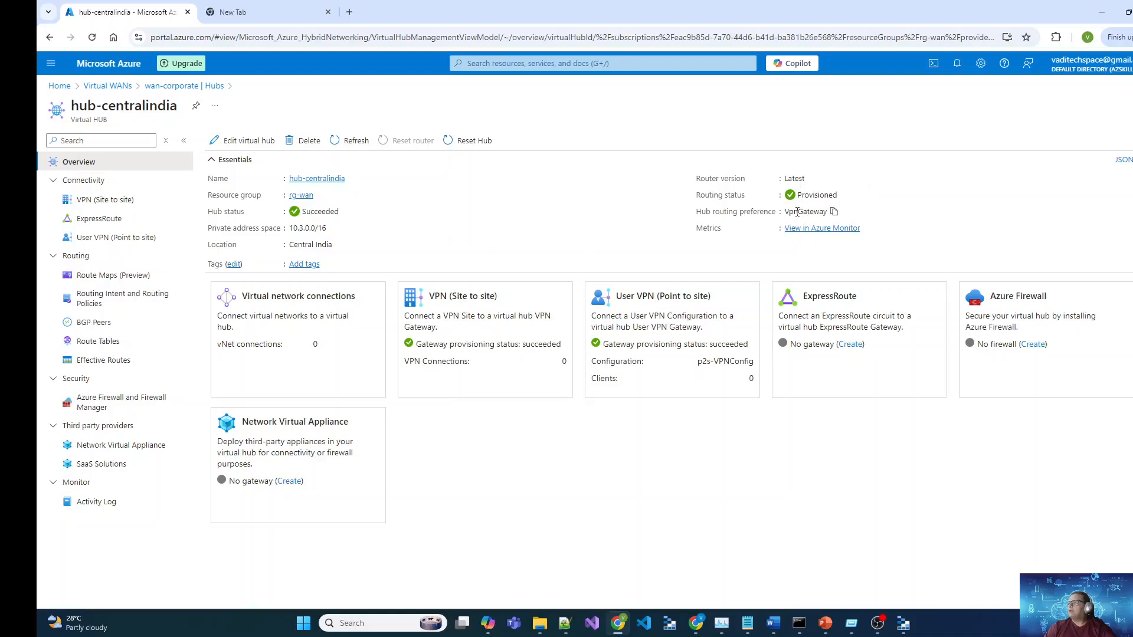
left_click_drag(815, 215, 783, 220)
left_click(768, 263)
left_click_drag(294, 244, 331, 244)
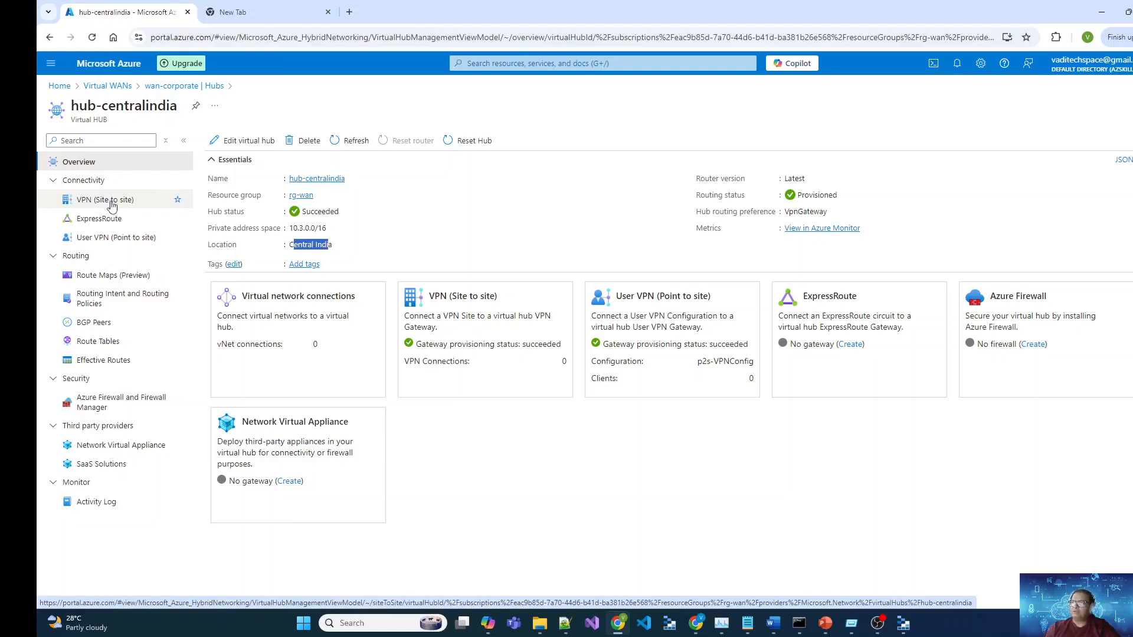
left_click(519, 346)
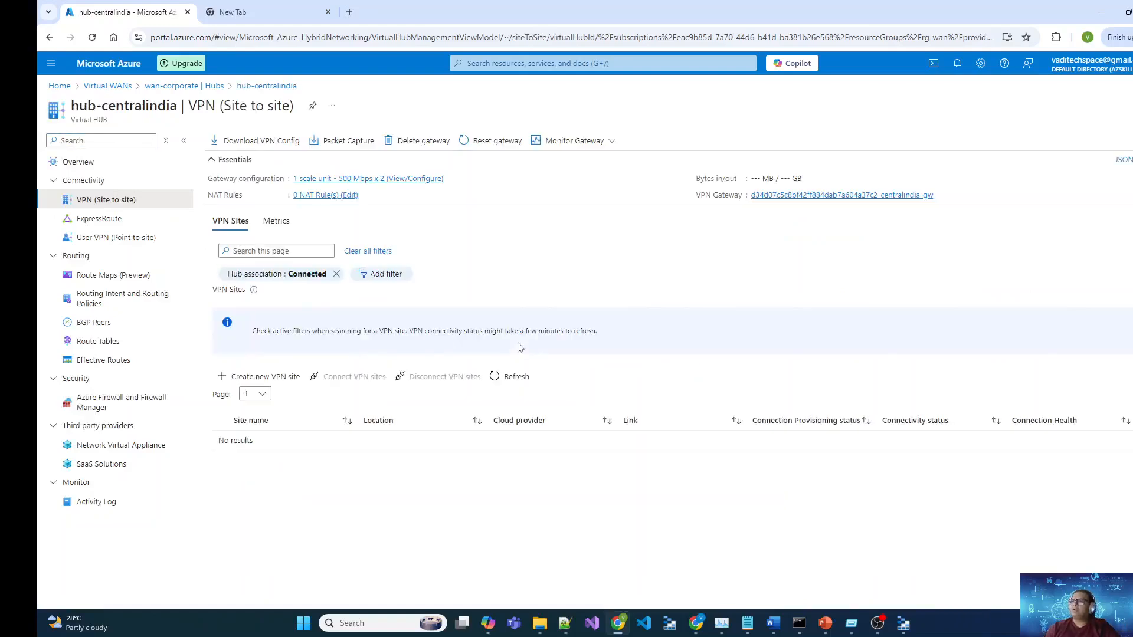
Step: Start a new VPN site named vpn-onpremise with device vendor Generic
left_click(269, 379)
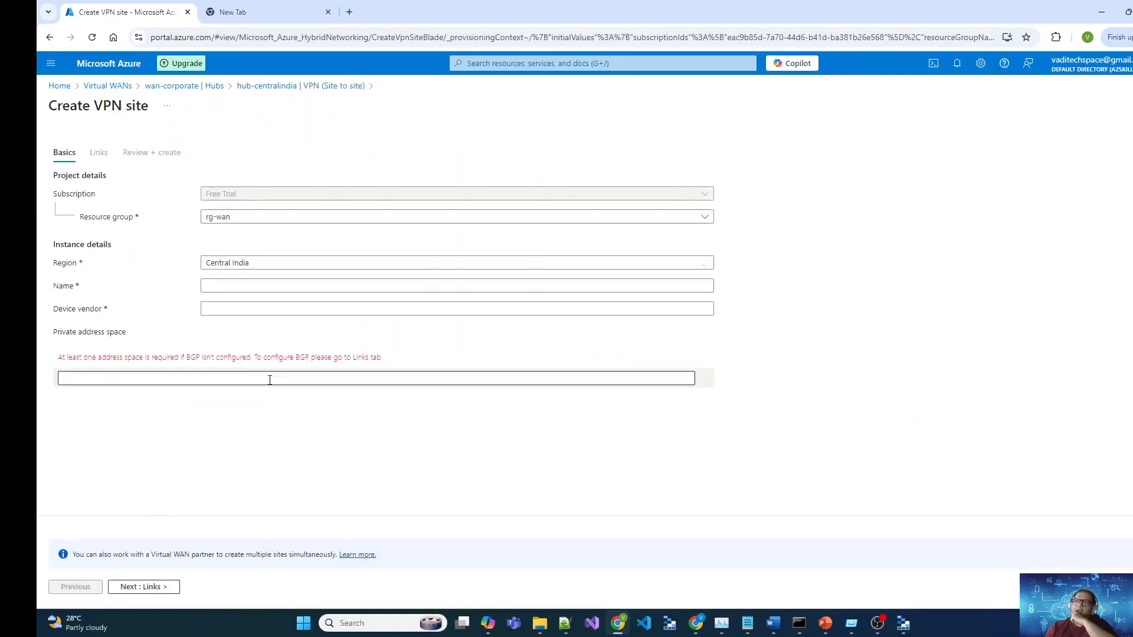
left_click(295, 87)
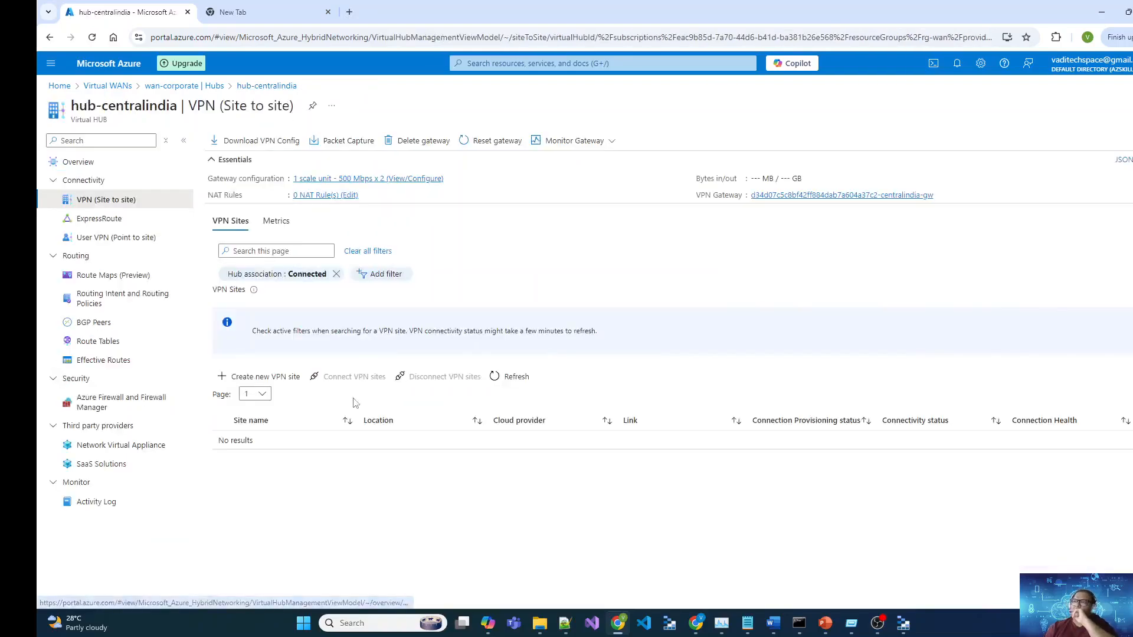
left_click(282, 380)
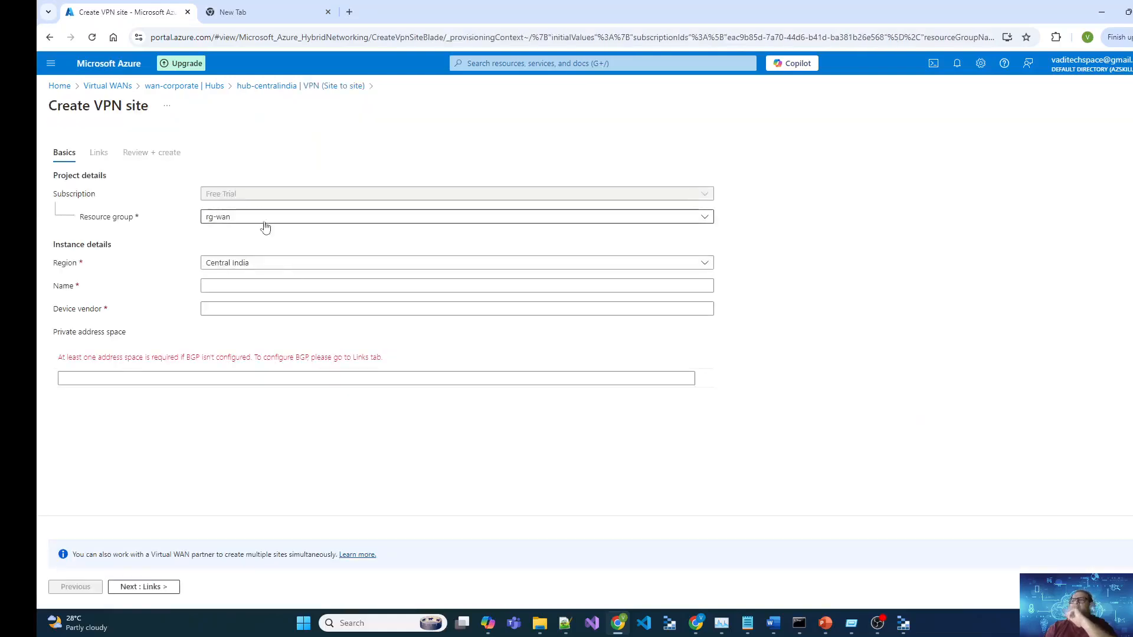
left_click(243, 286)
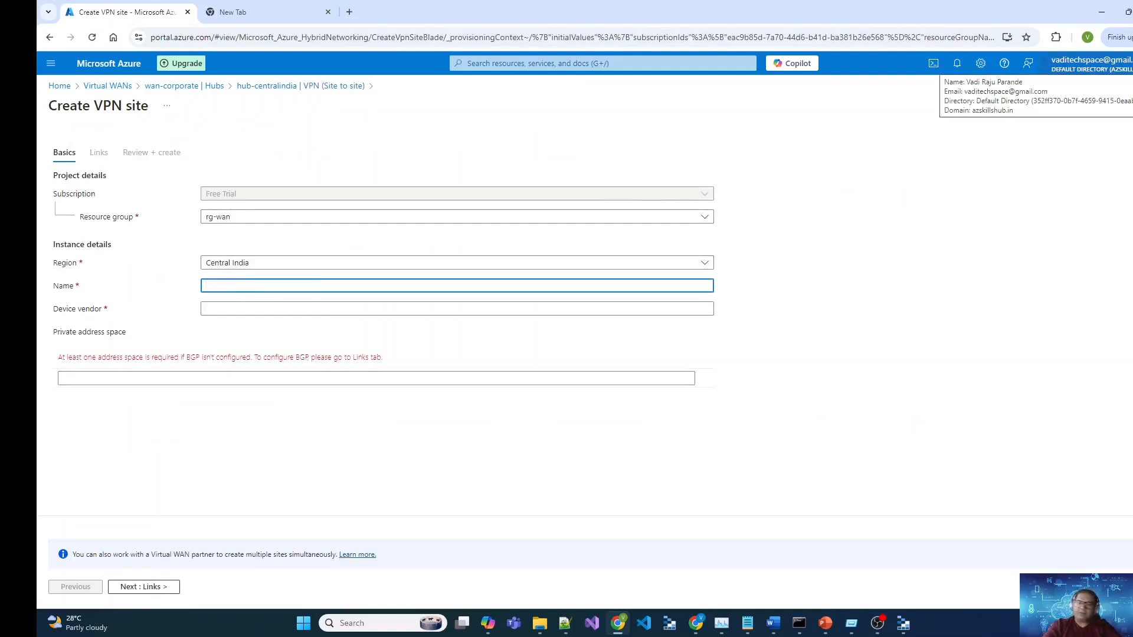
type("vpn-")
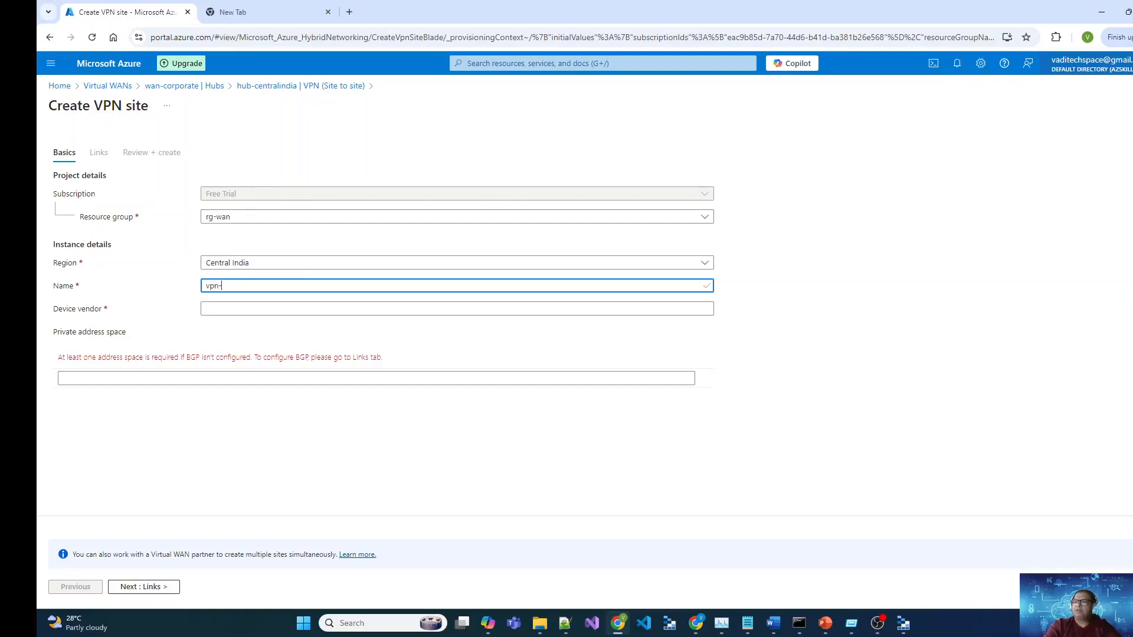
type("onpremise")
key("Tab")
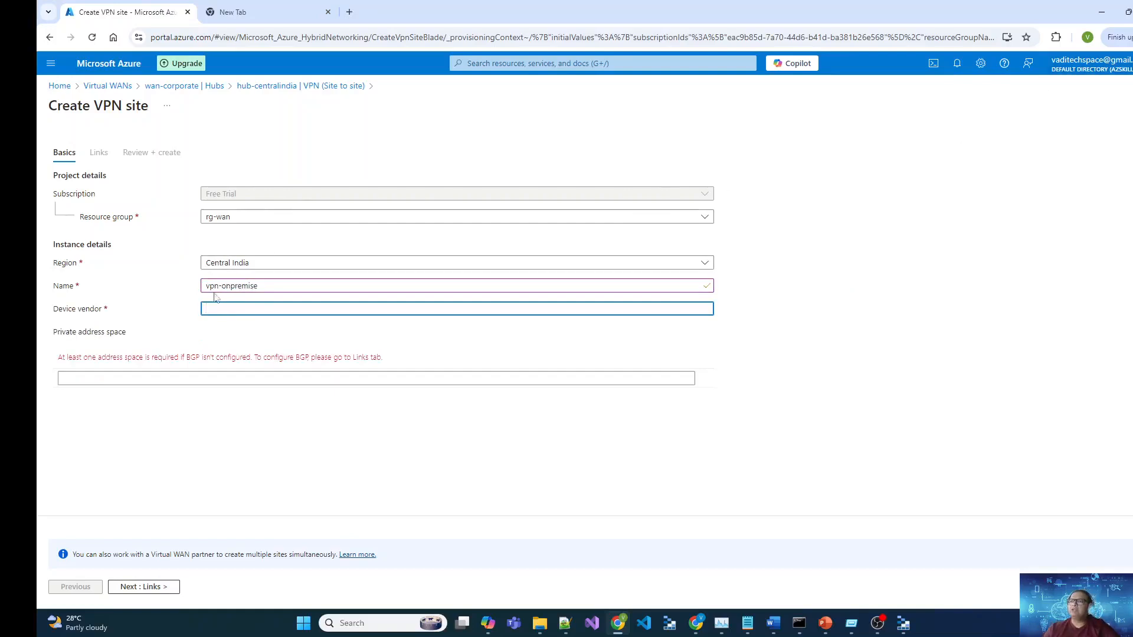
type("Gen")
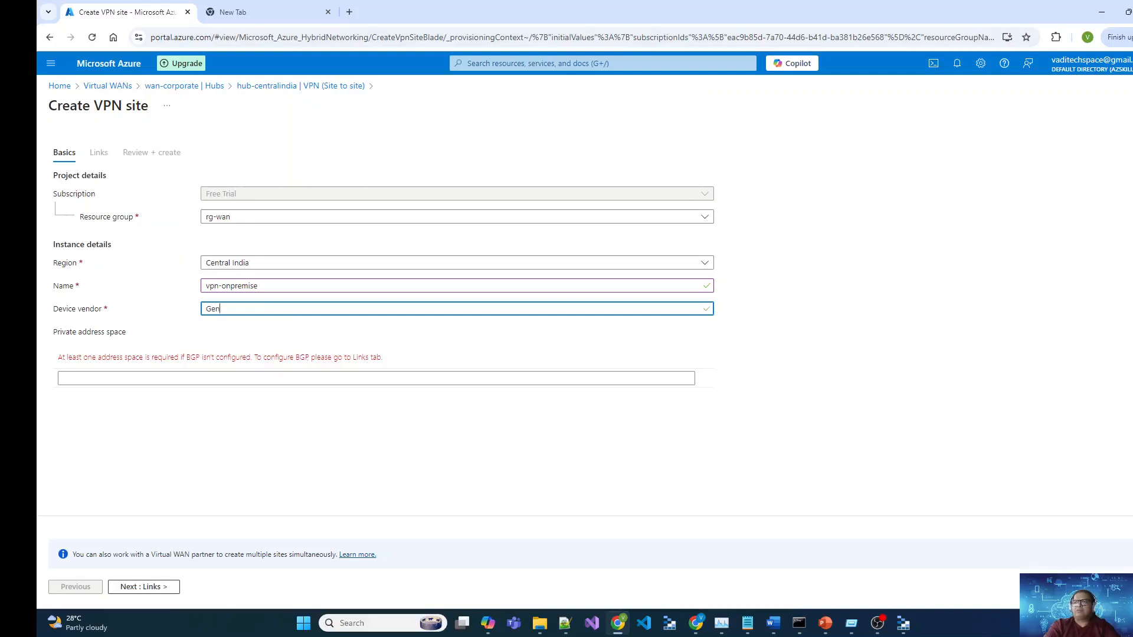
type("eric")
key("Tab")
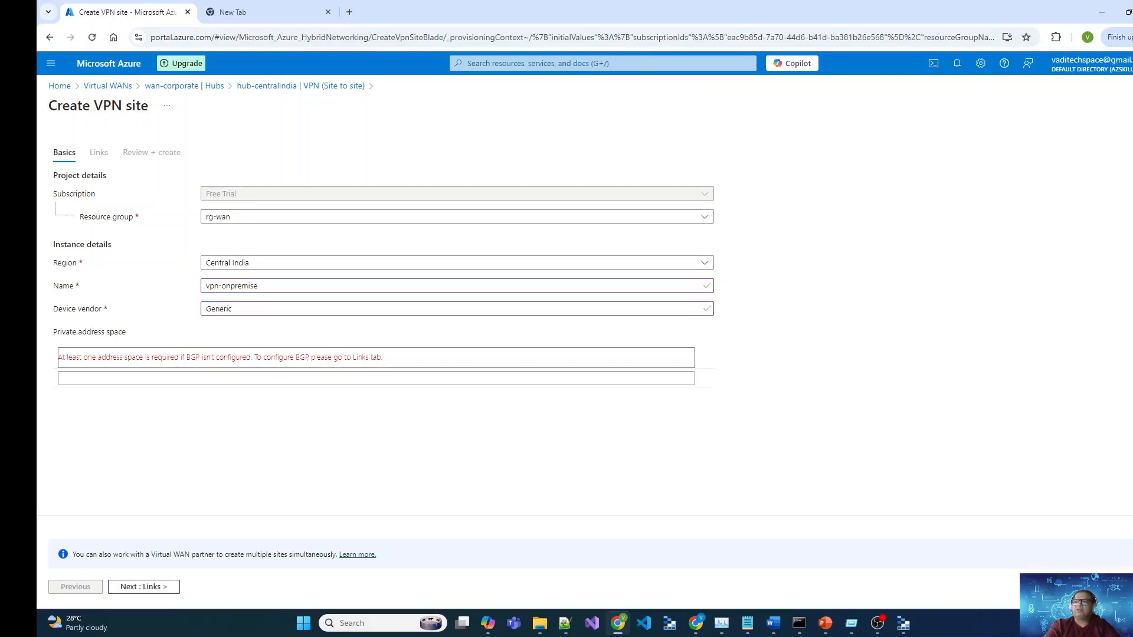
Step: Open the portal home in a second tab and enter private address space 10.0.0.0/16
left_click(198, 376)
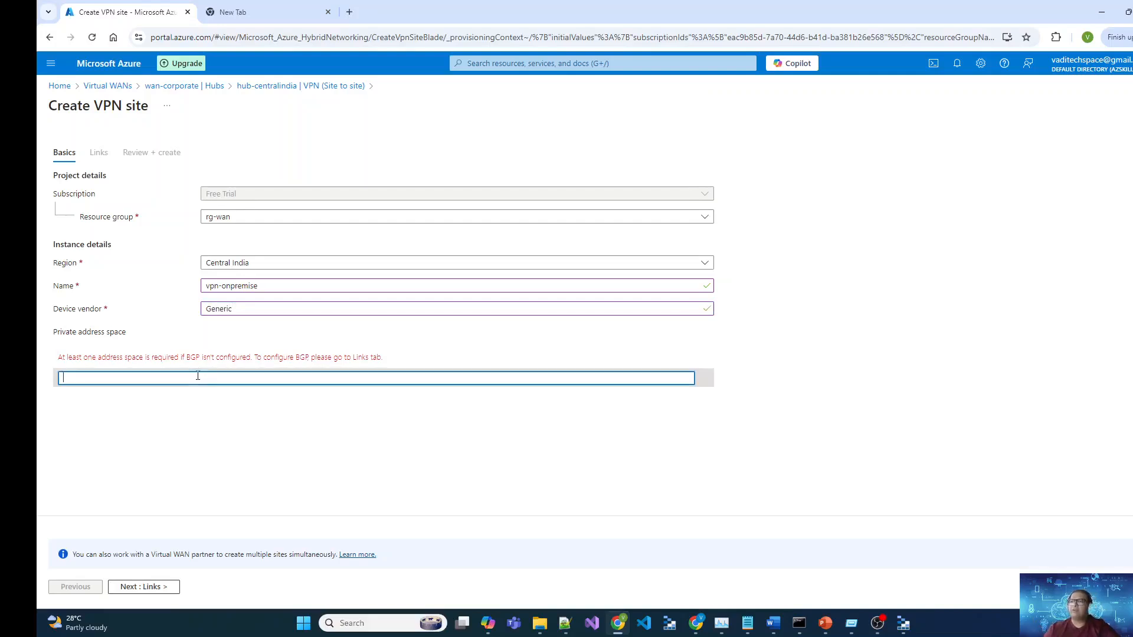
middle_click(59, 86)
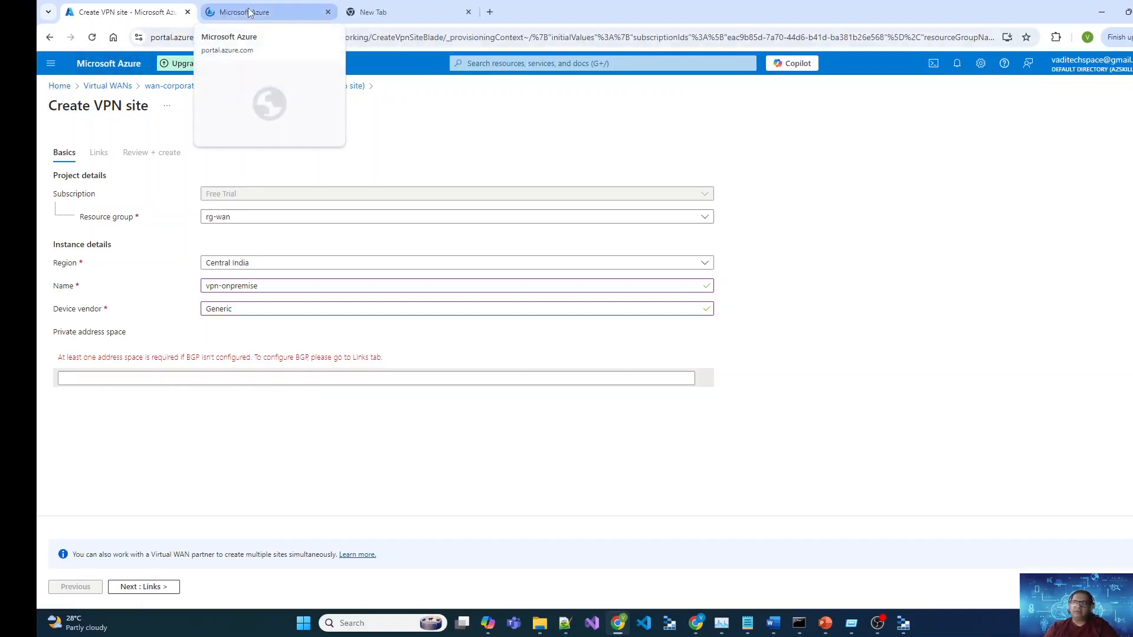
left_click(249, 11)
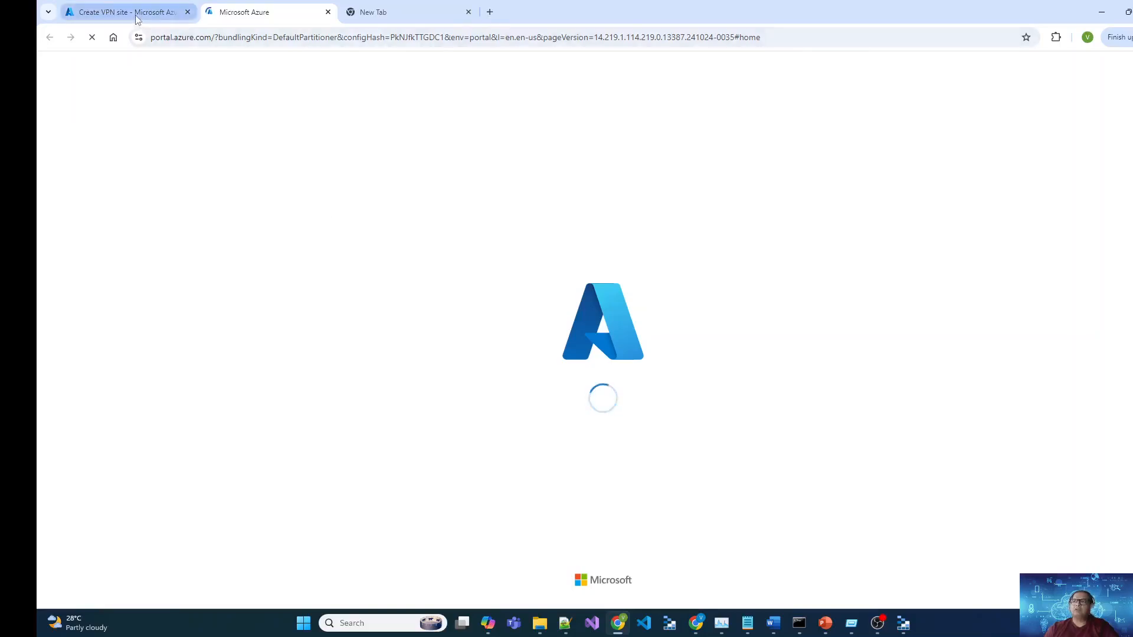
left_click(136, 18)
left_click(236, 378)
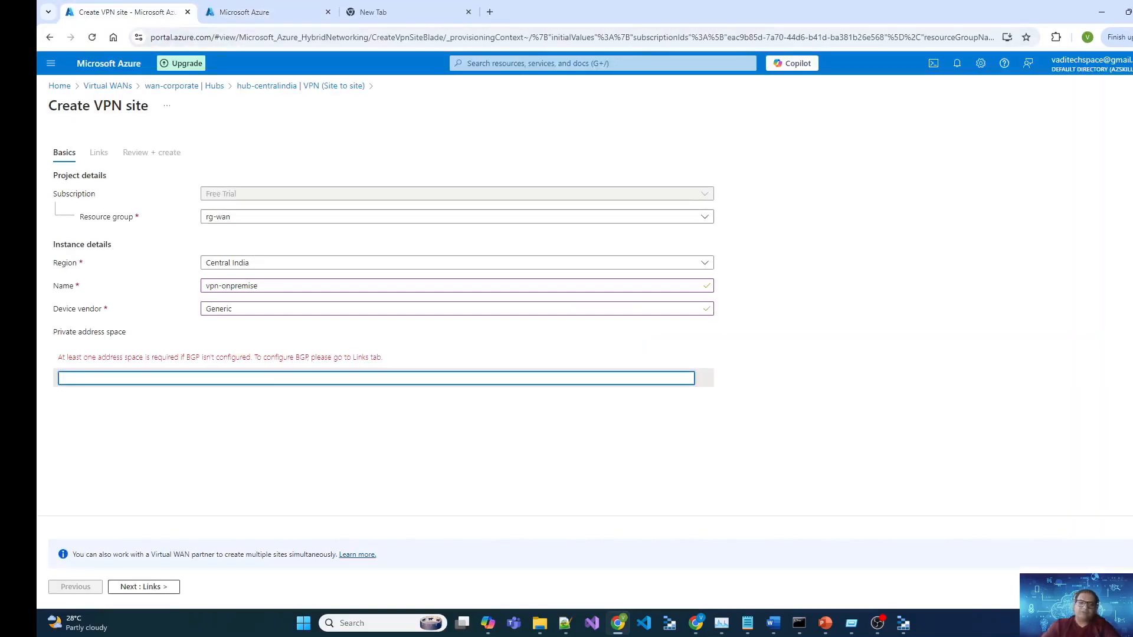
type("10")
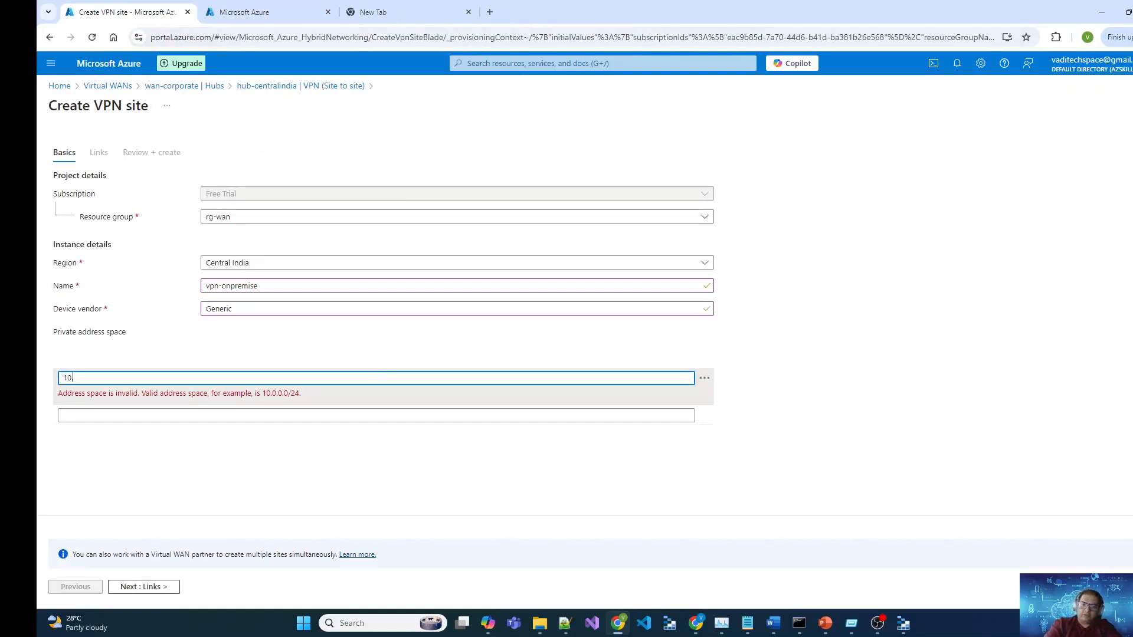
type(".0.0.0/16")
key("Tab")
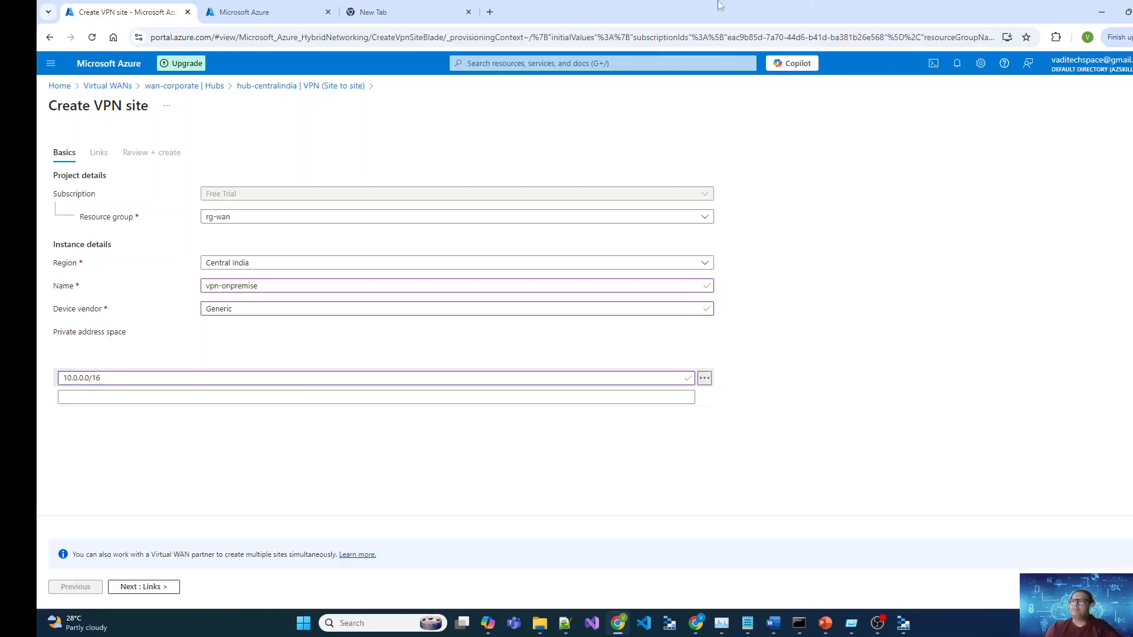
Step: Confirm vnet-onpremise's 10.0.0.0/16 address space in the other tab, then advance the site form to Links
left_click(307, 11)
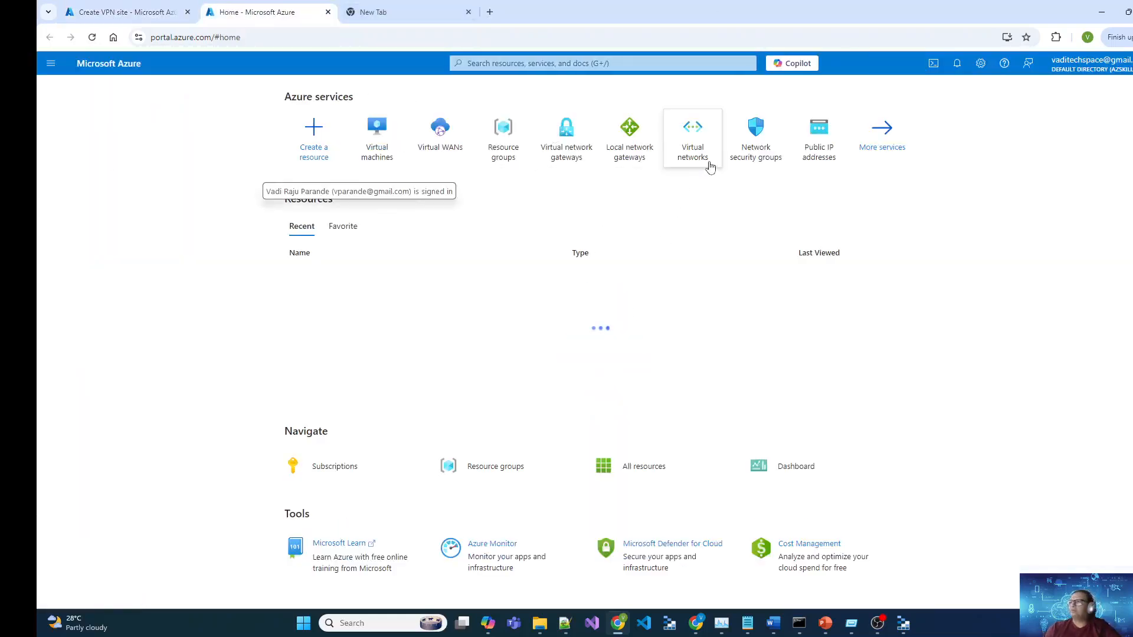
left_click(710, 167)
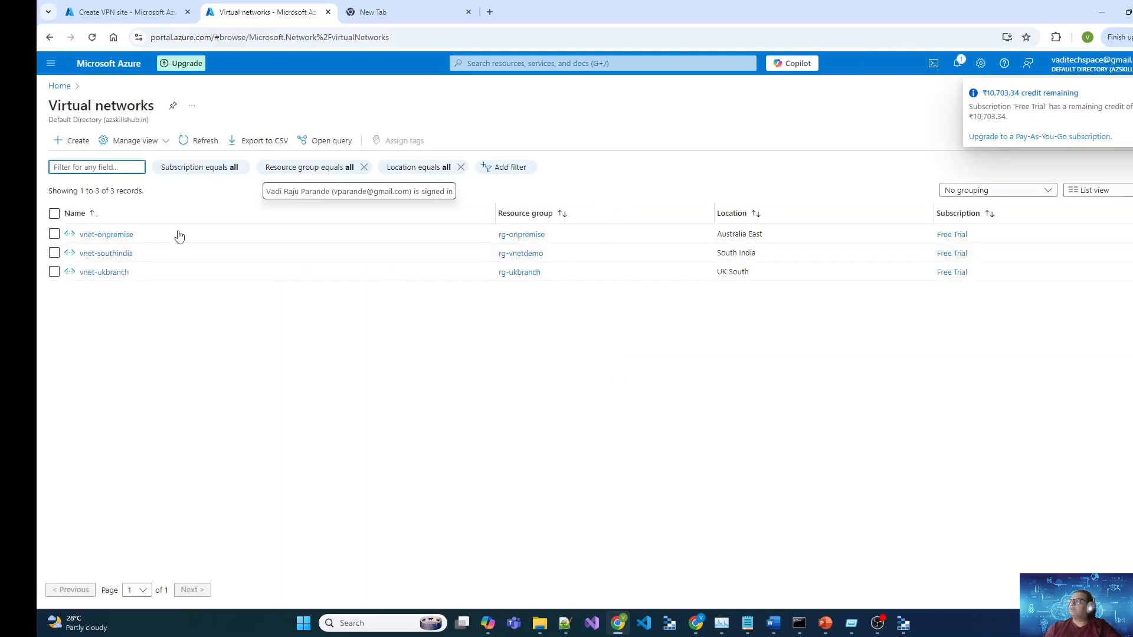
left_click(106, 235)
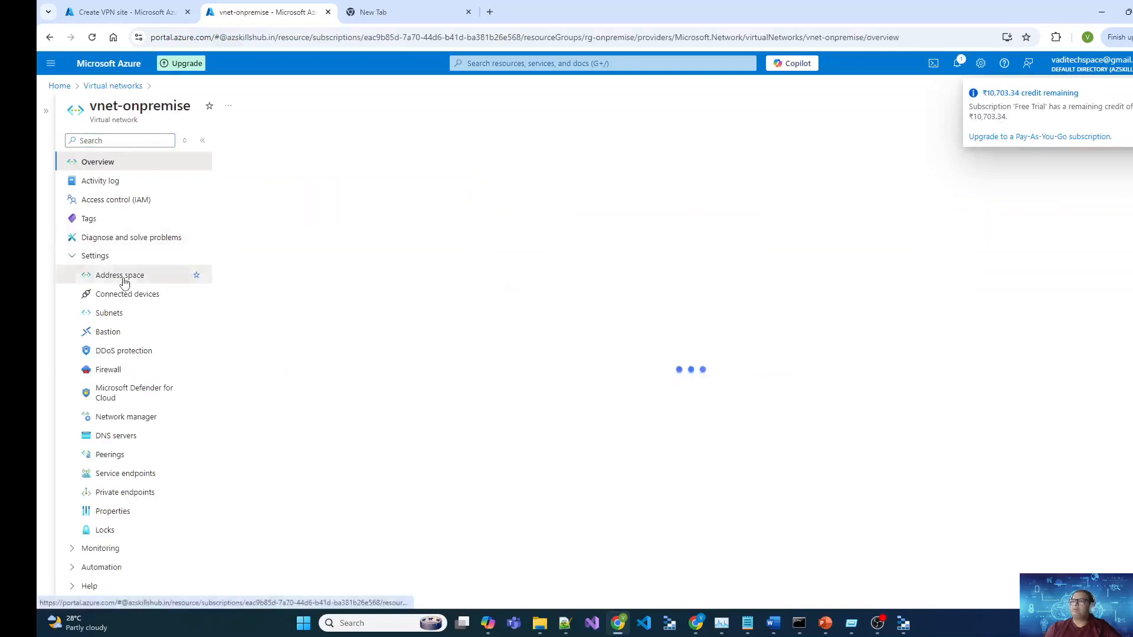
left_click(121, 276)
left_click(307, 191)
left_click(99, 9)
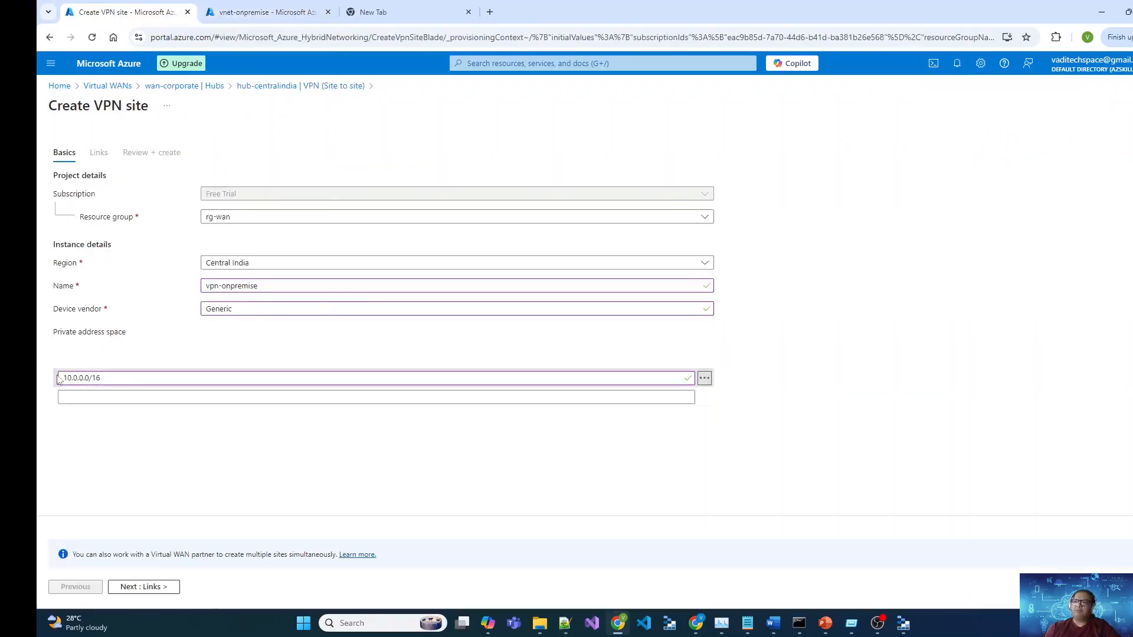
left_click(151, 587)
Step: Fill the first link with name OnpremiseLink, speed 100 and provider Generic
left_click(58, 247)
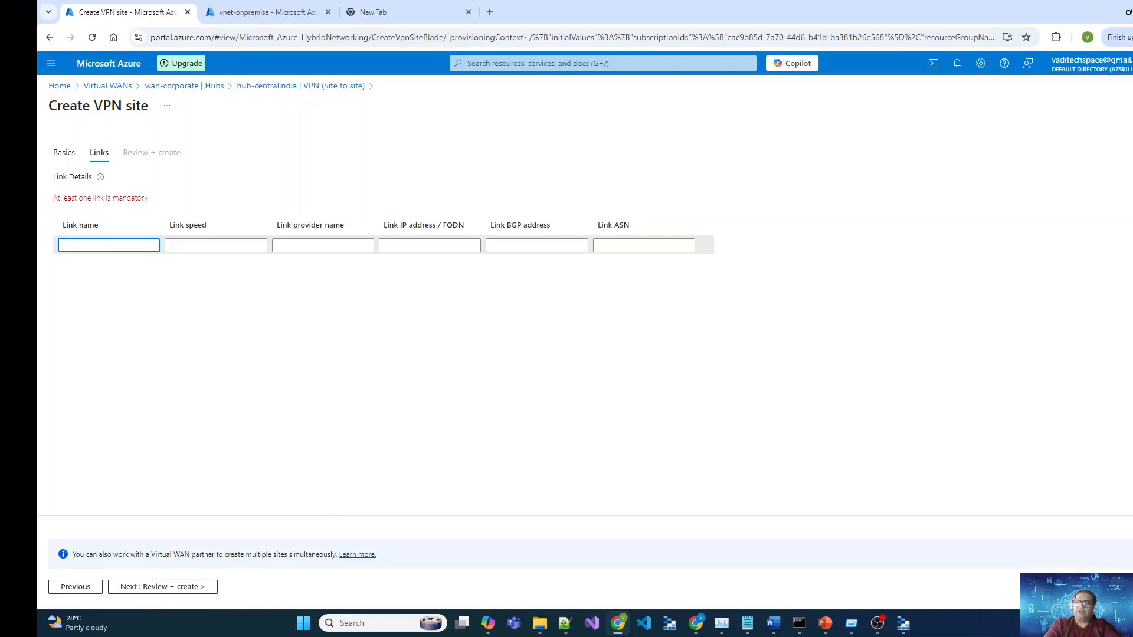
type("OnpremiseLink")
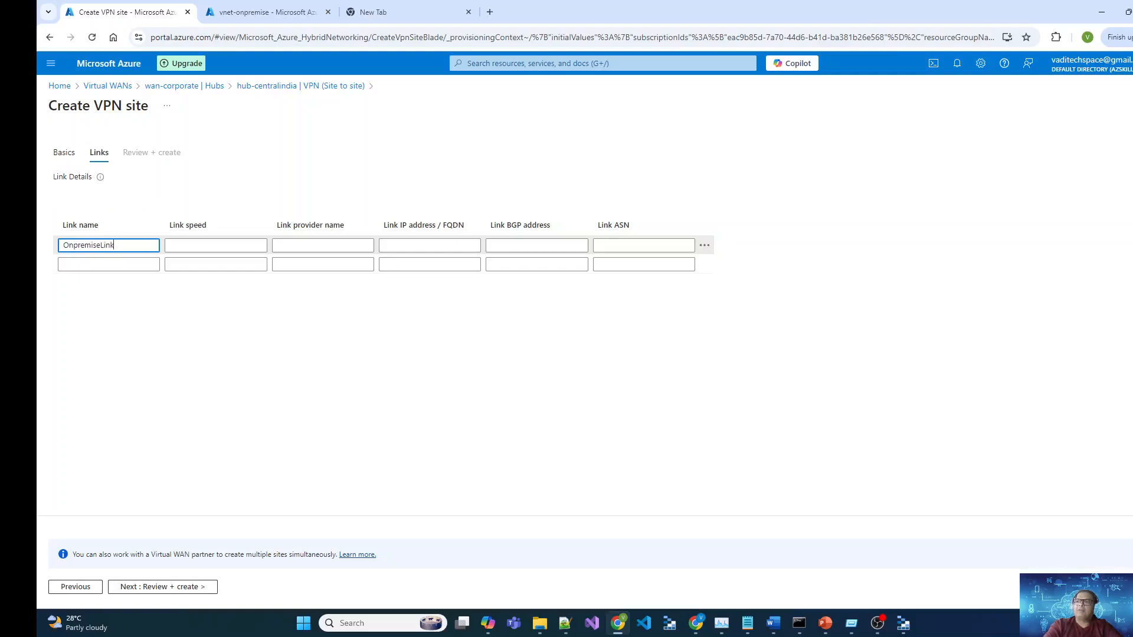
key("Tab")
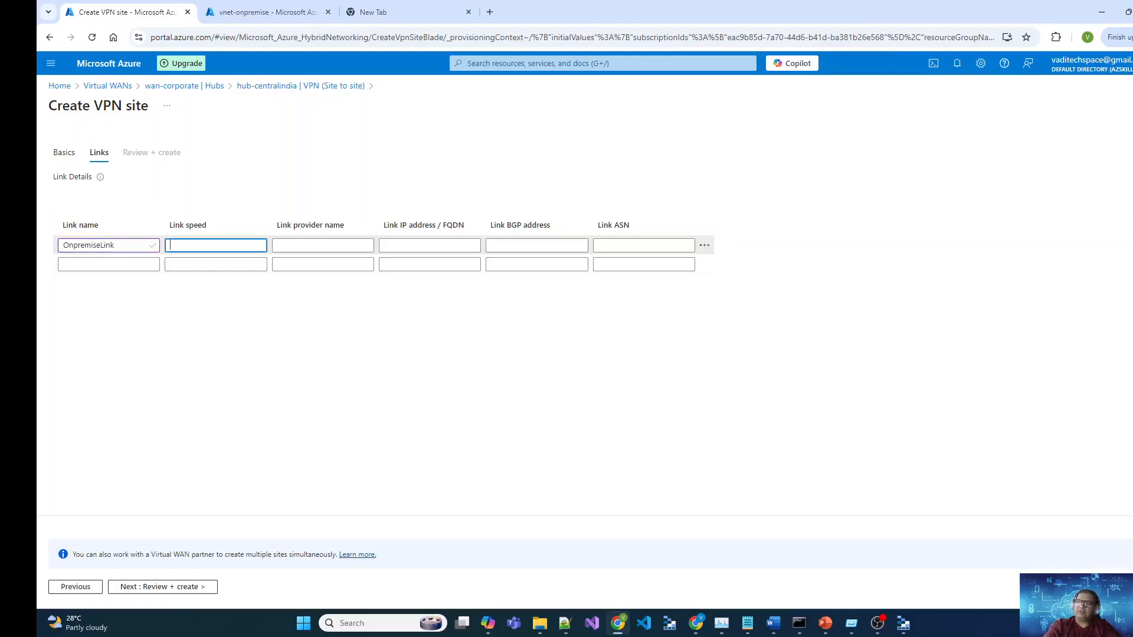
type("100")
key("Tab")
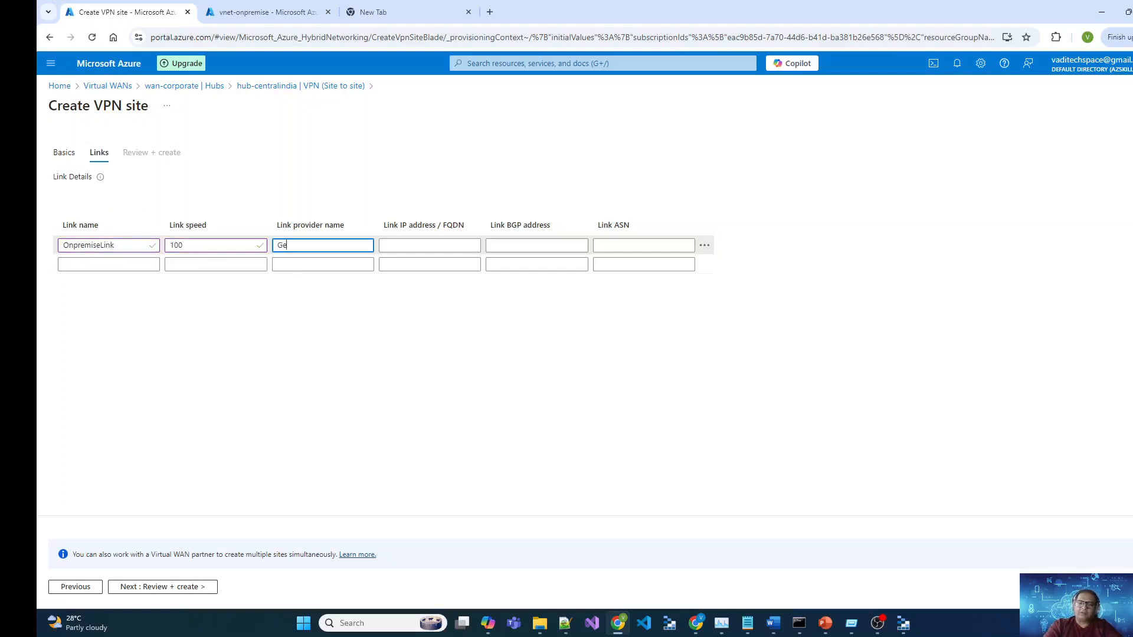
key("Tab")
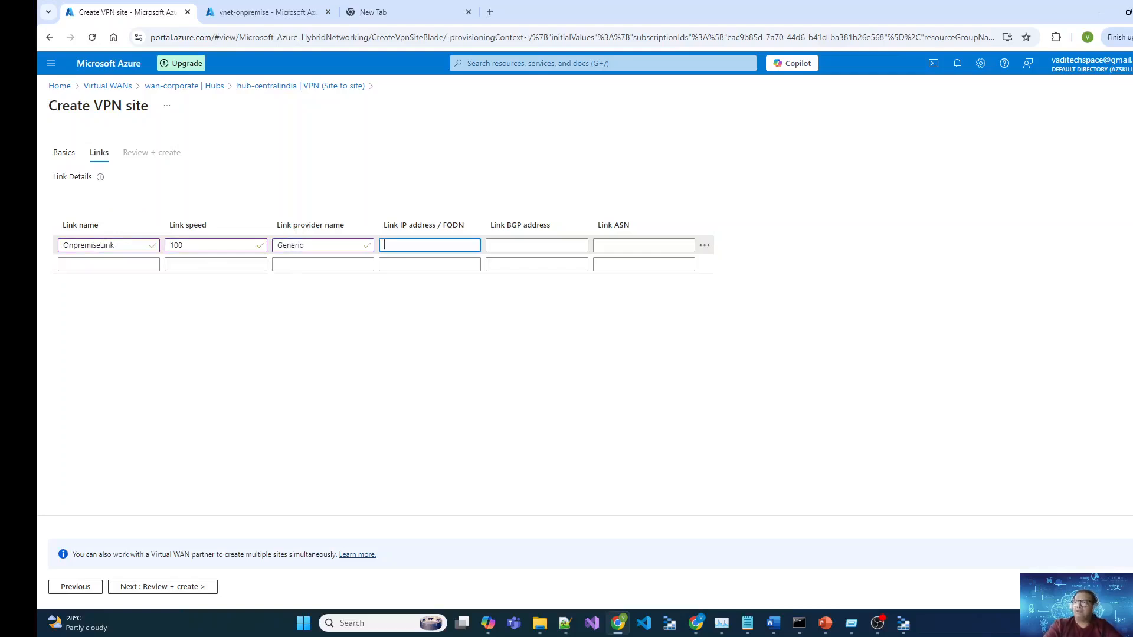
left_click(283, 14)
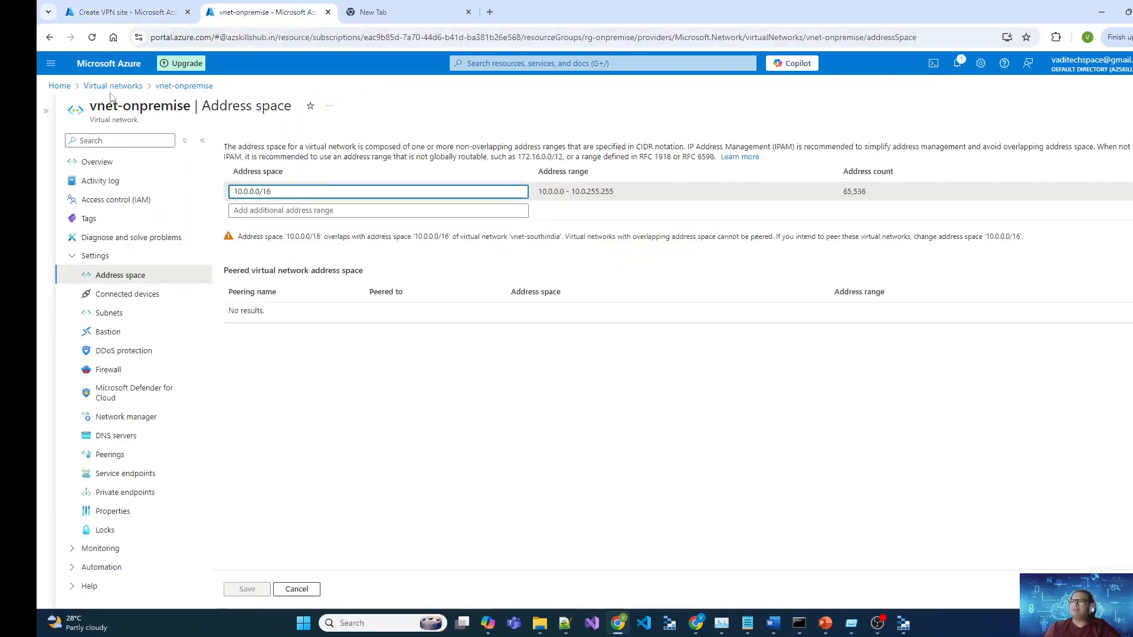
Step: Copy vm-onpremvm01's public IP 20.188.233.34 into the link's IP address field
left_click(127, 86)
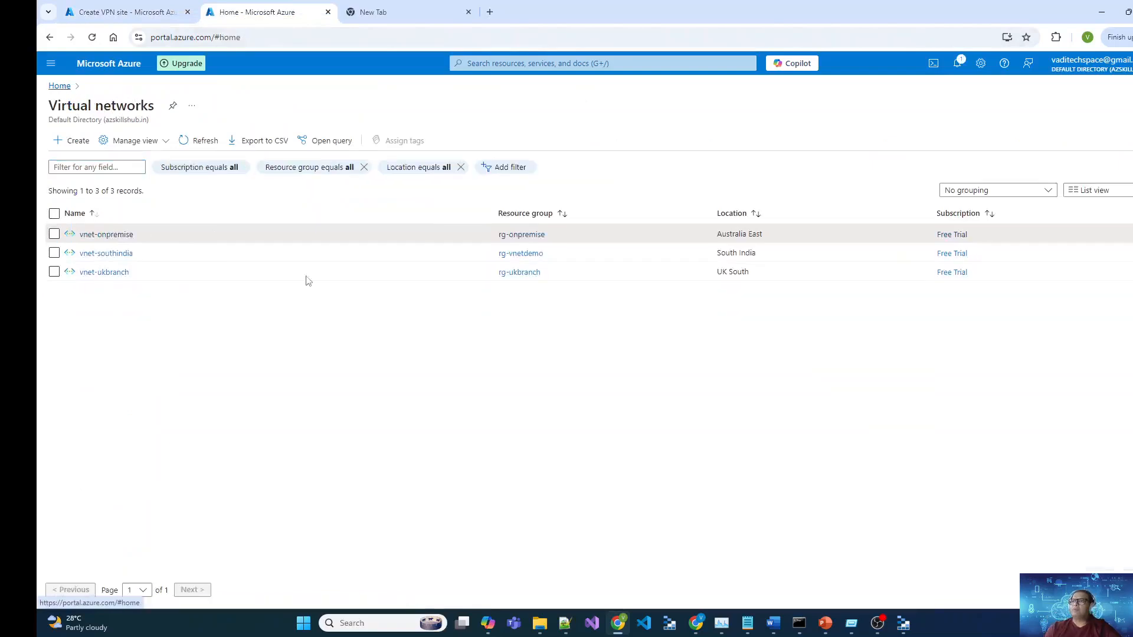
left_click(438, 156)
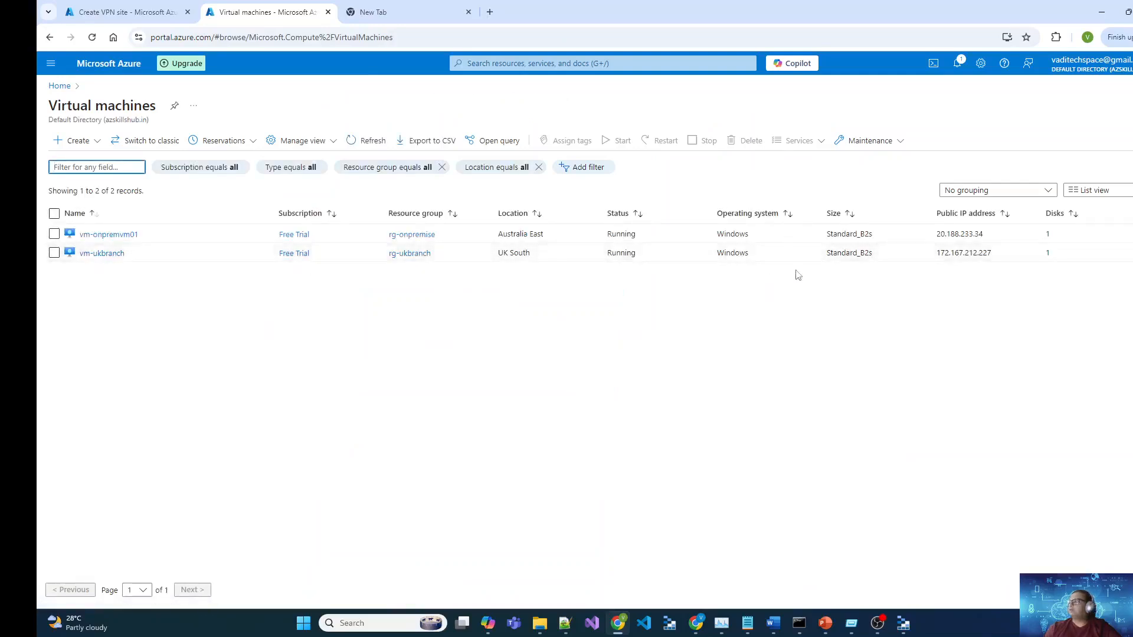
left_click(129, 236)
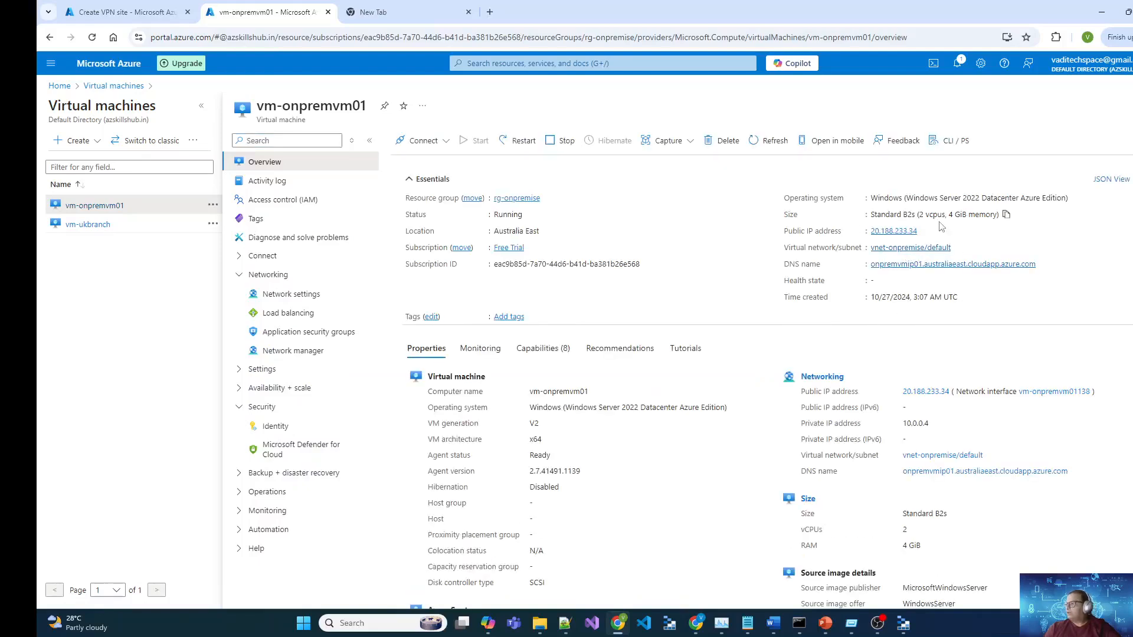
left_click(924, 231)
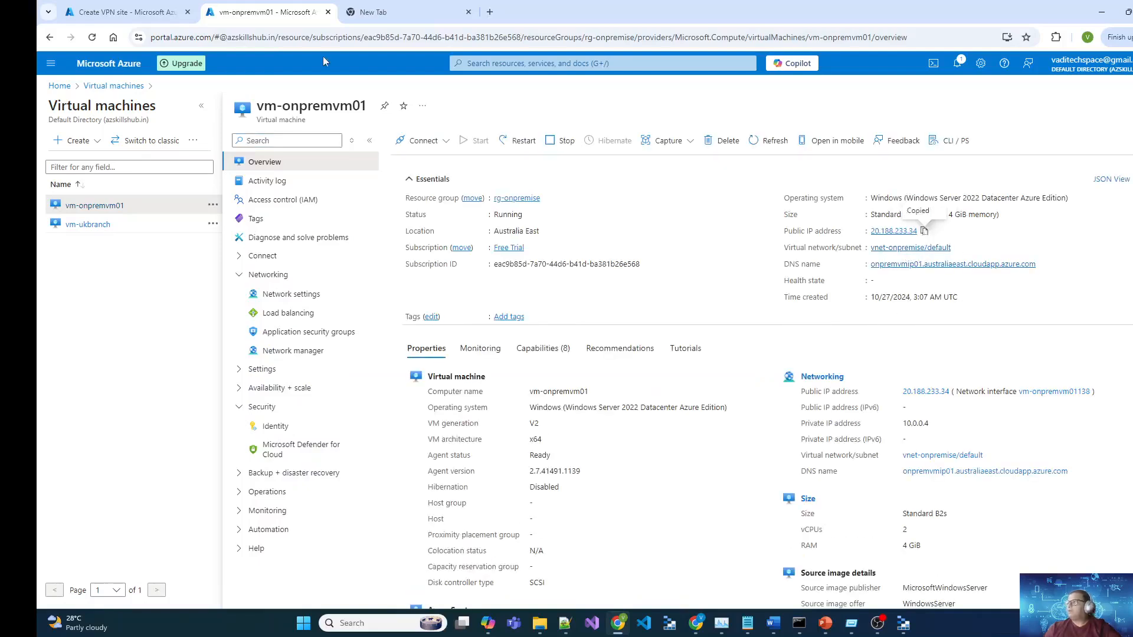
left_click(128, 12)
key("ctrl+v")
left_click(522, 369)
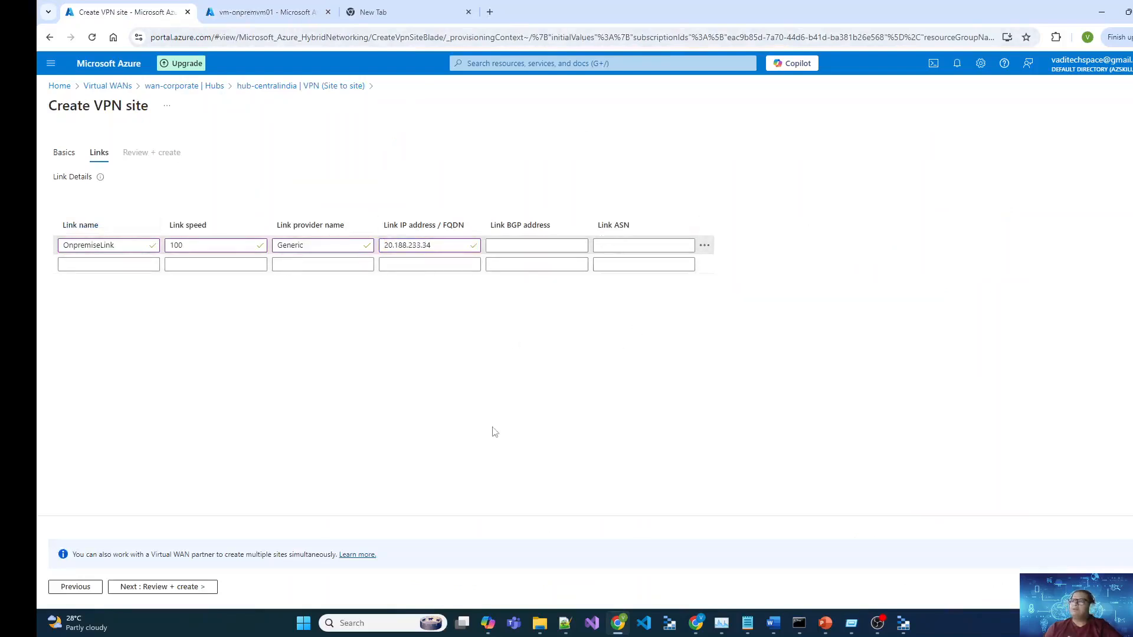
Step: Review and create the vpn-onpremise VPN site
left_click(175, 591)
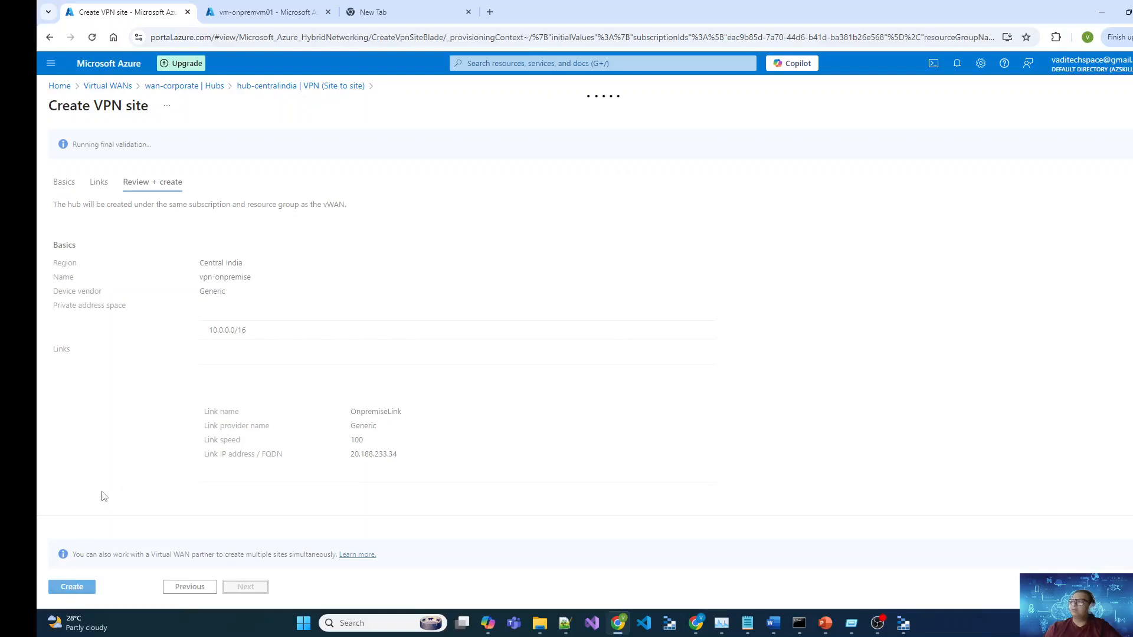
left_click(74, 588)
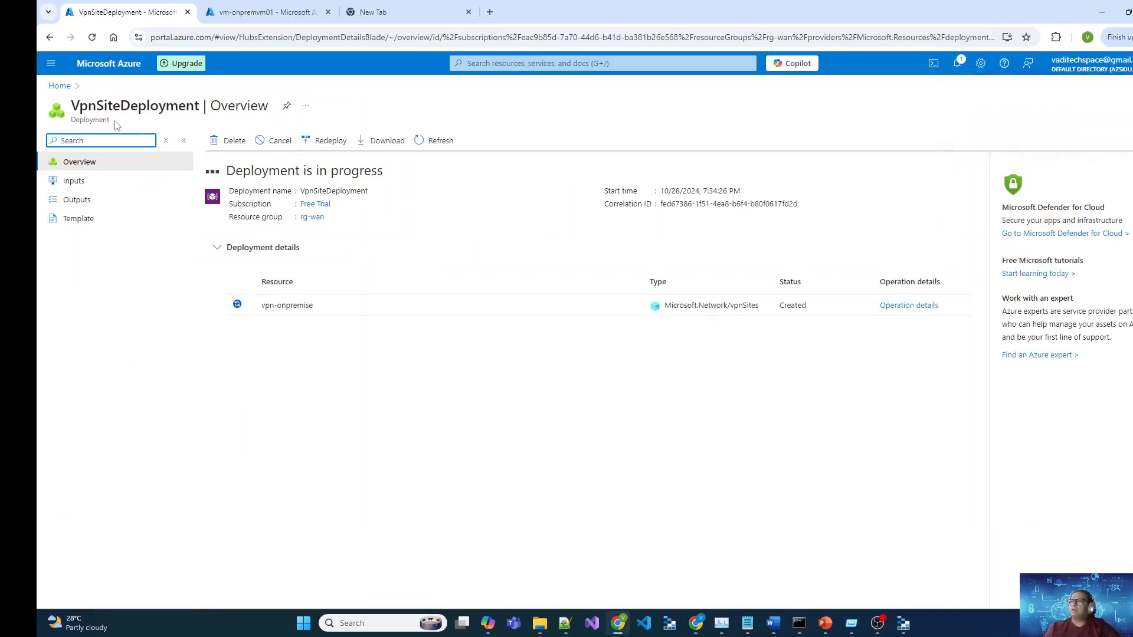
Step: Go to wan-corporate's Virtual network connections, where hub-centralindia shows 0 virtual networks
left_click(61, 86)
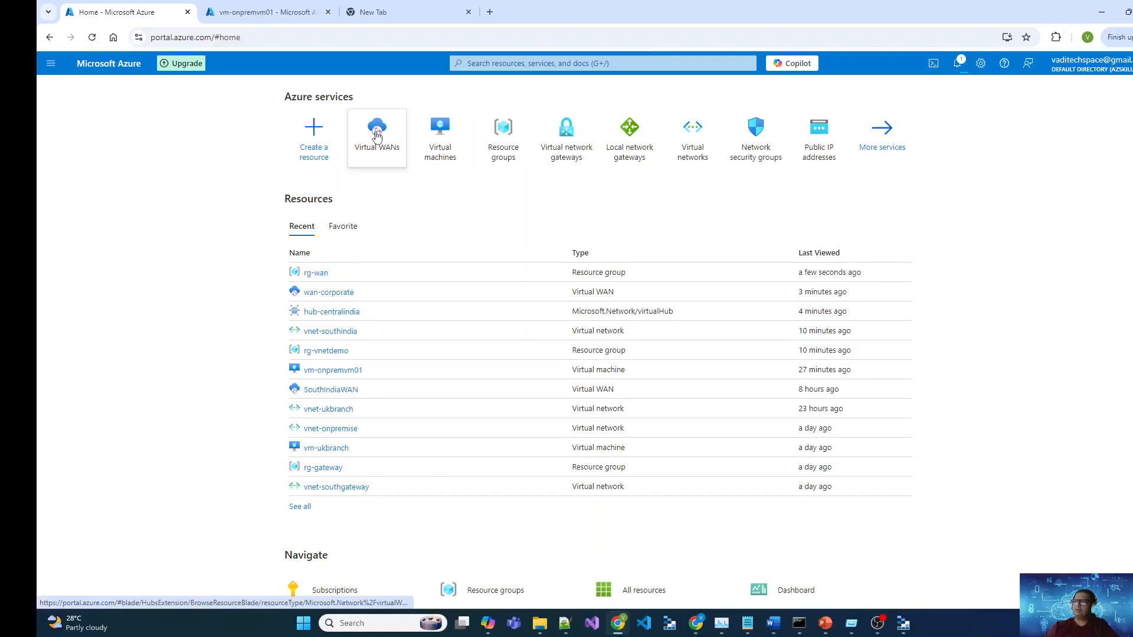
left_click(375, 134)
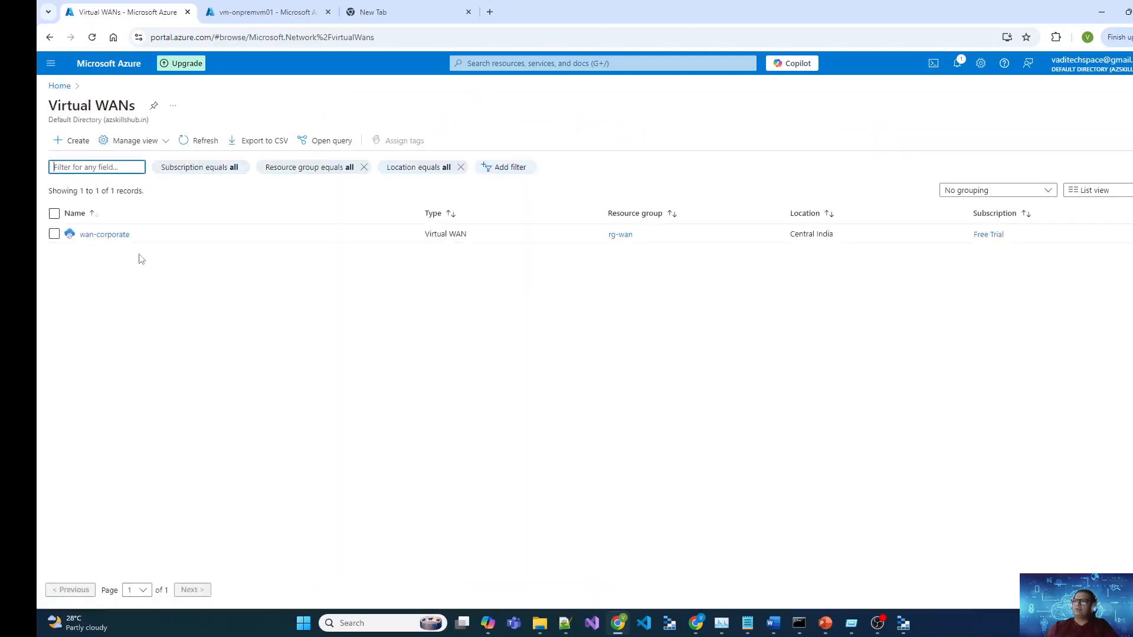
left_click(105, 235)
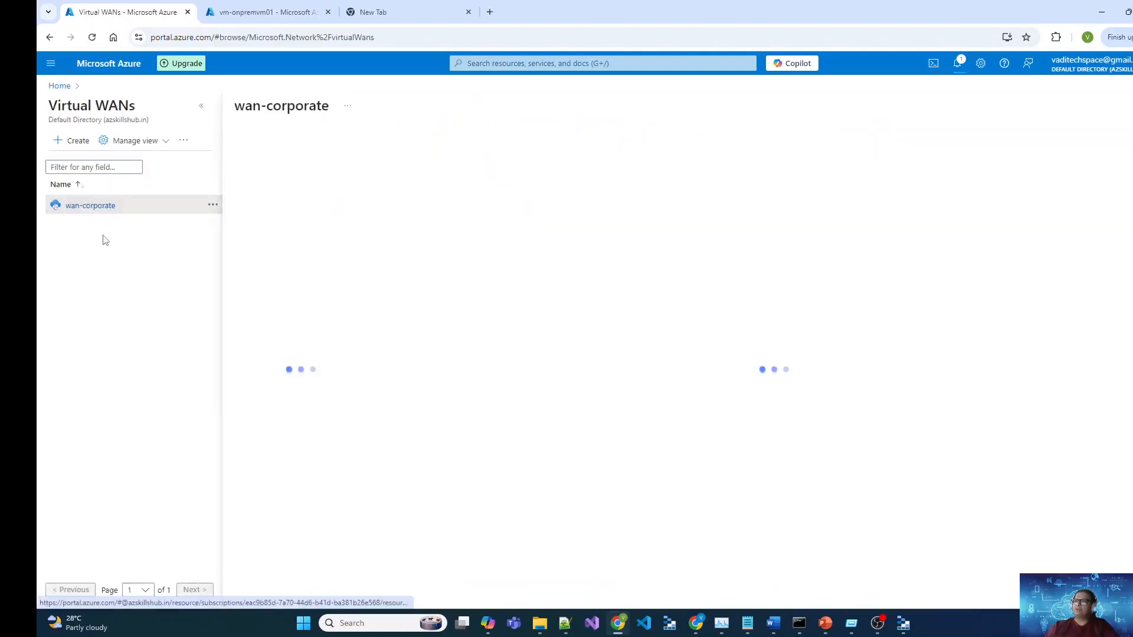
left_click(203, 108)
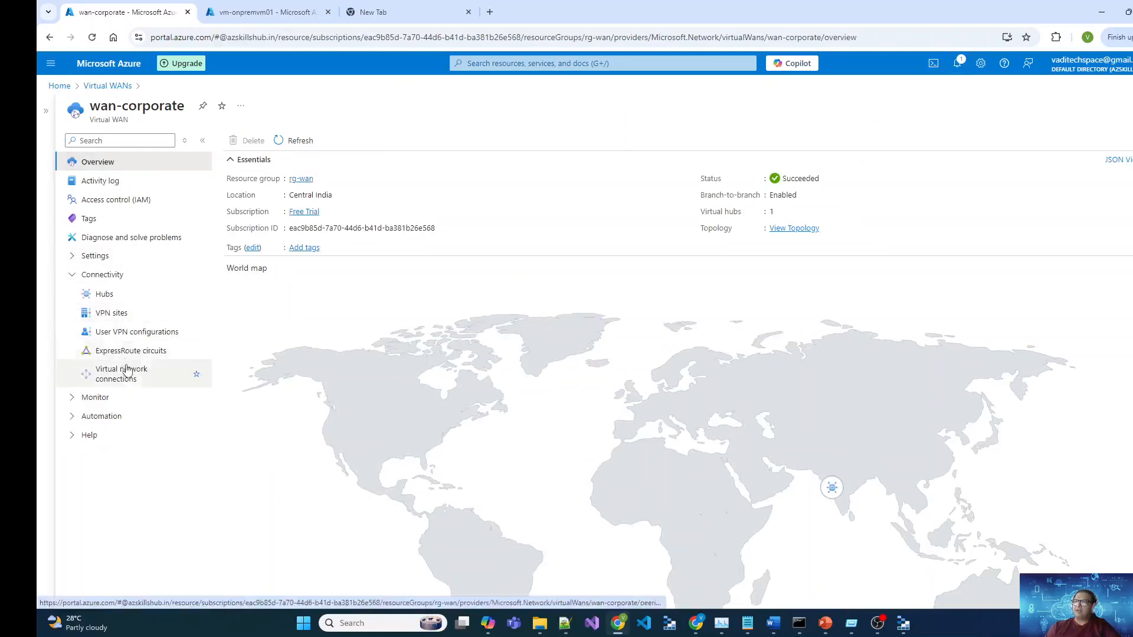
left_click(148, 374)
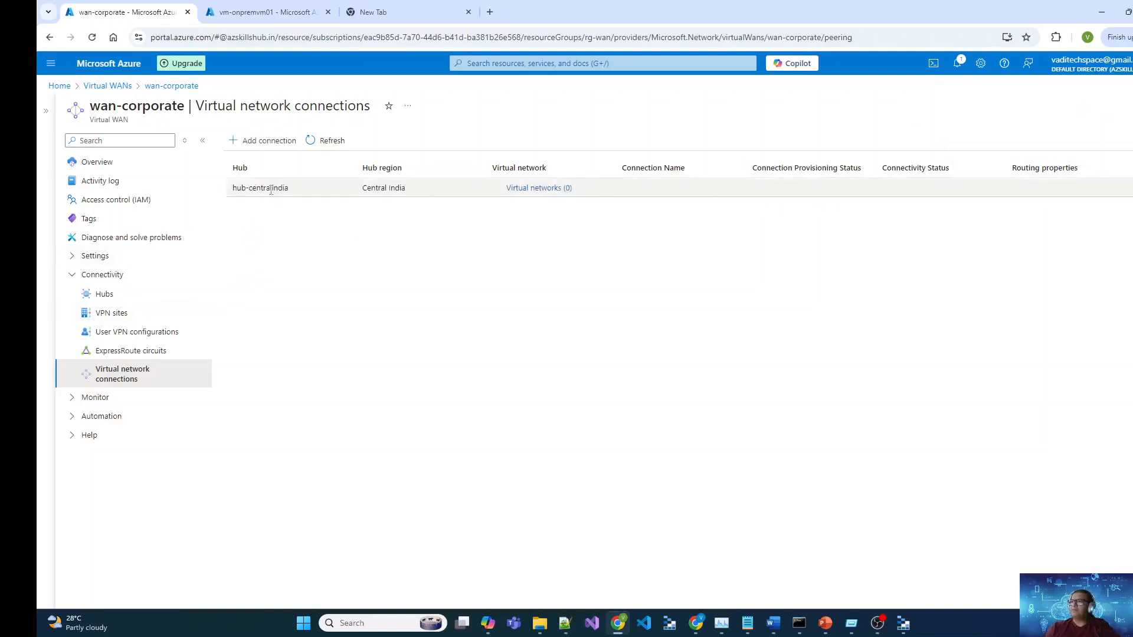
left_click_drag(229, 188, 290, 190)
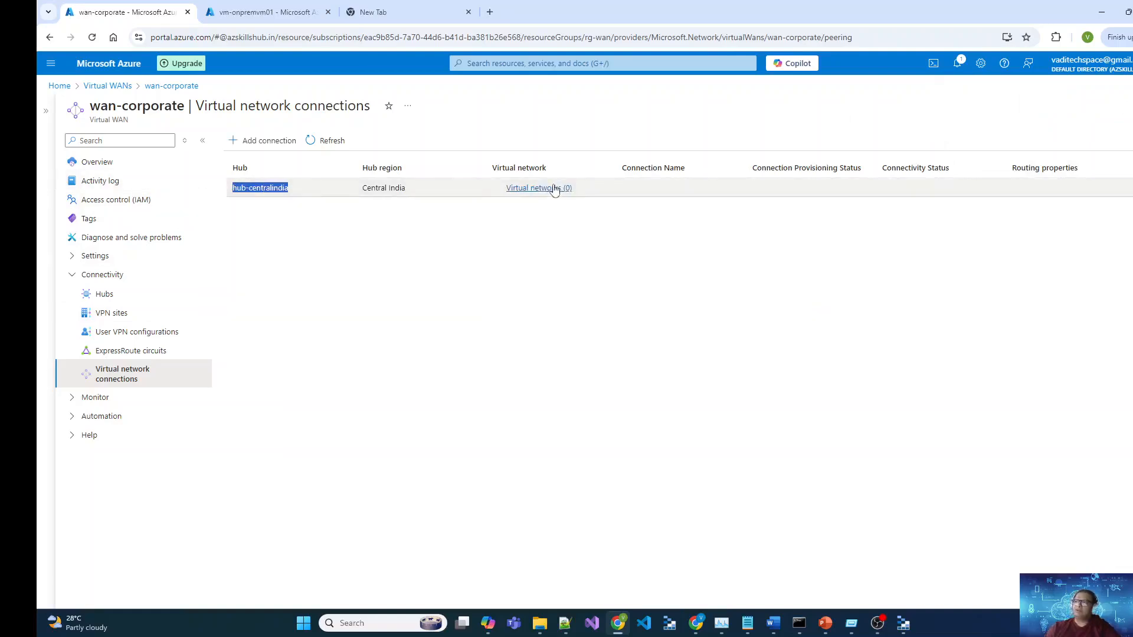
left_click(266, 143)
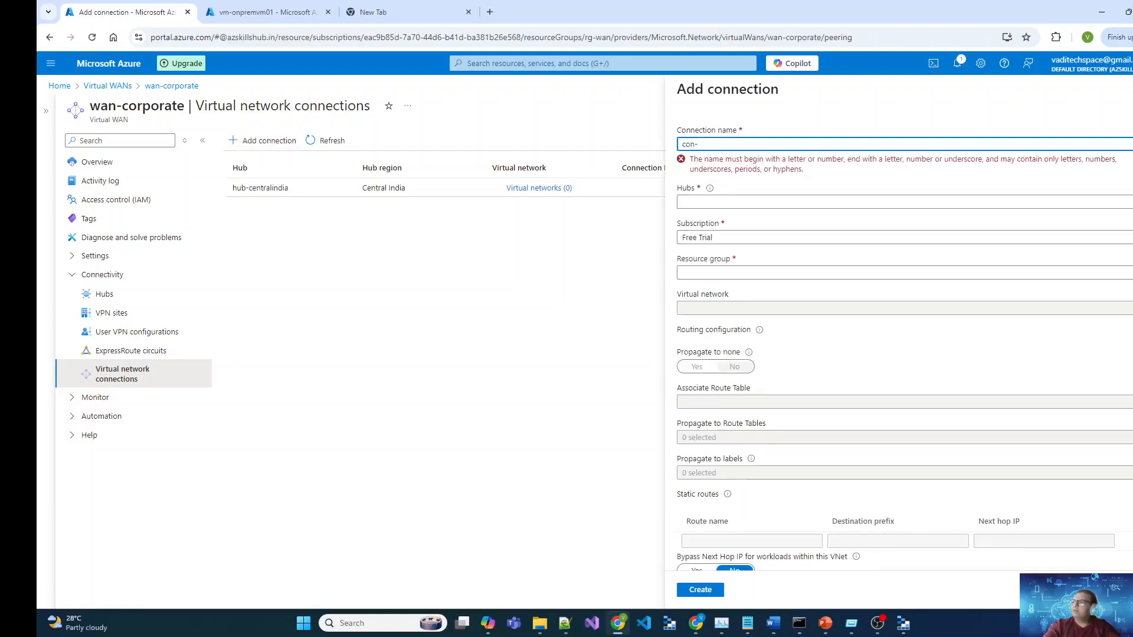
Step: Create connection con-ukbranch linking vnet-ukbranch in rg-ukbranch to hub-centralindia
type("ch")
key("Tab")
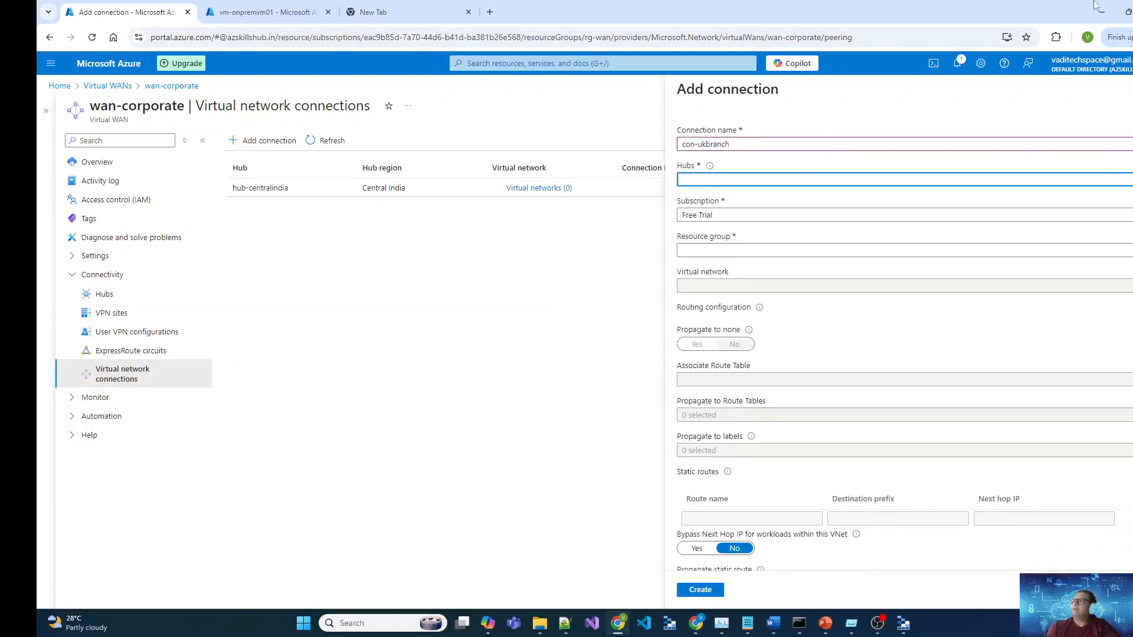
left_click(994, 177)
left_click(834, 215)
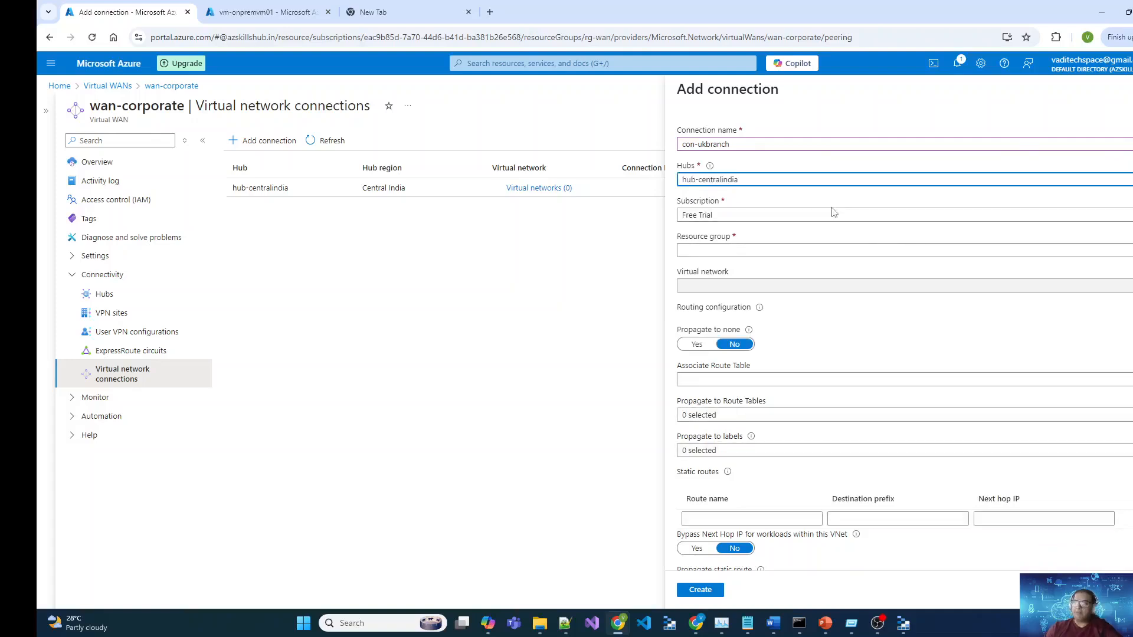
left_click(819, 254)
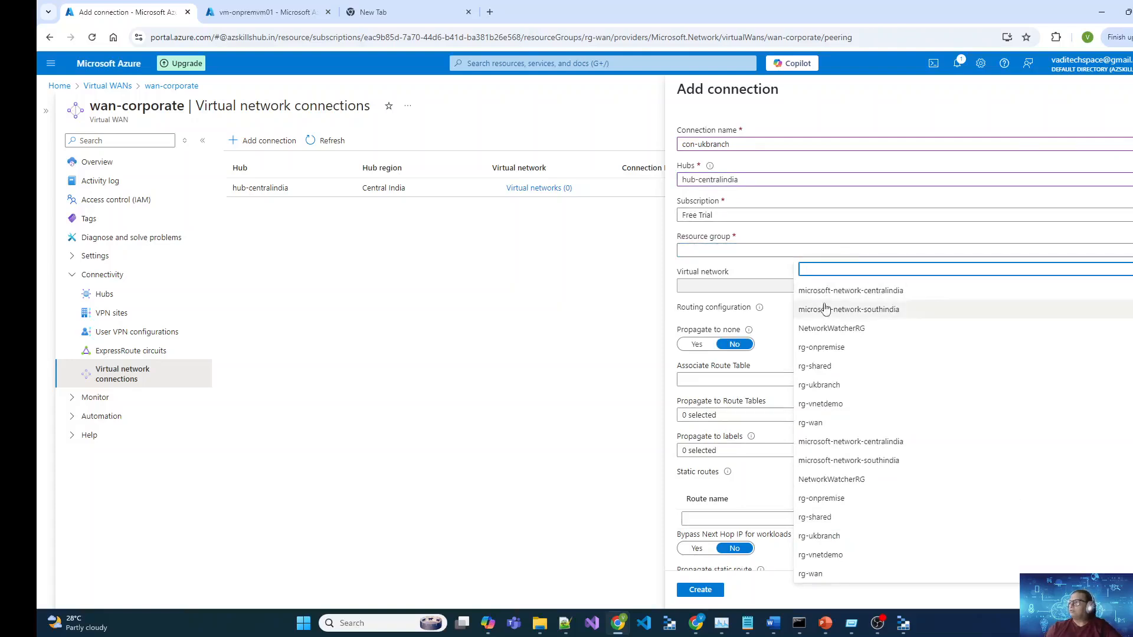
type("uk")
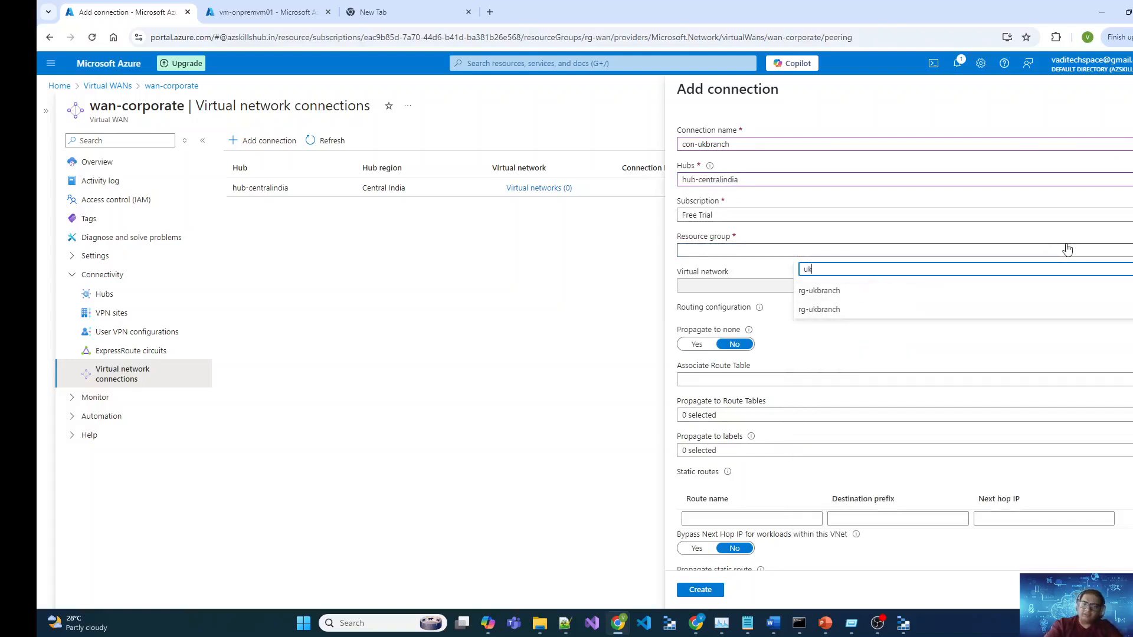
left_click(844, 295)
left_click(861, 288)
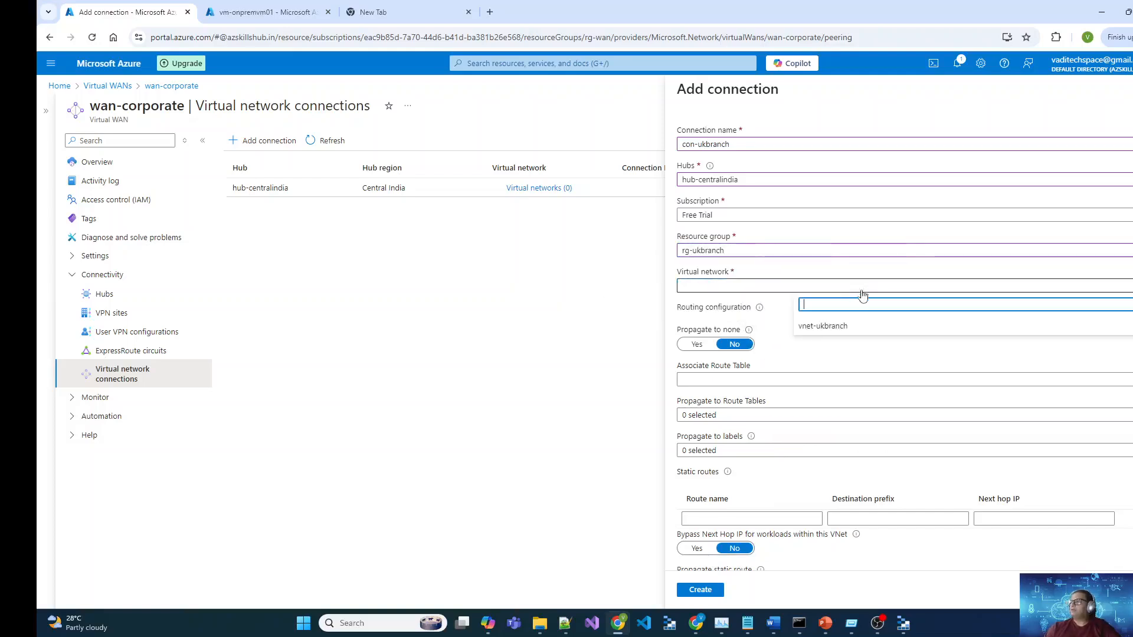
left_click(842, 332)
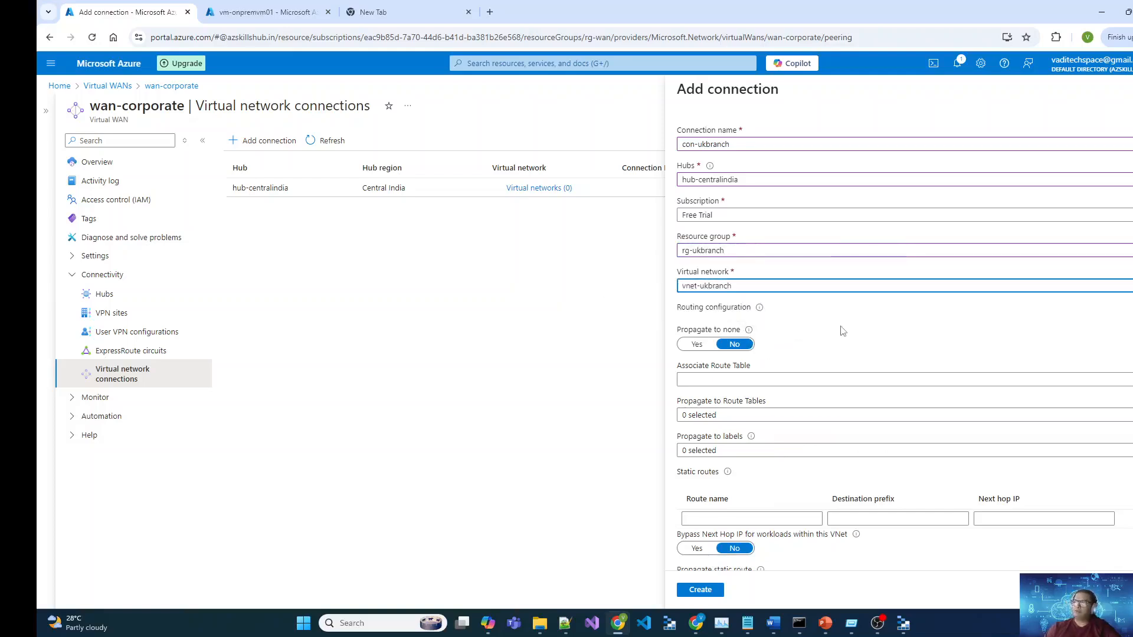
scroll(842, 331, "down", 1)
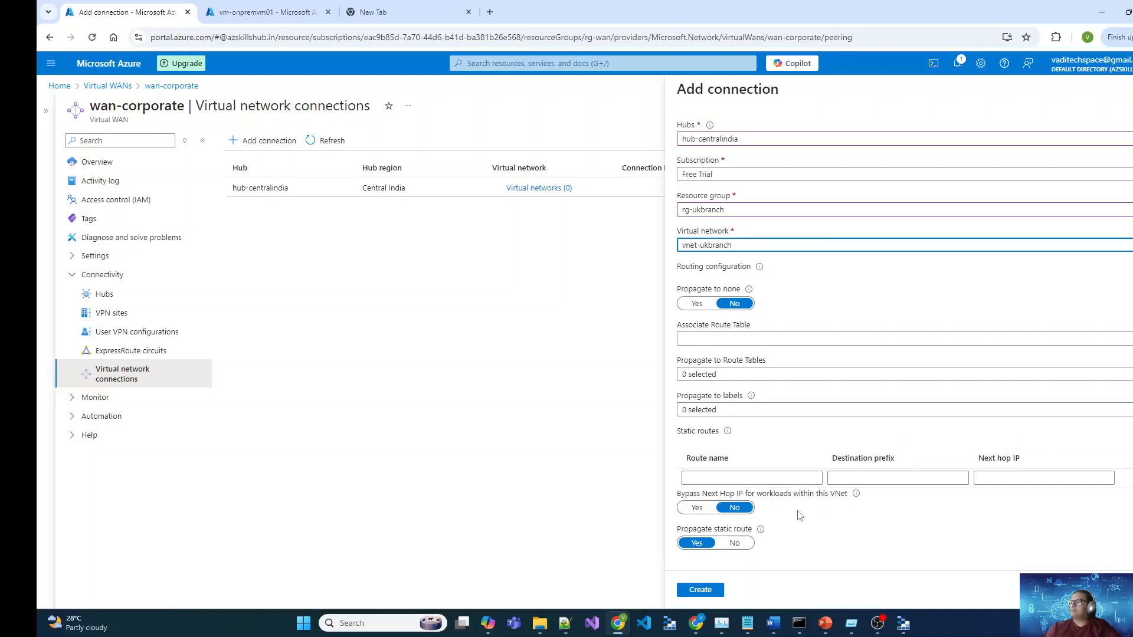
left_click(696, 595)
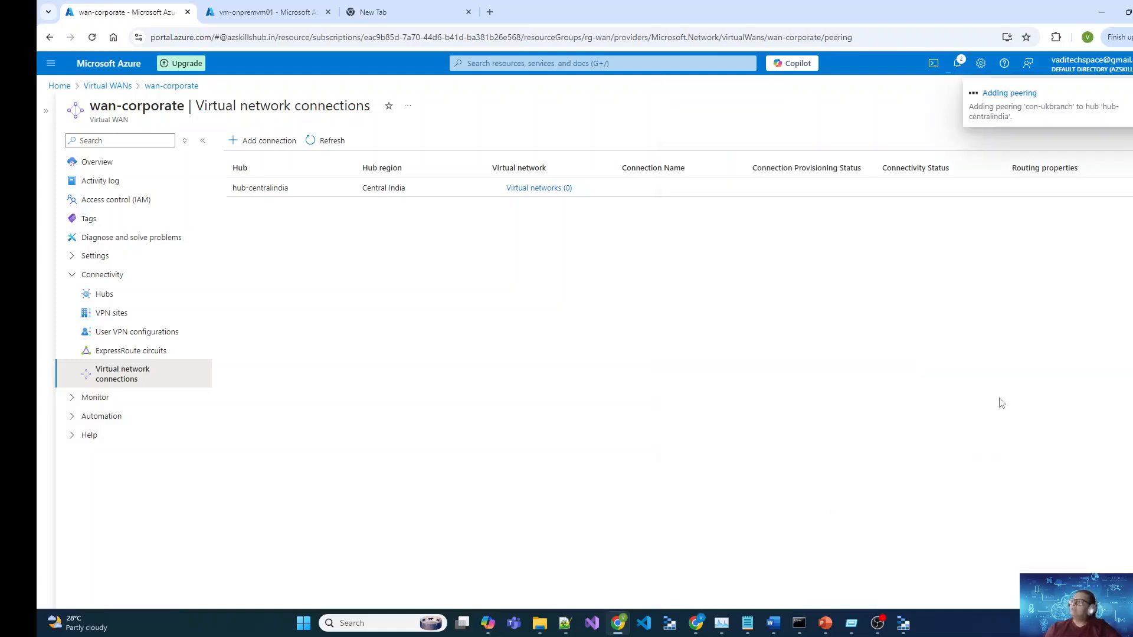
Step: List all VPN sites and check vpn-onpremise's link IP address and connection status
left_click(130, 319)
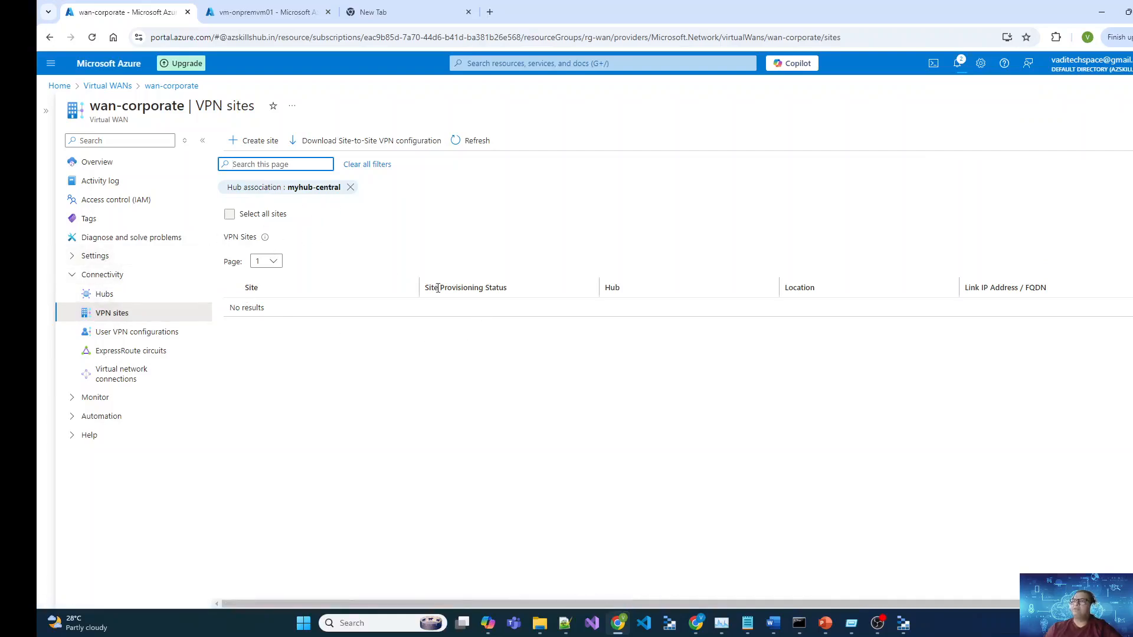
left_click(349, 194)
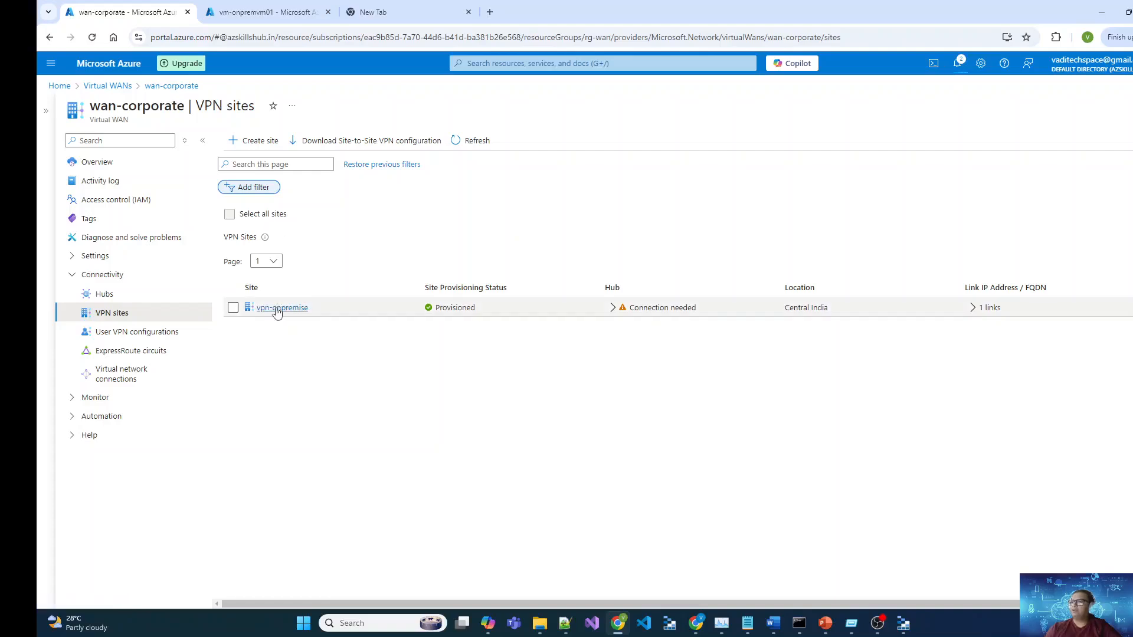
left_click(972, 307)
left_click_drag(1041, 326, 986, 328)
left_click(951, 354)
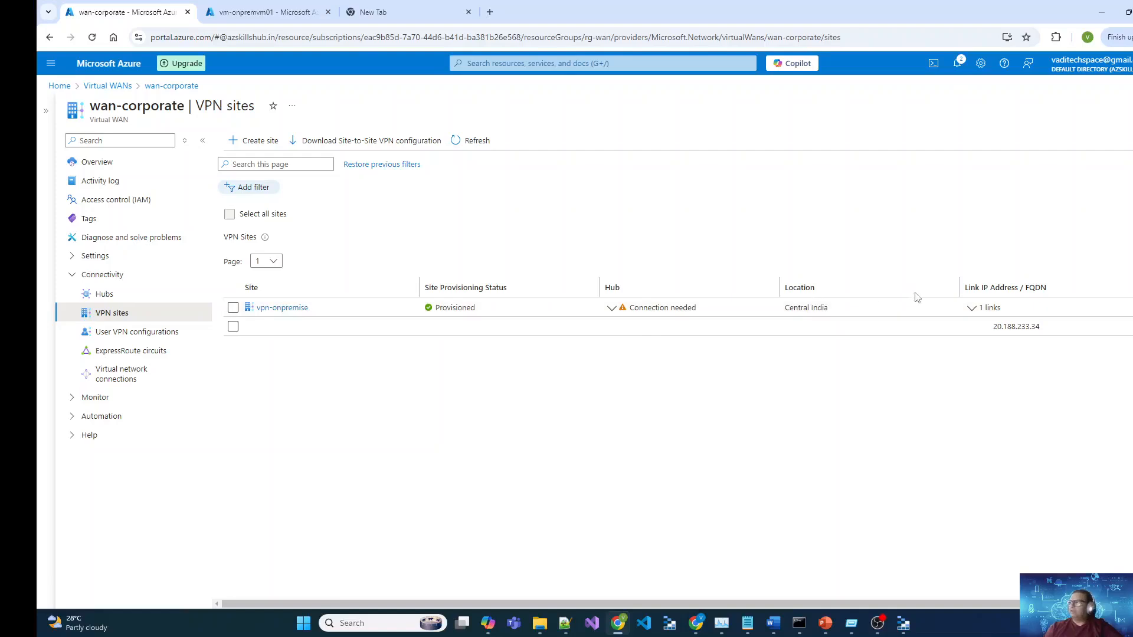
left_click(1030, 308)
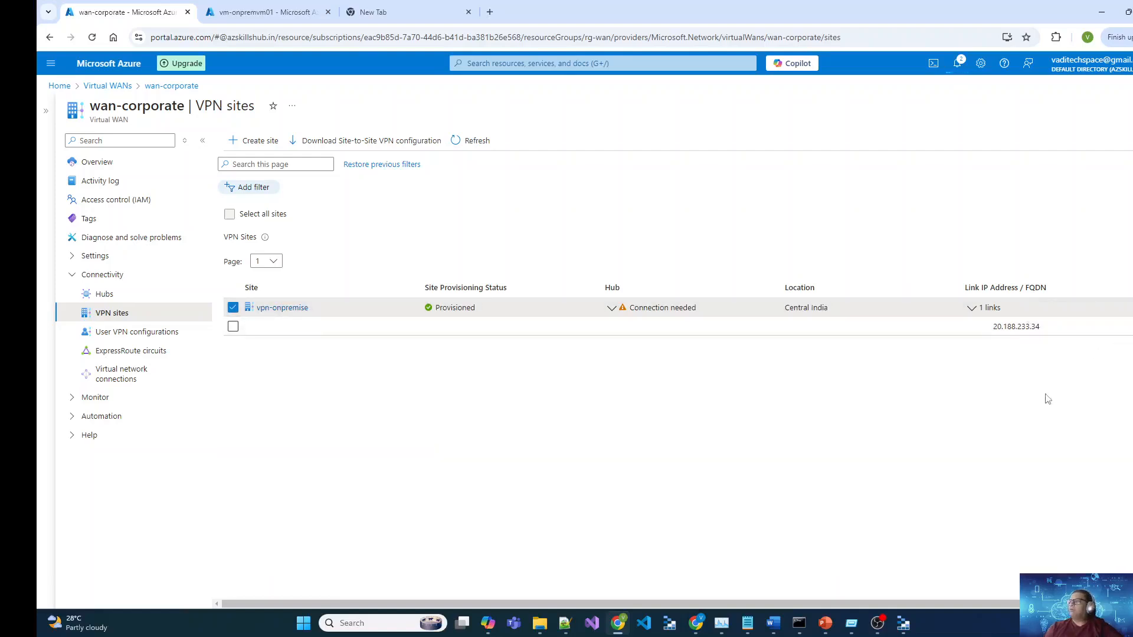
left_click(106, 294)
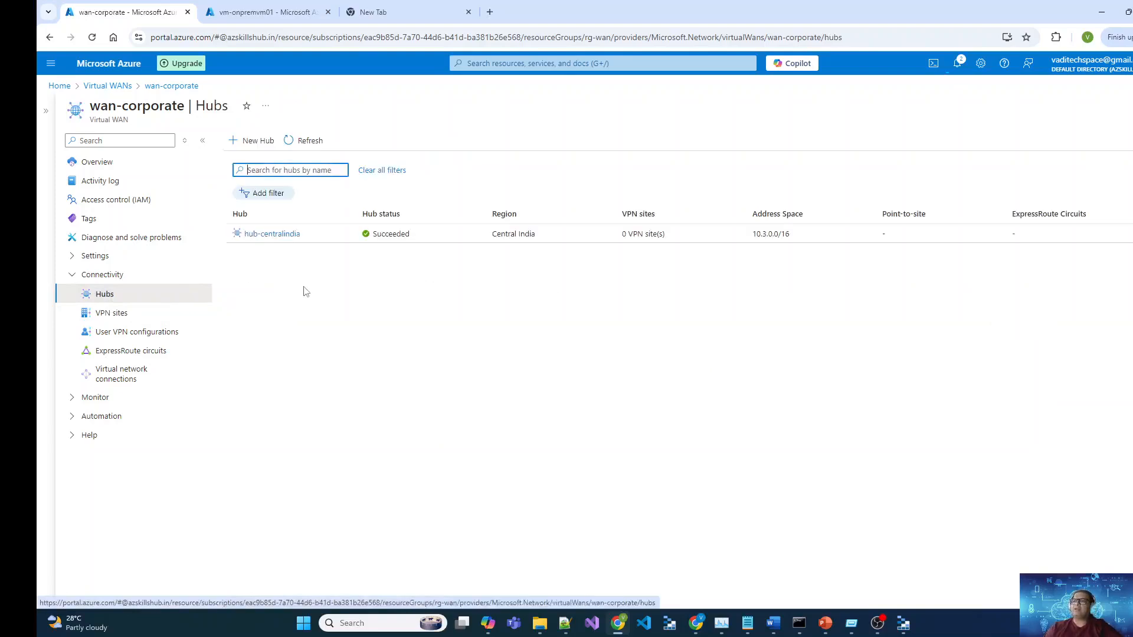
Step: Connect vpn-onpremise to hub-centralindia with a pre-shared key and default IKEv2 settings
left_click(275, 236)
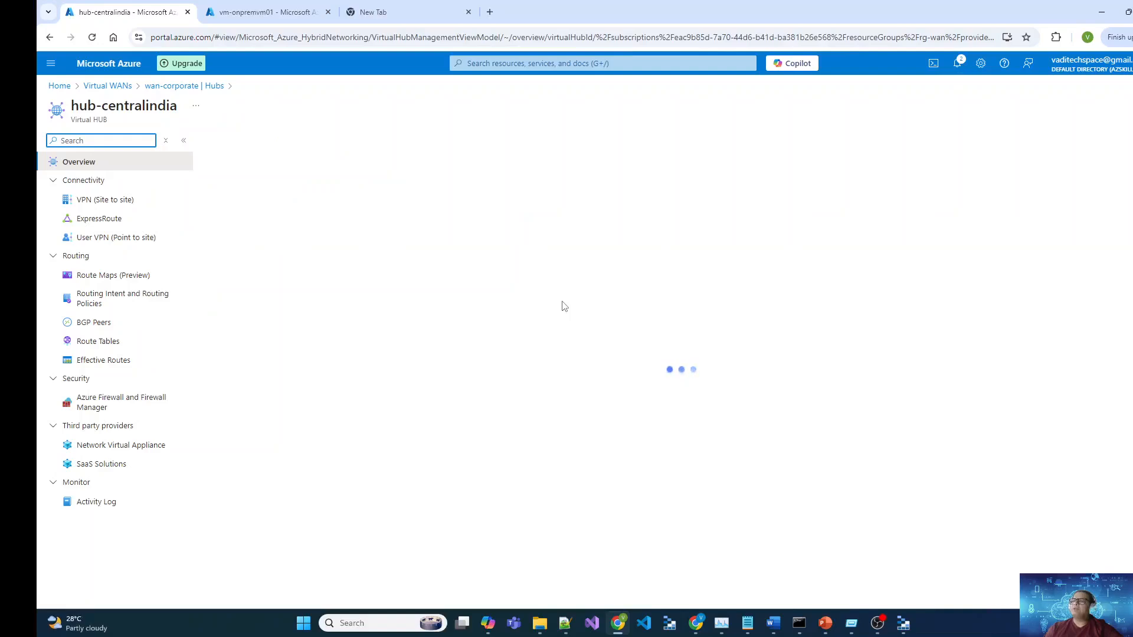
left_click(496, 337)
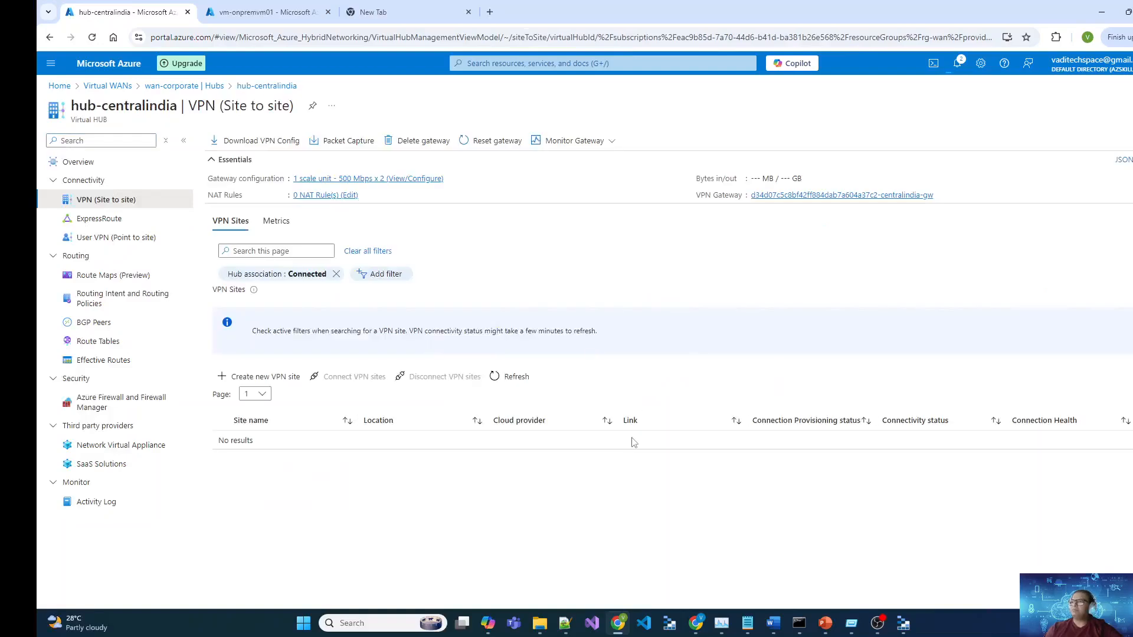
left_click(336, 275)
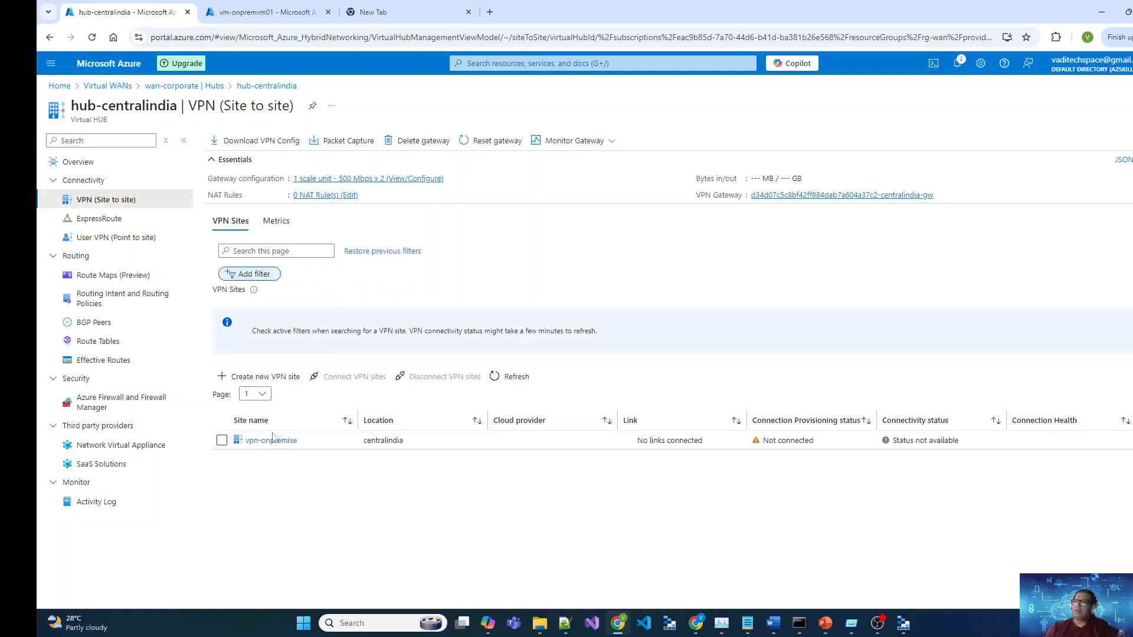
left_click(226, 441)
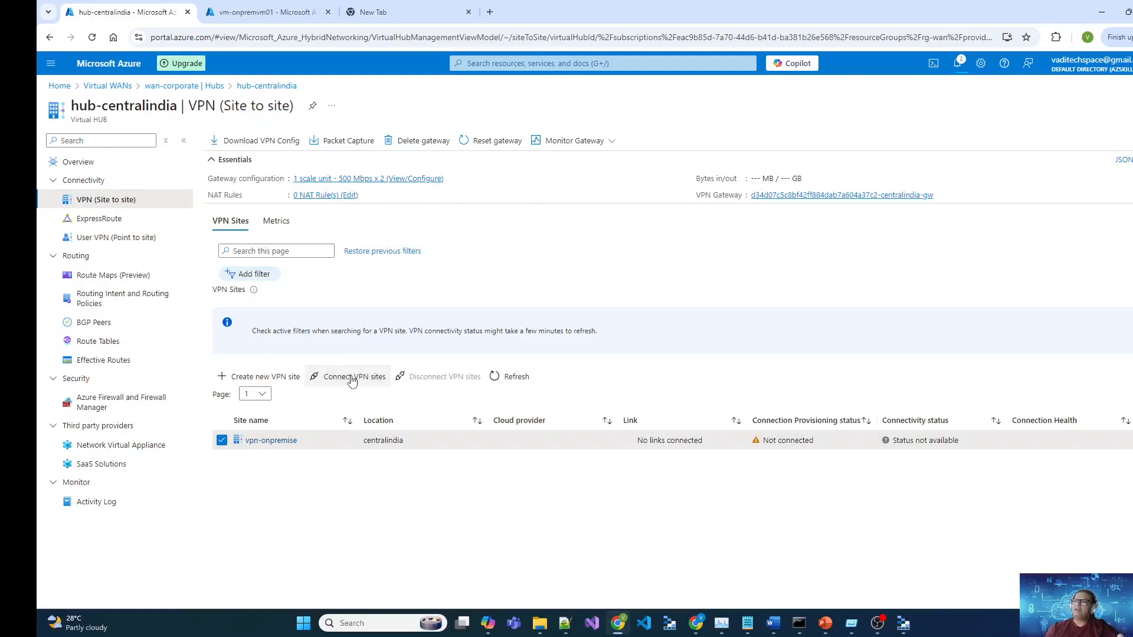
left_click(352, 378)
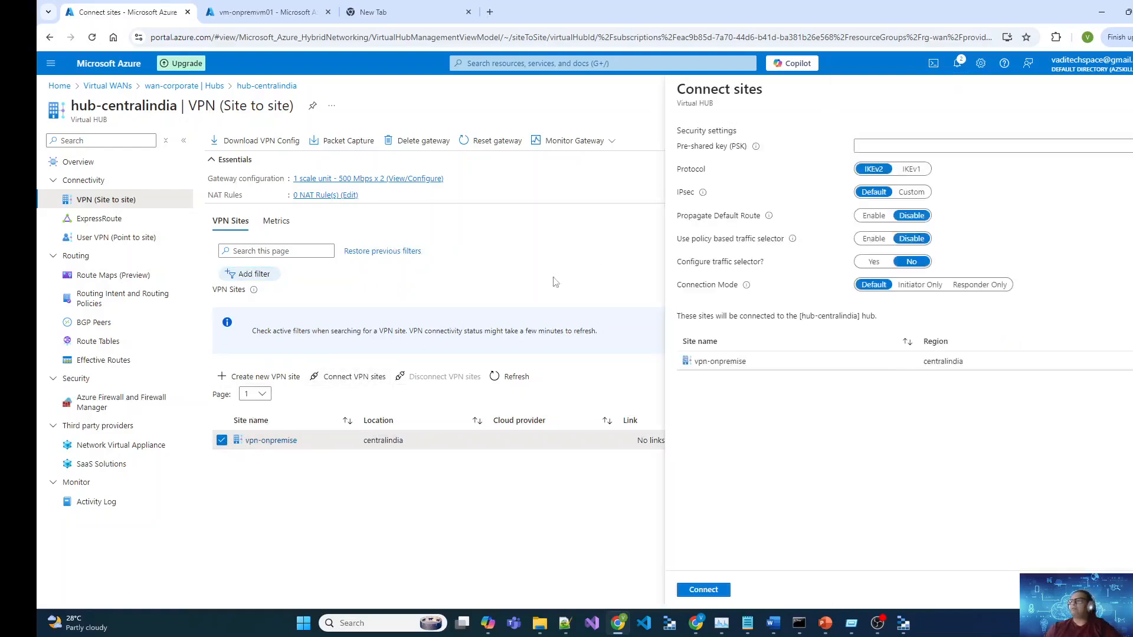
left_click(928, 147)
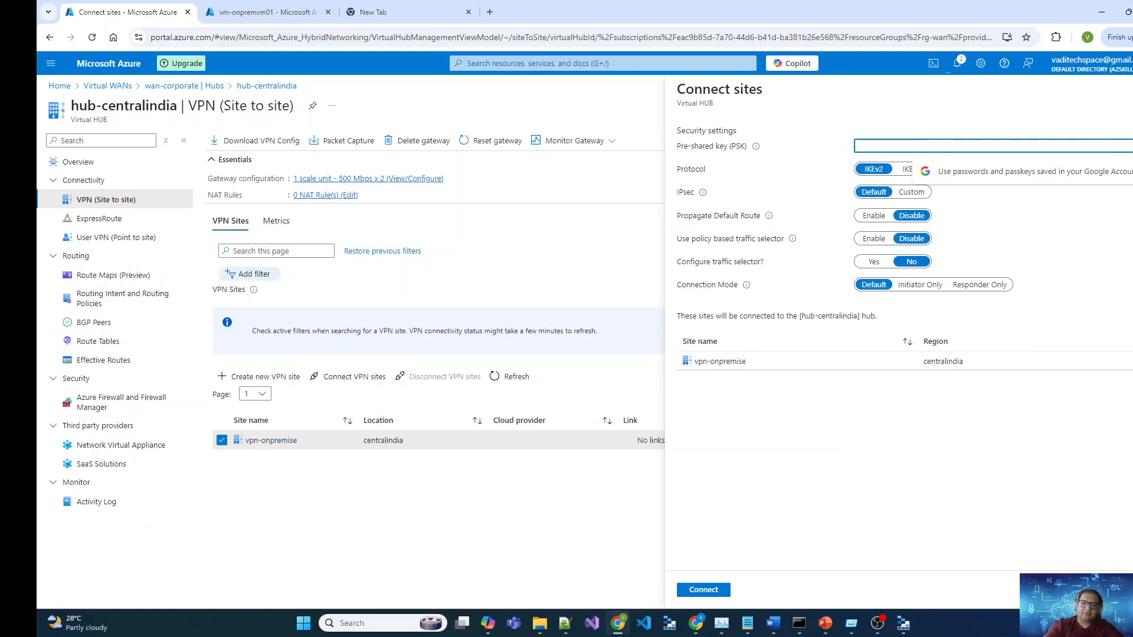
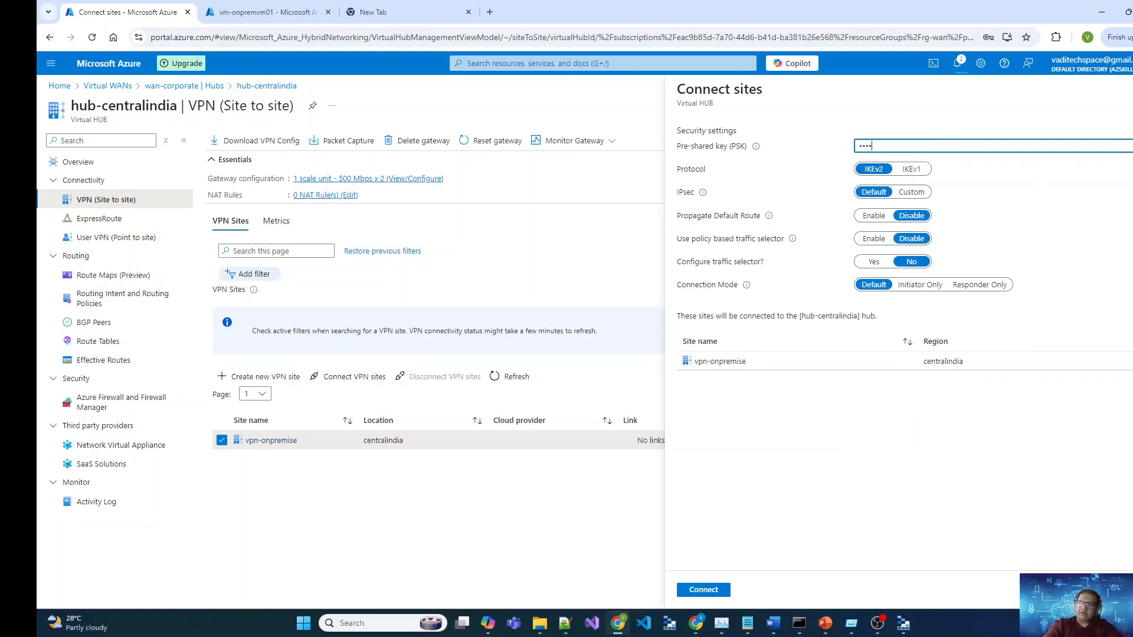
key("Tab")
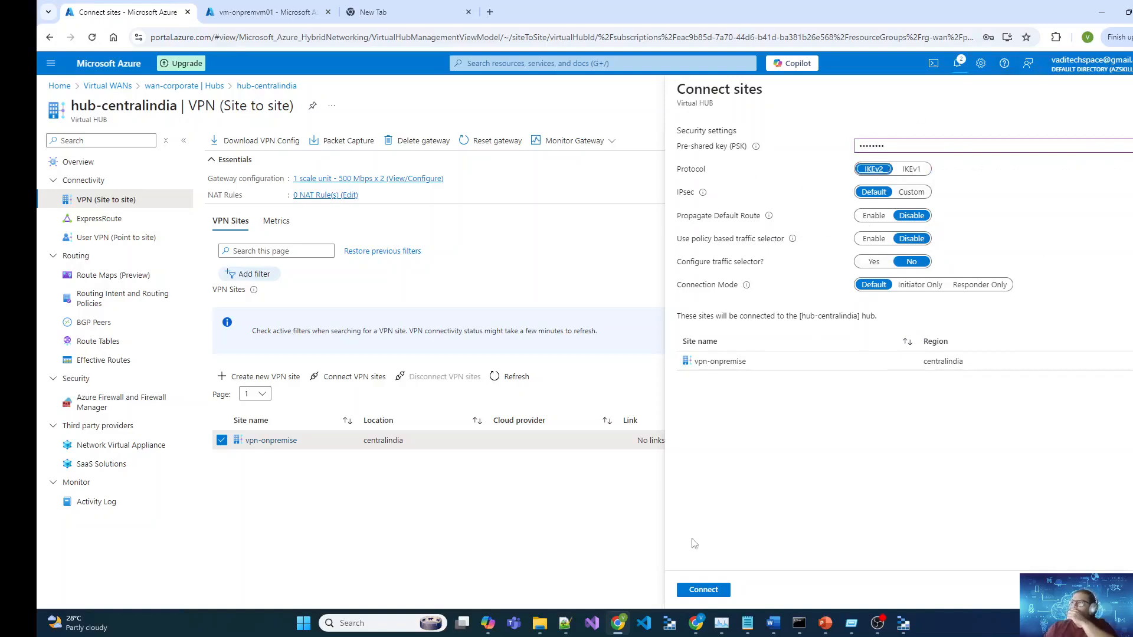
left_click(704, 590)
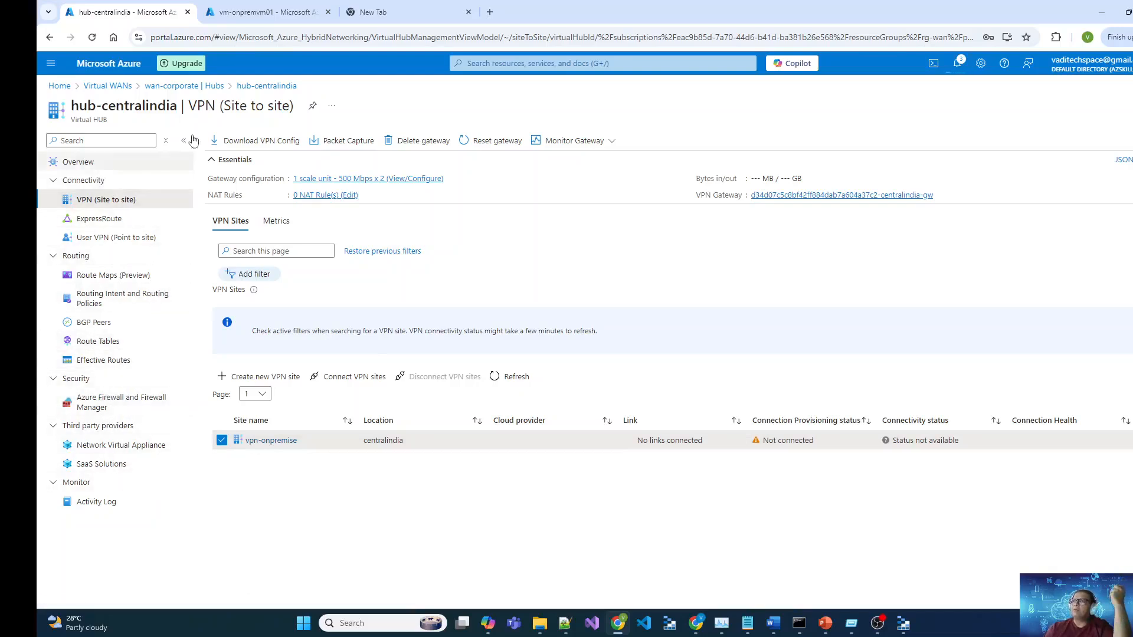
Step: Verify that vnet-ukbranch's hub connection shows Connected
left_click(91, 165)
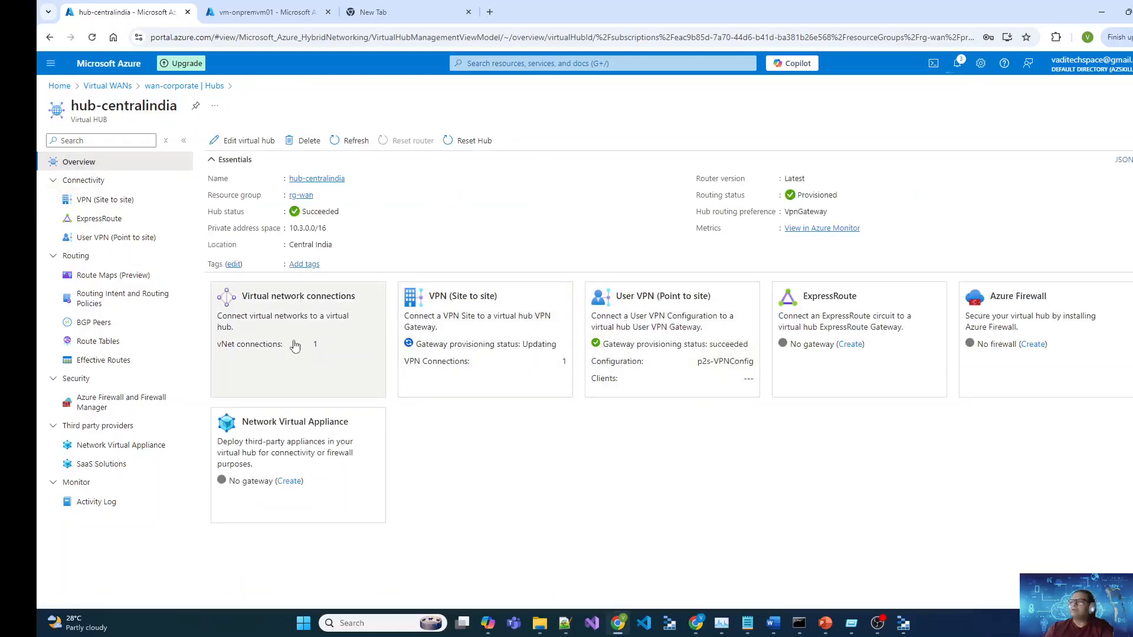
left_click(294, 345)
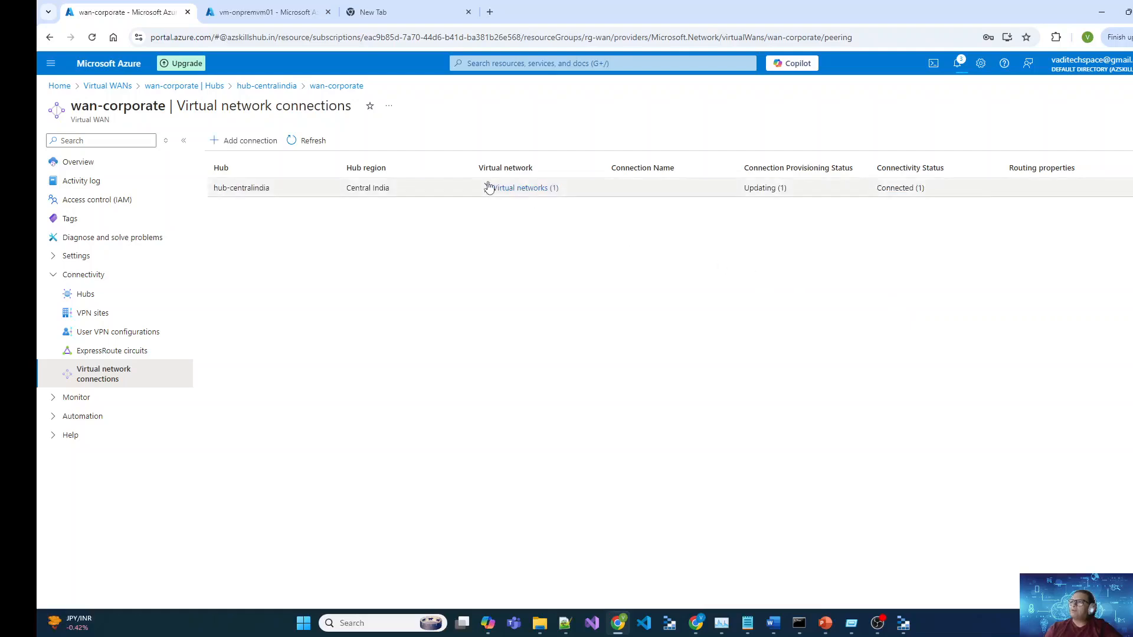
left_click(485, 188)
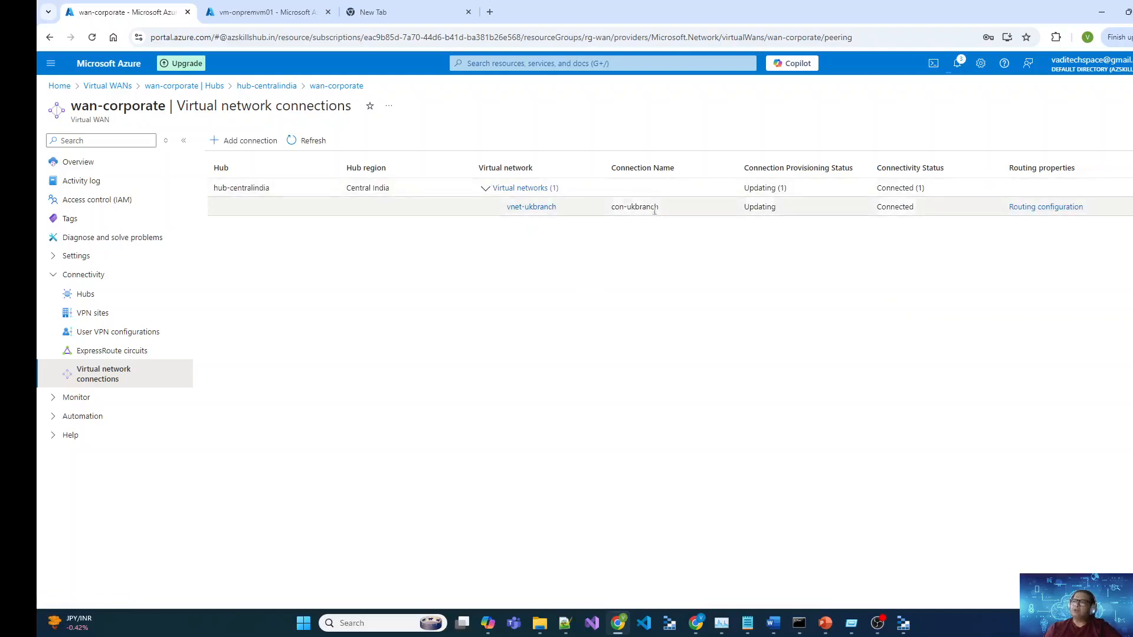
double_click(895, 207)
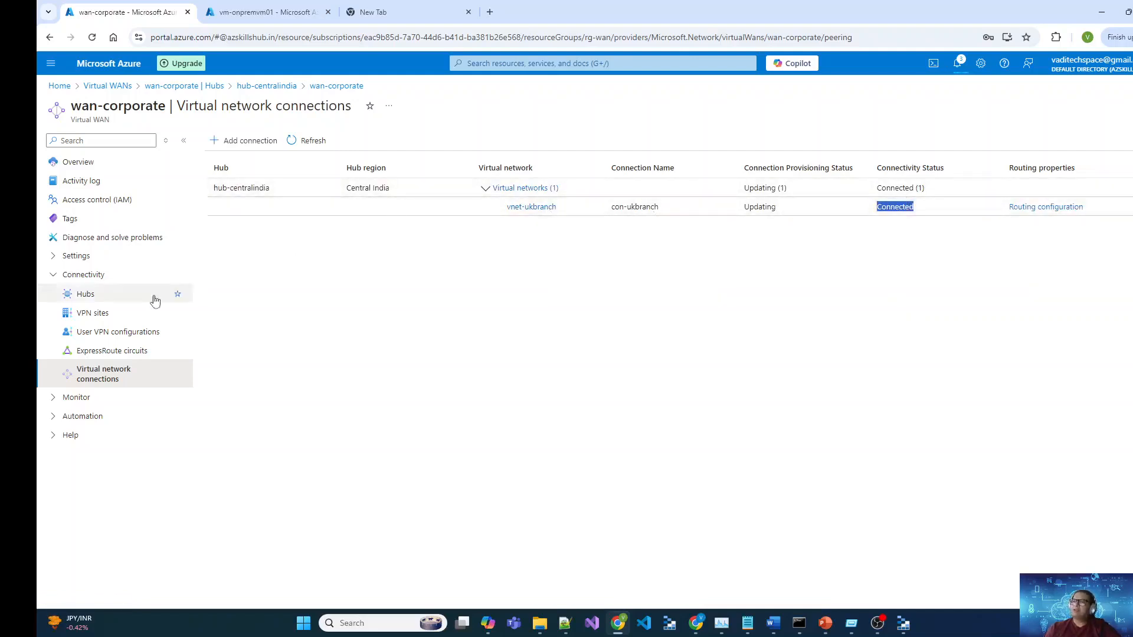
Step: Open hub-centralindia's User VPN (Point to site) page showing server configuration p2s-VPNConfig
left_click(94, 314)
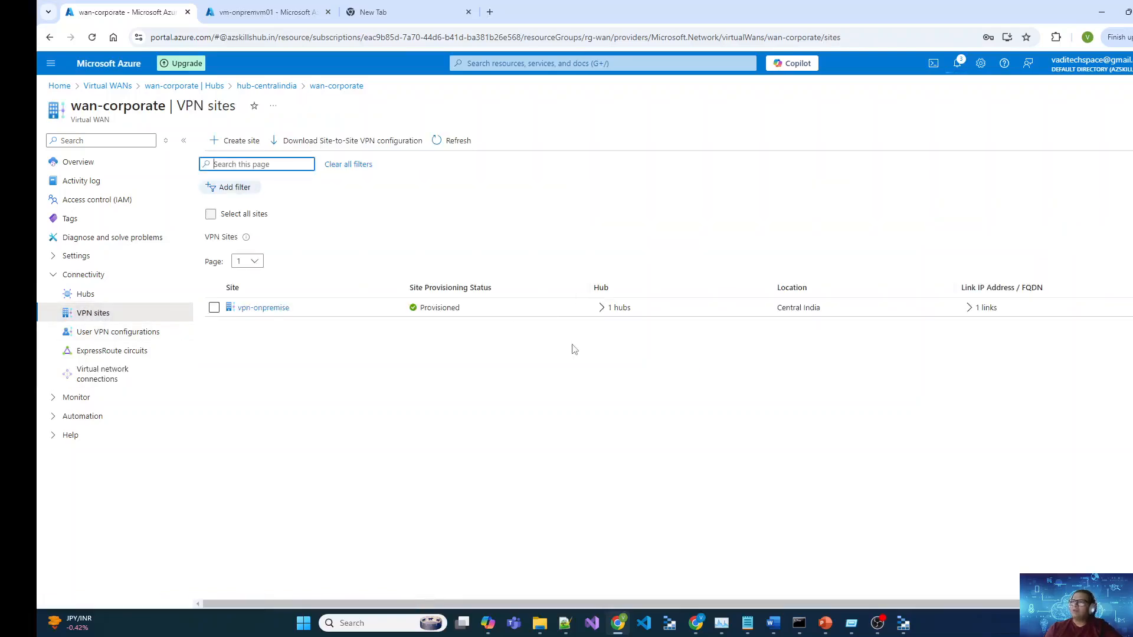
left_click(101, 297)
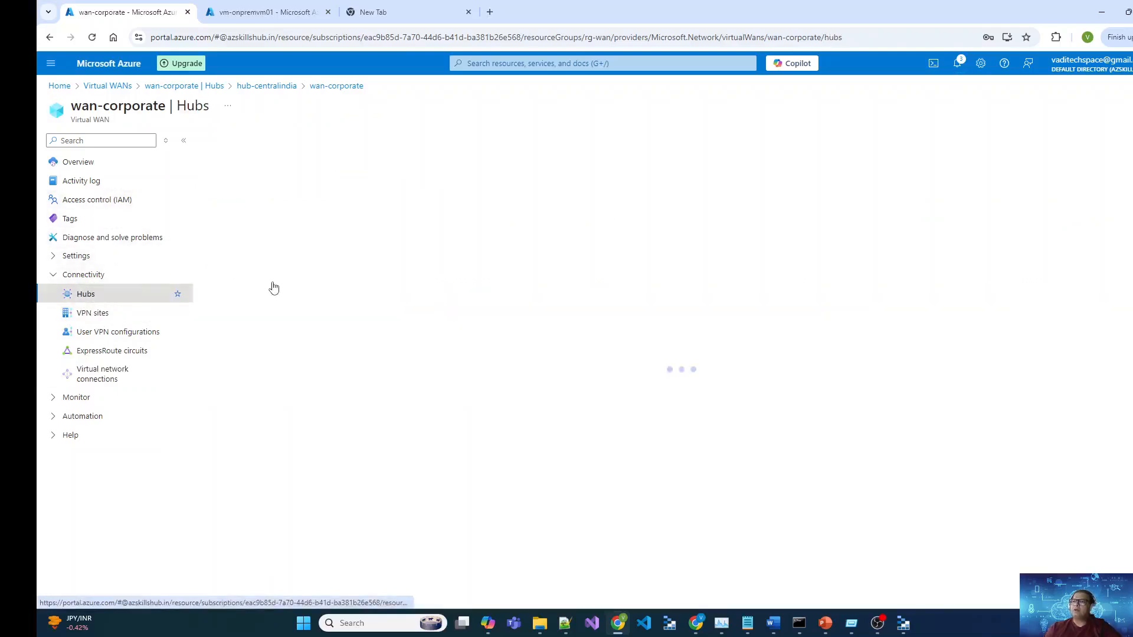
left_click(255, 236)
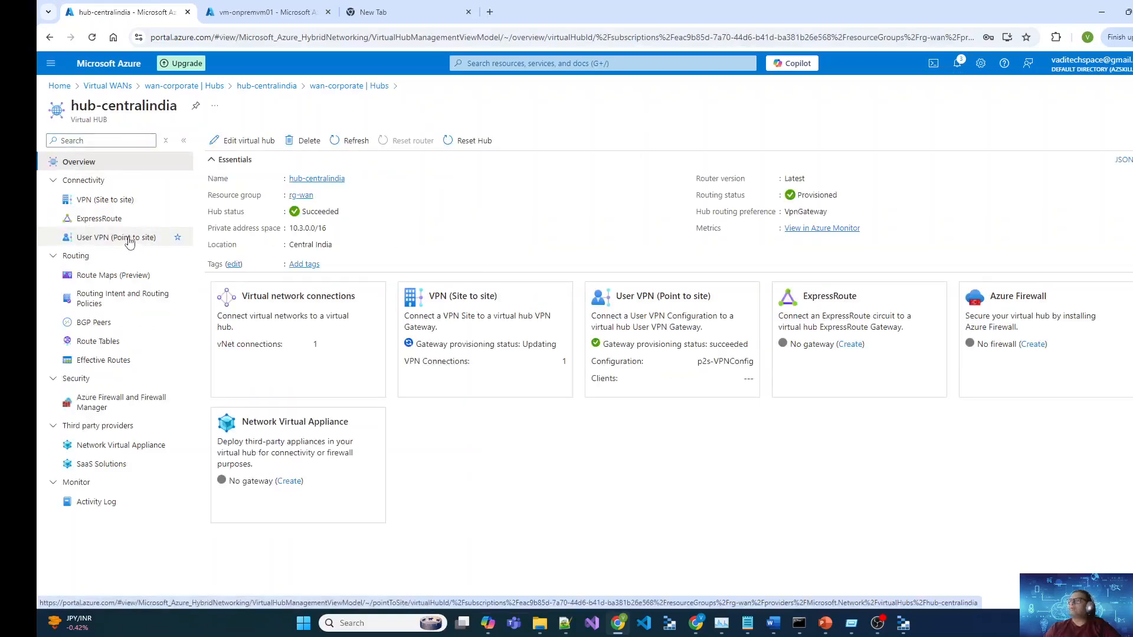
left_click(135, 245)
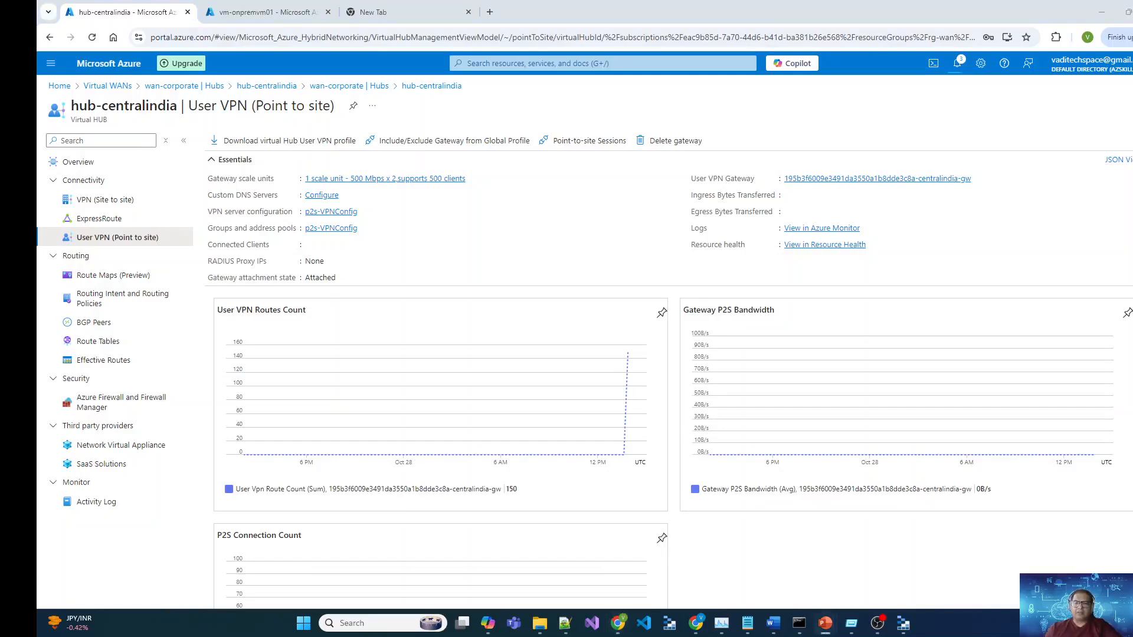
key("shift+F5")
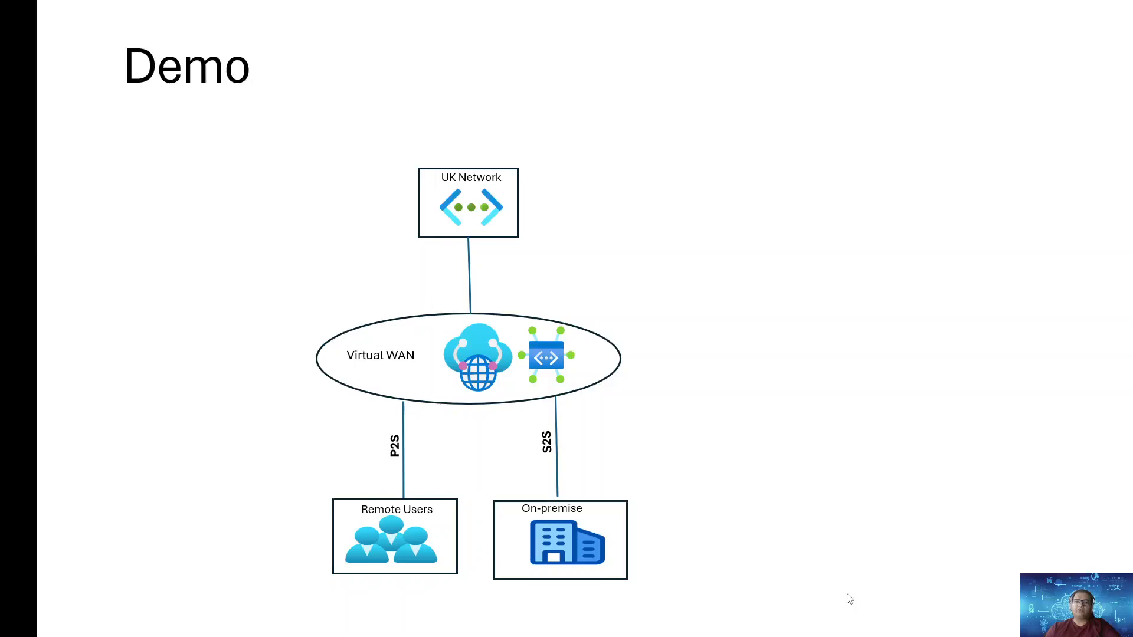
Step: Download the virtual hub's User VPN profile using EAPTLS authentication, then bring up the Downloads folder
key("alt+Tab")
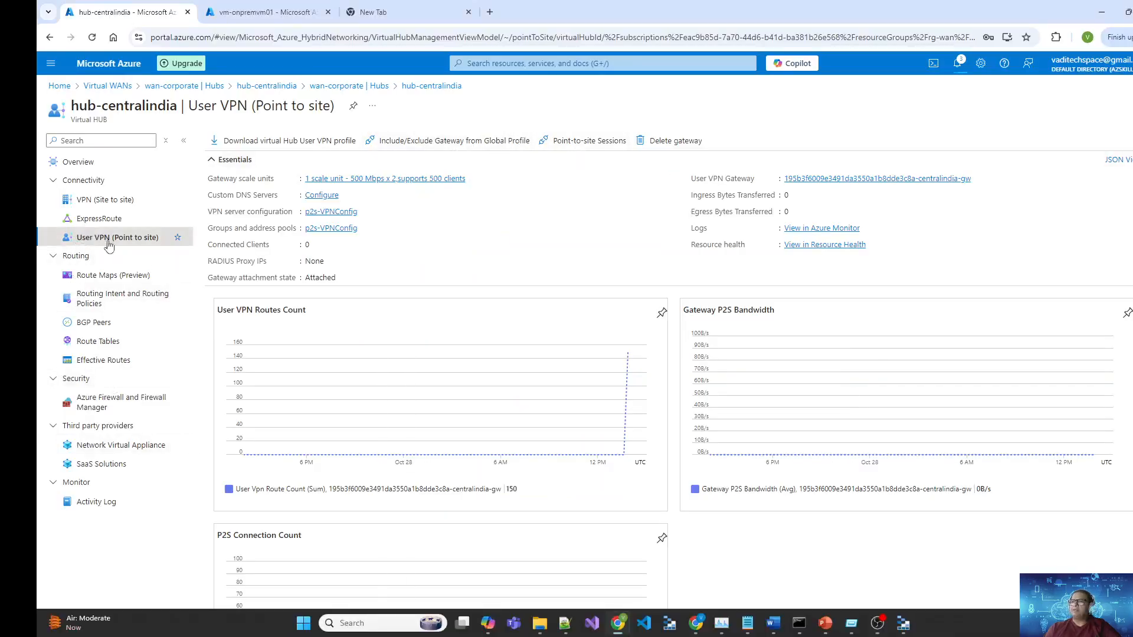
left_click(287, 142)
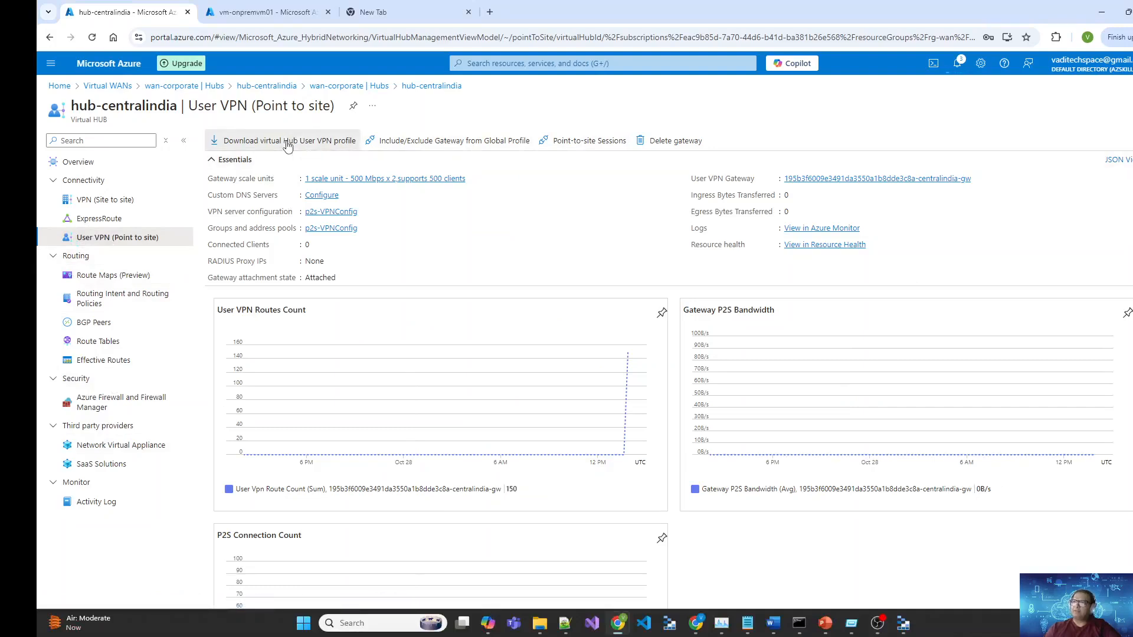
left_click(931, 159)
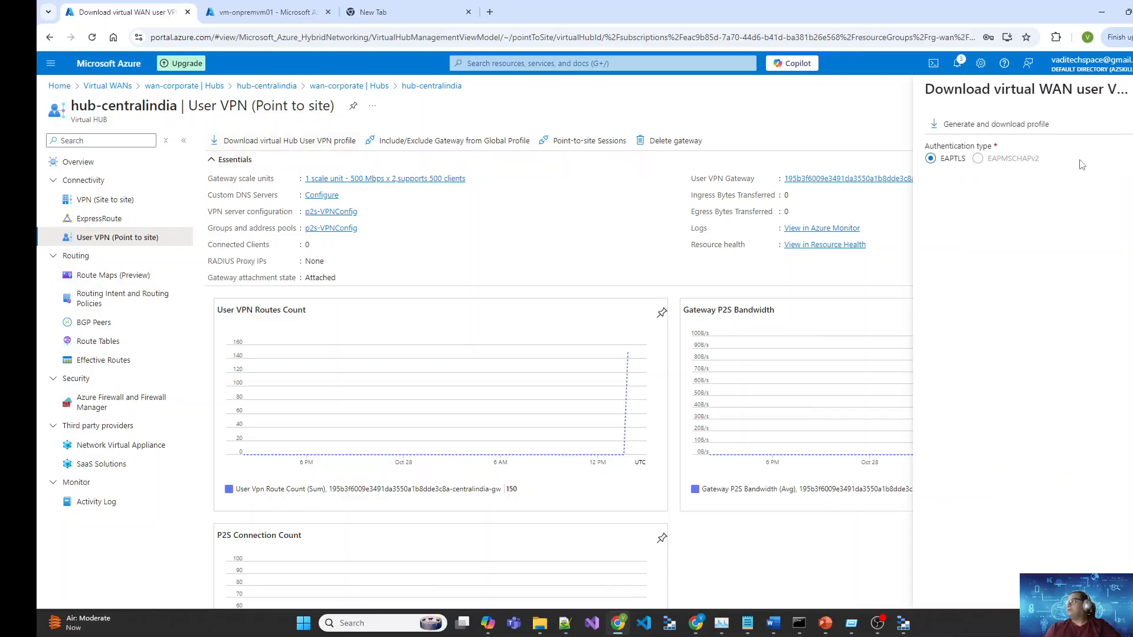
left_click(1022, 129)
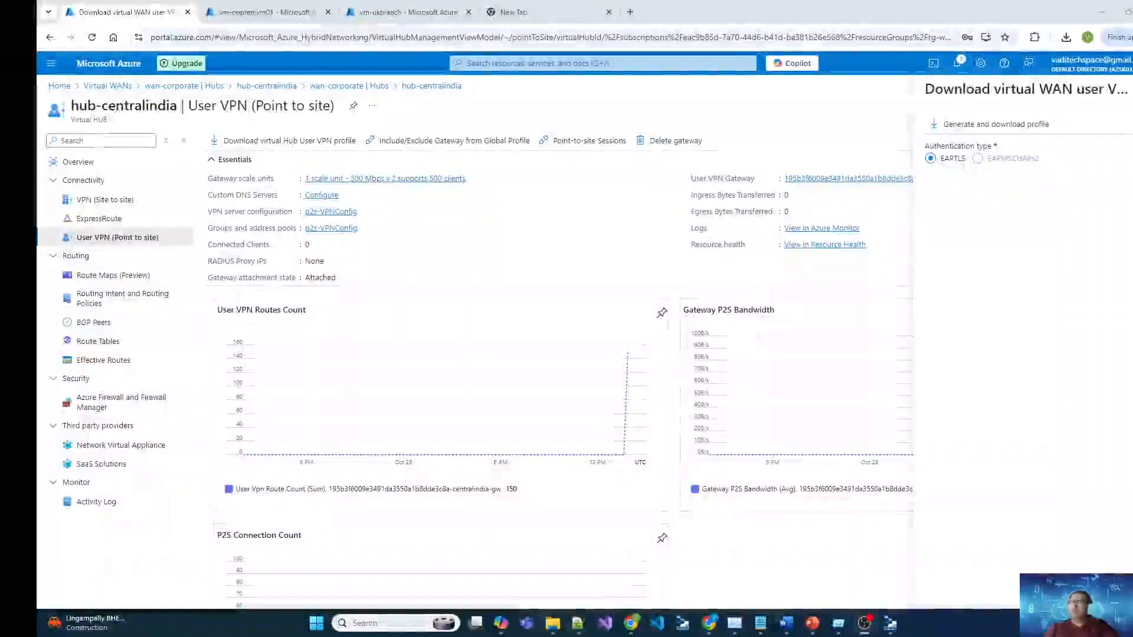
left_click_drag(856, 123, 728, 98)
Step: Extract the downloaded VPN profile zip into its suggested folder
left_click(832, 89)
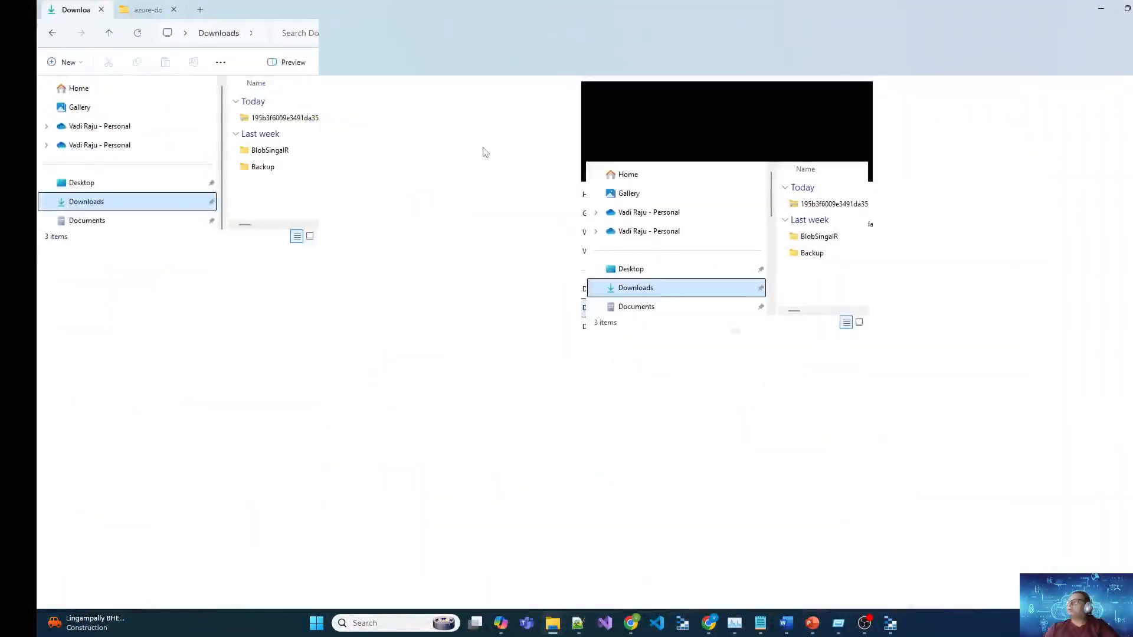
left_click(358, 119)
double_click(357, 118)
right_click(356, 118)
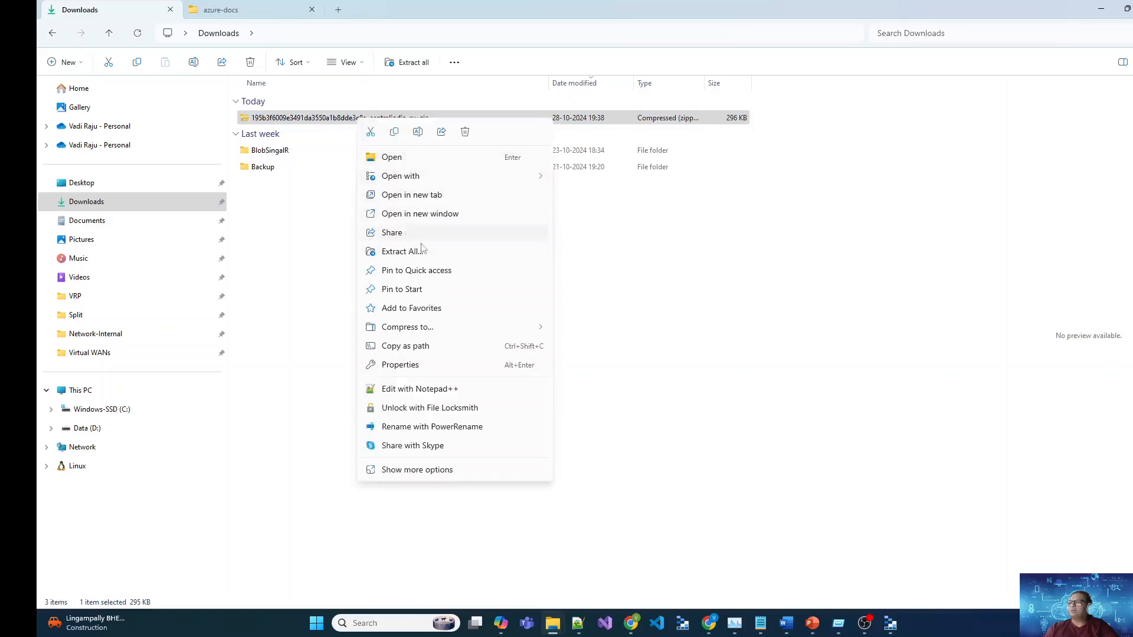
left_click(412, 274)
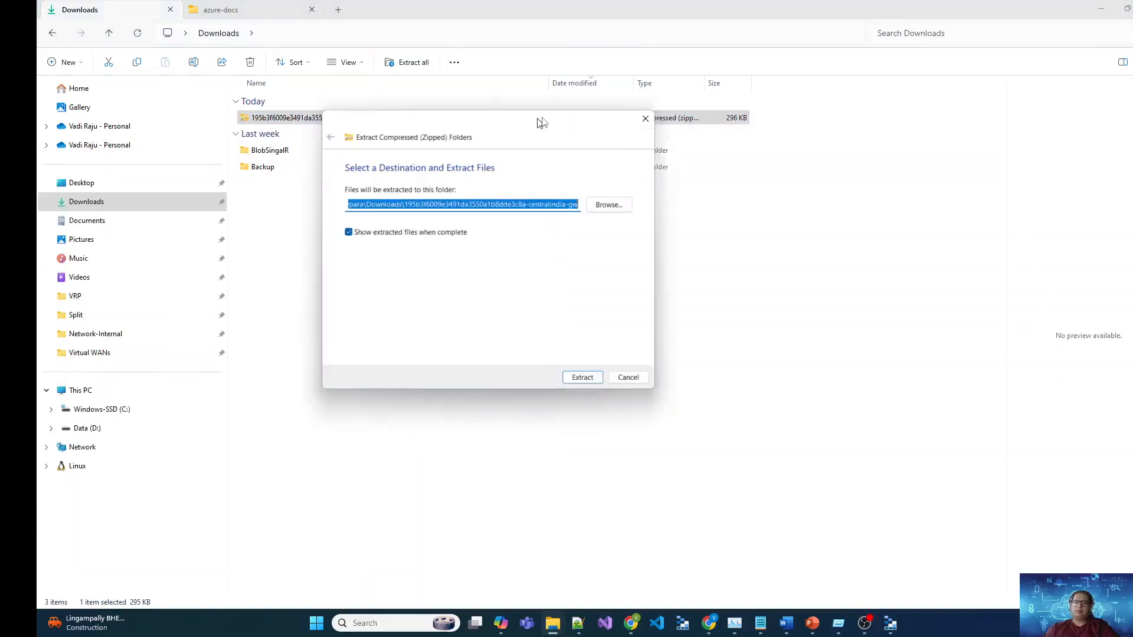
left_click(612, 374)
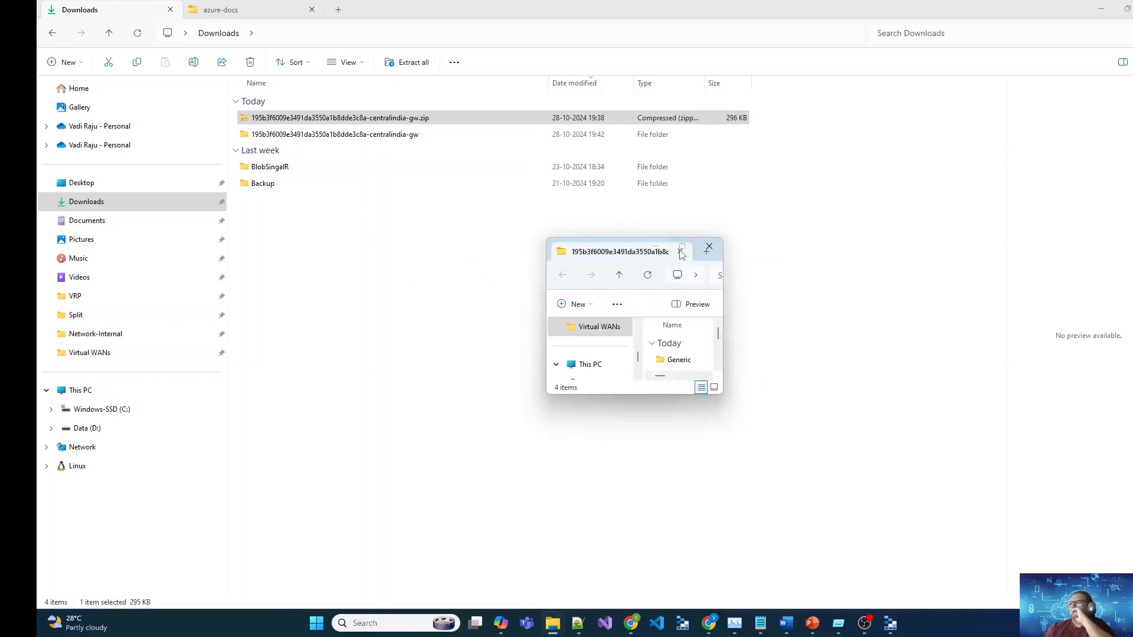
Step: Launch WindowsAmd64\VpnClientSetupAmd64.exe, running it anyway past the SmartScreen warning
left_click(683, 247)
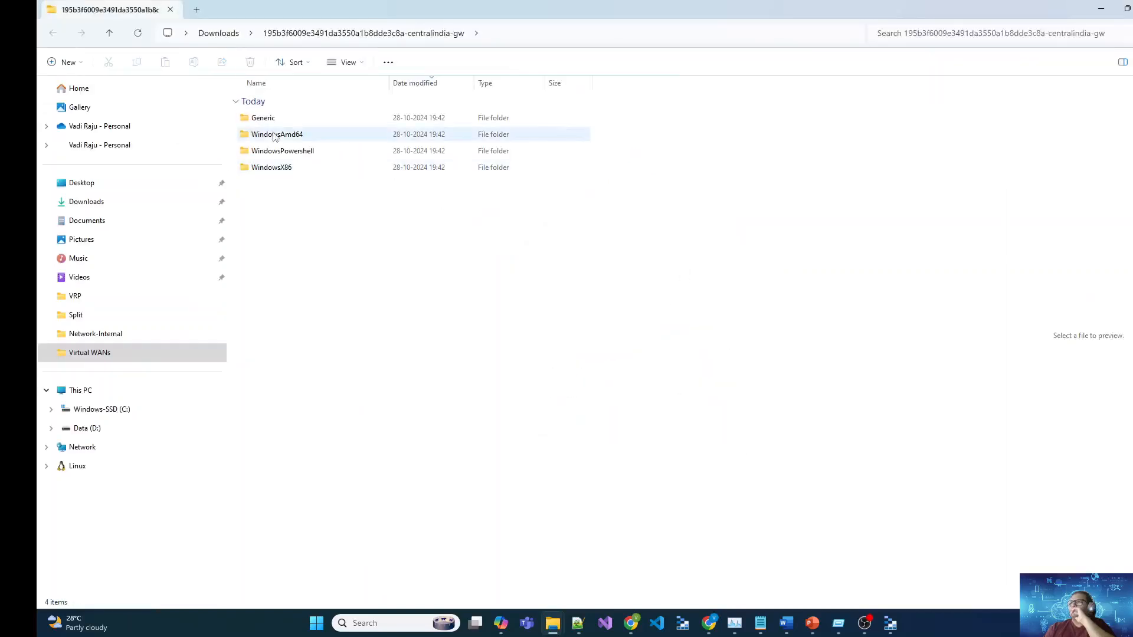
double_click(275, 135)
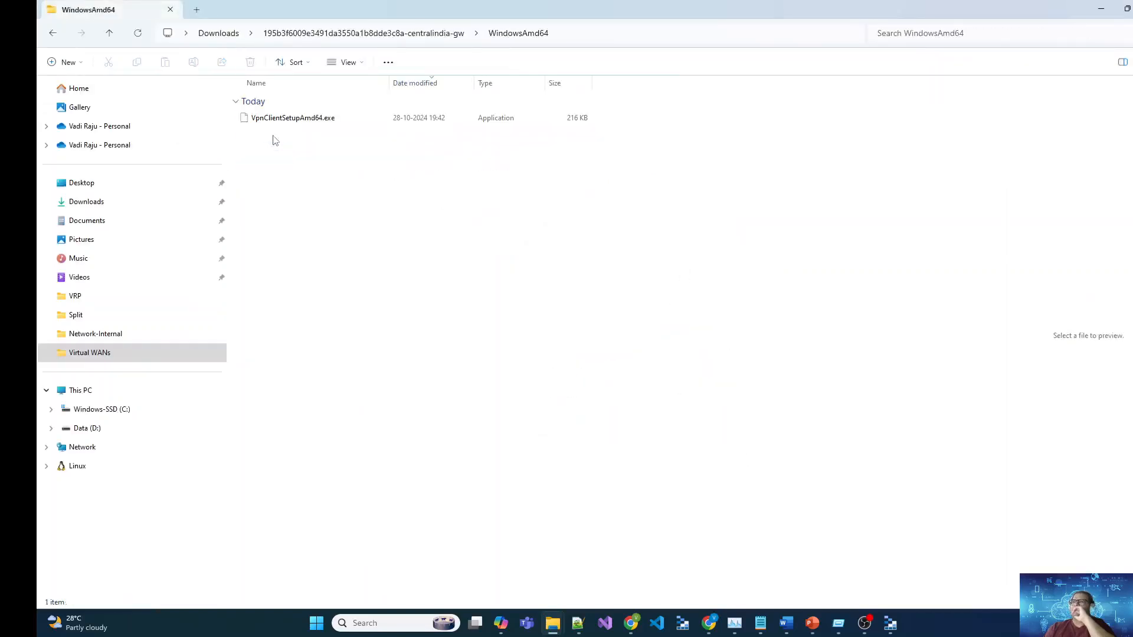
double_click(304, 123)
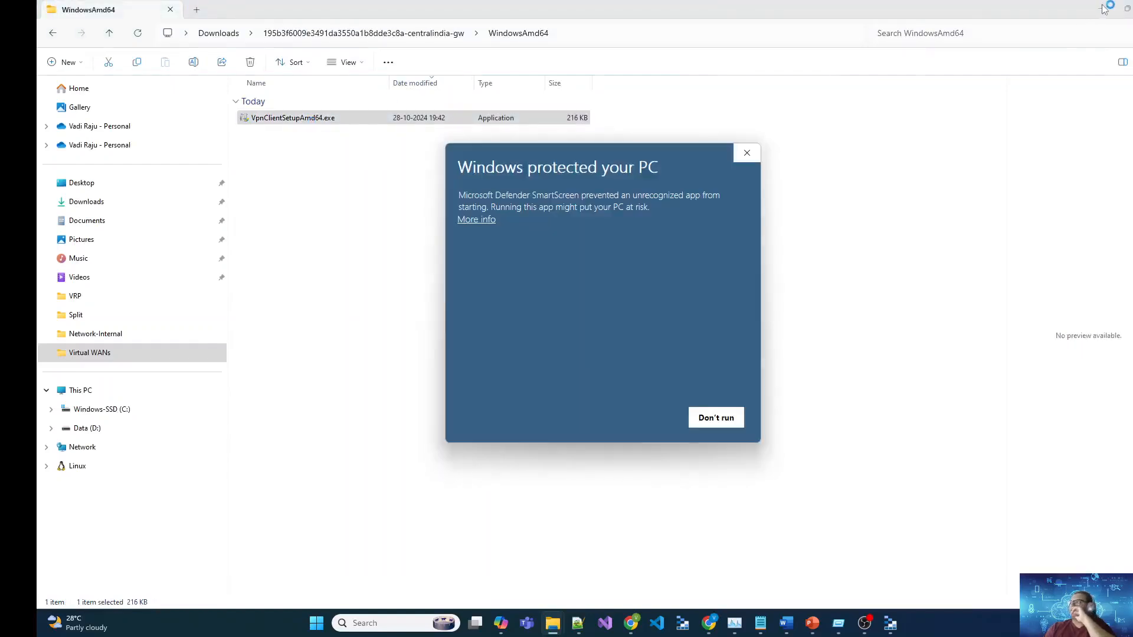
left_click(488, 221)
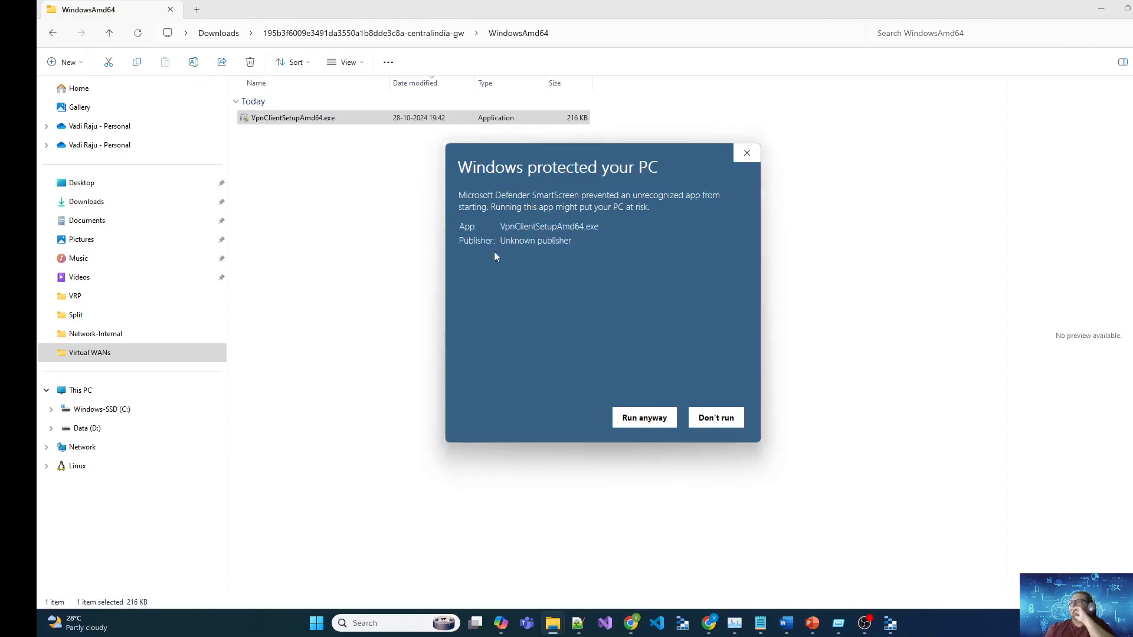
left_click(648, 419)
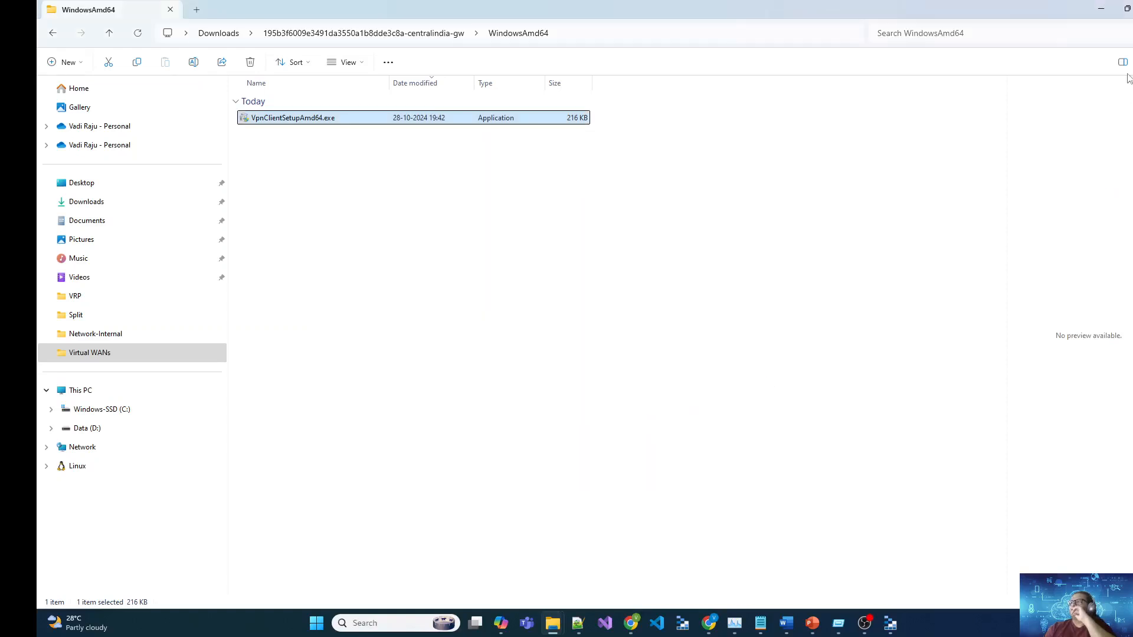
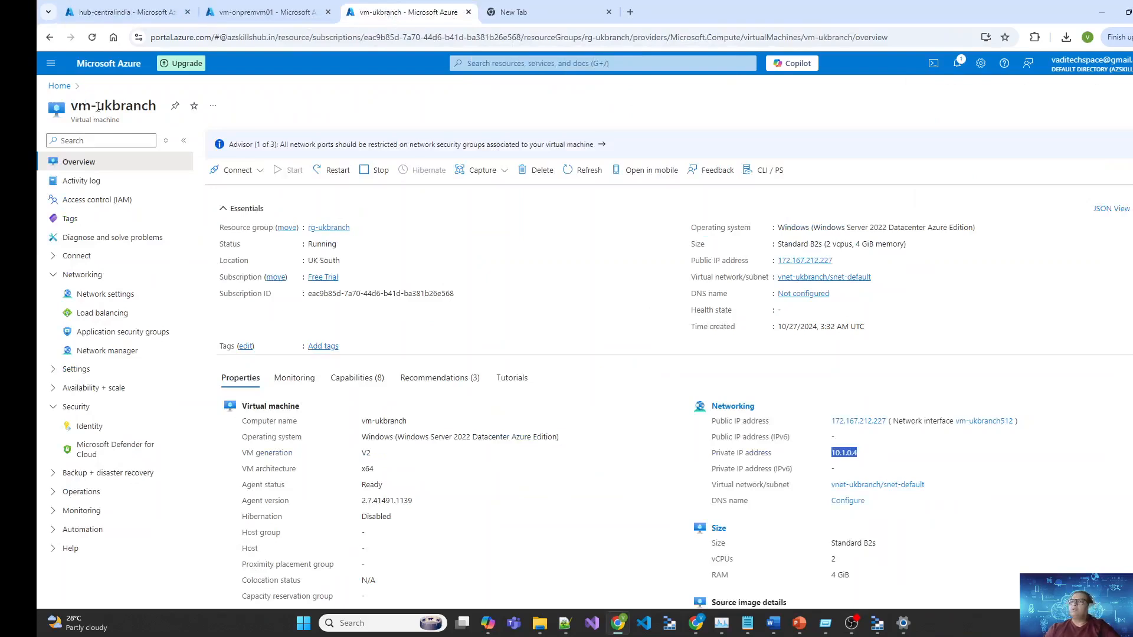
Step: Highlight the VM's UK South location and its private IP 10.1.0.4 in the portal
double_click(324, 260)
left_click_drag(324, 260, 307, 260)
left_click(466, 270)
scroll(977, 515, "down", 2)
left_click_drag(830, 334, 868, 341)
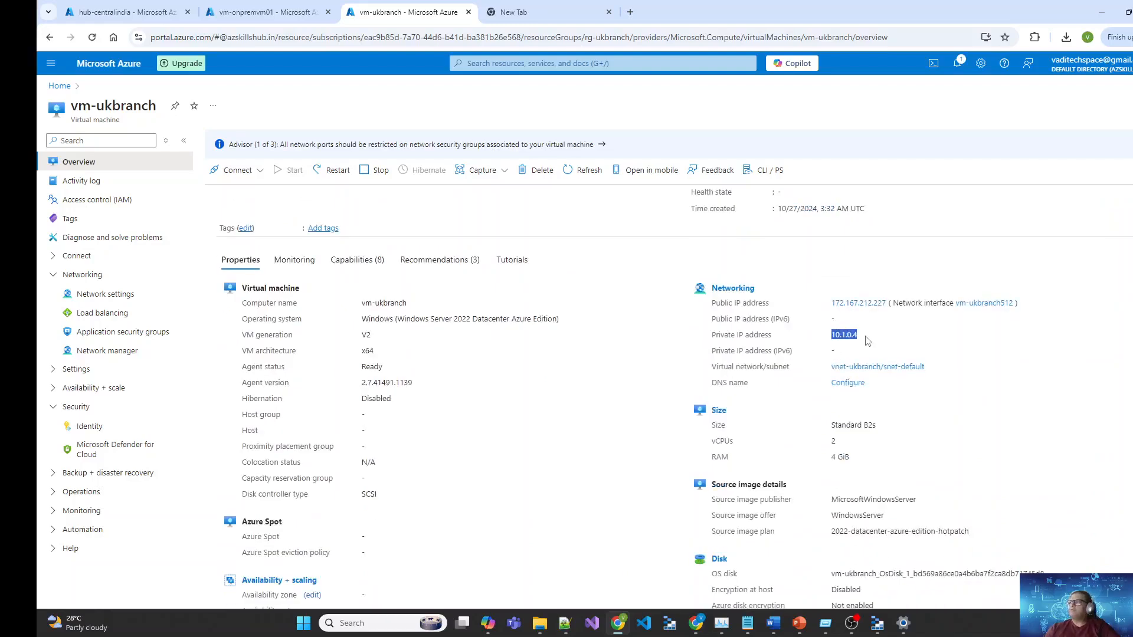
Step: Open Command Prompt via Run and run ipconfig /all
key("alt+Tab")
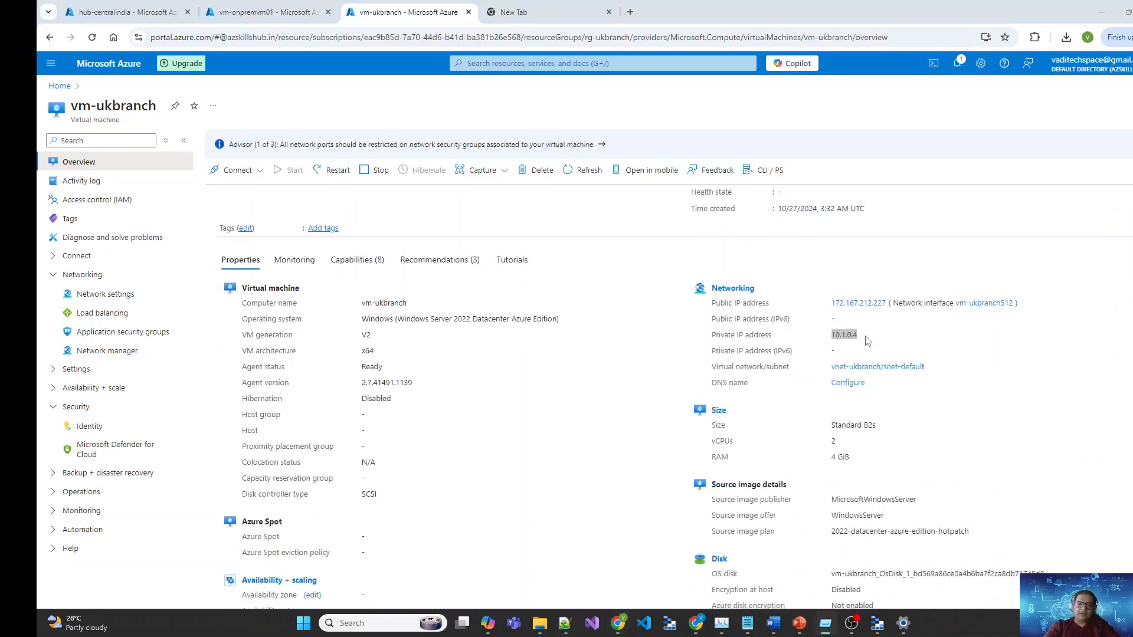
left_click_drag(37, 531, 596, 390)
type("cmd")
key("Return")
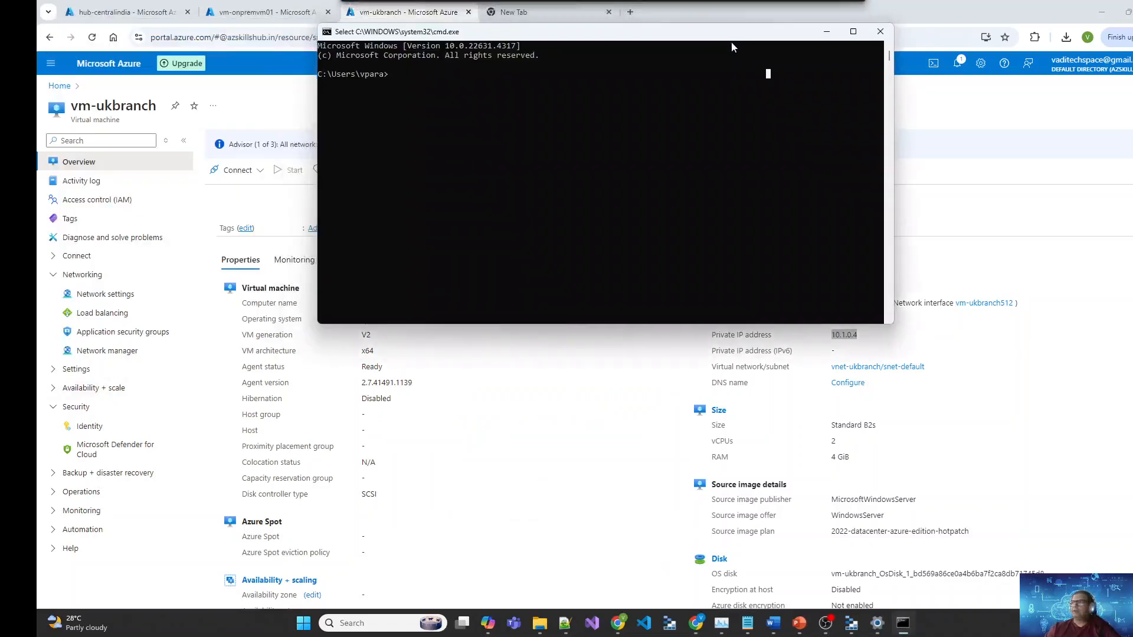
type("ipco")
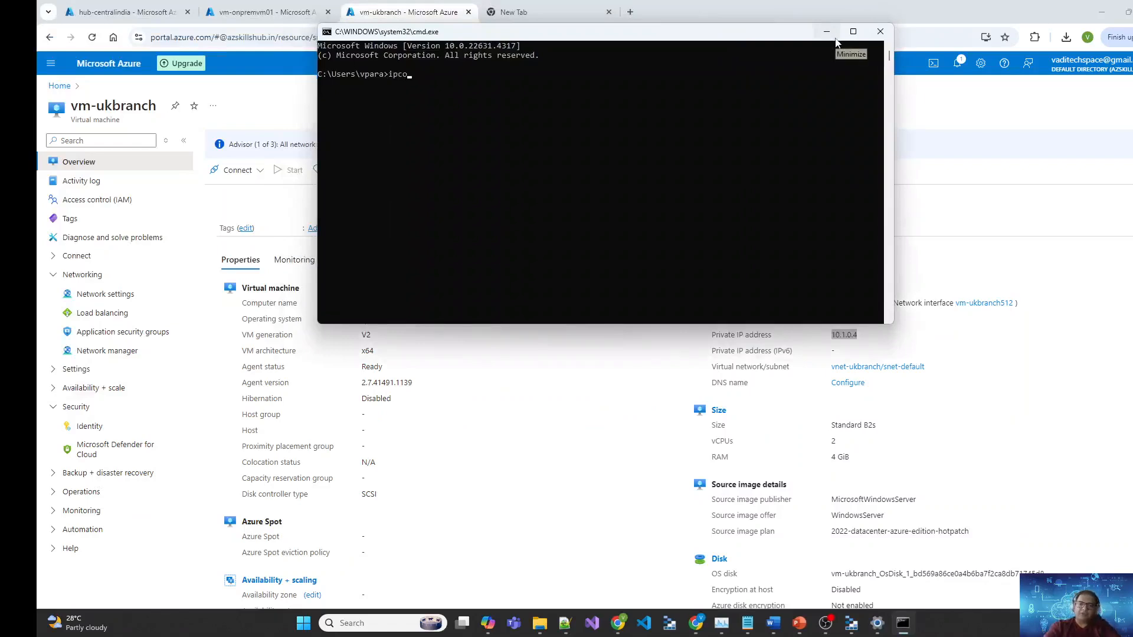
type("nfig /all")
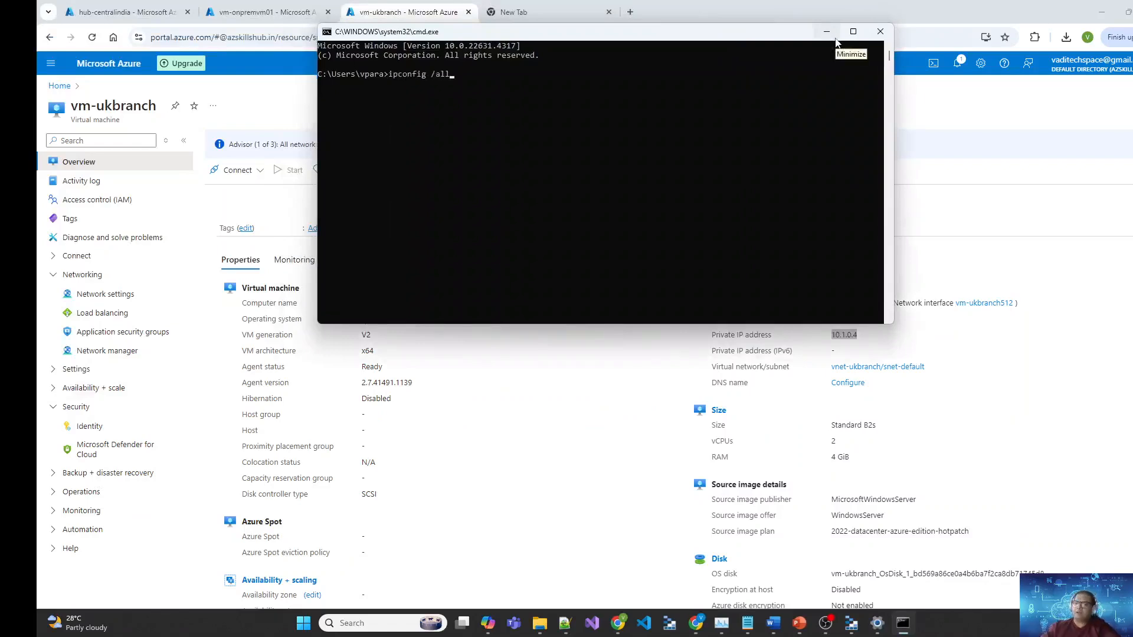
key("Return")
Step: Mark the wan-corporate_hub-centralindia VPN adapter and its IPv4 address 10.4.0.2
scroll(685, 251, "up", 9)
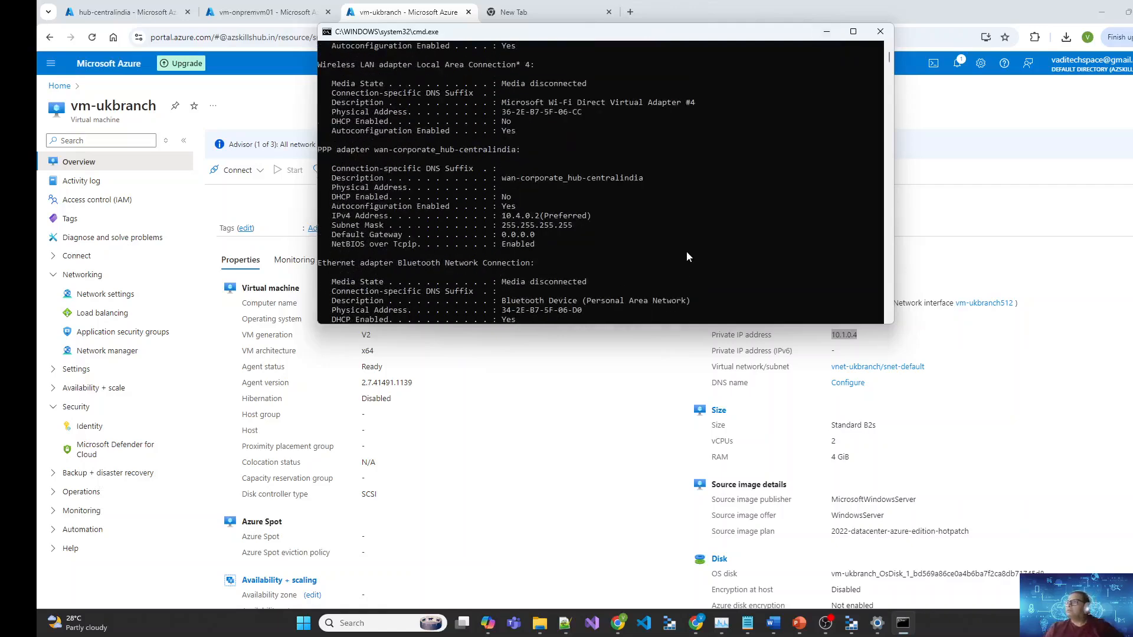
scroll(686, 251, "down", 1)
left_click_drag(503, 235, 653, 241)
left_click_drag(499, 273, 539, 277)
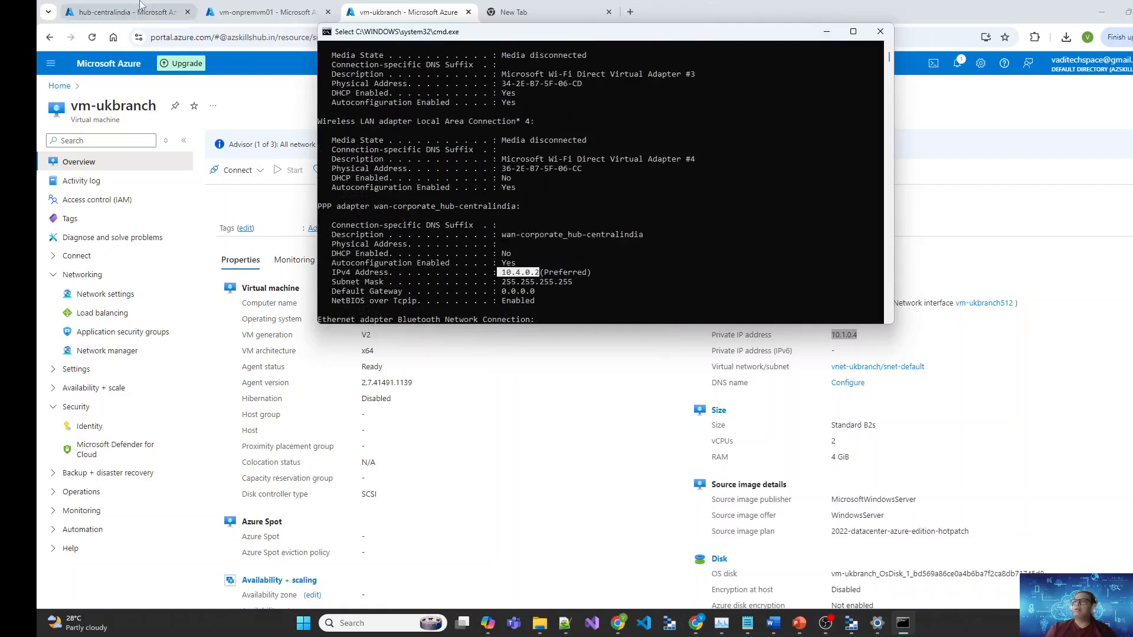
left_click(121, 12)
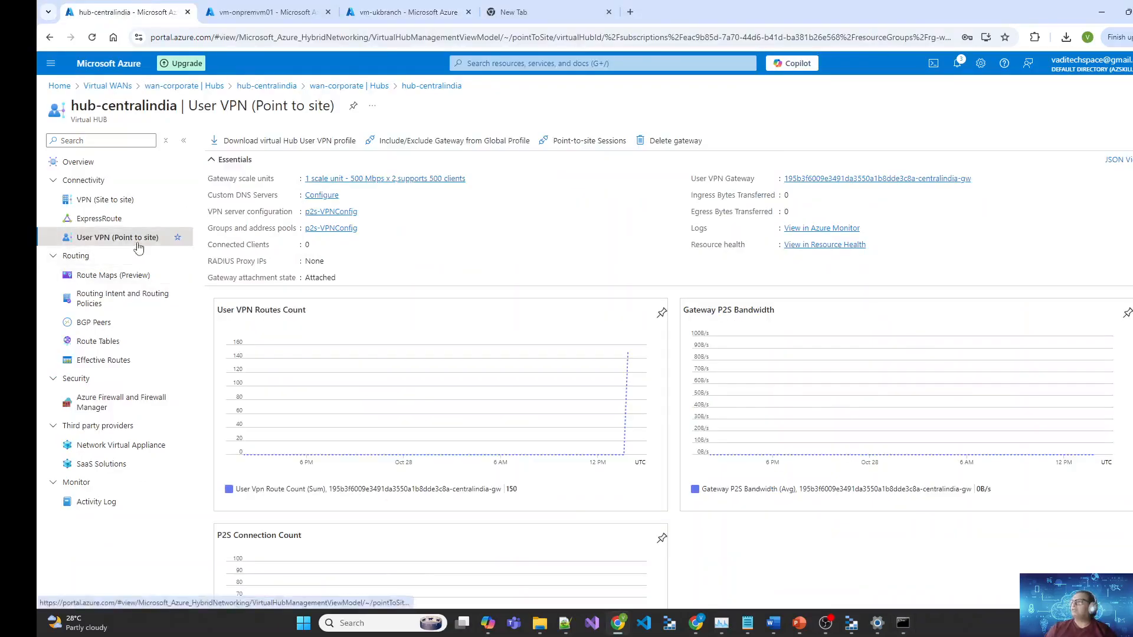
Step: Reload hub-centralindia's User VPN page via Overview so it reports 1 connected client
left_click(77, 160)
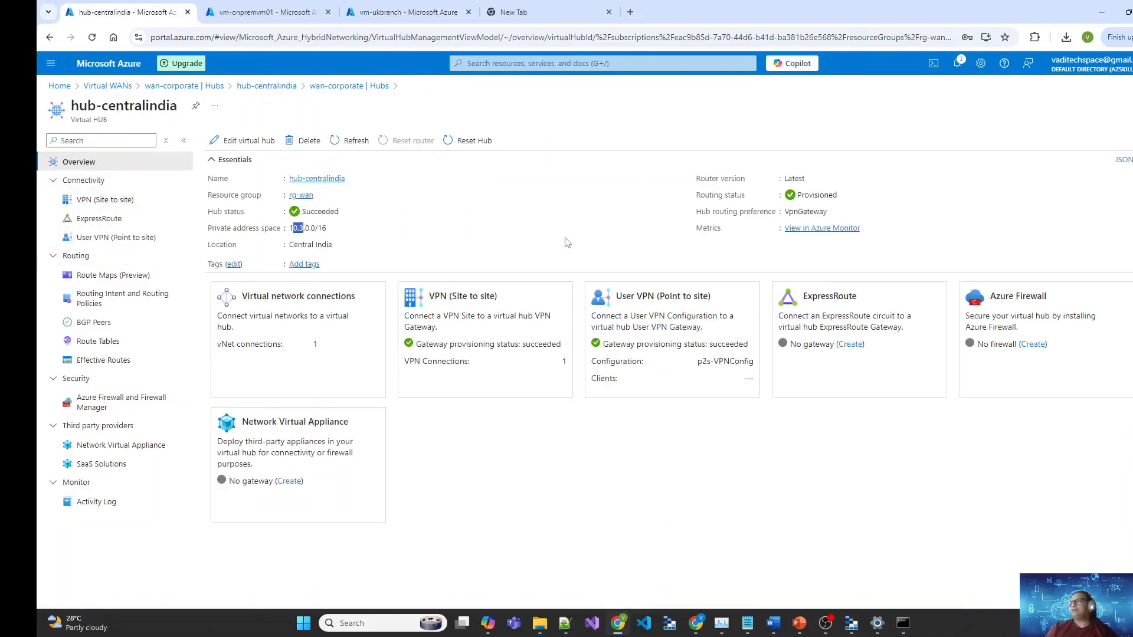
left_click(116, 238)
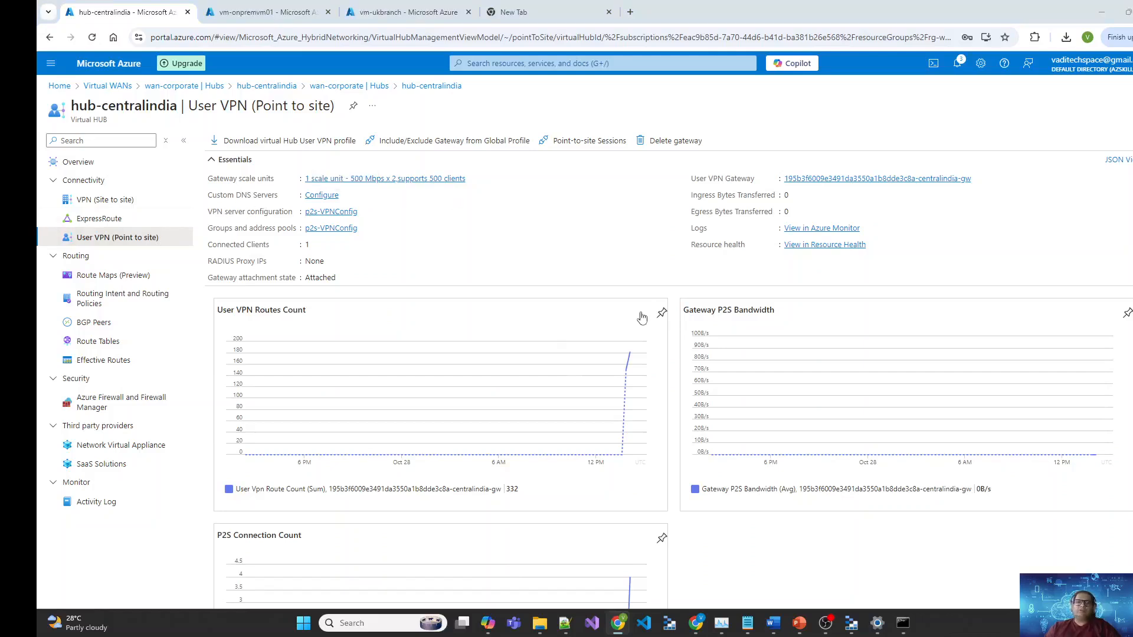
Step: Back in Command Prompt, print the routing table with route print
key("alt+Tab")
right_click(613, 282)
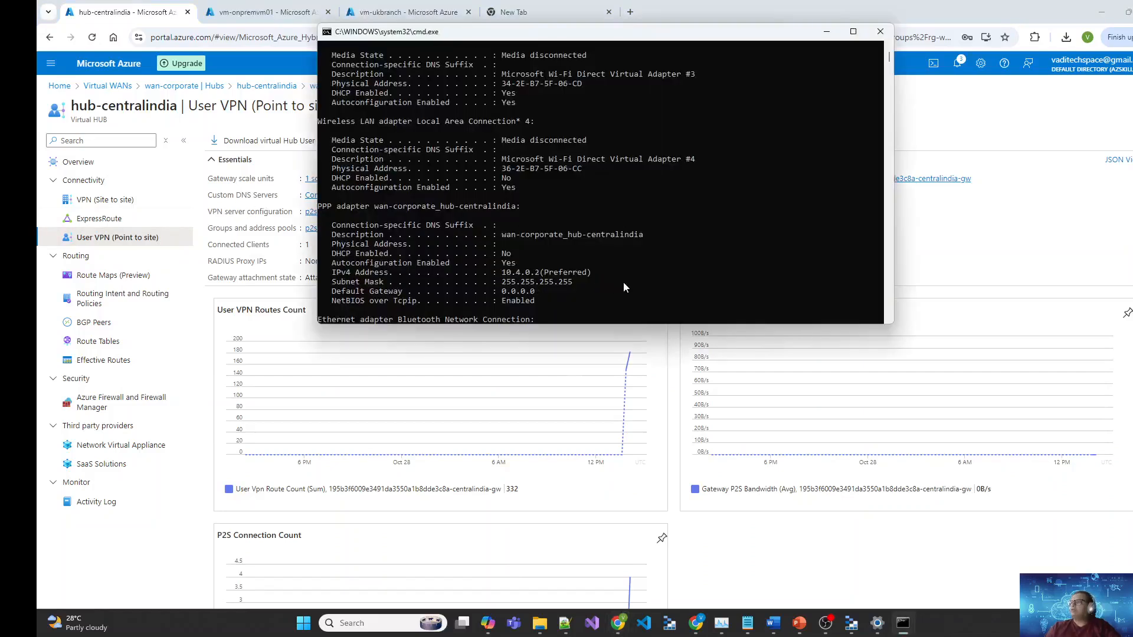
scroll(624, 281, "down", 15)
scroll(747, 117, "up", 6)
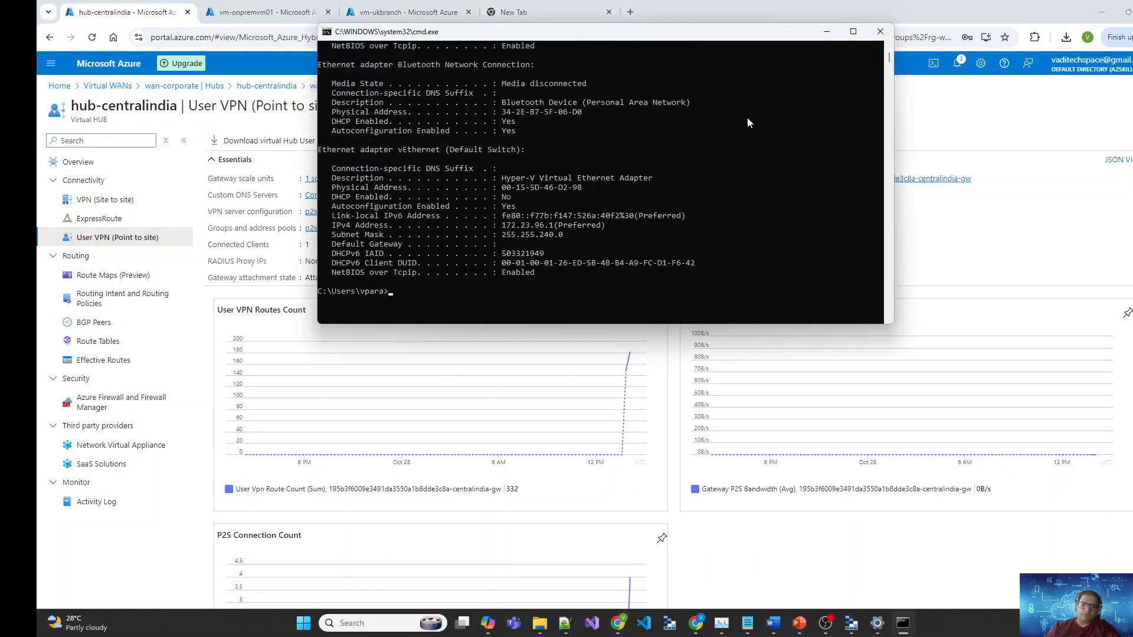
type("route print")
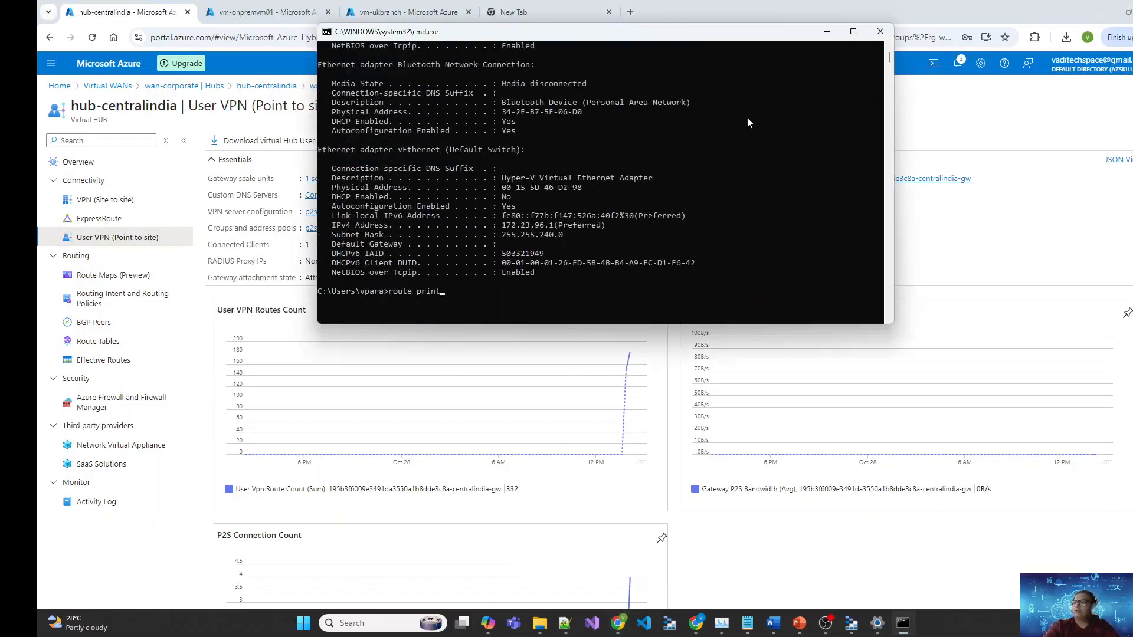
key("Return")
Step: Mark the 10.1.0.0/255.255.0.0 route that goes through the VPN interface 10.4.0.2
scroll(734, 177, "up", 1)
scroll(731, 191, "up", 5)
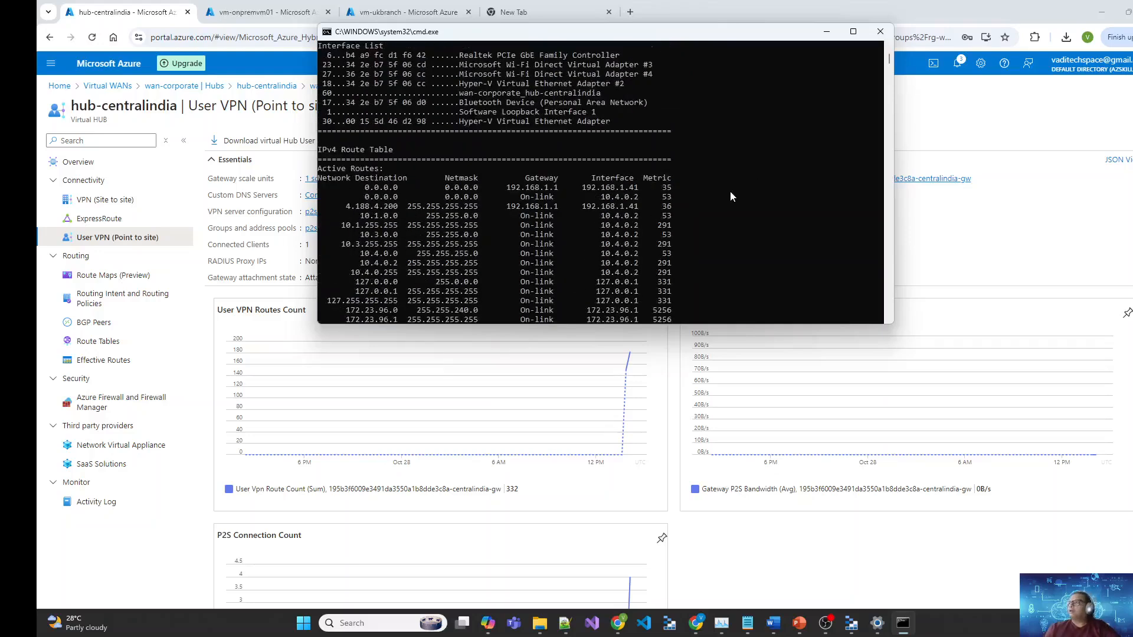
scroll(730, 191, "down", 2)
scroll(731, 197, "down", 3)
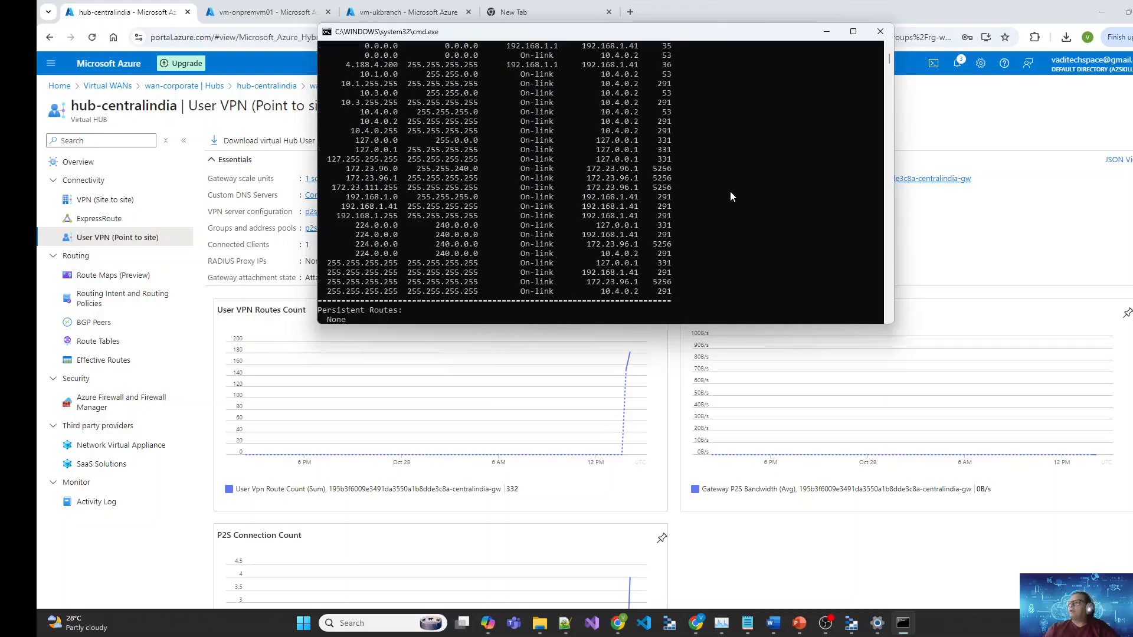
scroll(731, 192, "up", 2)
left_click_drag(639, 131, 600, 135)
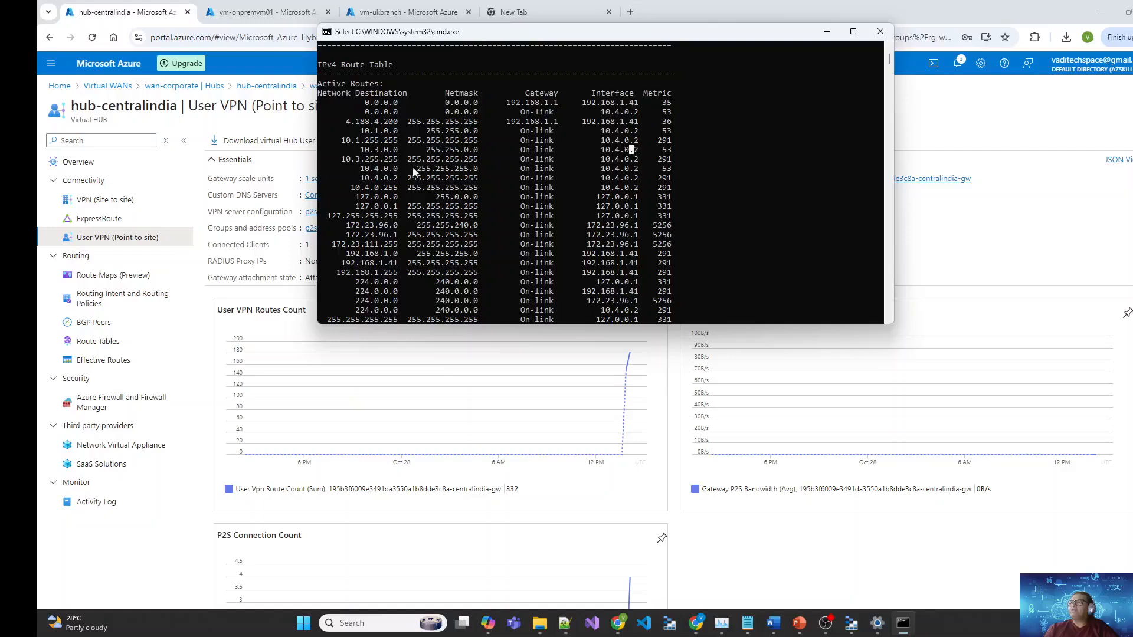
left_click_drag(643, 130, 364, 134)
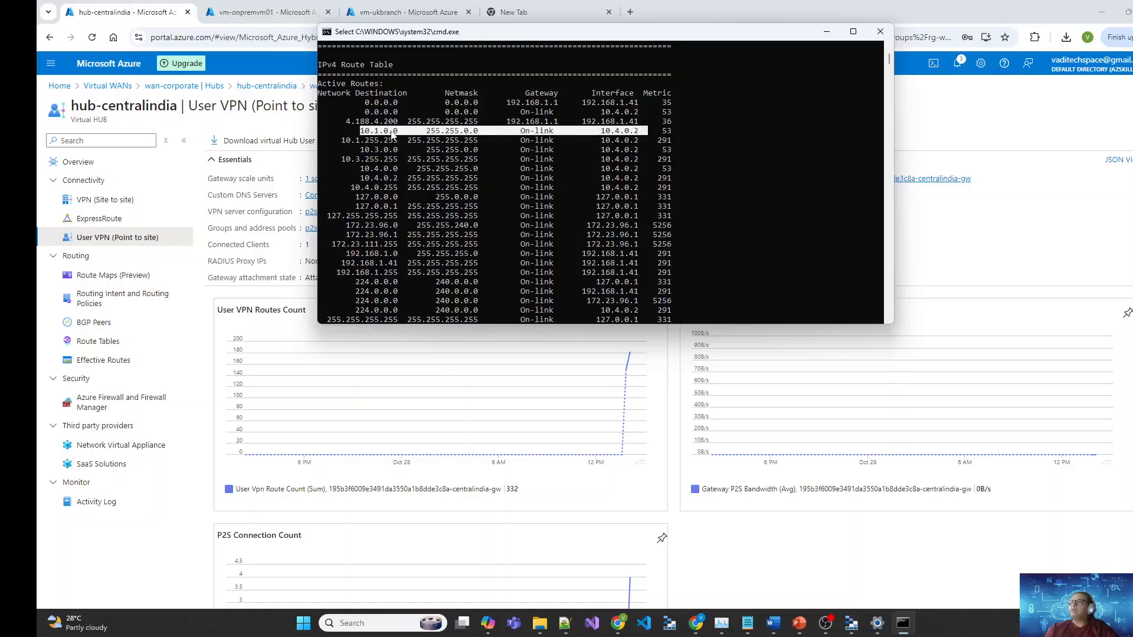
left_click(407, 11)
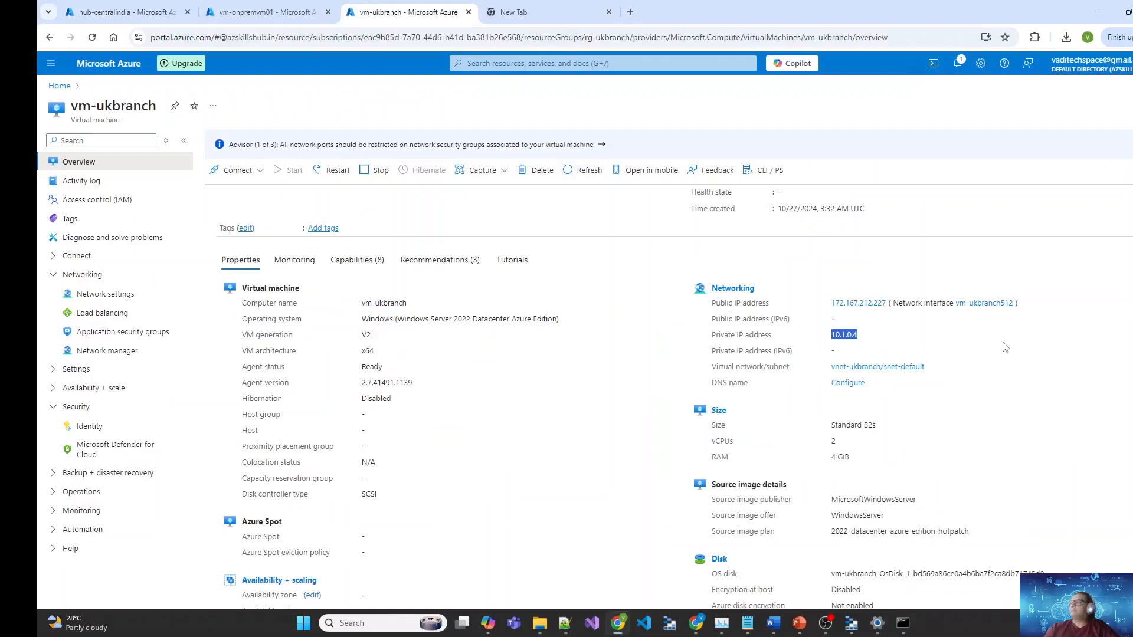
Step: Return to Command Prompt, exit text-marking mode and start a ping command
left_click(109, 7)
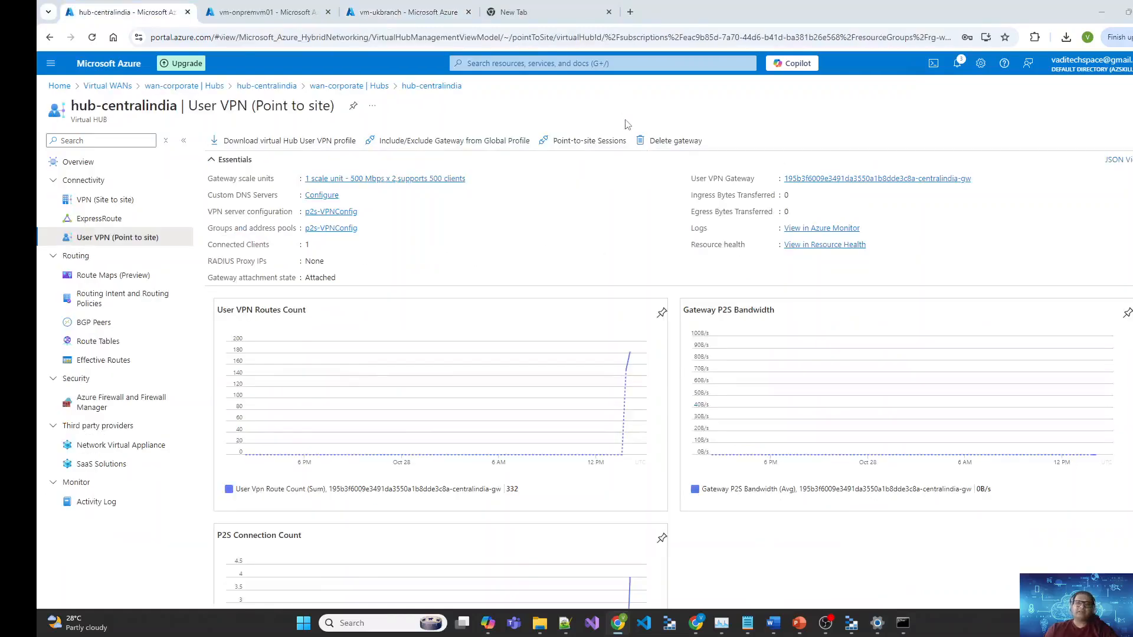
key("alt+Tab")
scroll(793, 189, "down", 10)
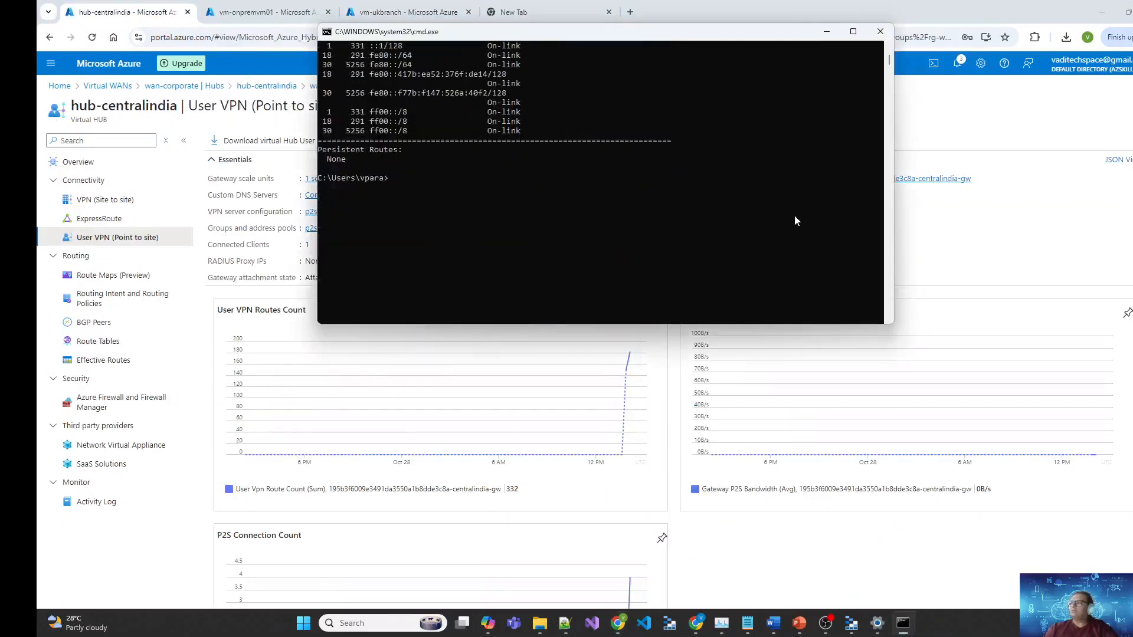
left_click(585, 205)
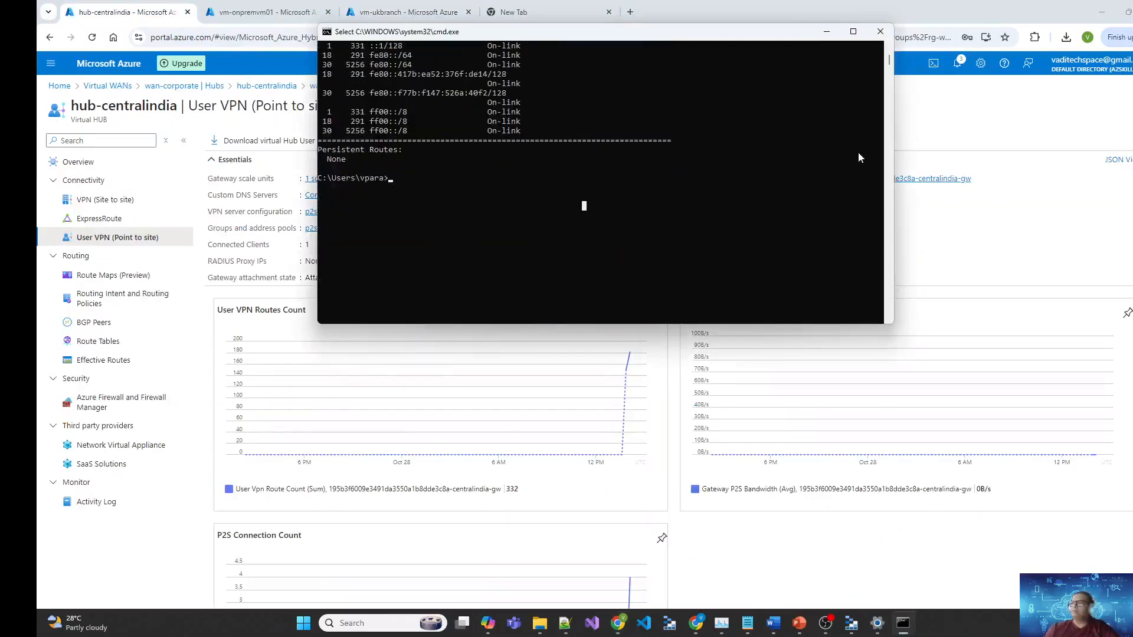
key("Escape")
type("ping")
Step: Ping the UK branch VM at 10.1.0.4, getting four replies with 0% loss
key("alt+Tab")
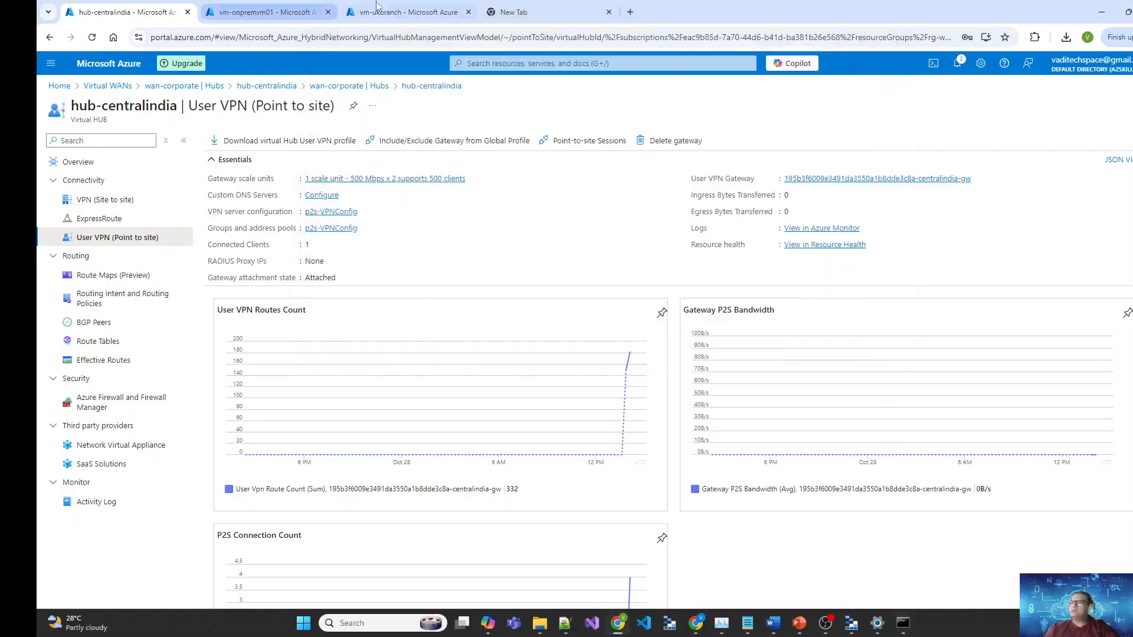
left_click(360, 8)
left_click(848, 354)
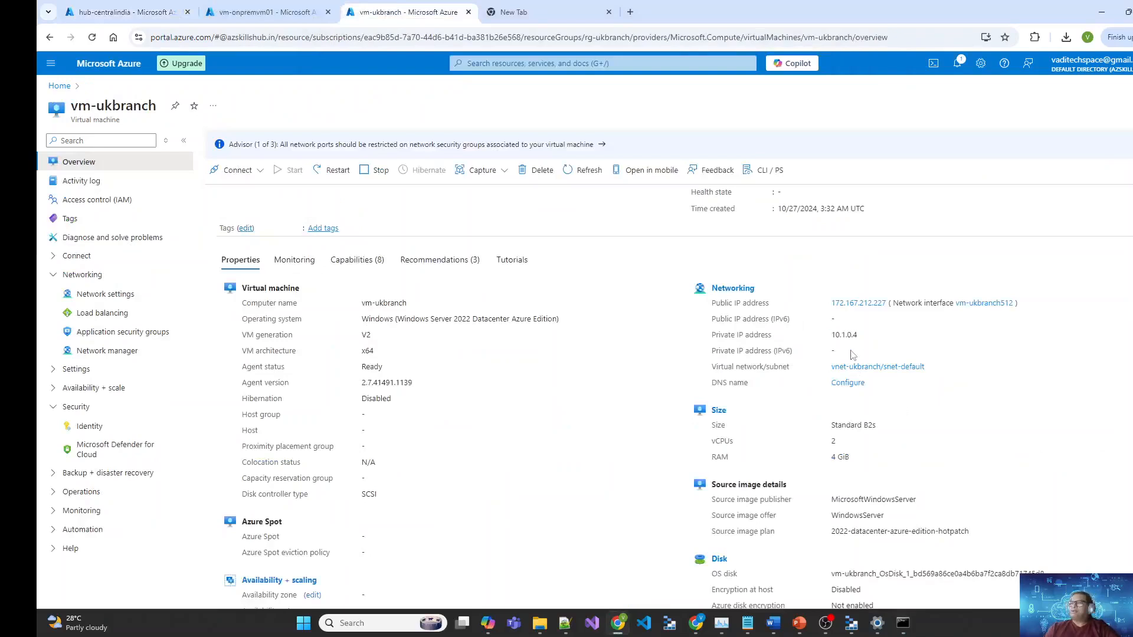
left_click_drag(861, 337, 836, 336)
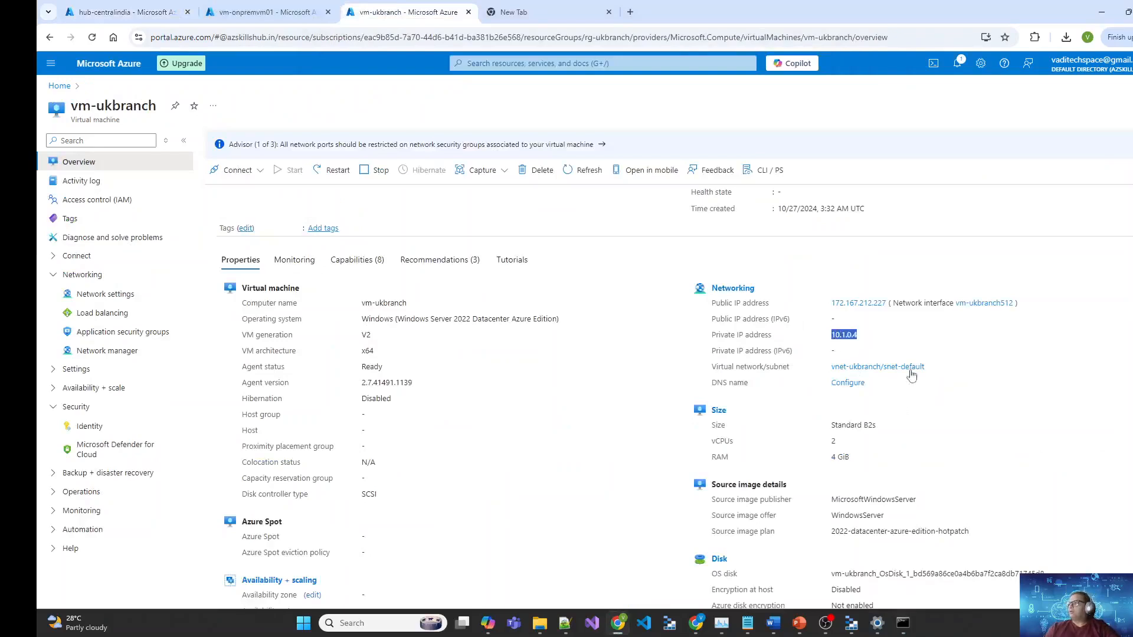
key("alt+Tab")
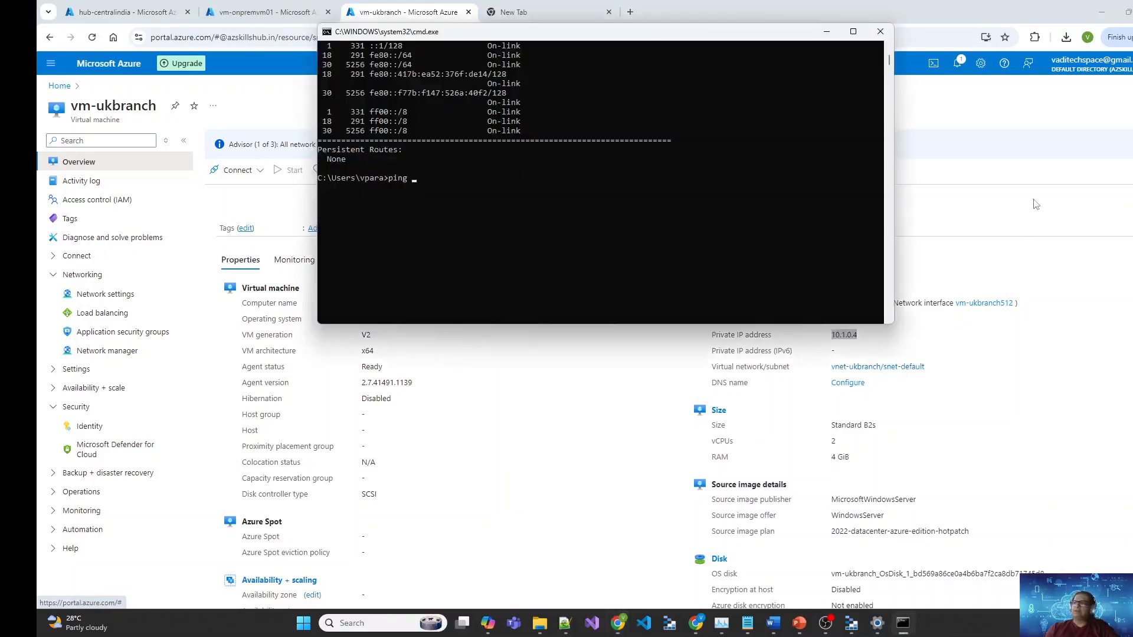
type("10.1.0.4")
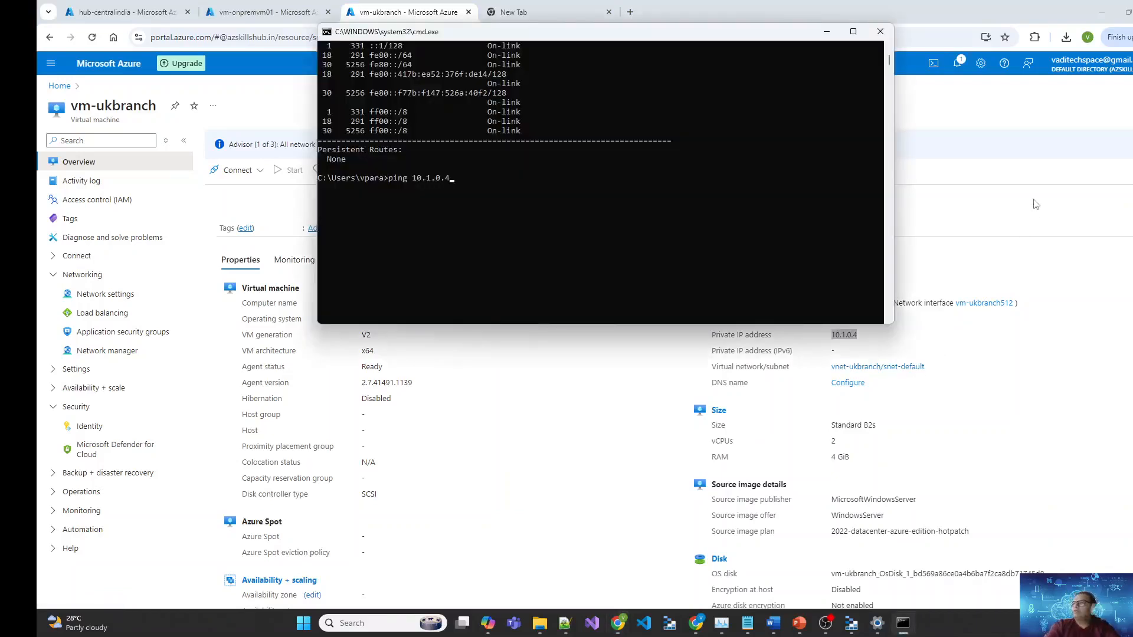
key("Return")
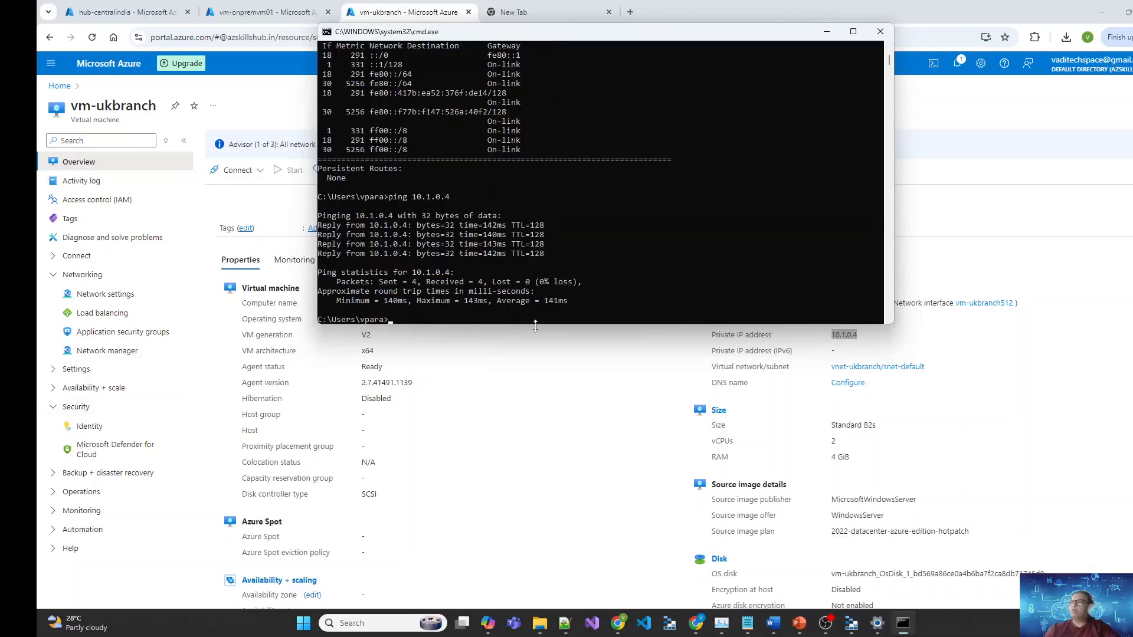
left_click(251, 15)
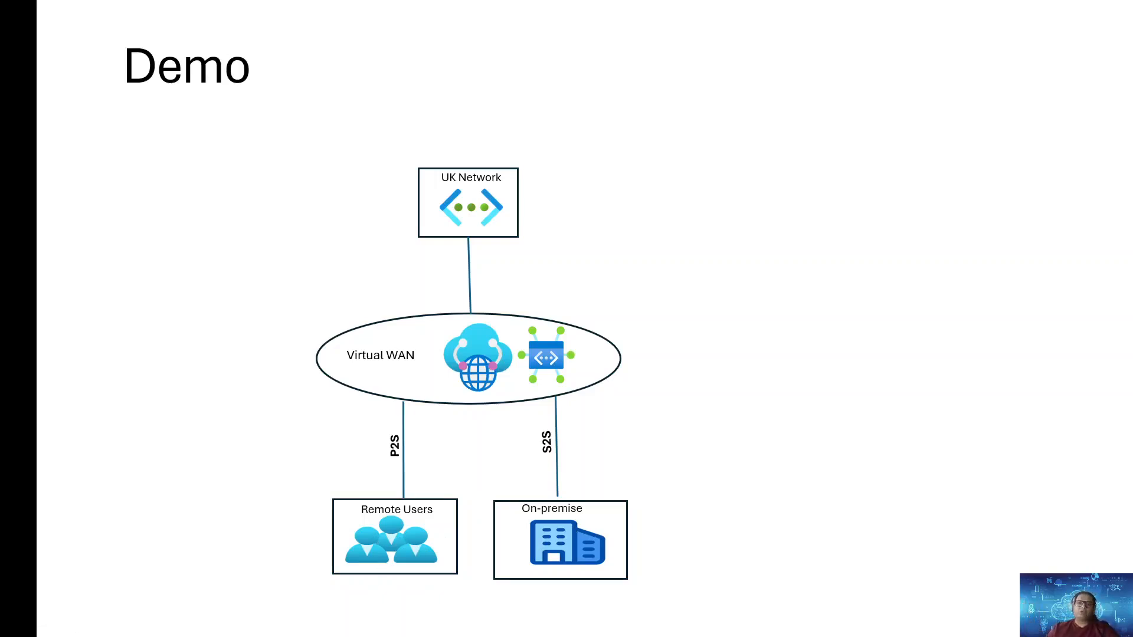
key("alt+Tab")
left_click(564, 13)
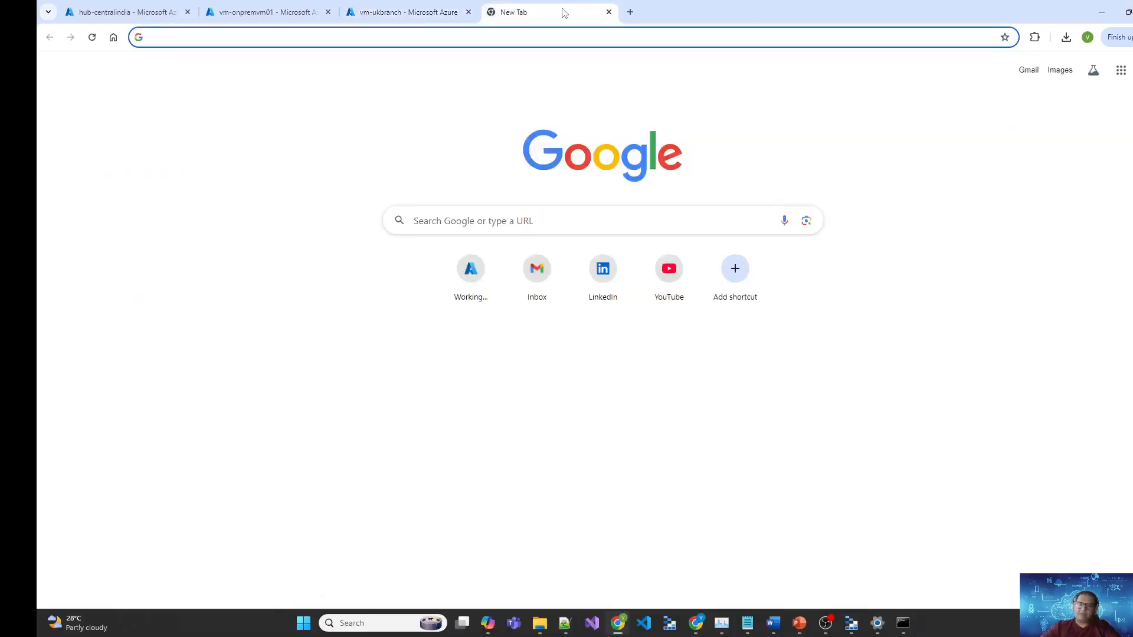
type("http://")
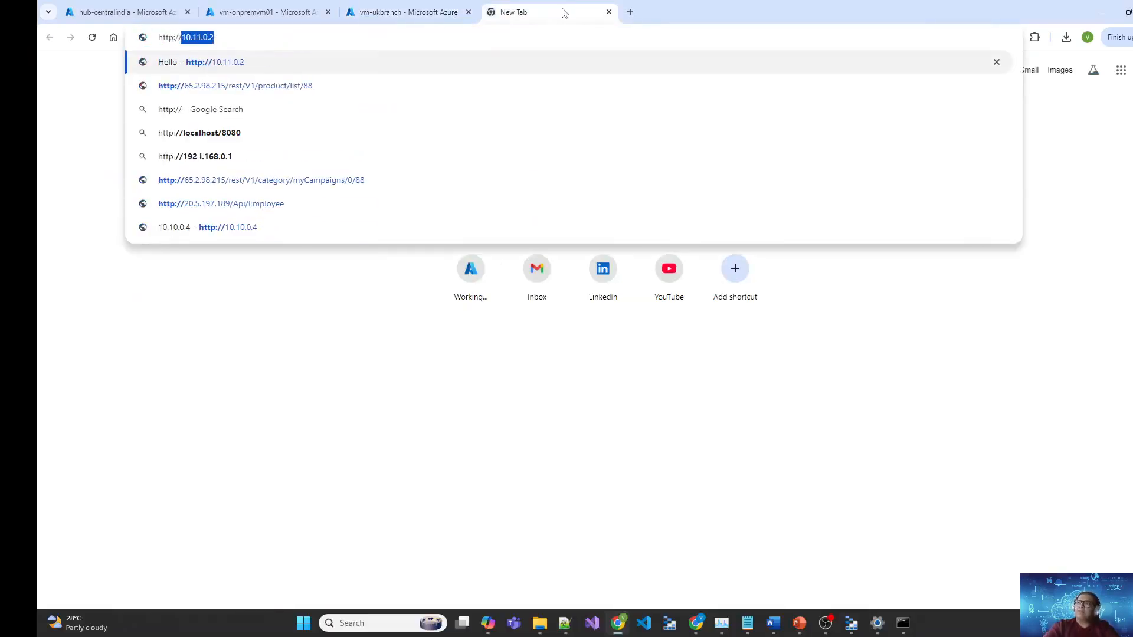
key("Right")
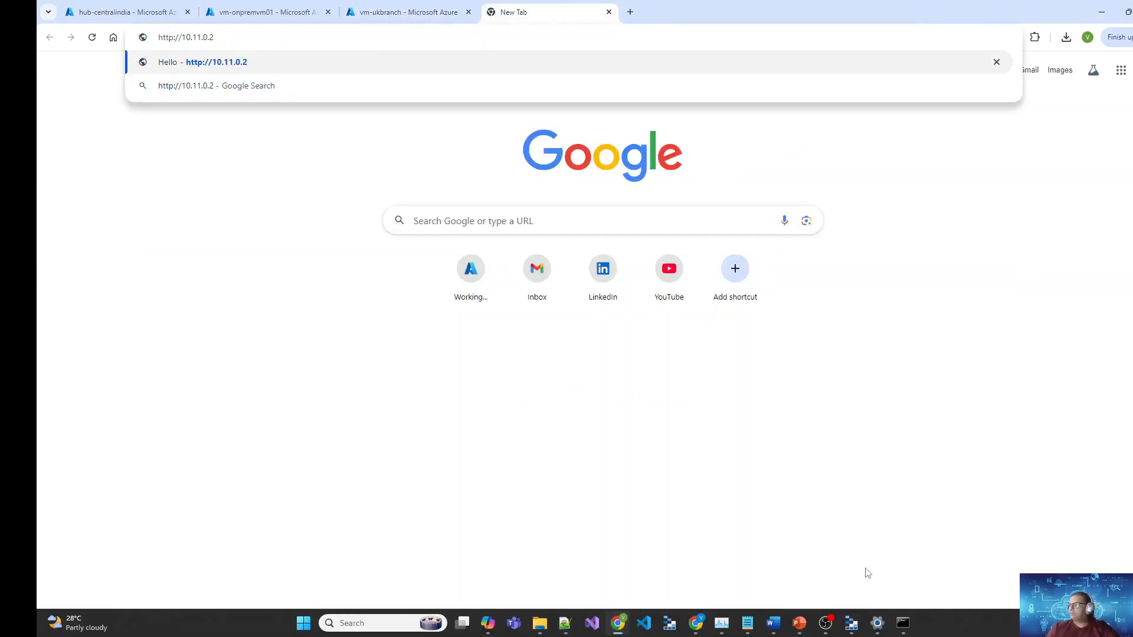
left_click(905, 626)
scroll(665, 181, "up", 10)
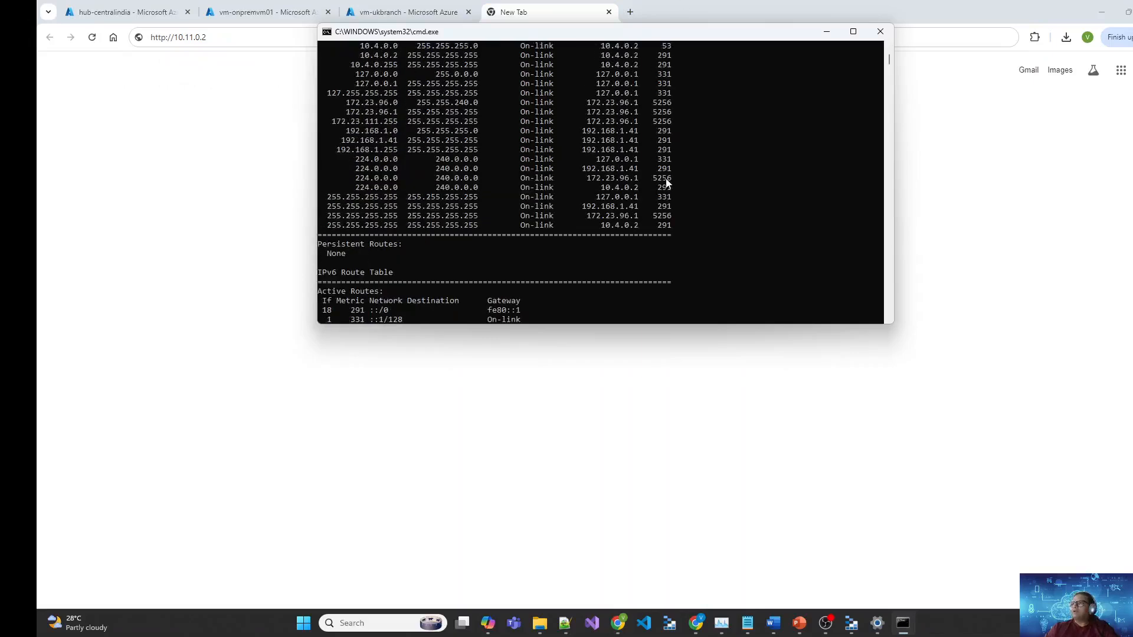
scroll(666, 184, "down", 4)
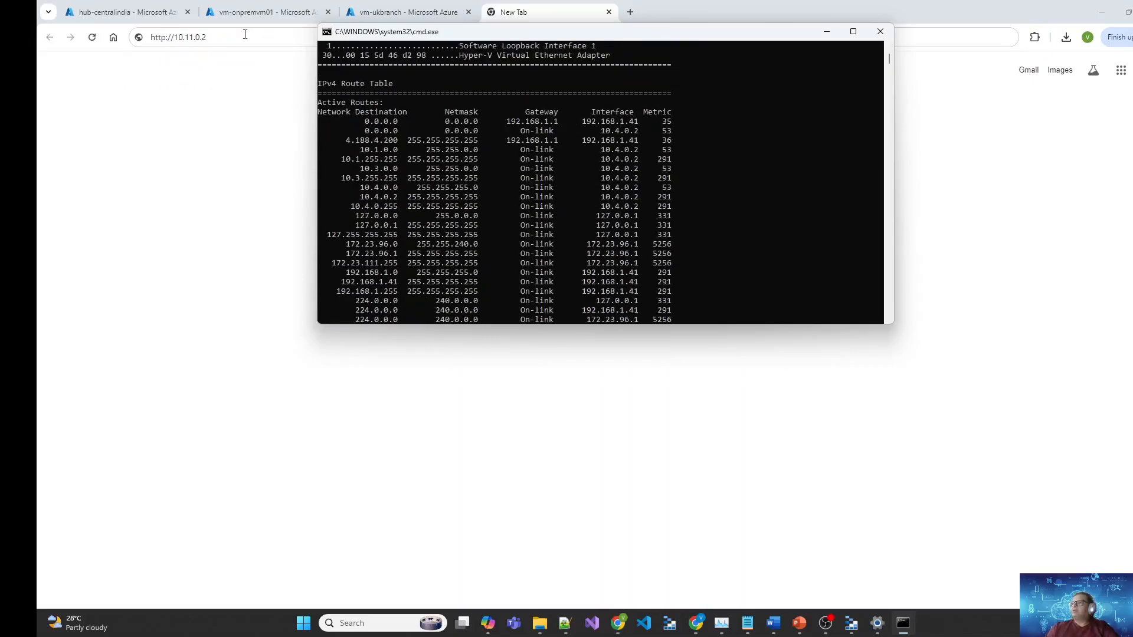
left_click(266, 39)
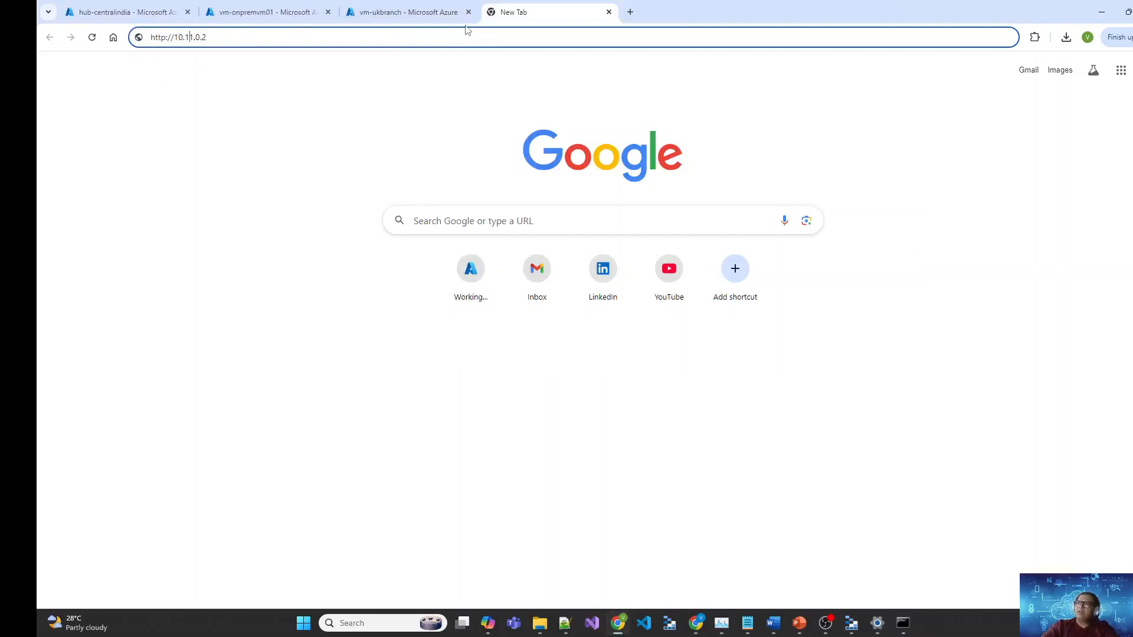
type("4")
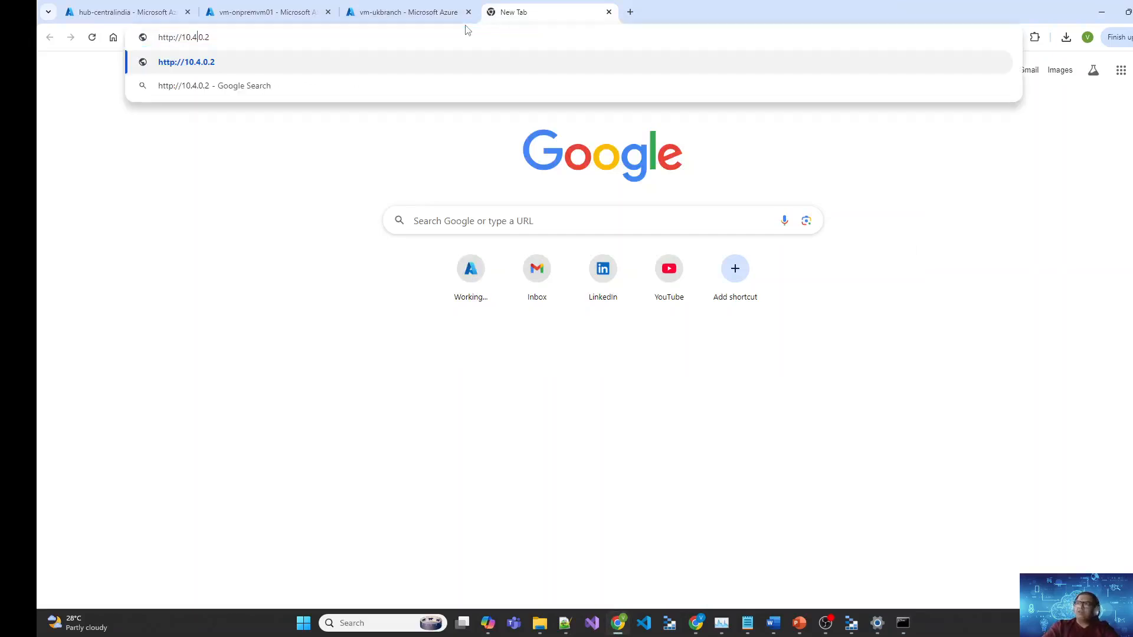
key("Return")
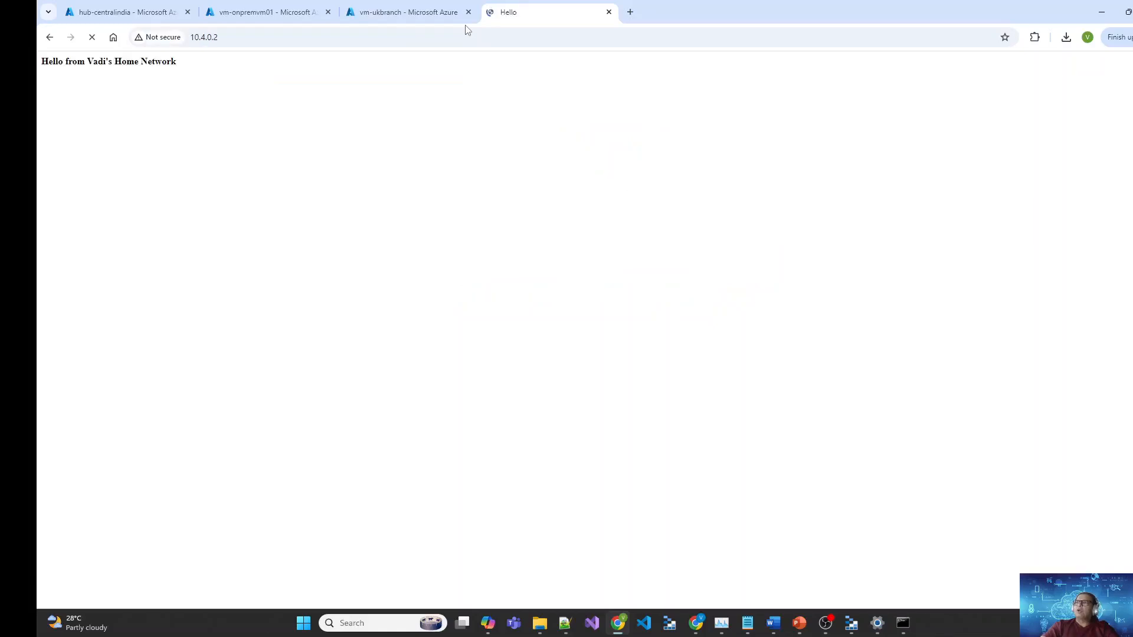
left_click_drag(180, 64, 141, 61)
left_click(126, 72)
left_click(253, 40)
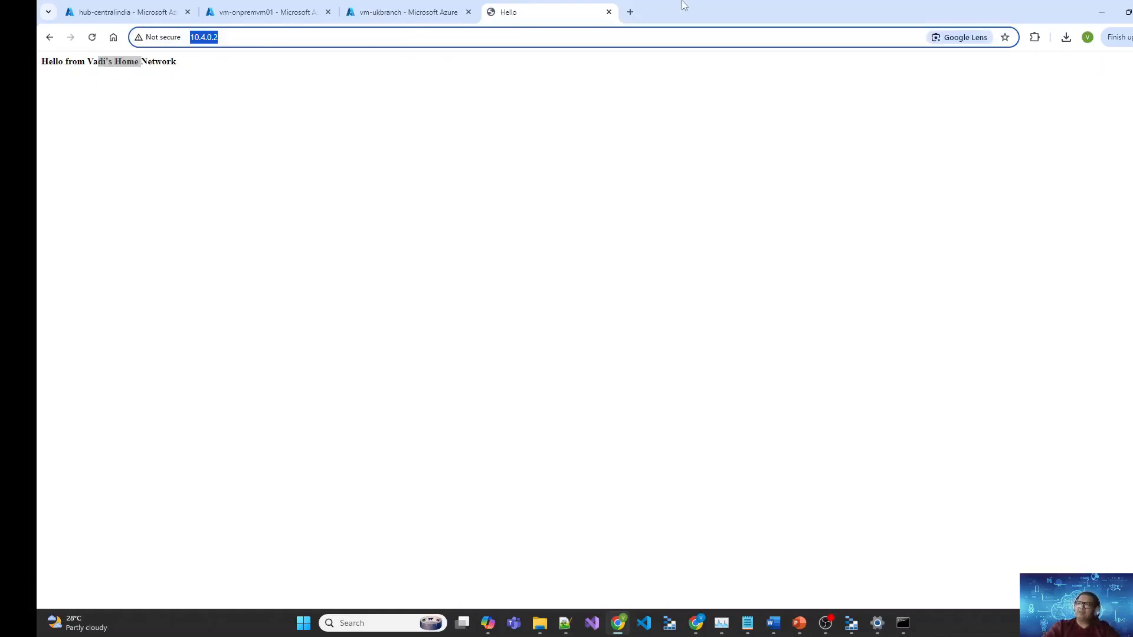
type("http://l")
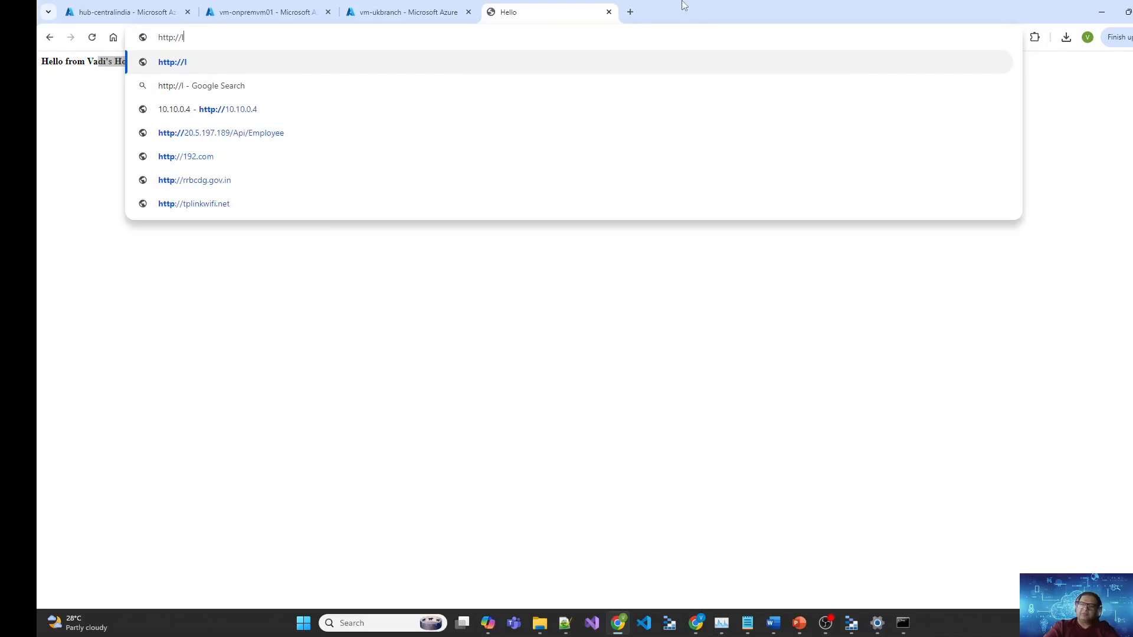
type("ocalhost")
key("Return")
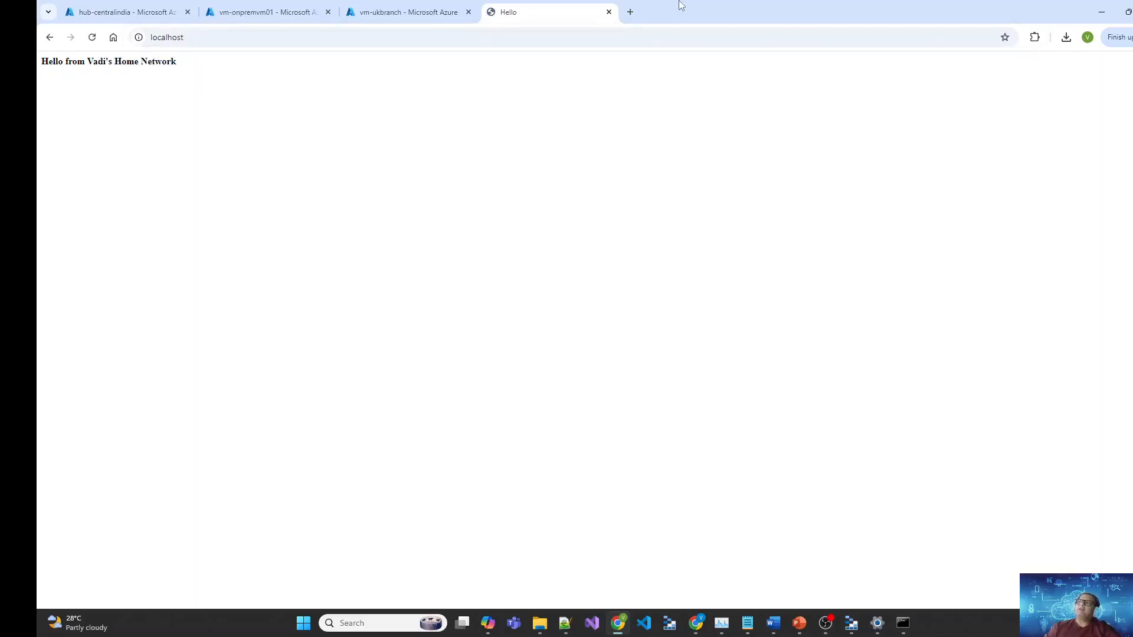
left_click_drag(169, 71, 59, 77)
left_click(396, 134)
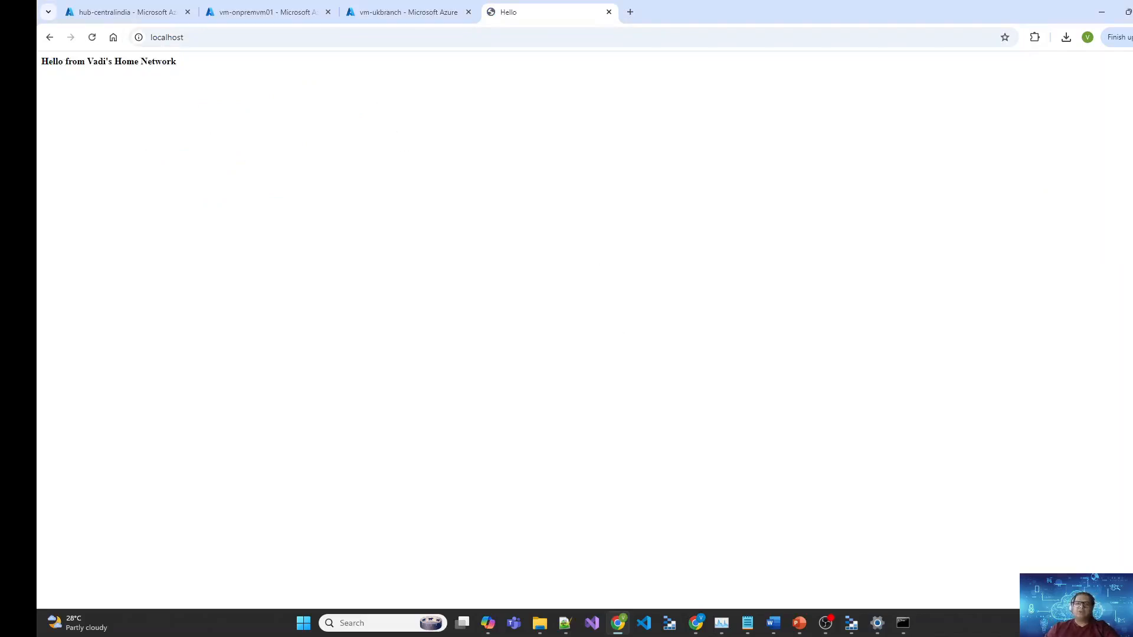
left_click(165, 8)
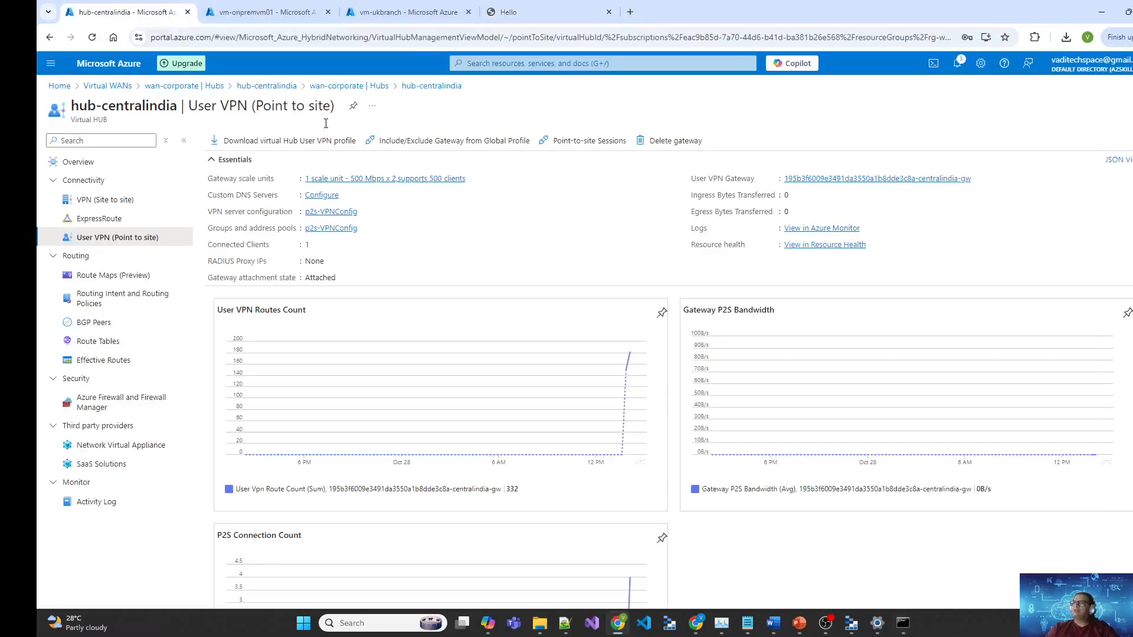
Step: Navigate from Home through Virtual WANs and wan-corporate's hubs to hub-centralindia
left_click(269, 4)
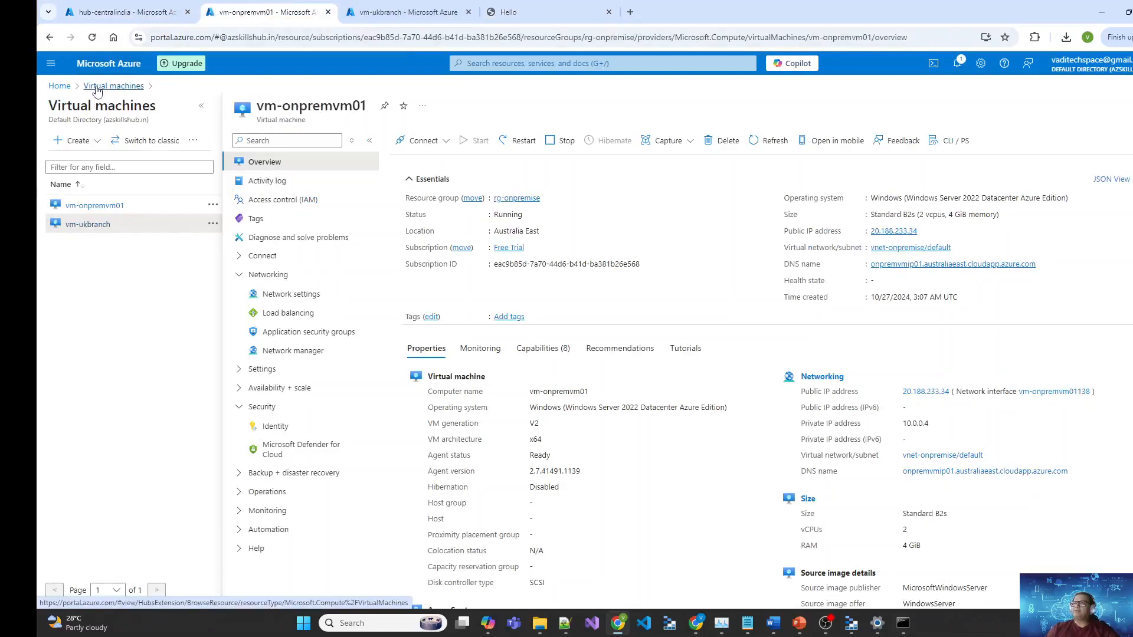
left_click(61, 87)
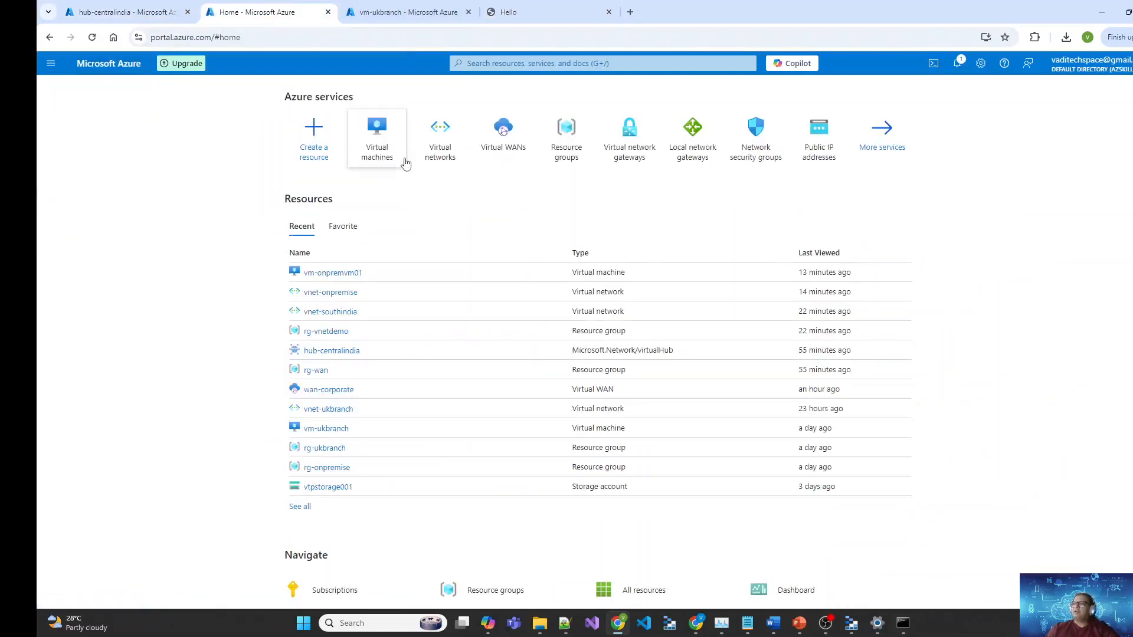
left_click(513, 154)
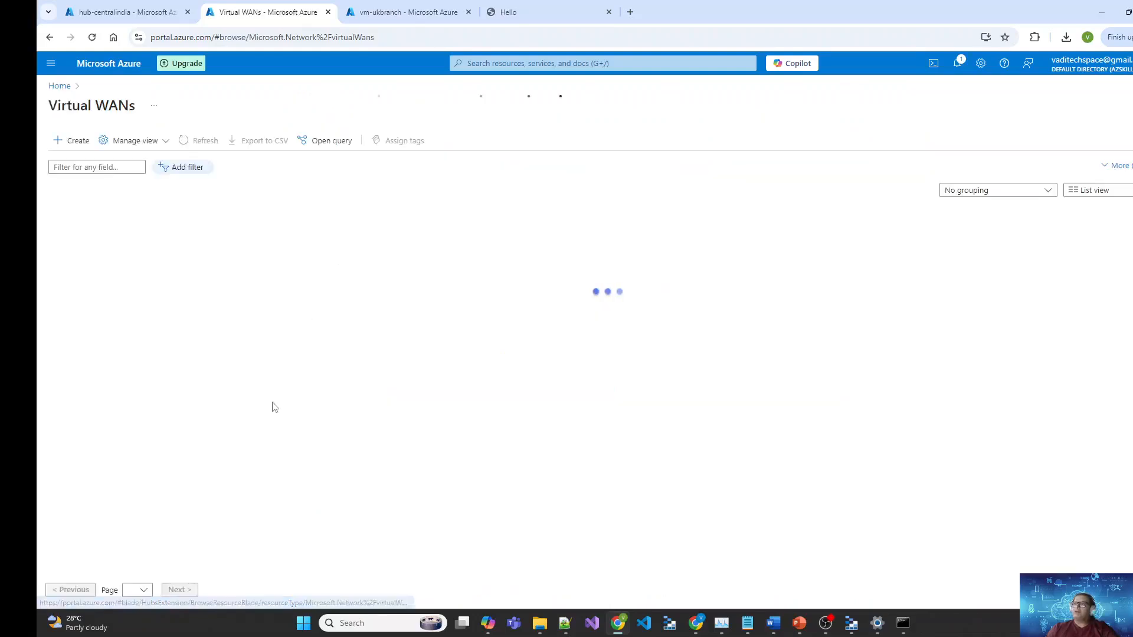
left_click(113, 237)
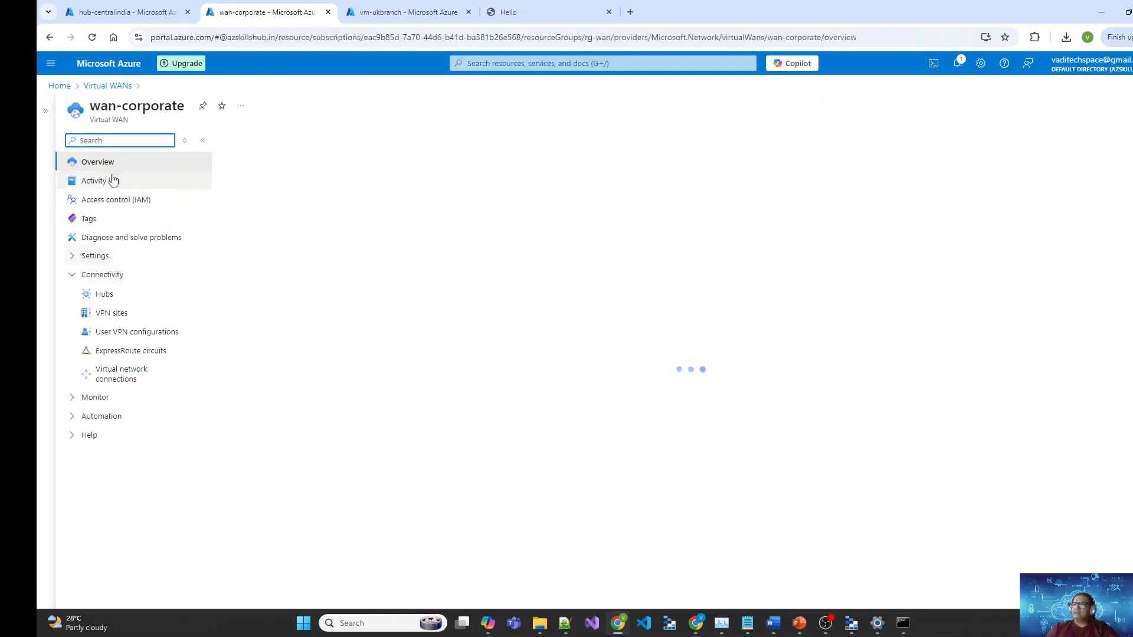
left_click(116, 298)
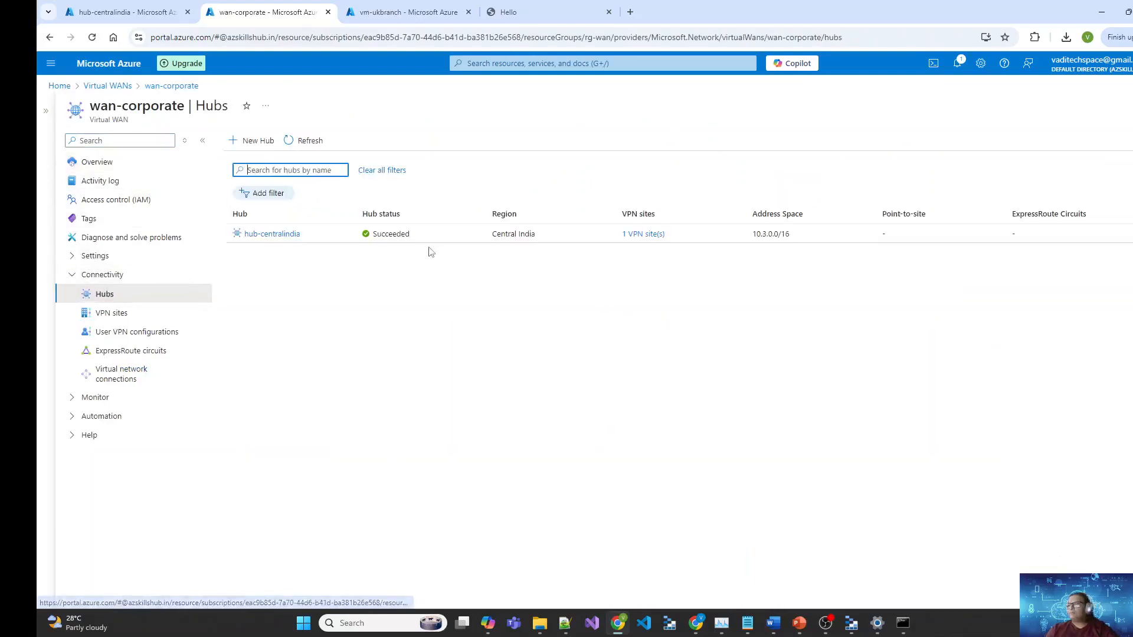
left_click(290, 235)
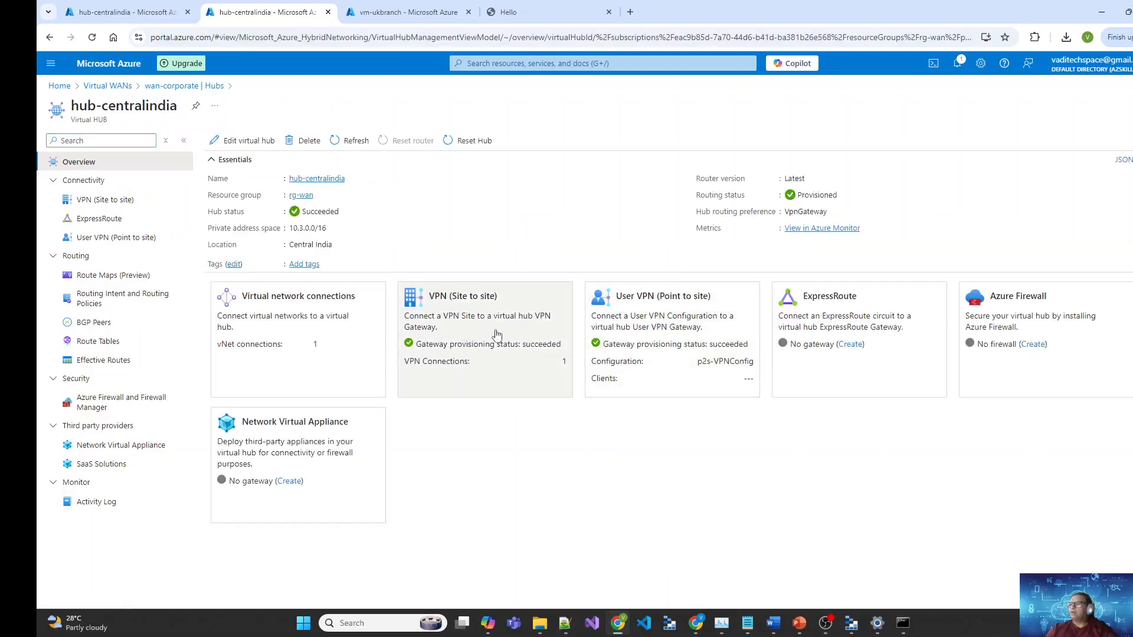
Step: Open VPN (Site to site) and expand vpn-onpremise, noting OnpremiseLink is Not connected
left_click(496, 335)
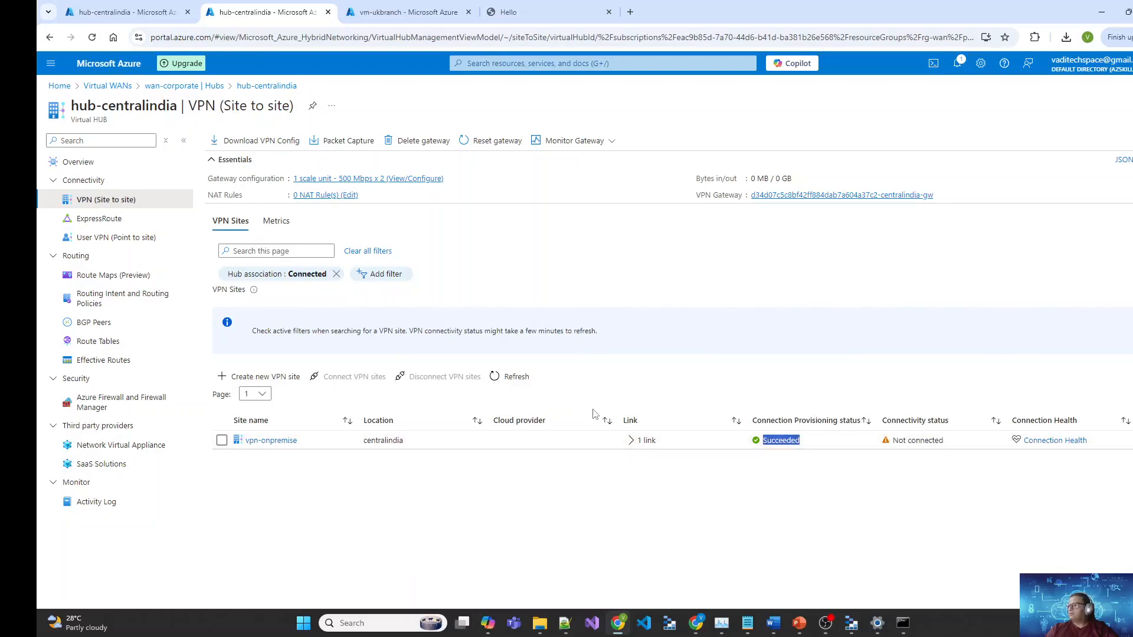
left_click(631, 441)
left_click_drag(960, 458, 889, 460)
left_click(908, 510)
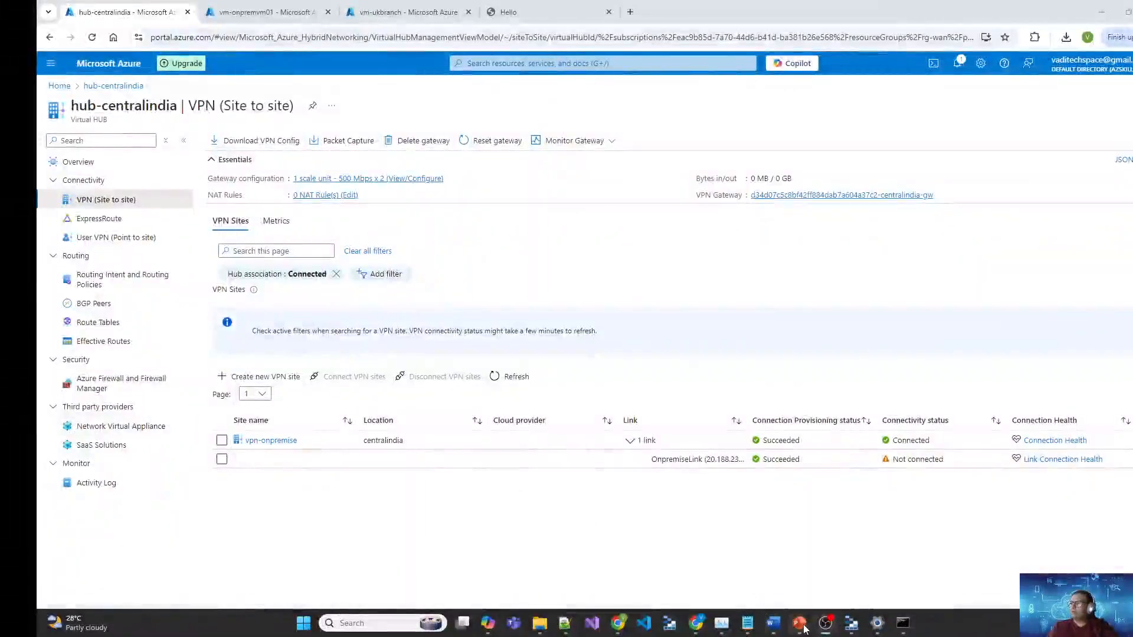
Step: Review the Demo network slide, then highlight OnpremiseLink's address and Not connected status
mouse_move(804, 629)
left_click(863, 580)
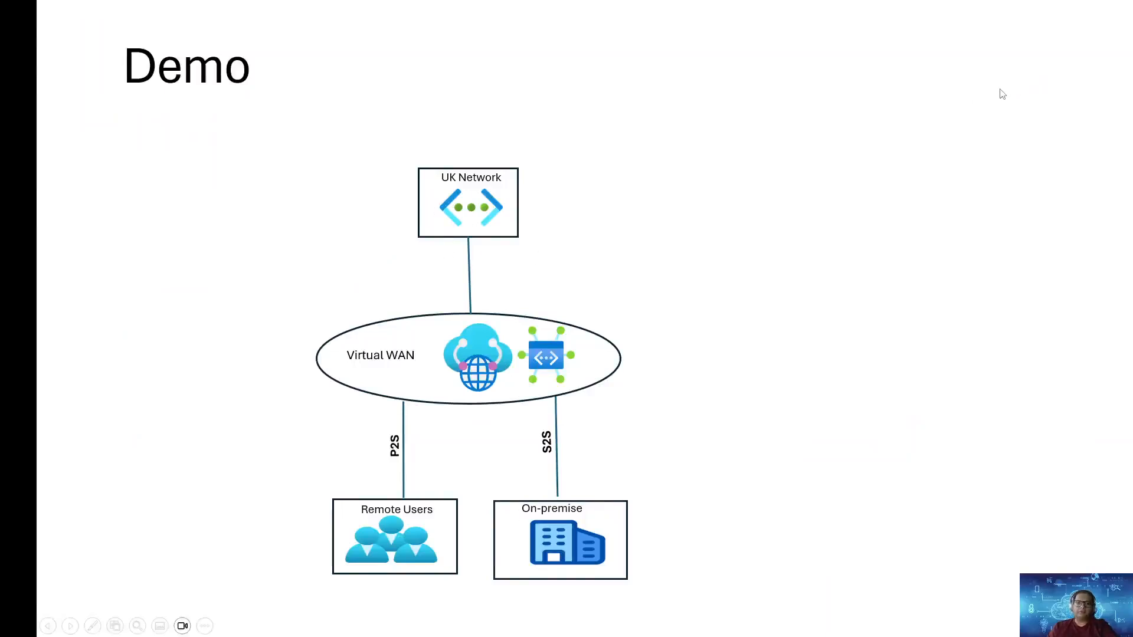
key("alt+Tab")
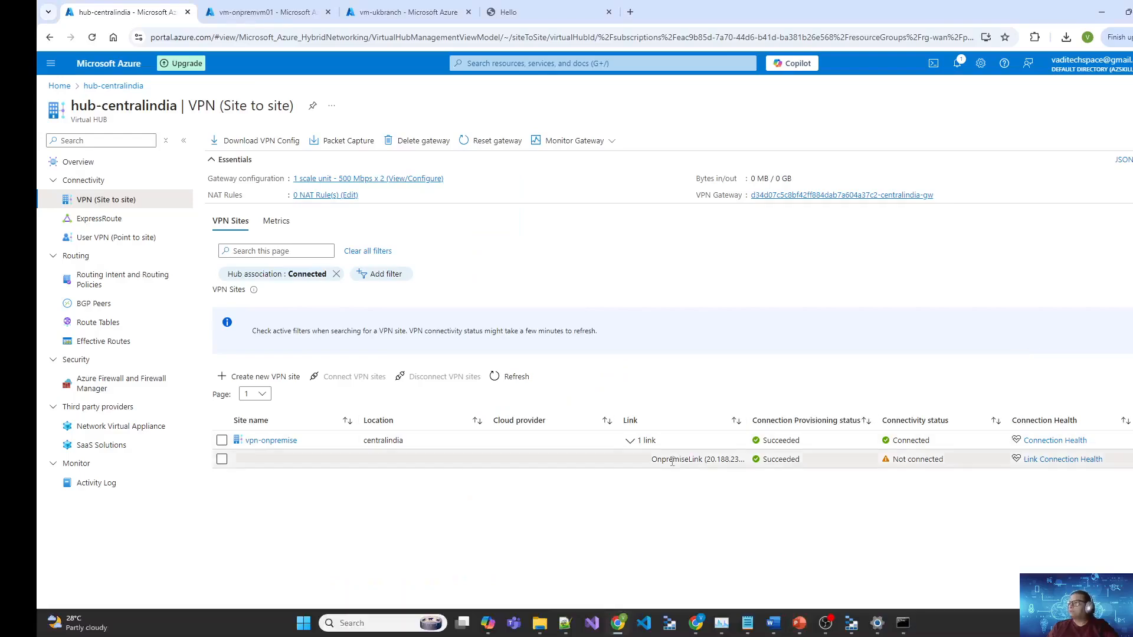
left_click_drag(672, 462, 745, 462)
left_click_drag(950, 460, 885, 466)
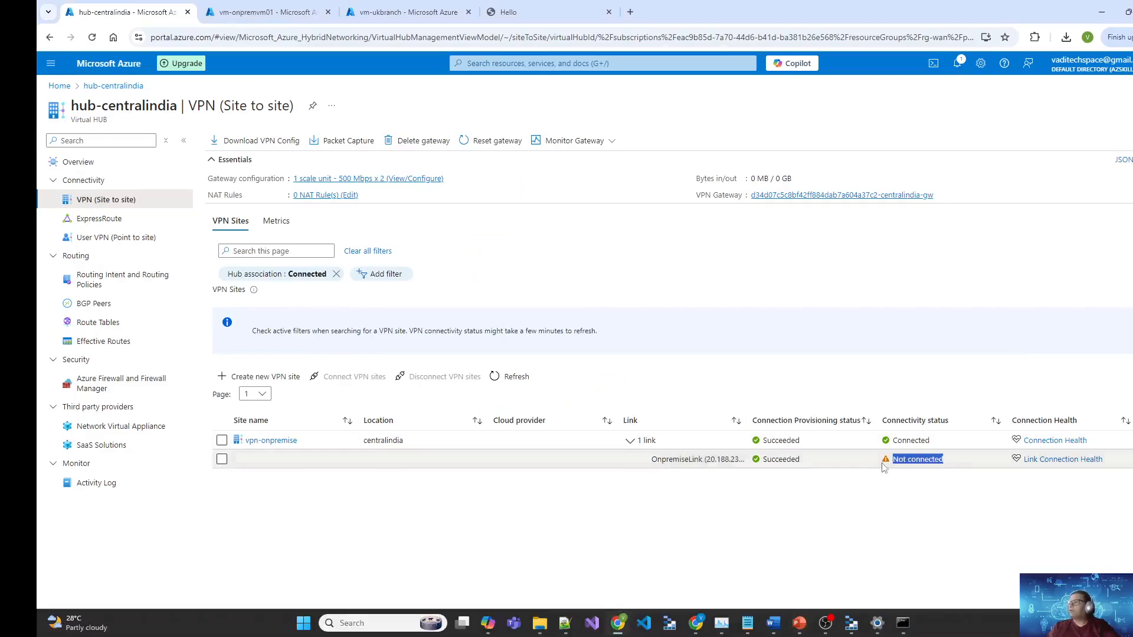
Step: Copy vm-onpremvm01's public IP address 20.188.233.34 from its overview
left_click(283, 7)
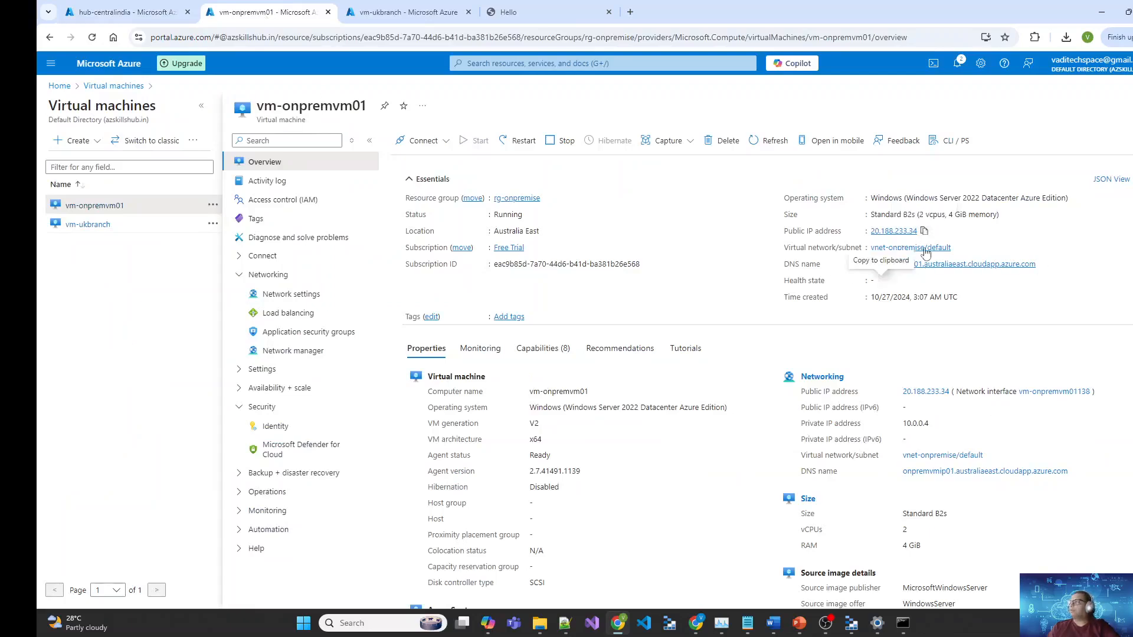
left_click(124, 11)
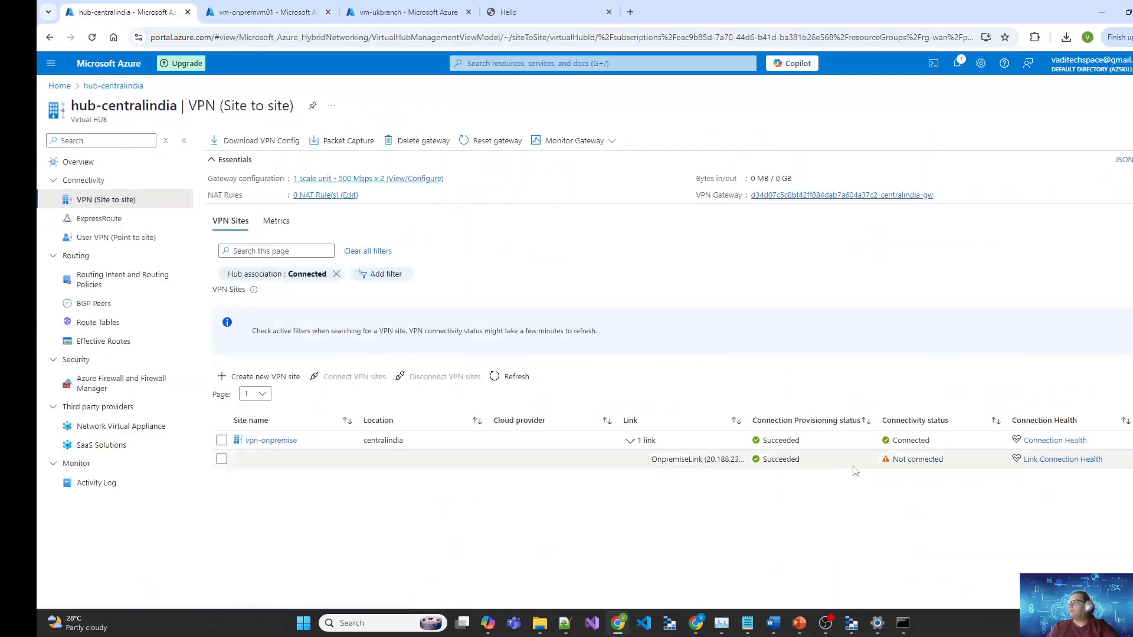
left_click_drag(720, 460, 741, 459)
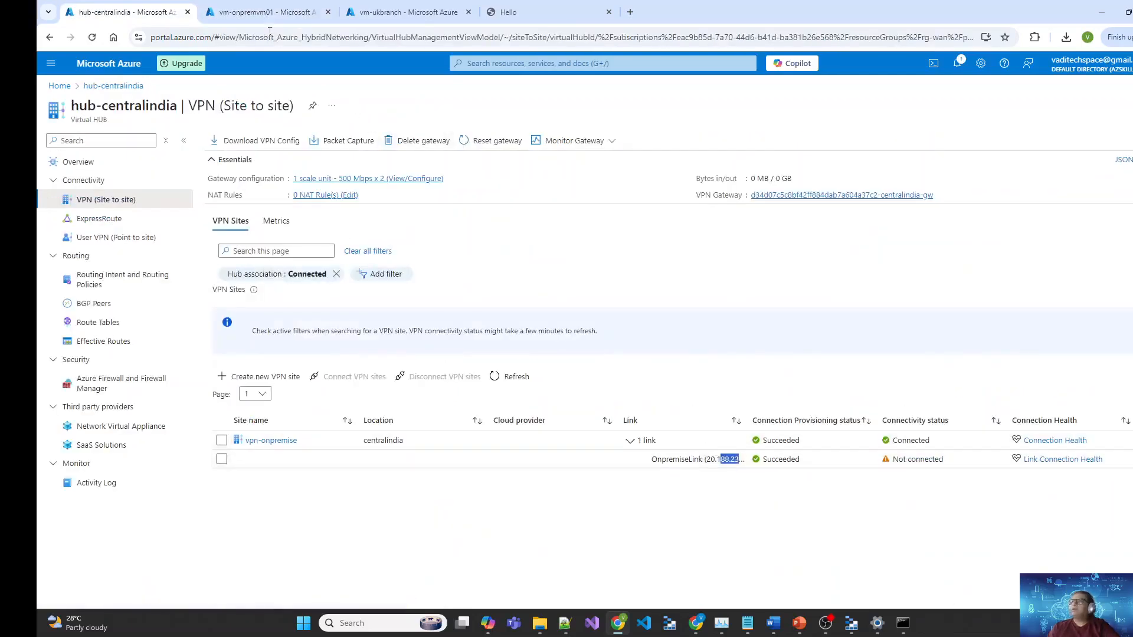
left_click(248, 8)
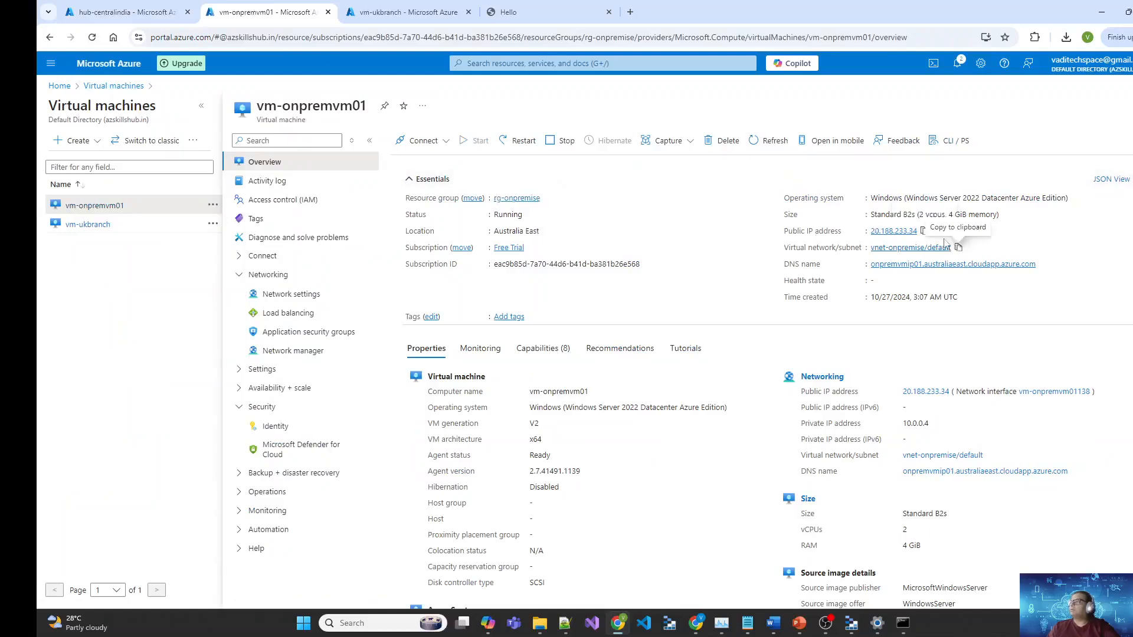
left_click(924, 232)
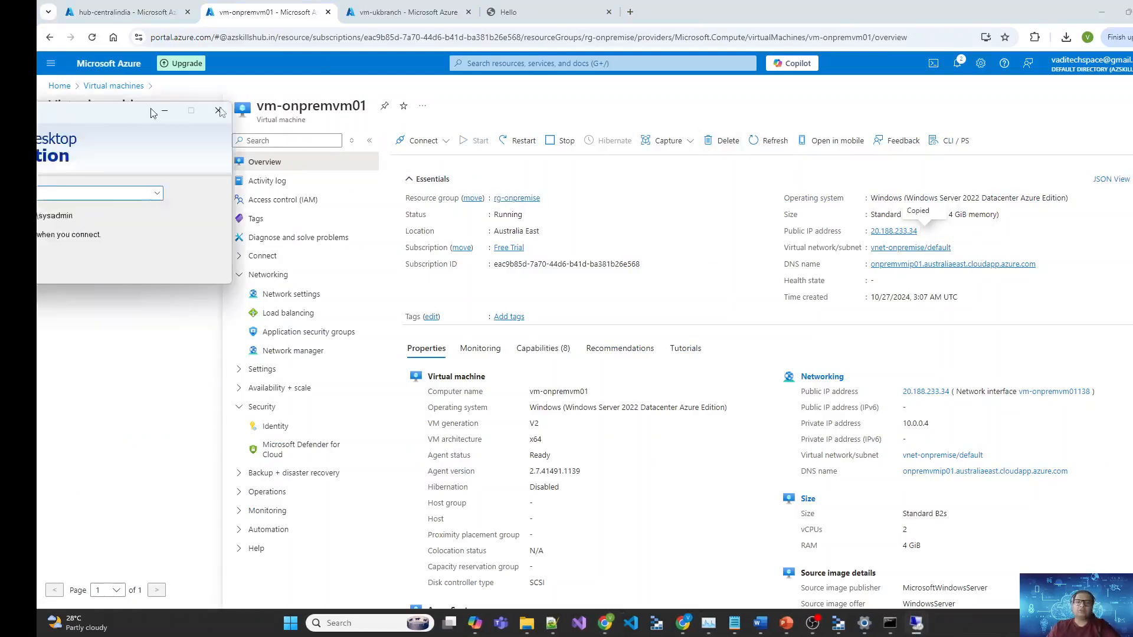
Step: Remote-desktop to 20.188.233.34 with the account password, accept the certificate, go full screen, close the Admin Center pop-up
key("ctrl+v")
left_click(680, 255)
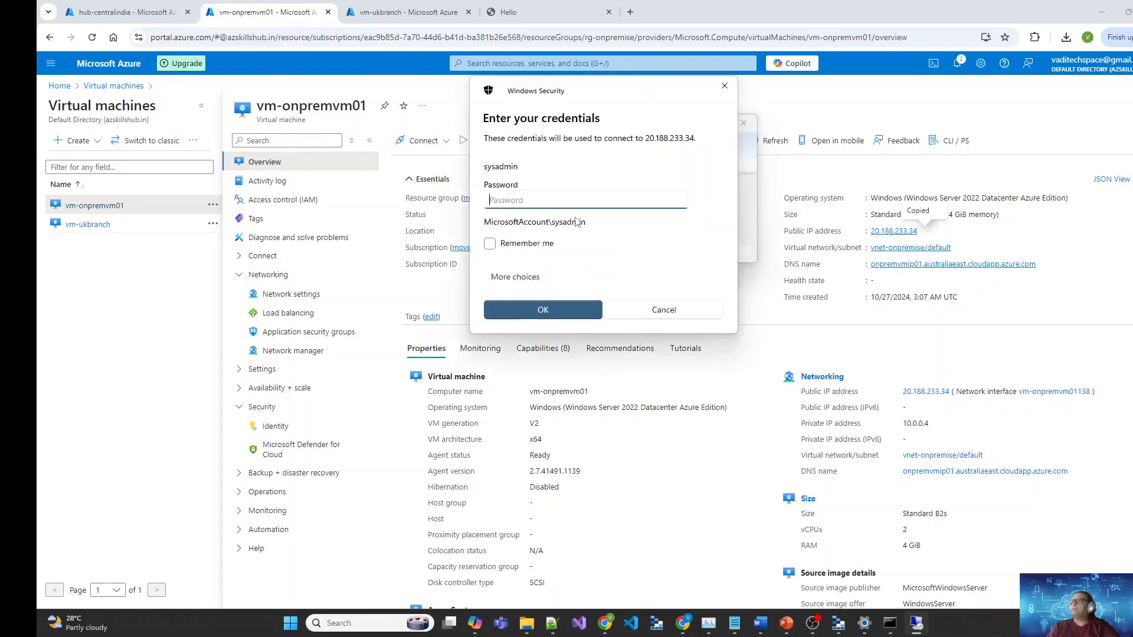
type("P")
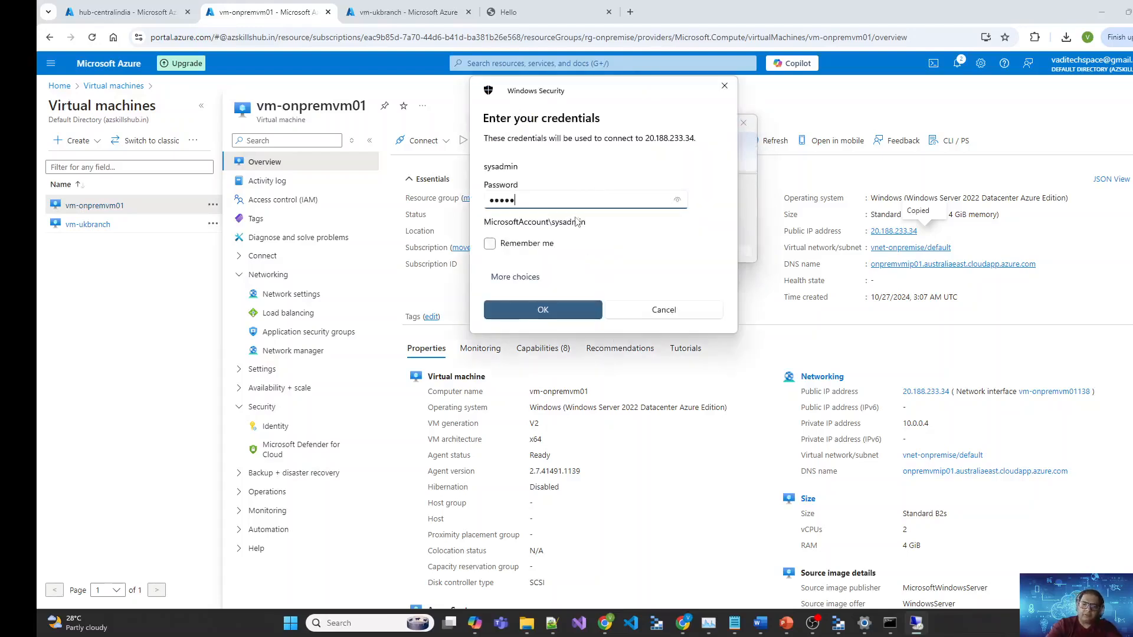
left_click(537, 312)
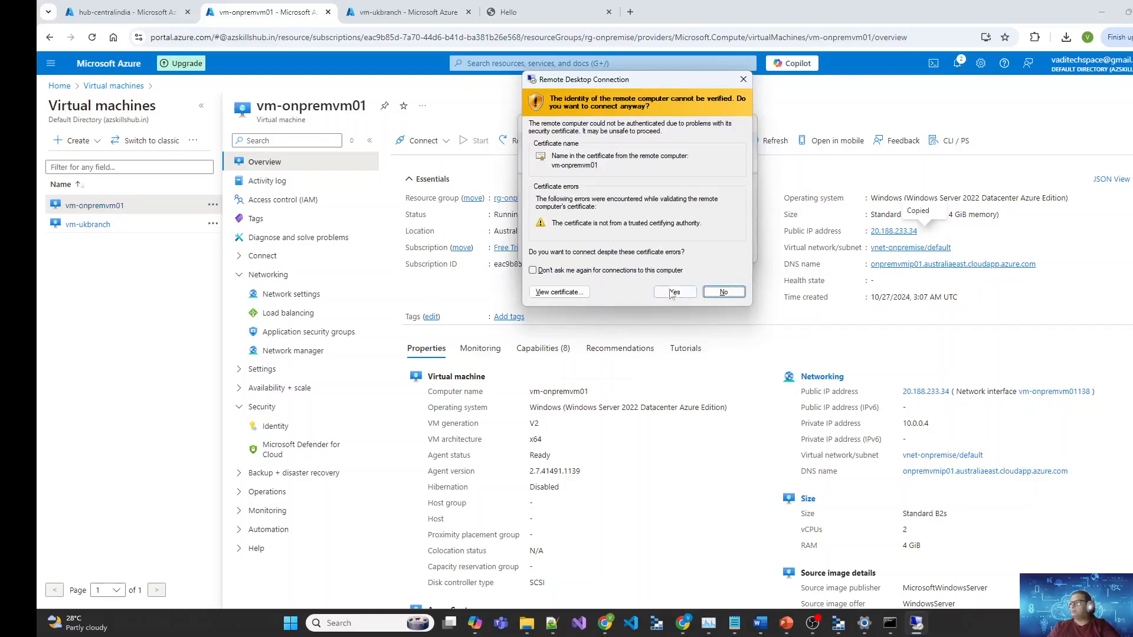
left_click(673, 292)
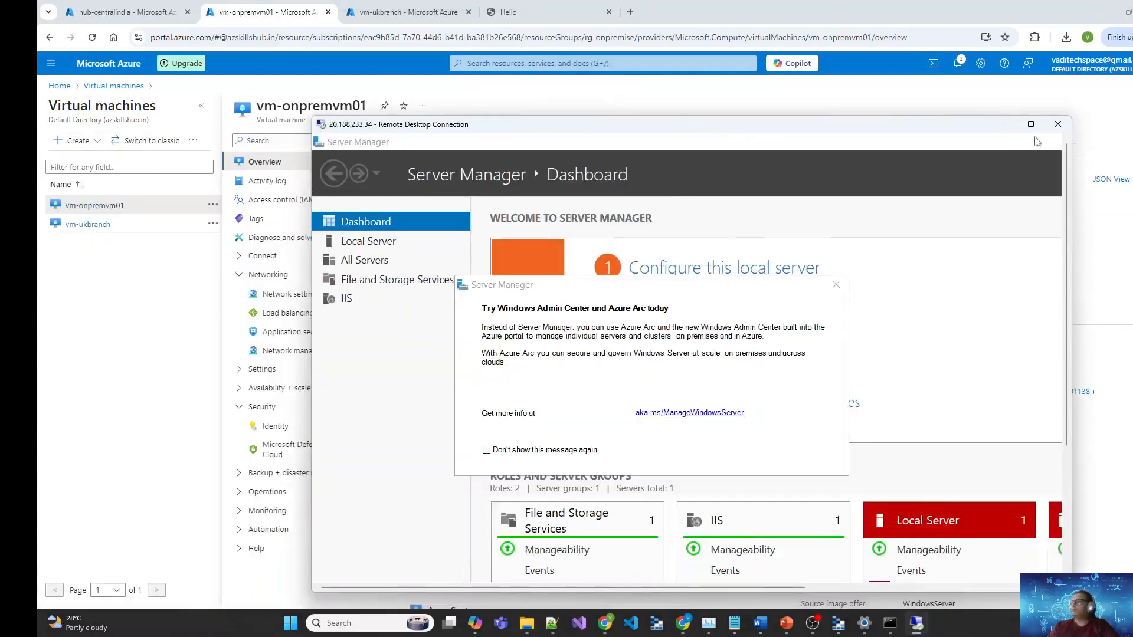
left_click(1031, 125)
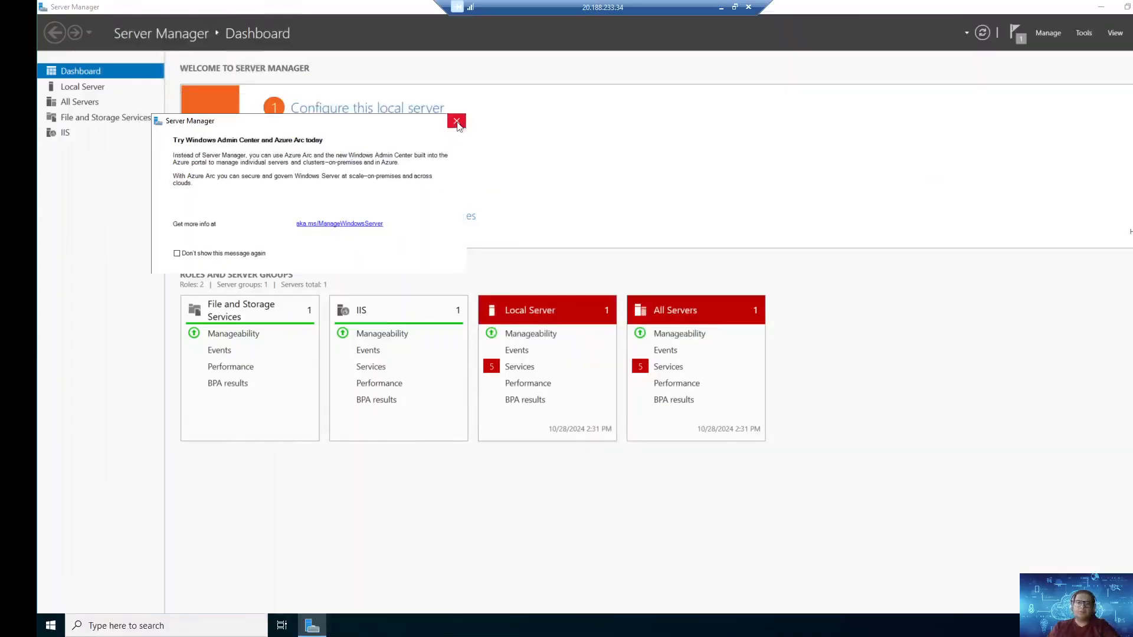
left_click(457, 123)
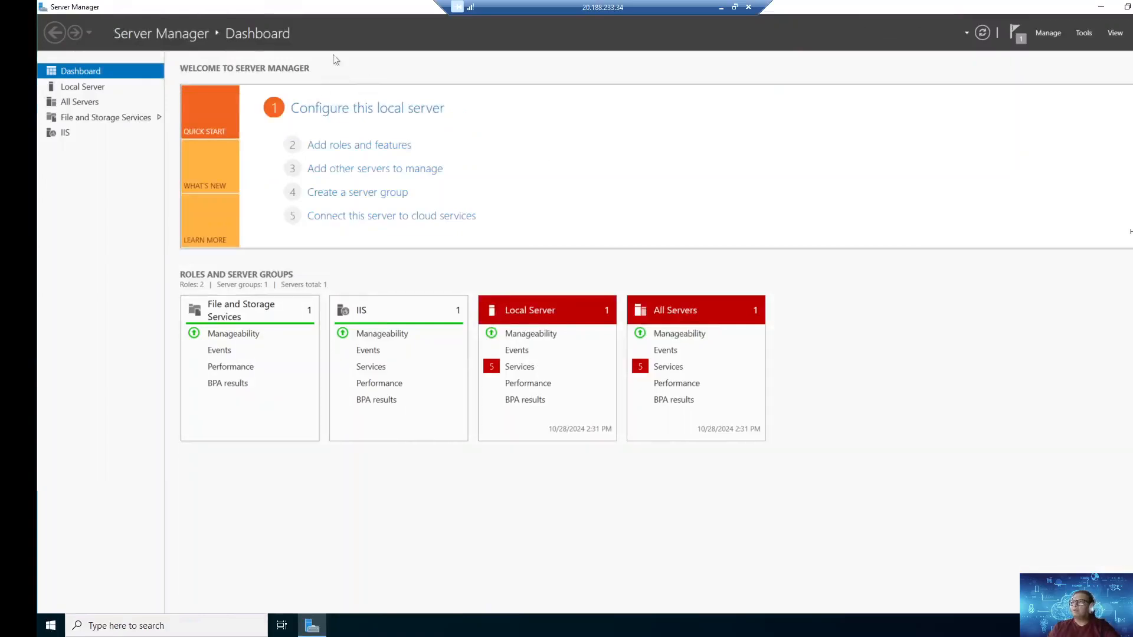
Step: In Add Roles and Features, choose role-based install on this server and select Remote Access
left_click(356, 147)
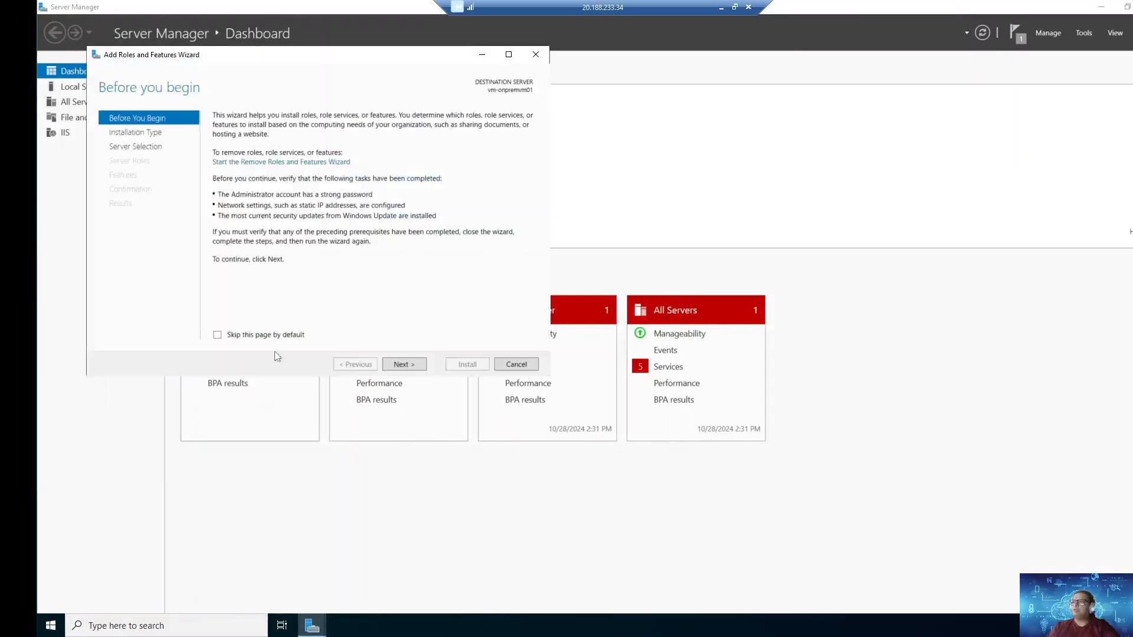
left_click(405, 365)
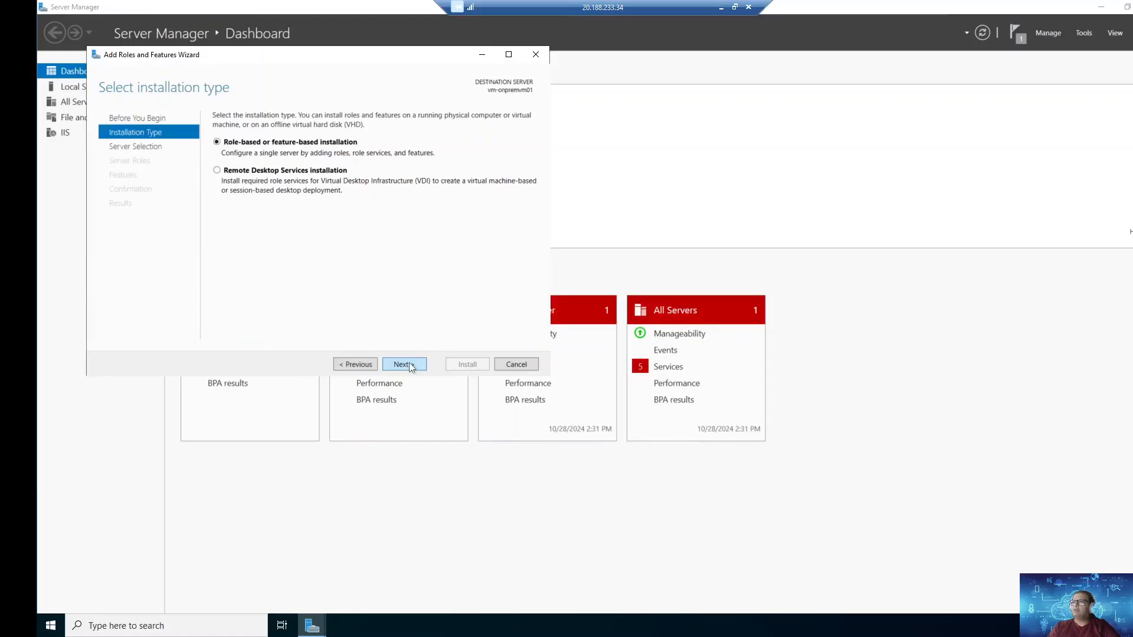
left_click(410, 365)
left_click(410, 365)
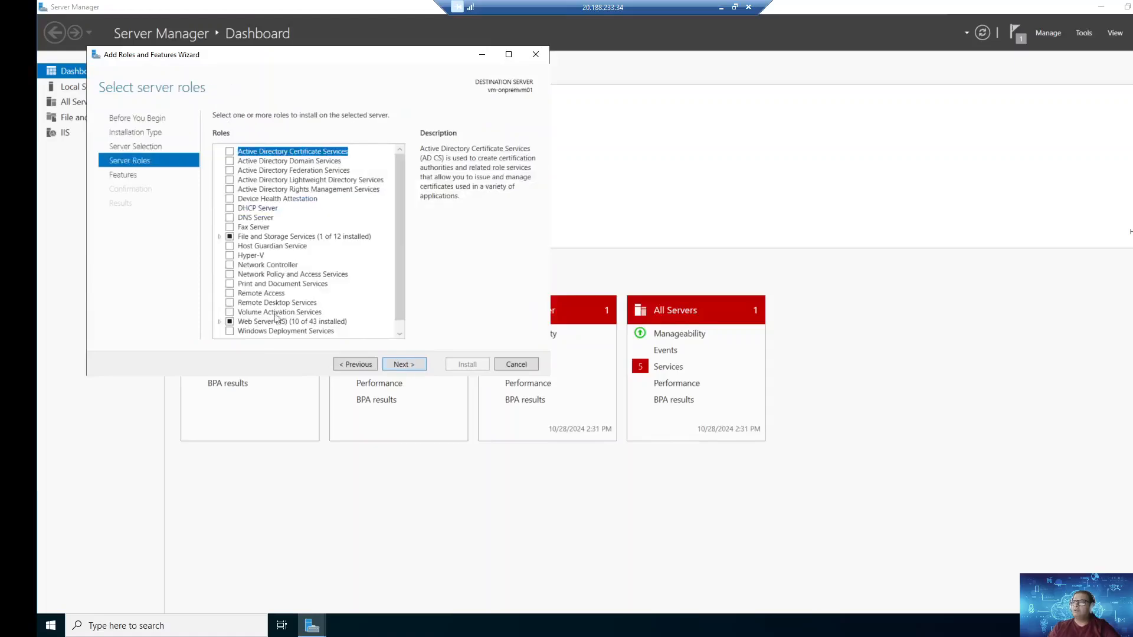
left_click(230, 293)
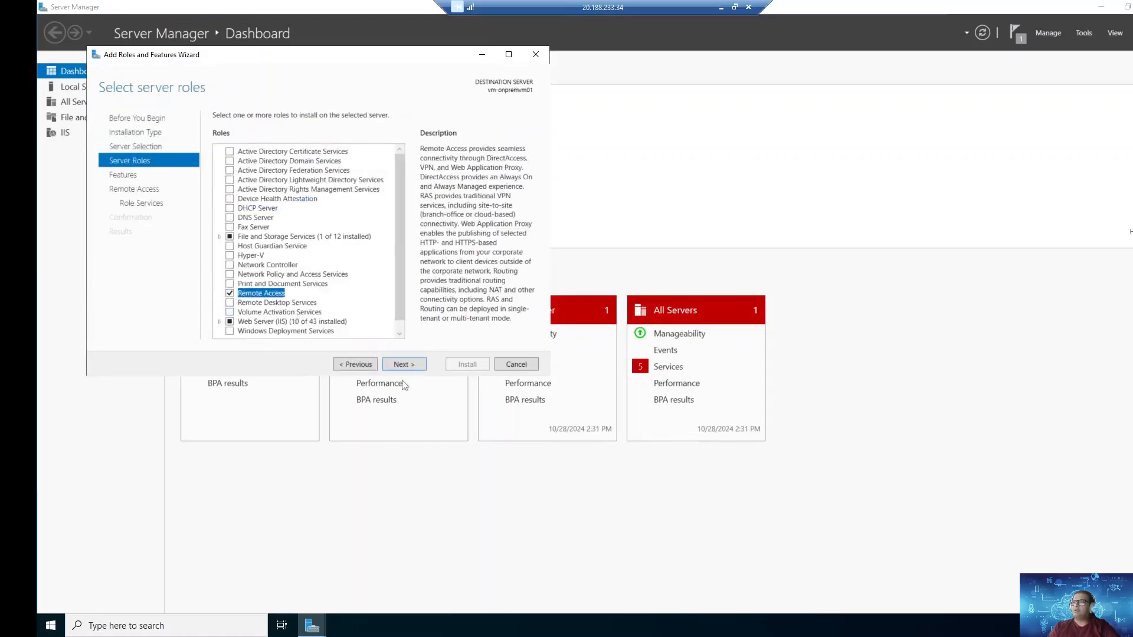
left_click(405, 364)
left_click(406, 365)
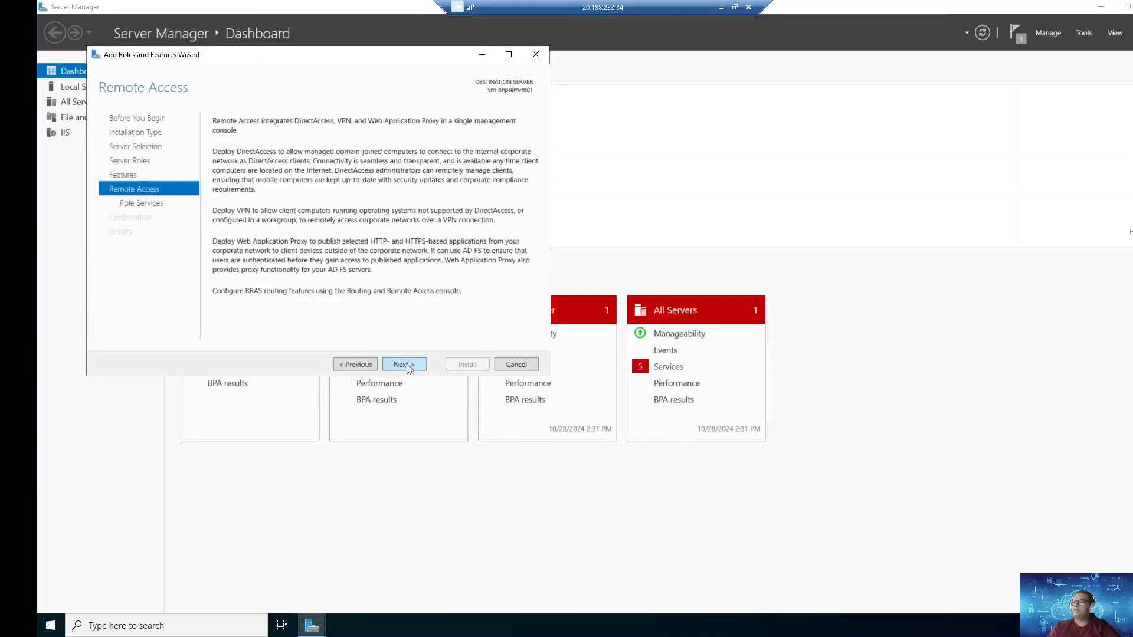
left_click(408, 366)
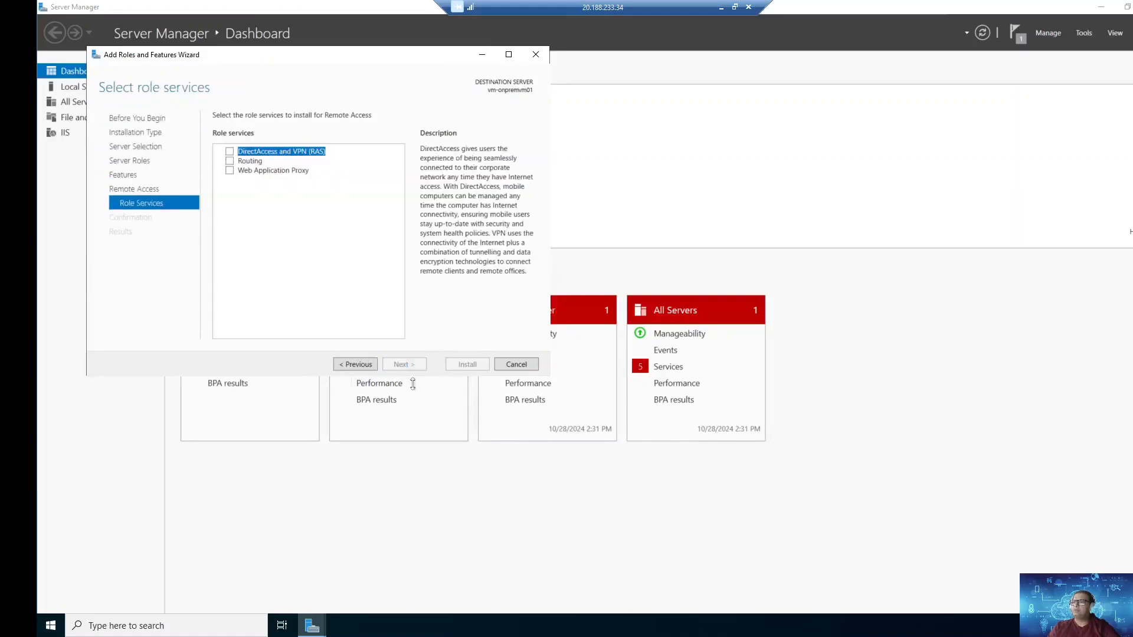
Step: Add the DirectAccess and VPN (RAS) and Routing role services and install them
left_click(231, 154)
left_click(354, 317)
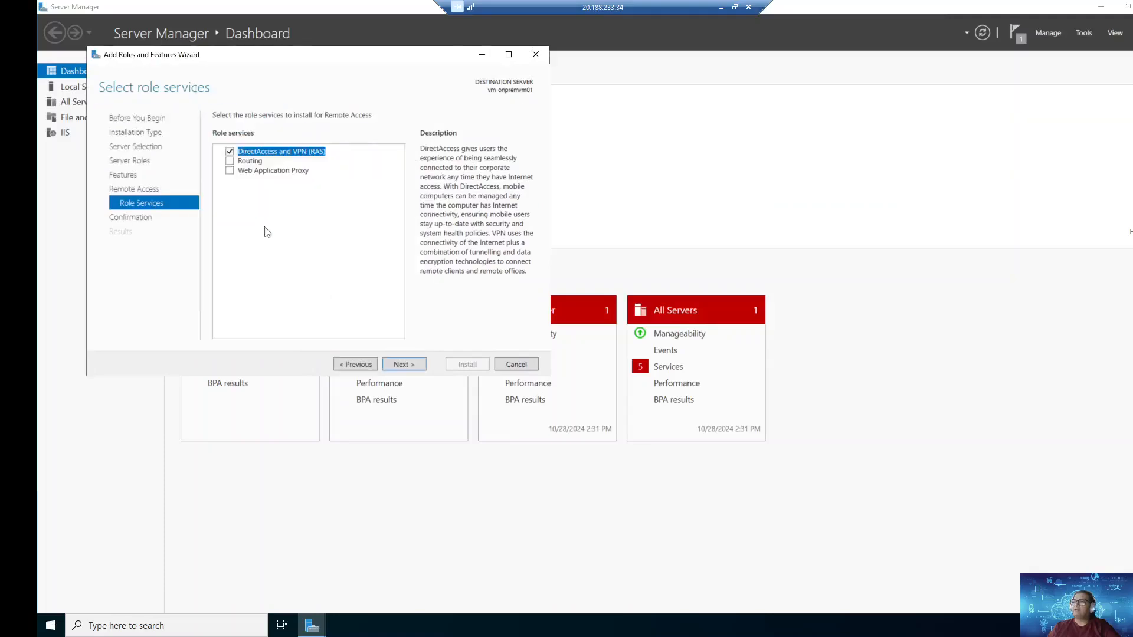
left_click(230, 162)
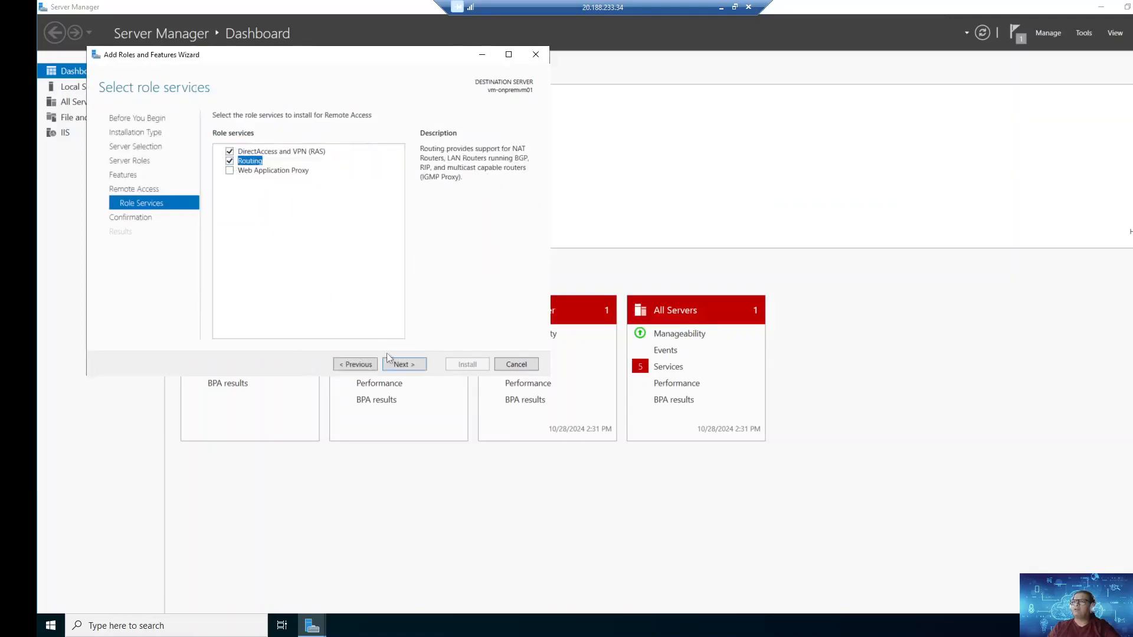
left_click(415, 366)
left_click(476, 367)
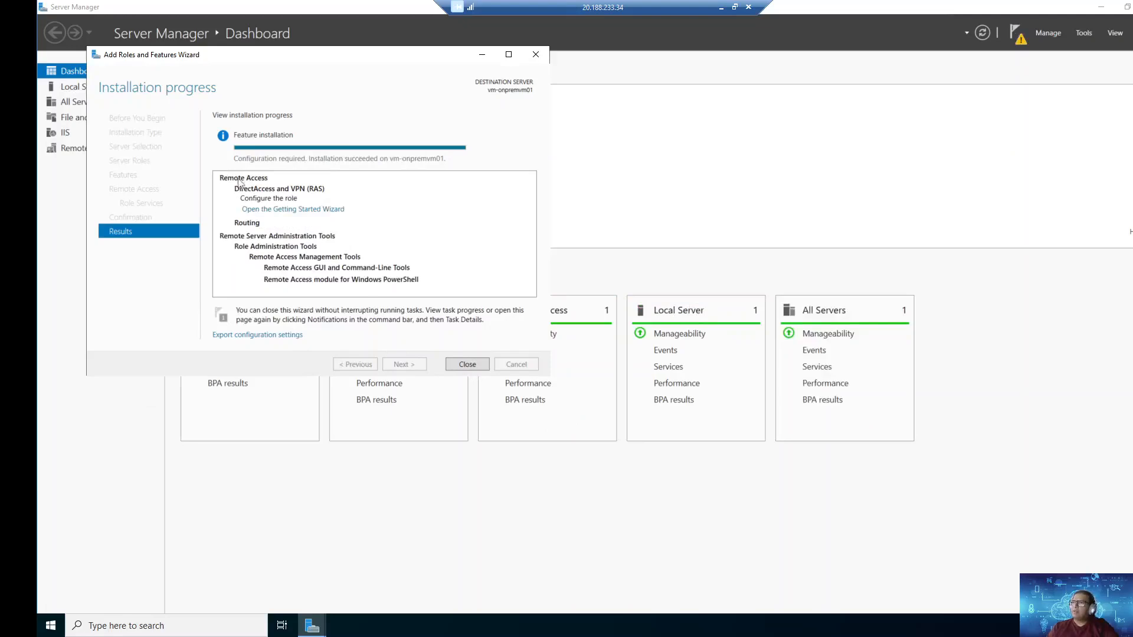
left_click(467, 364)
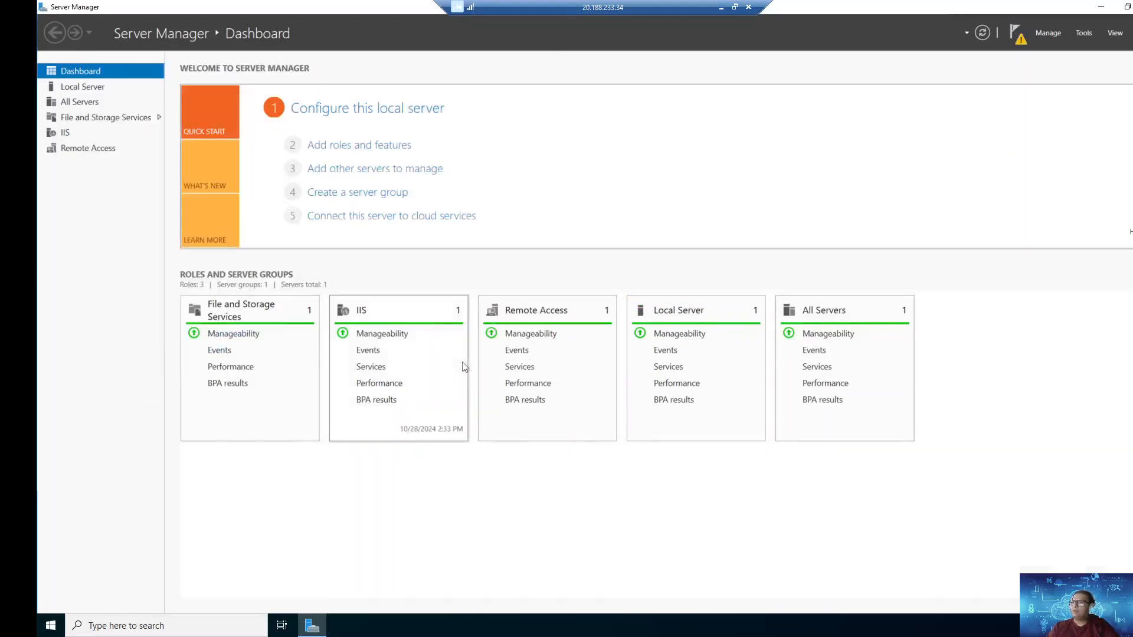
left_click(188, 629)
Step: Launch Routing and Remote Access and begin a custom Configure and Enable setup for the server
type("rout")
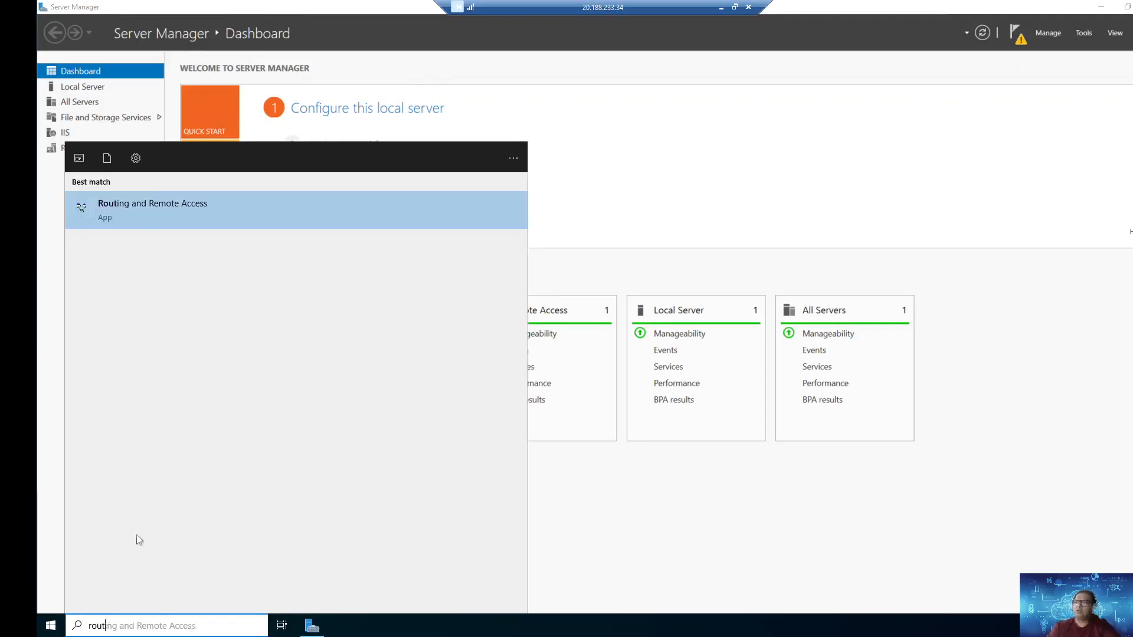
left_click(168, 213)
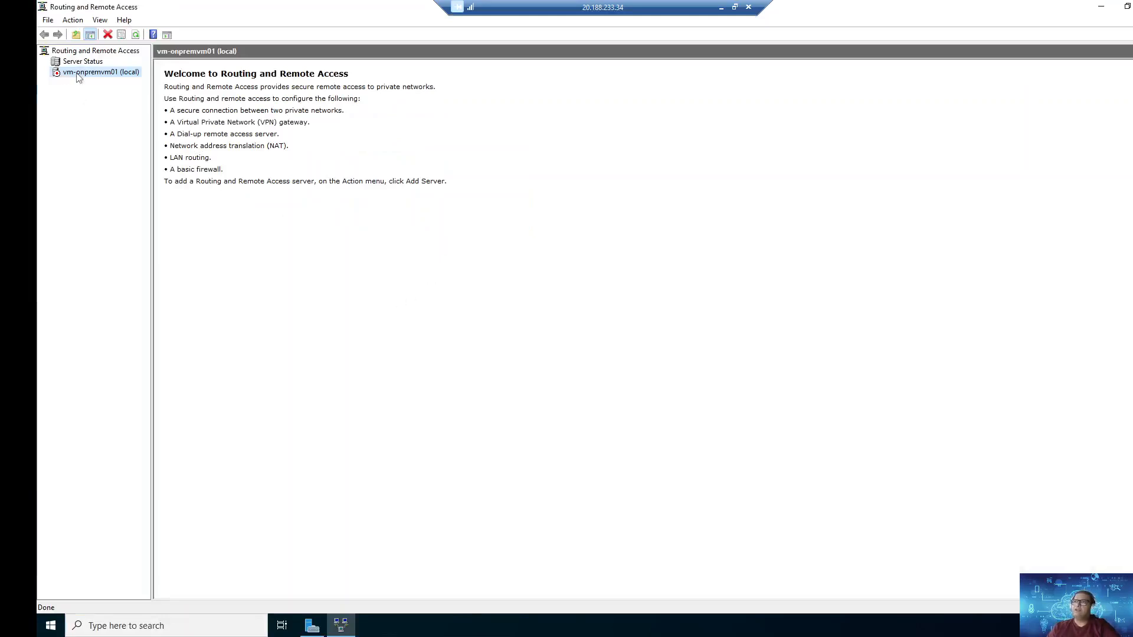
right_click(78, 77)
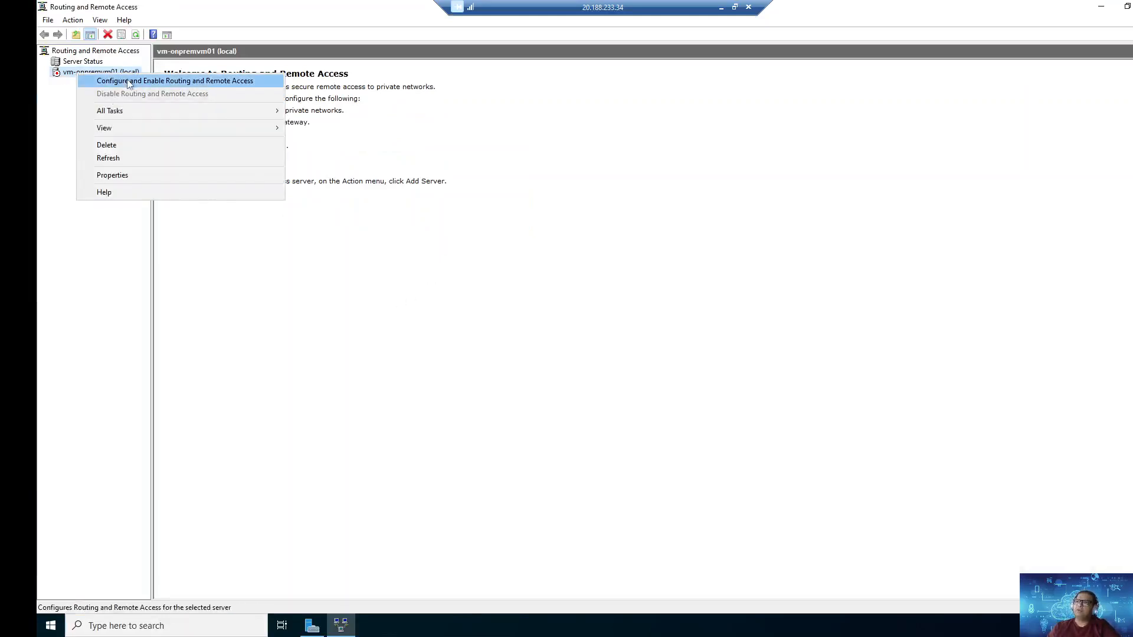
left_click(129, 81)
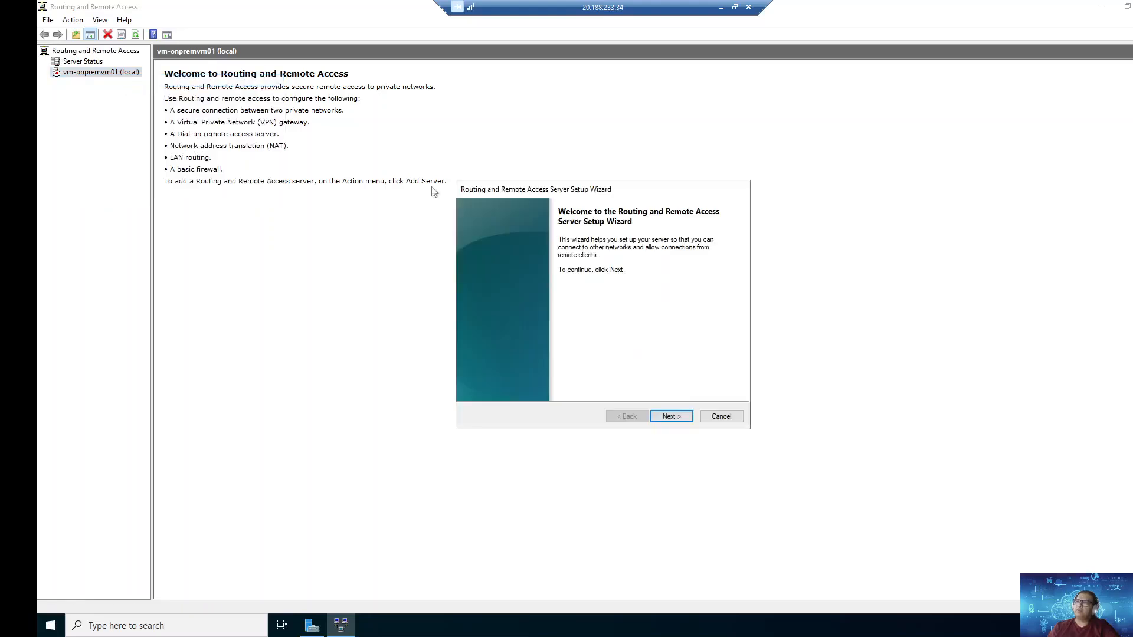
left_click(671, 416)
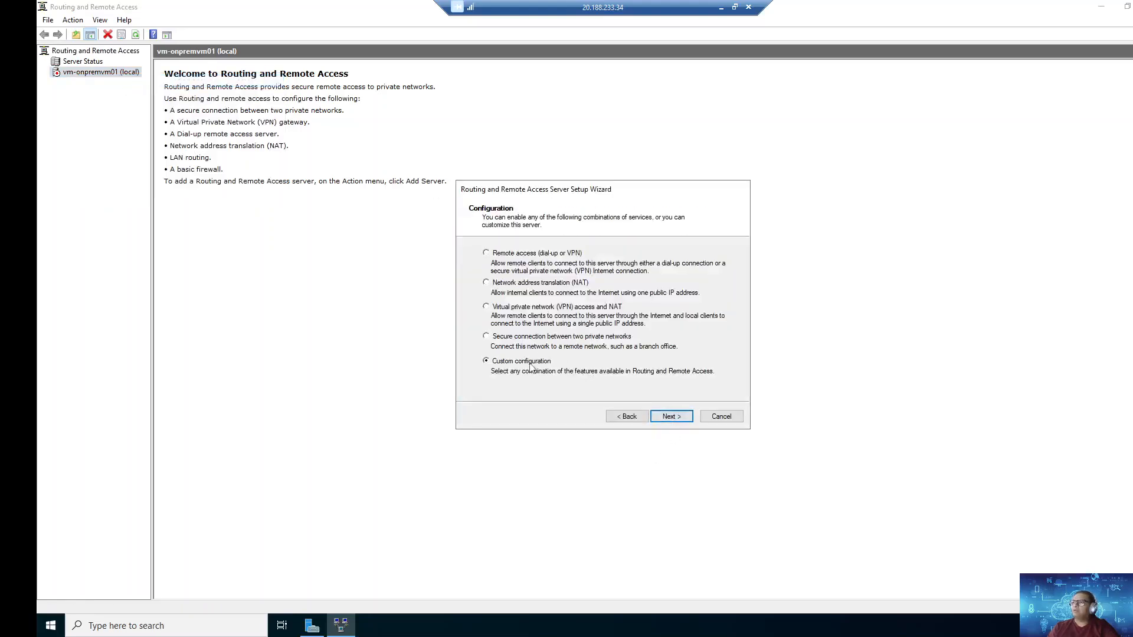
left_click(661, 413)
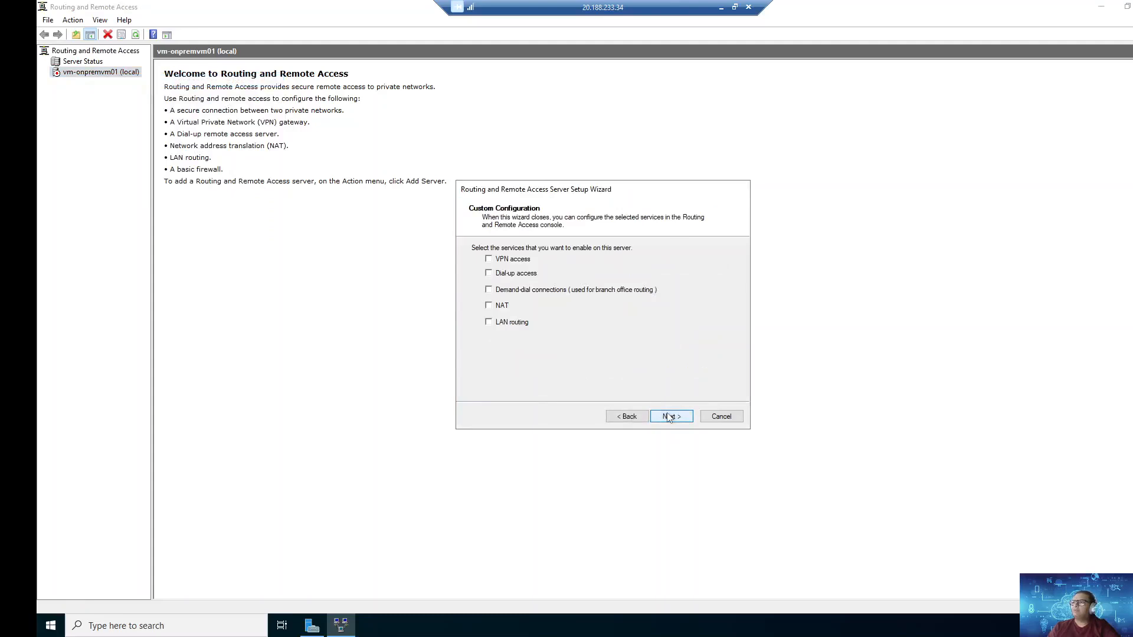
Step: Enable VPN access, demand-dial and LAN routing, start the service, and list Network Interfaces
left_click(524, 262)
left_click(513, 293)
left_click(670, 417)
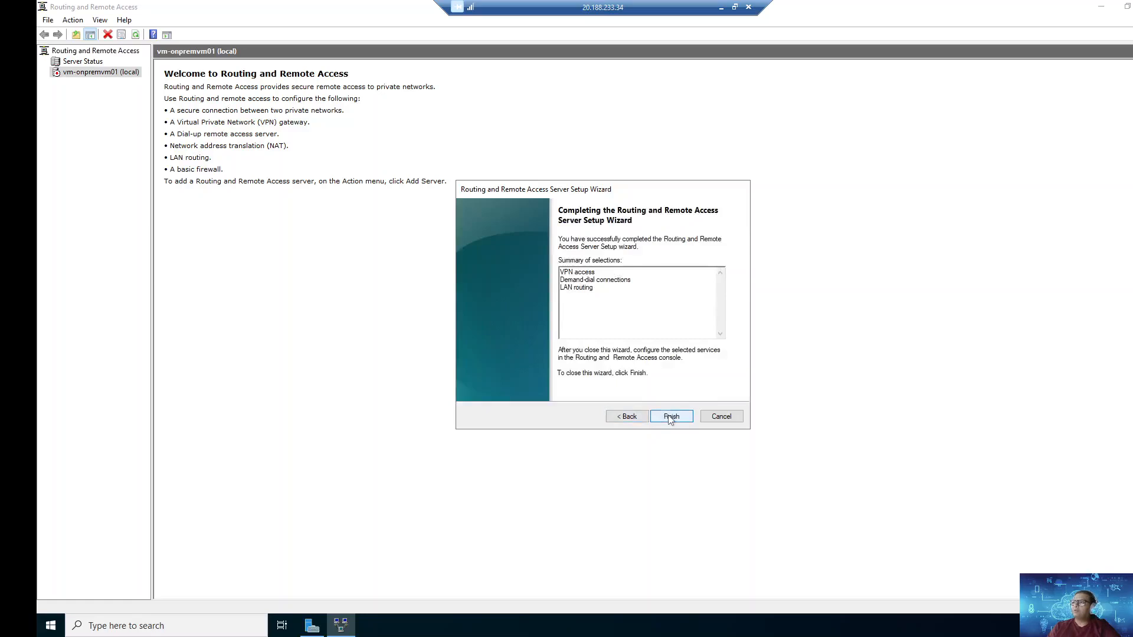
left_click(670, 417)
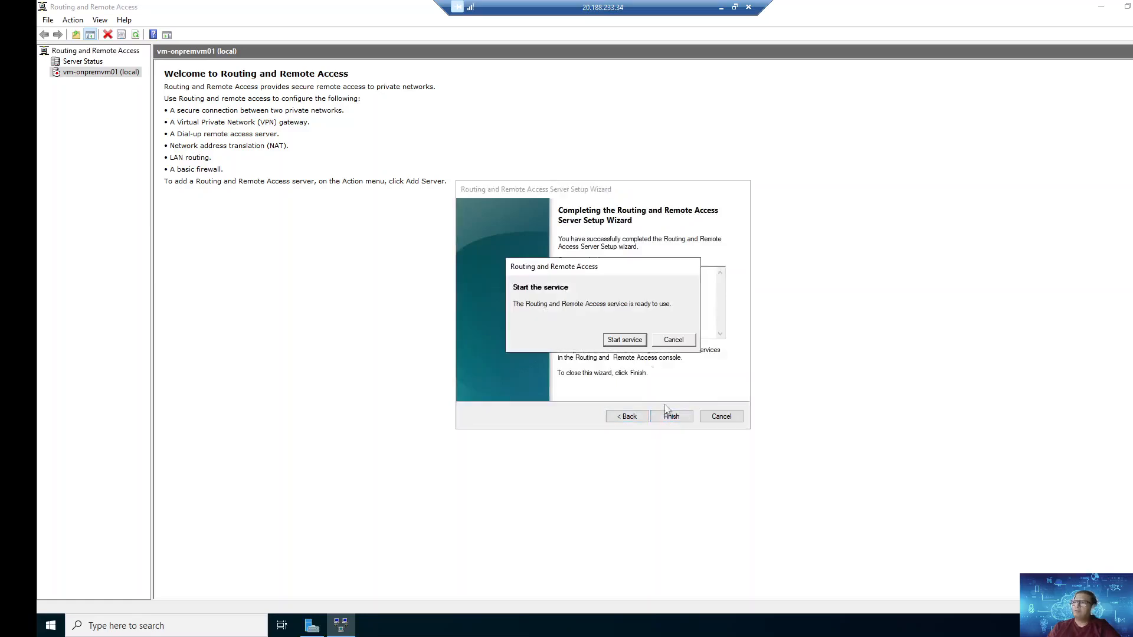
left_click(626, 340)
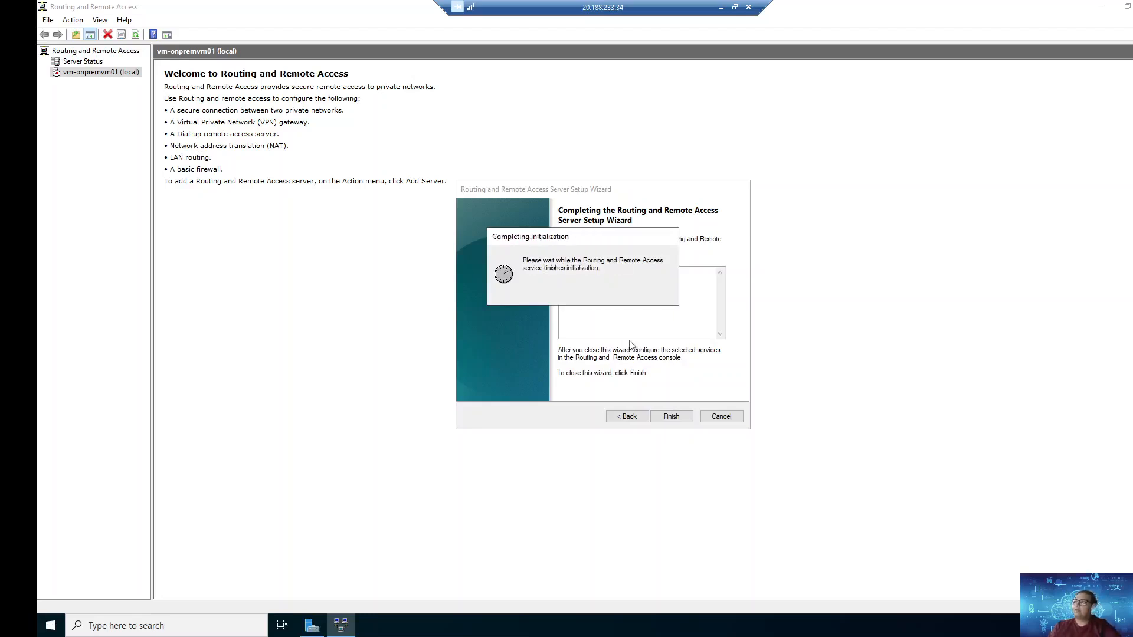
left_click(664, 414)
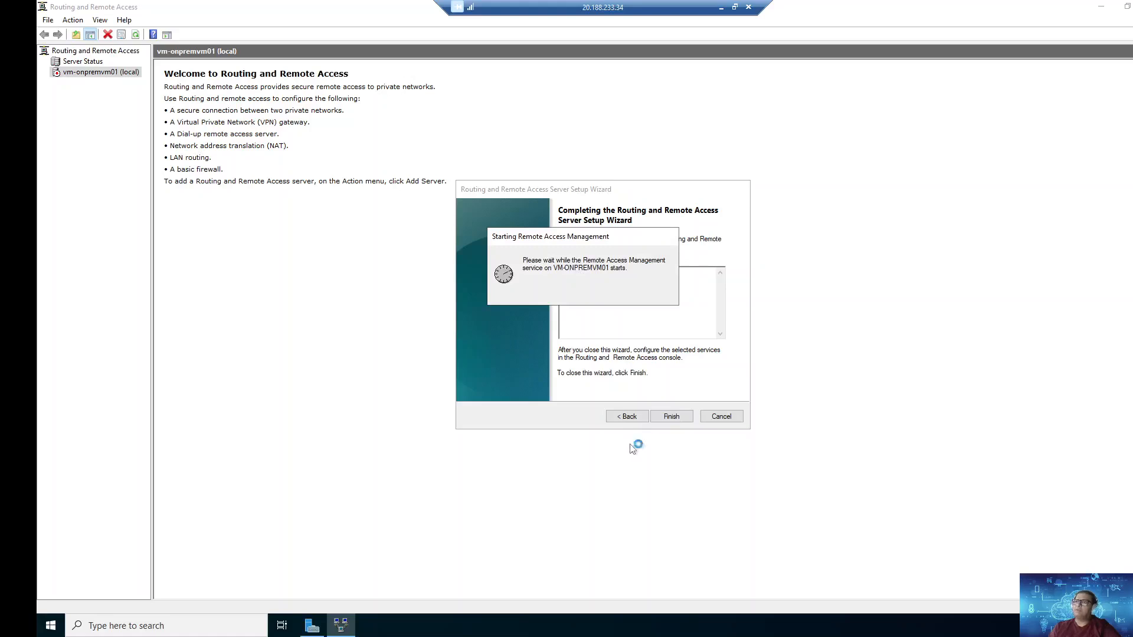
left_click(45, 73)
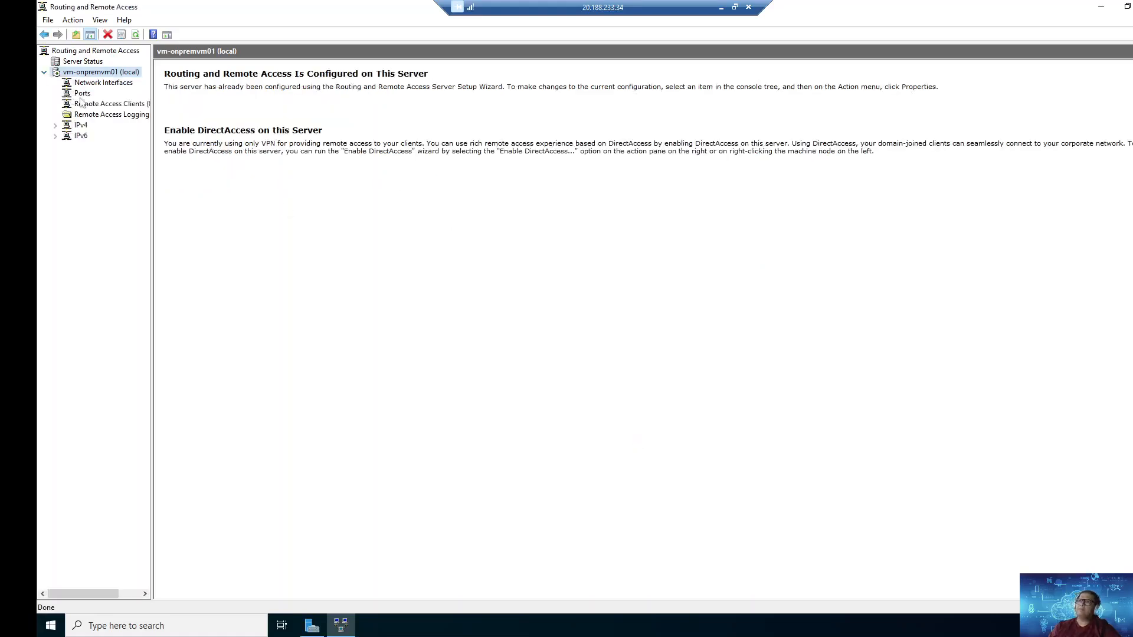
left_click(104, 84)
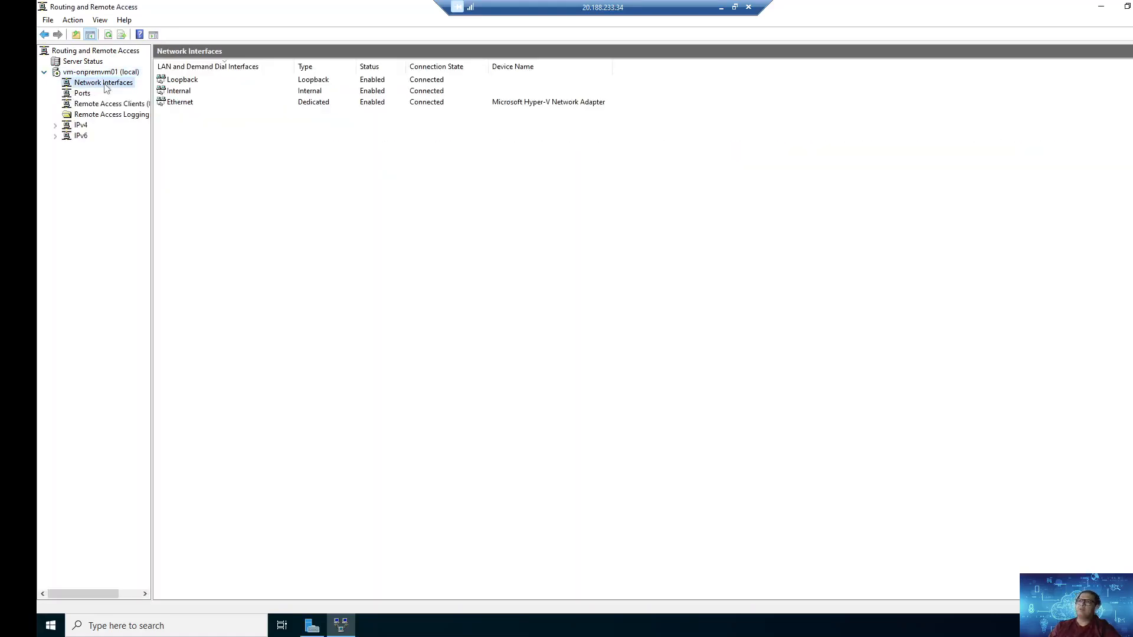
Step: Start a new demand-dial interface and name it AZ Router
right_click(266, 189)
left_click(339, 193)
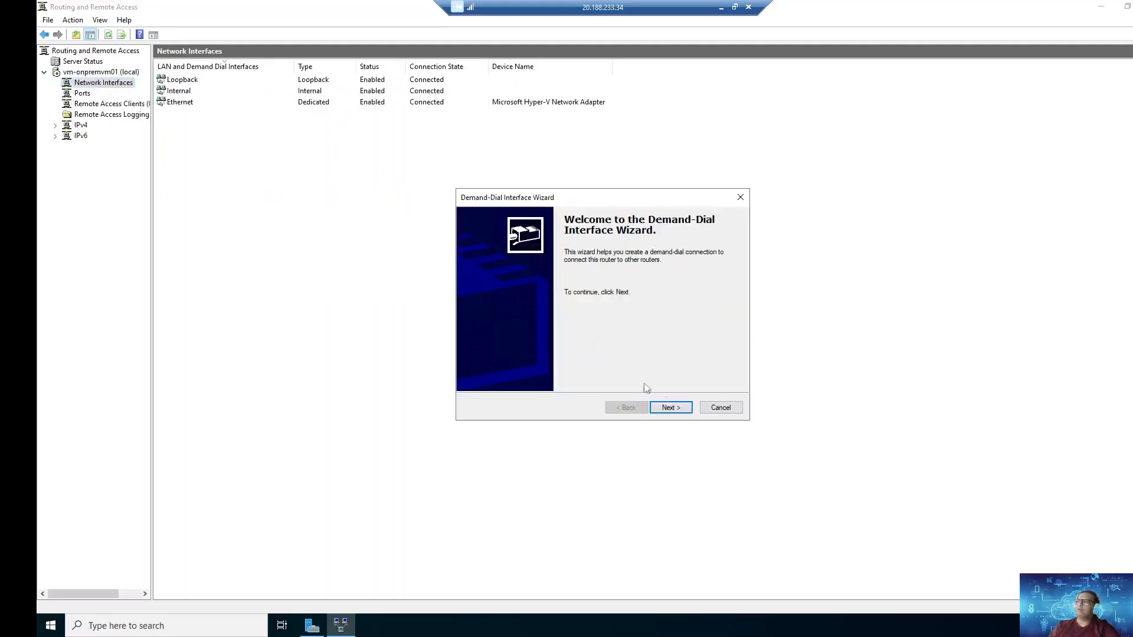
left_click(671, 407)
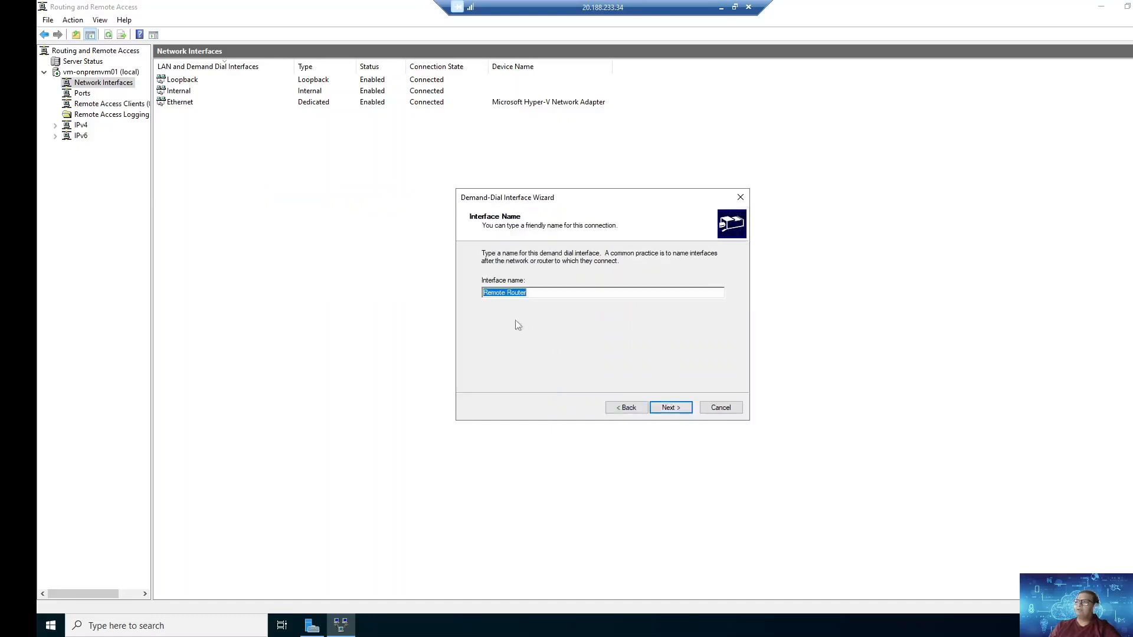
left_click(506, 293)
left_click_drag(507, 293, 399, 288)
type("AZ")
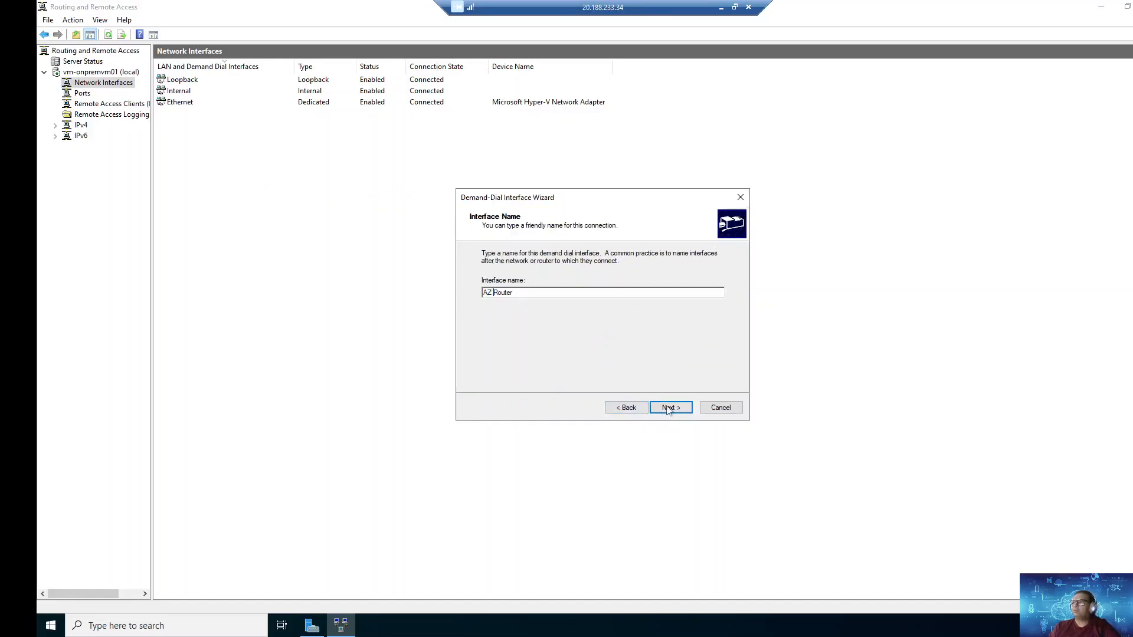
left_click(669, 408)
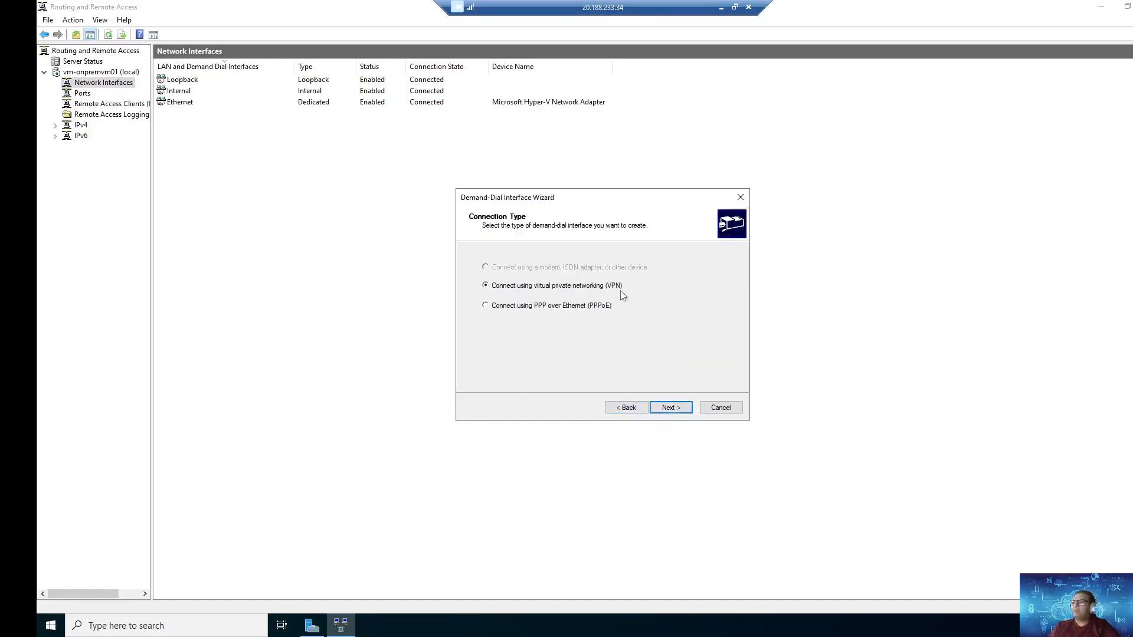
Step: Set AZ Router to connect over VPN using IKEv2, reaching the destination address page
left_click(667, 413)
left_click(486, 322)
left_click(669, 407)
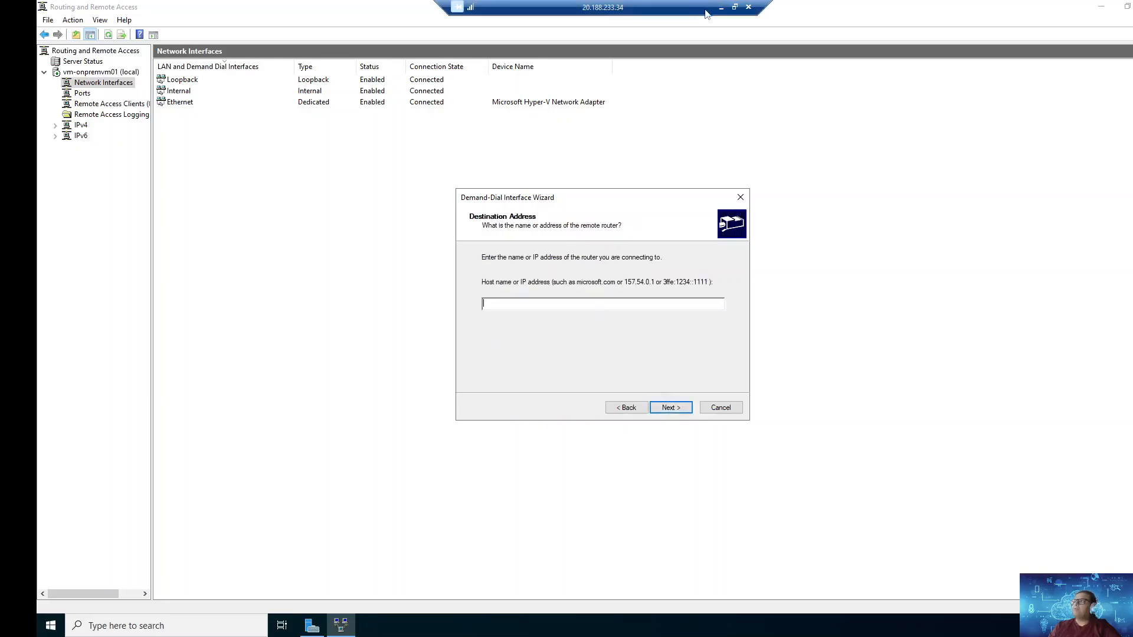
key("alt+Tab")
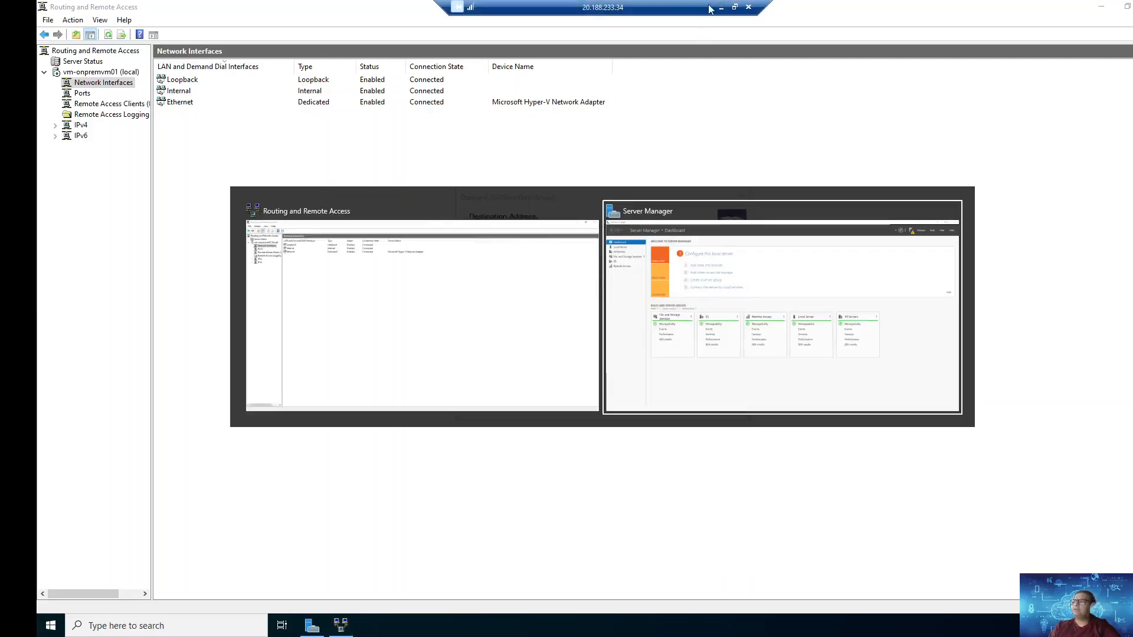
Step: Download the VPN configuration for vpn-onpremise on hub-centralindia's site-to-site page and show the Downloads folder
left_click(721, 8)
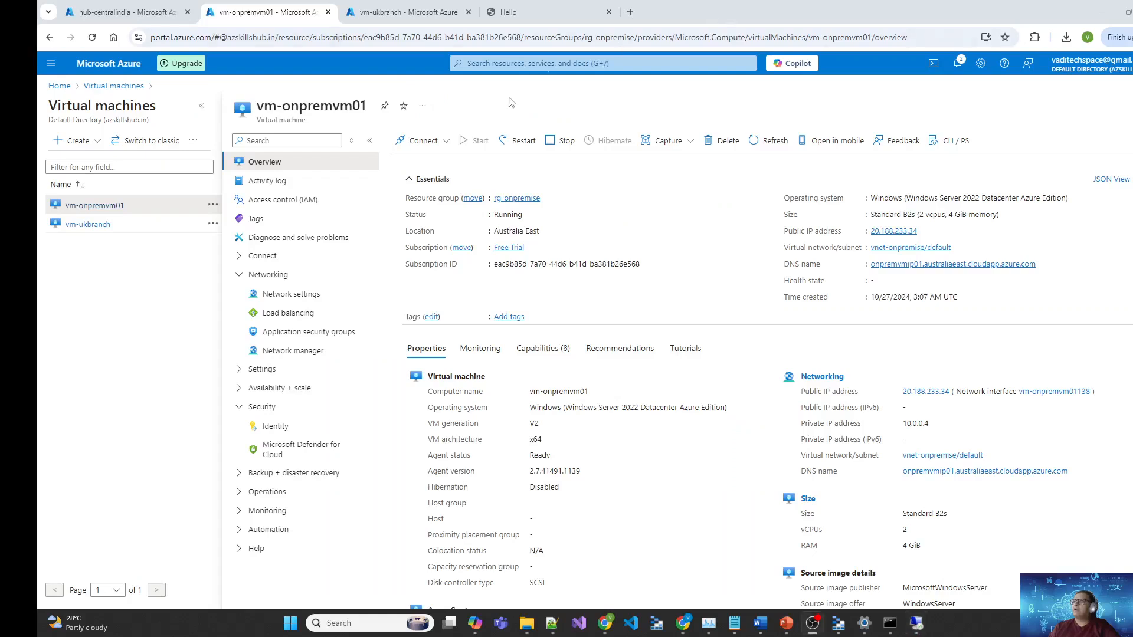
left_click(169, 13)
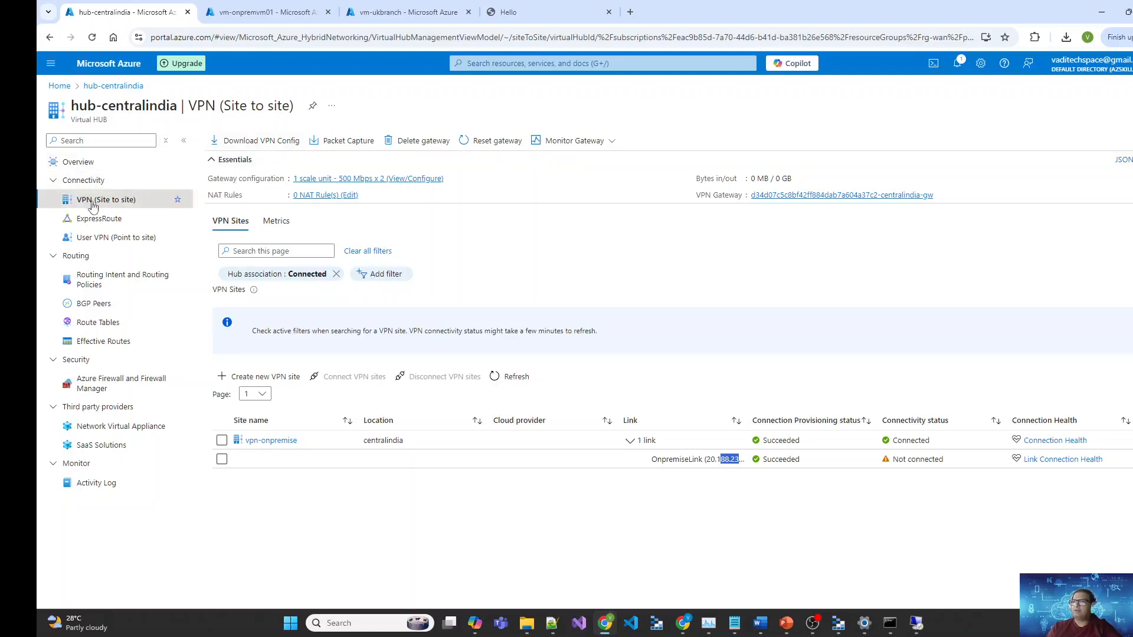
left_click(221, 440)
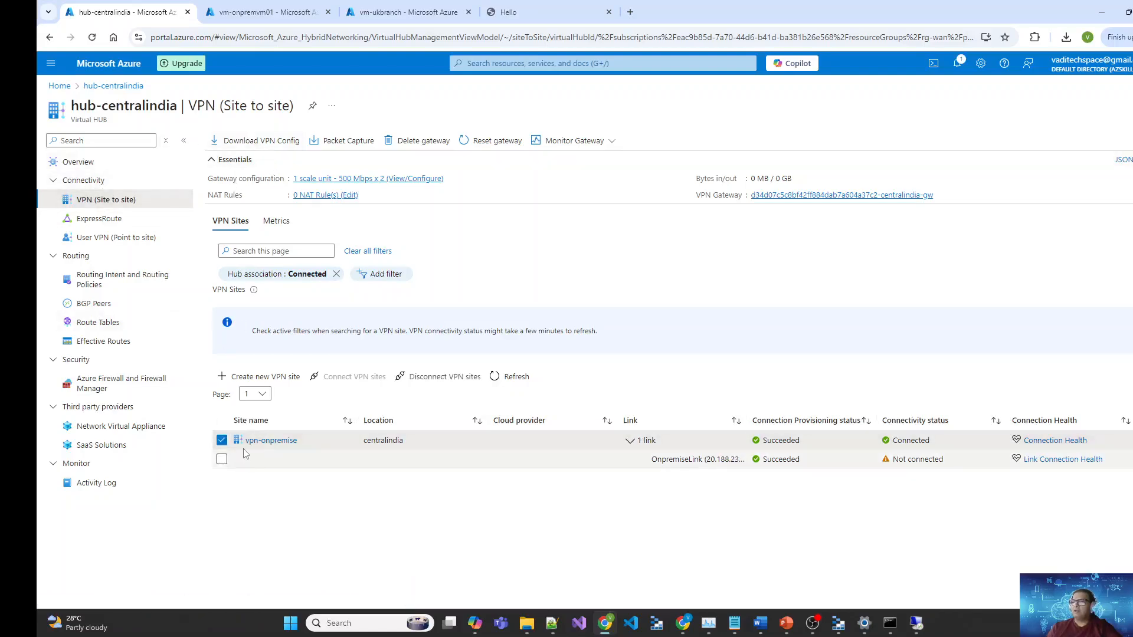
left_click(256, 147)
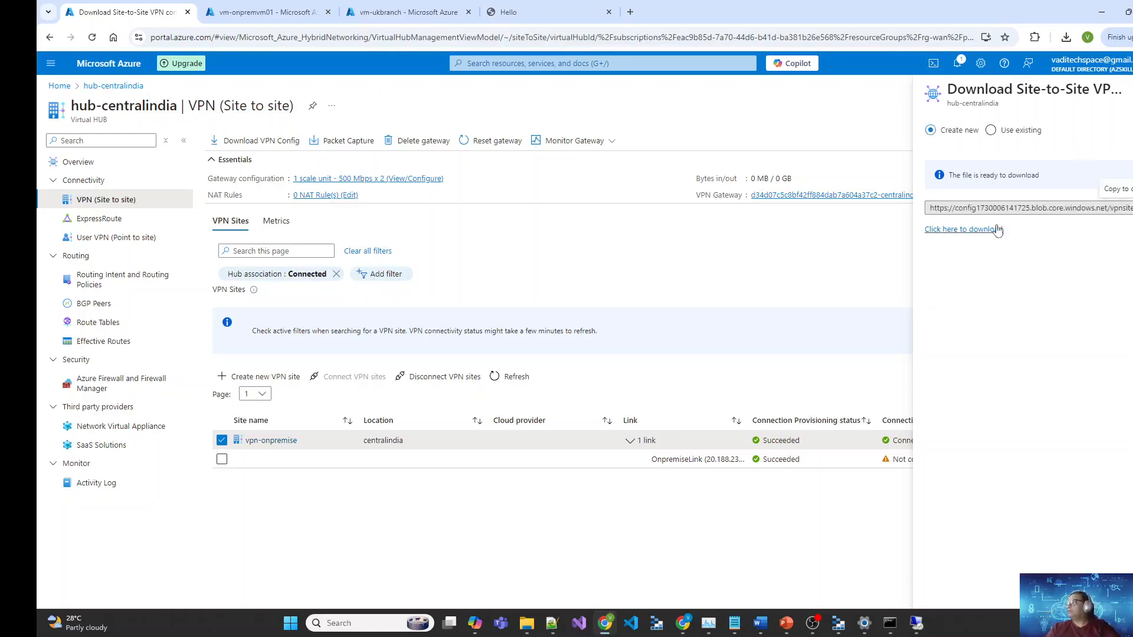
left_click(978, 235)
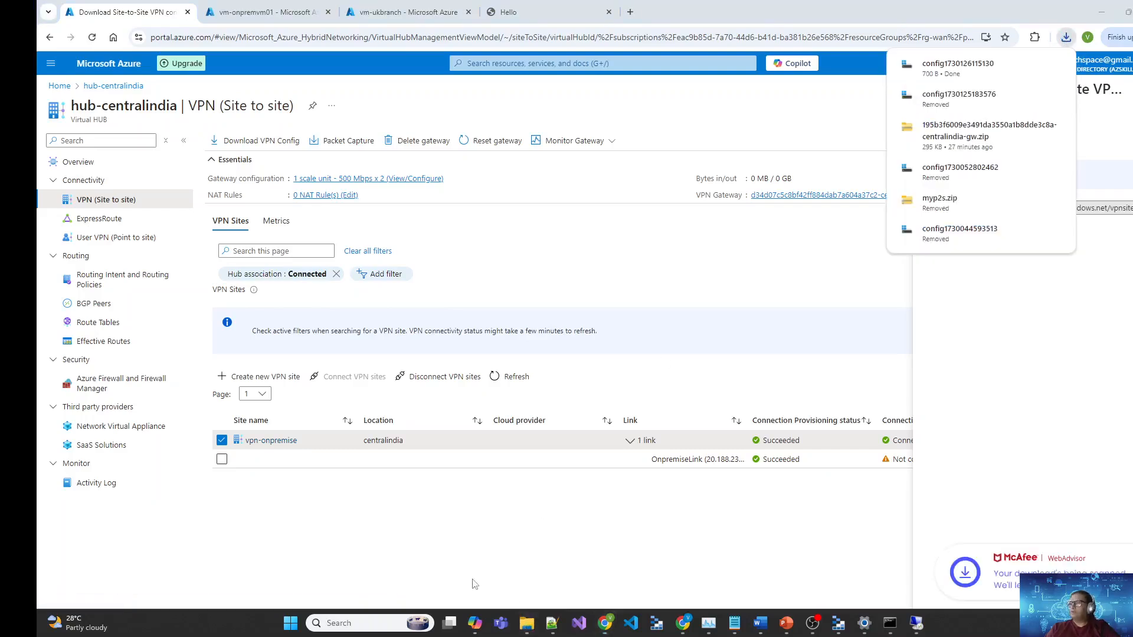
left_click(1072, 382)
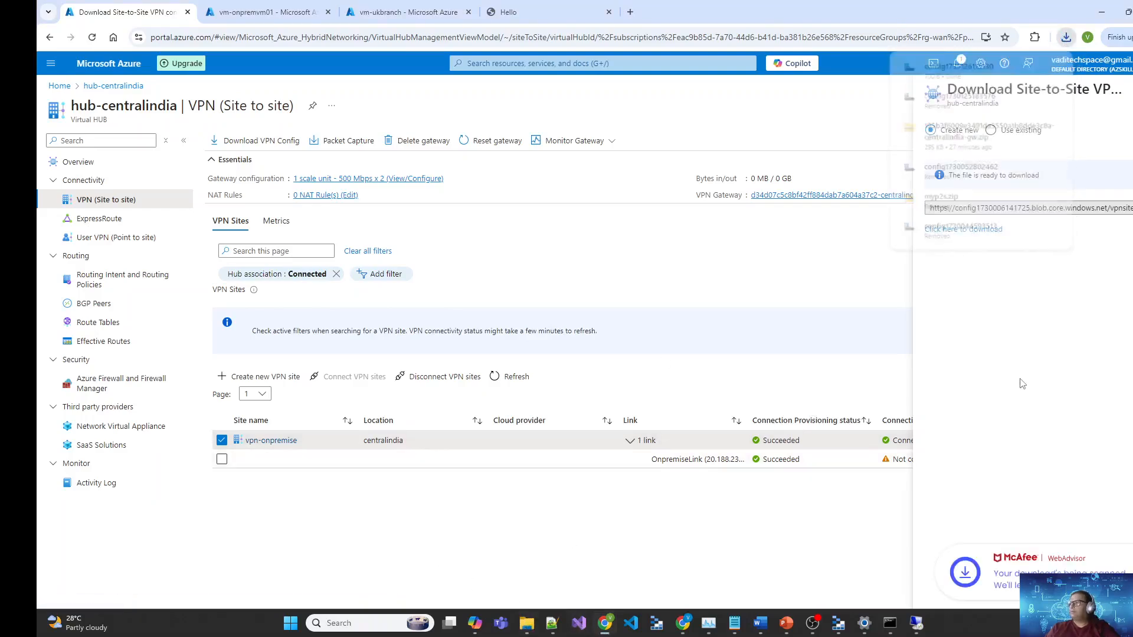
mouse_move(525, 619)
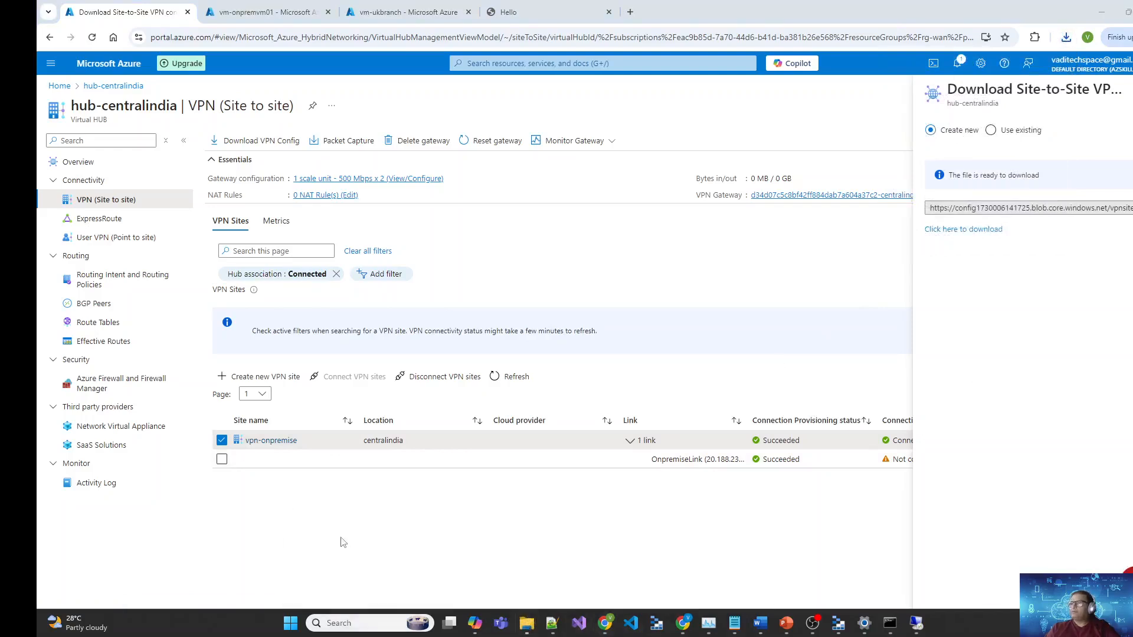
left_click_drag(38, 124, 696, 106)
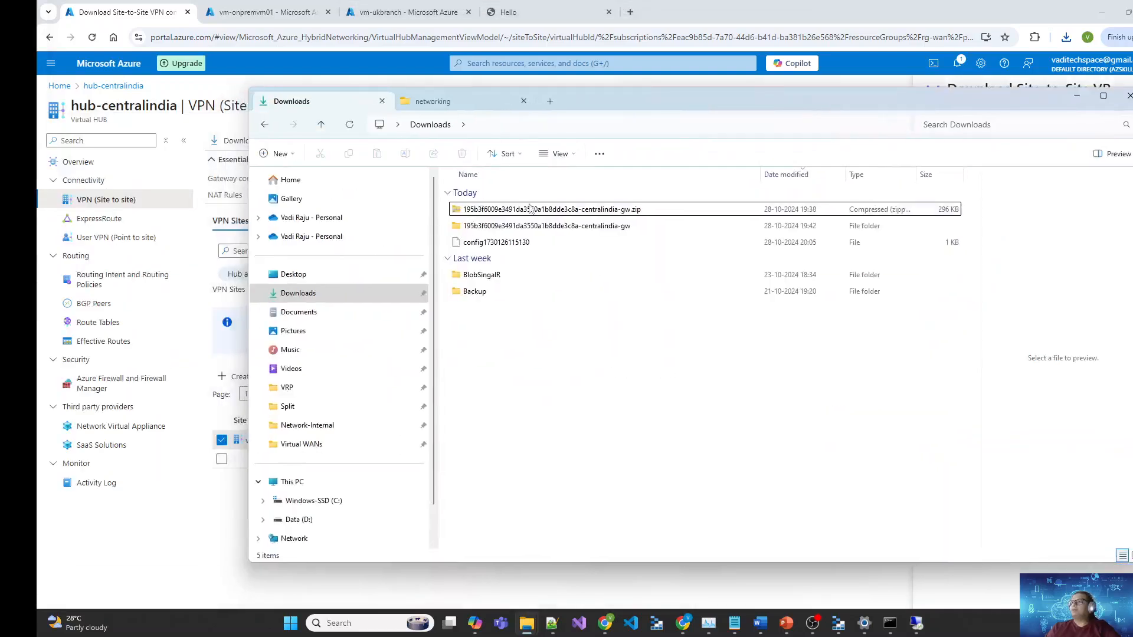
left_click(505, 243)
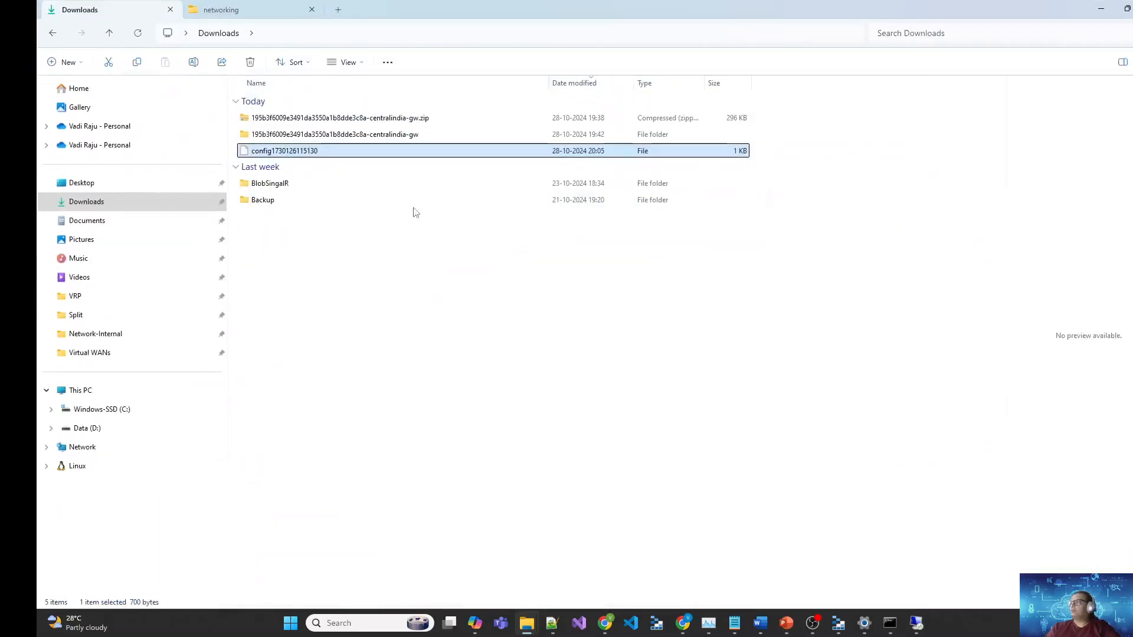
right_click(301, 154)
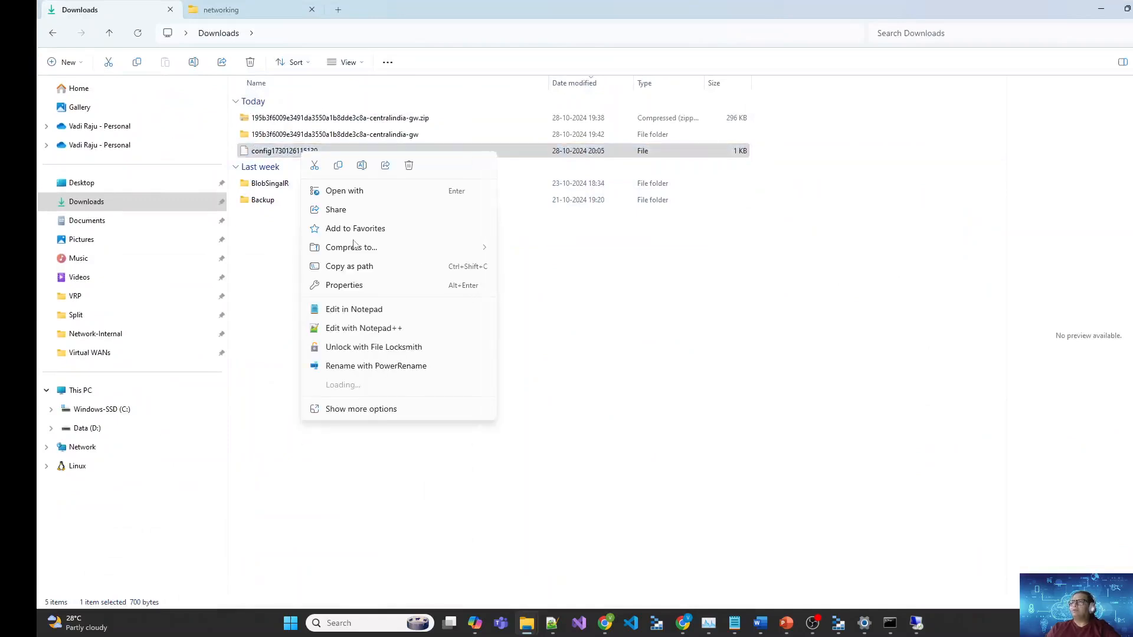
left_click(355, 333)
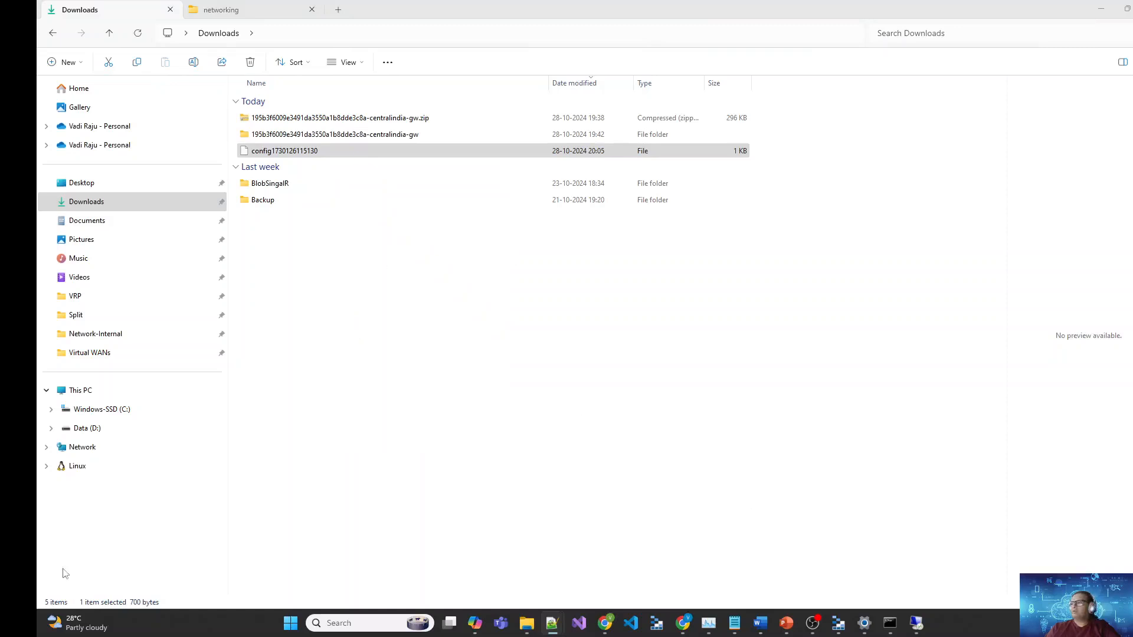
mouse_move(605, 624)
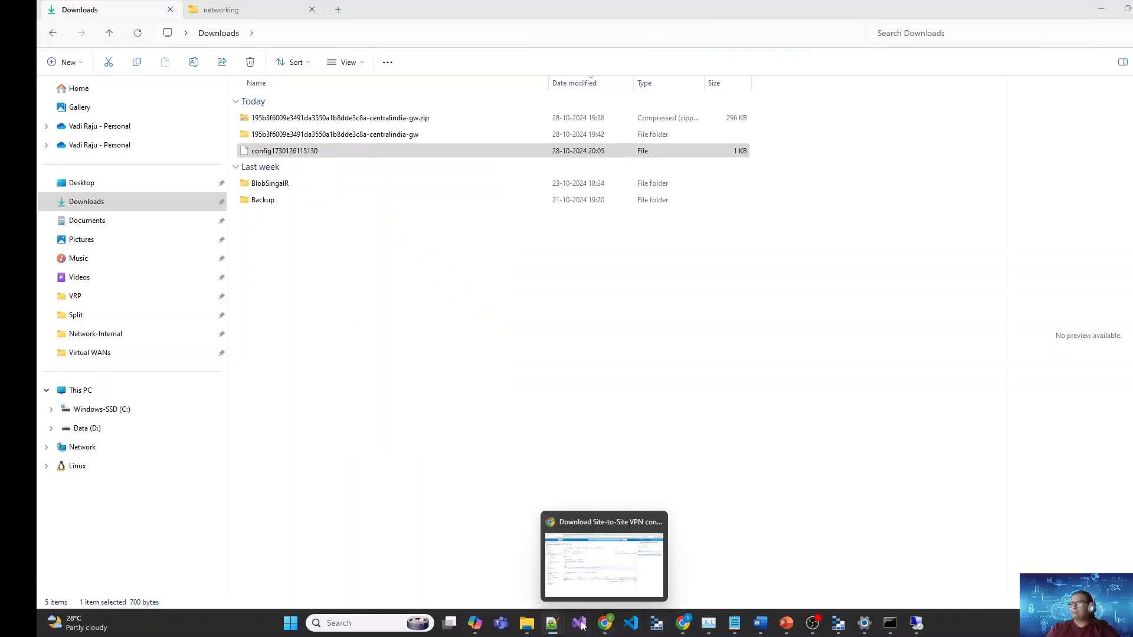
mouse_move(552, 625)
left_click(612, 581)
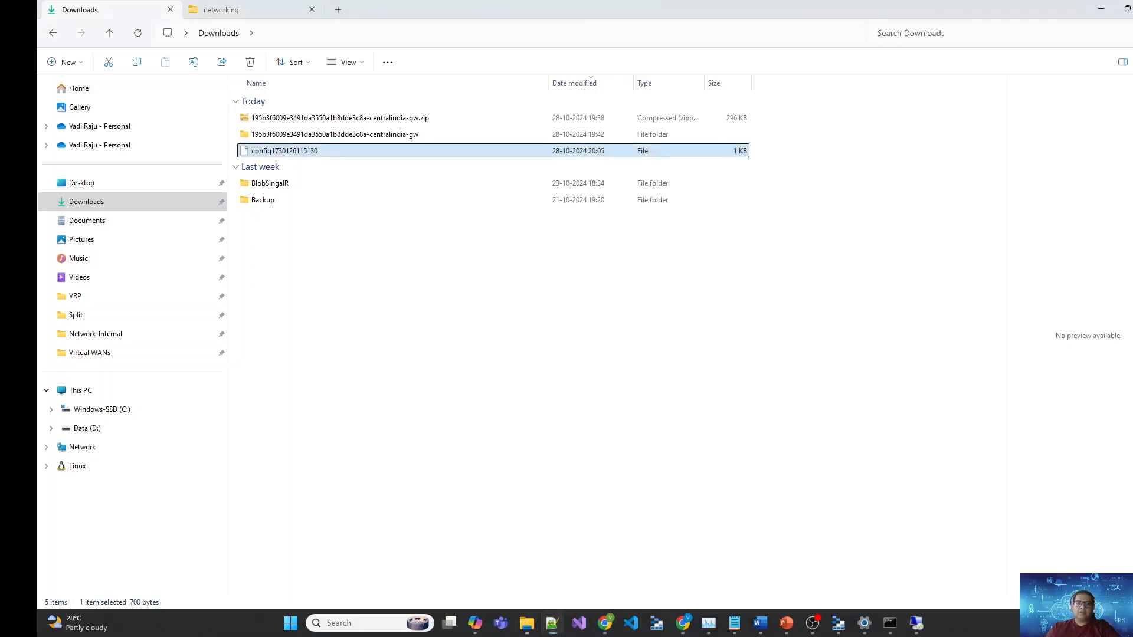
key("alt+Tab")
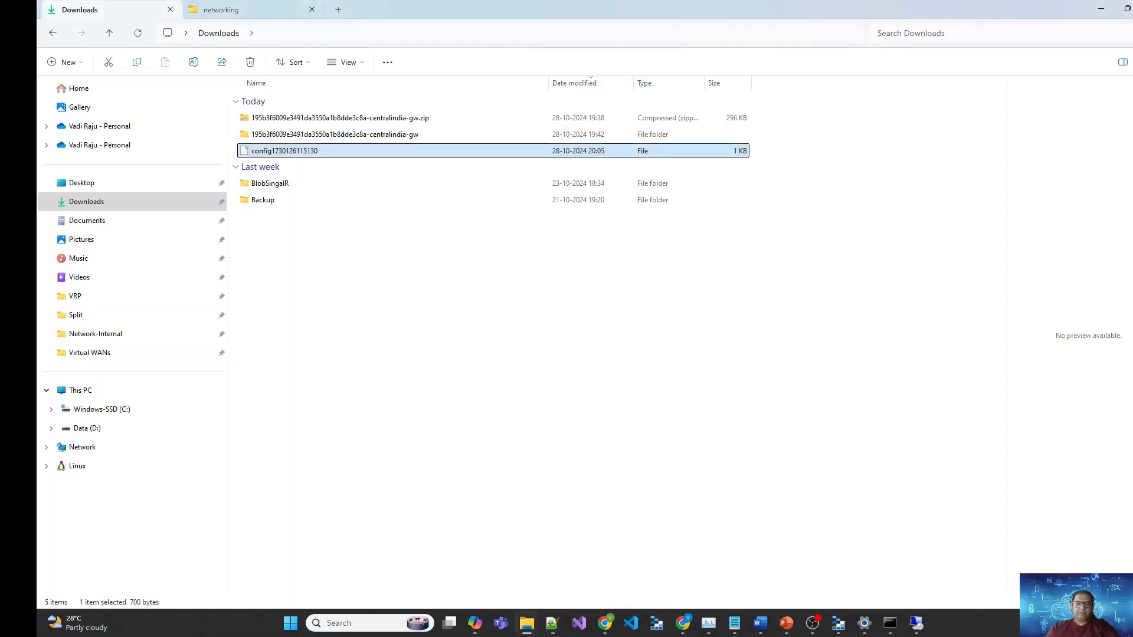
key("alt+Tab")
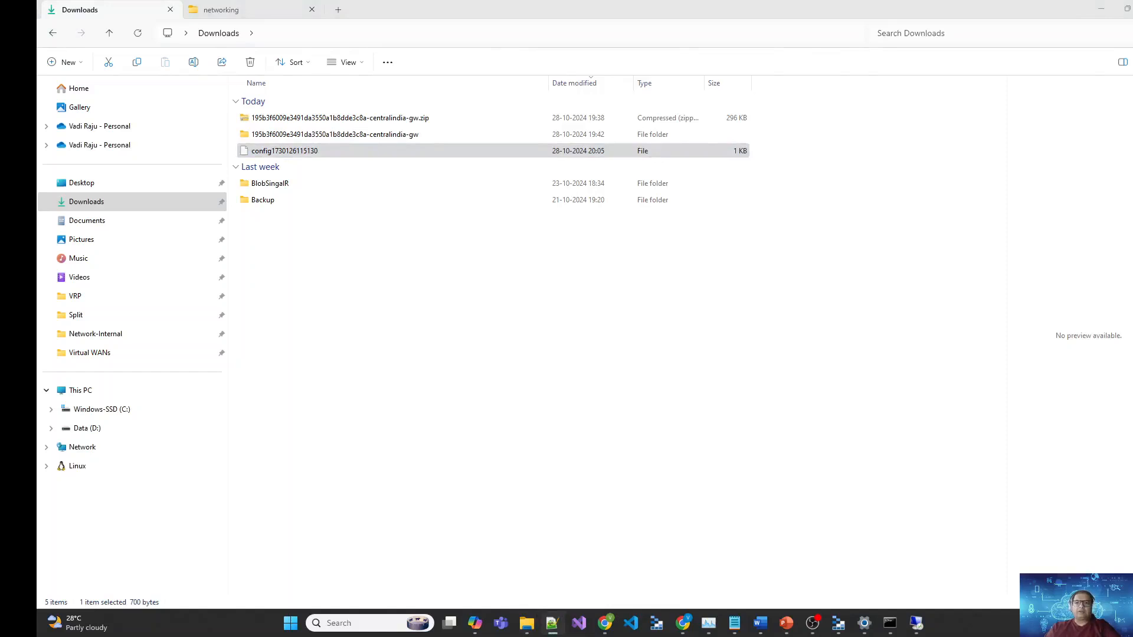
left_click_drag(474, 173, 758, 188)
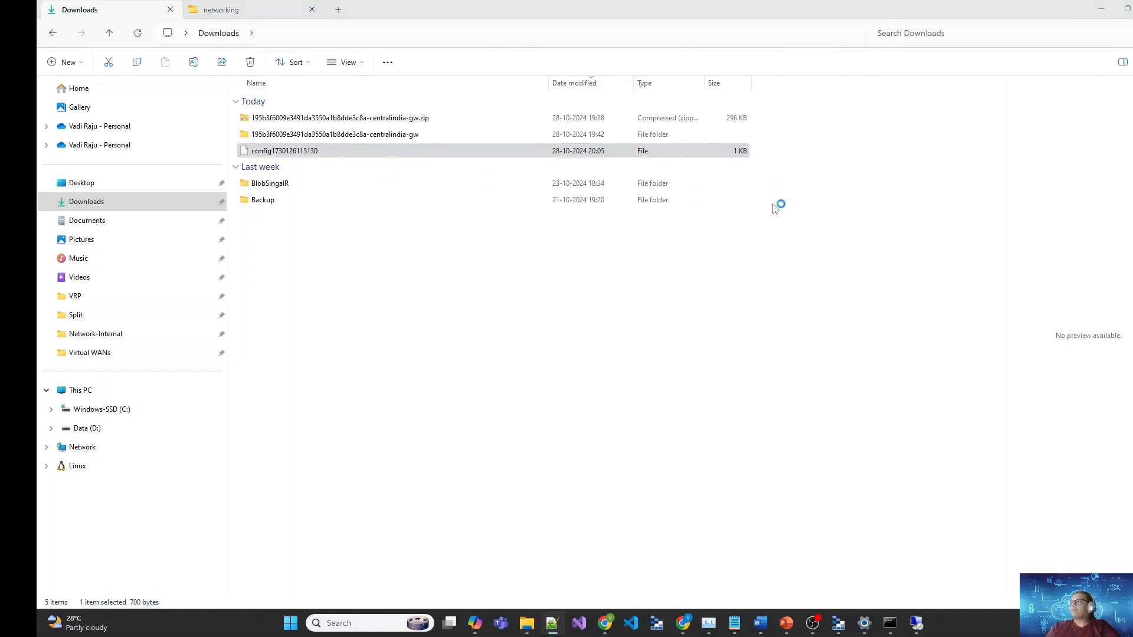
double_click(1098, 195)
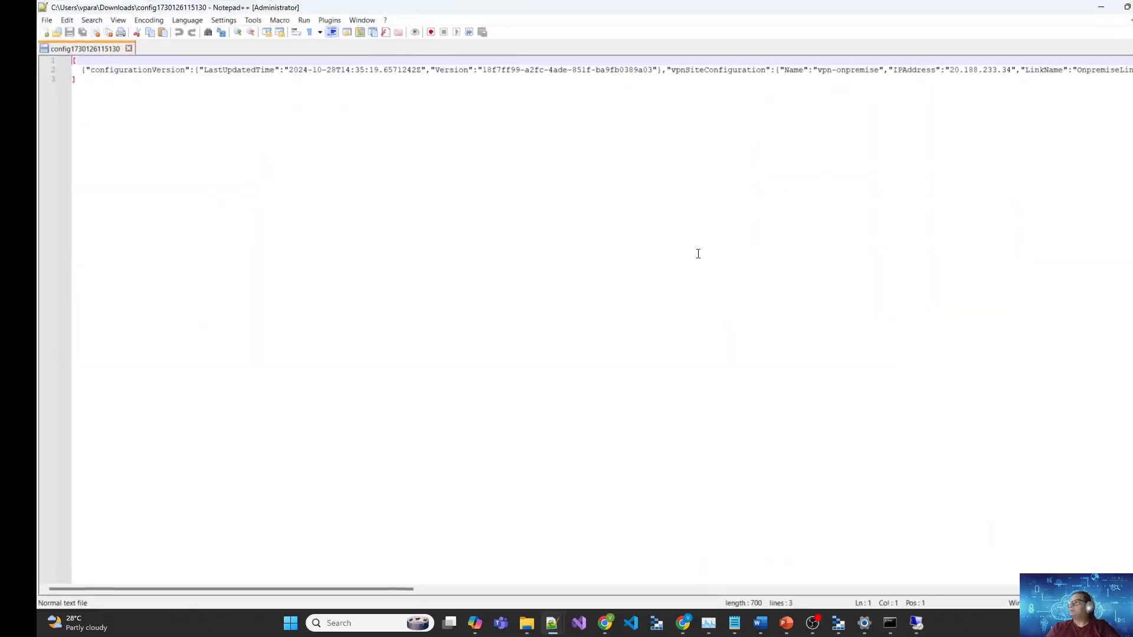
Step: Turn on word wrap in Notepad++ to read the long JSON line
left_click(267, 165)
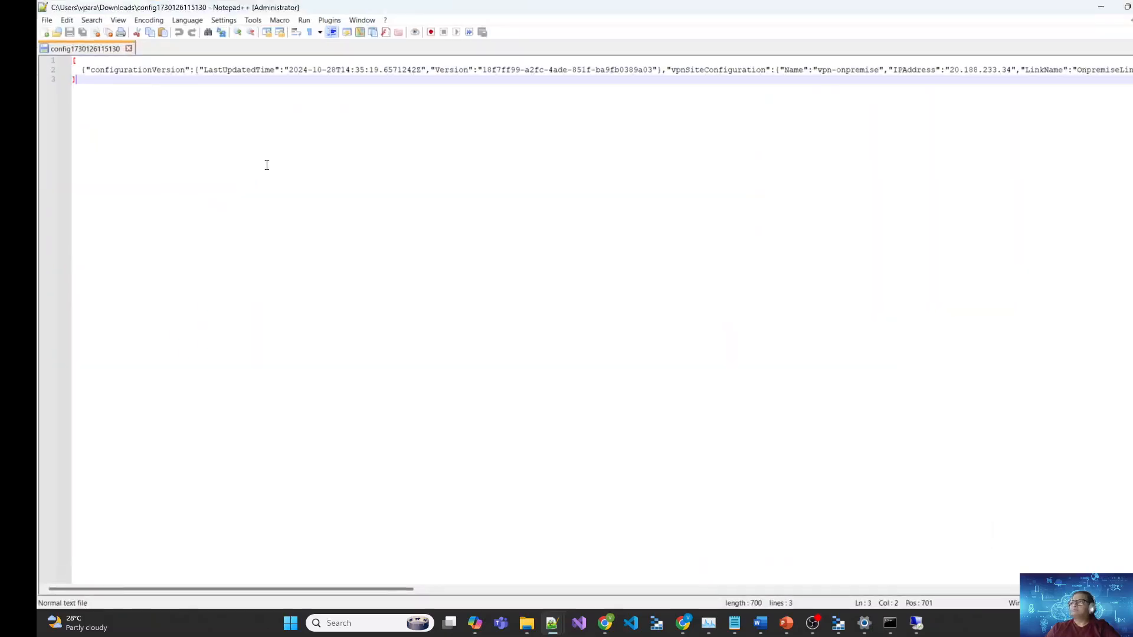
left_click(119, 22)
left_click(145, 154)
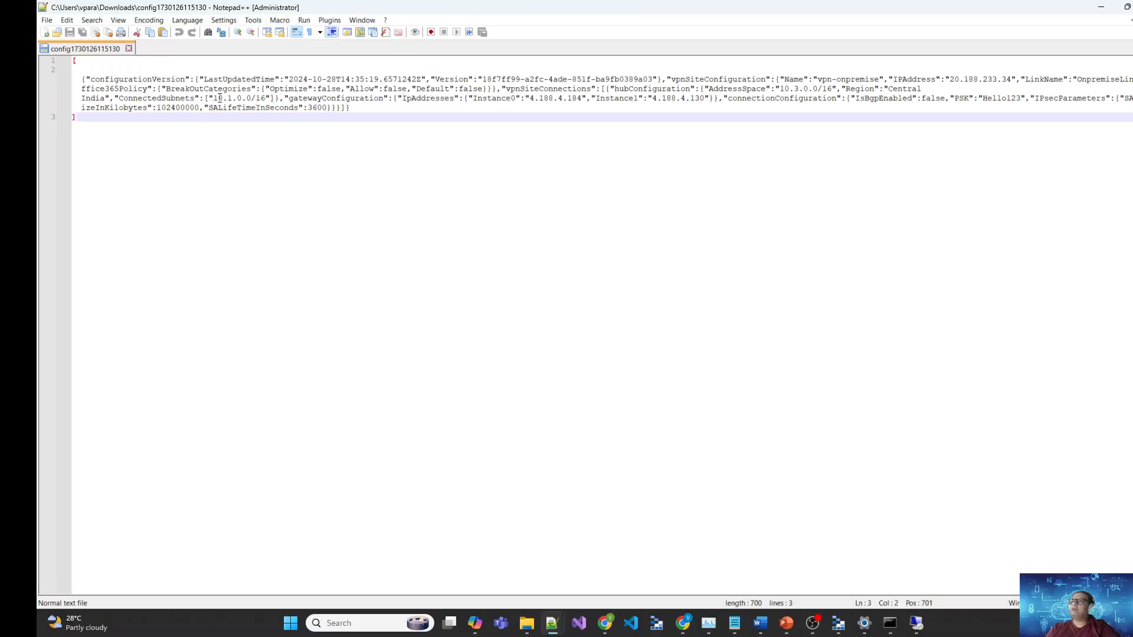
Step: Find the Instance0 gateway address 4.188.4.184 in the config, select it, and minimize Notepad++
left_click_drag(213, 98, 269, 98)
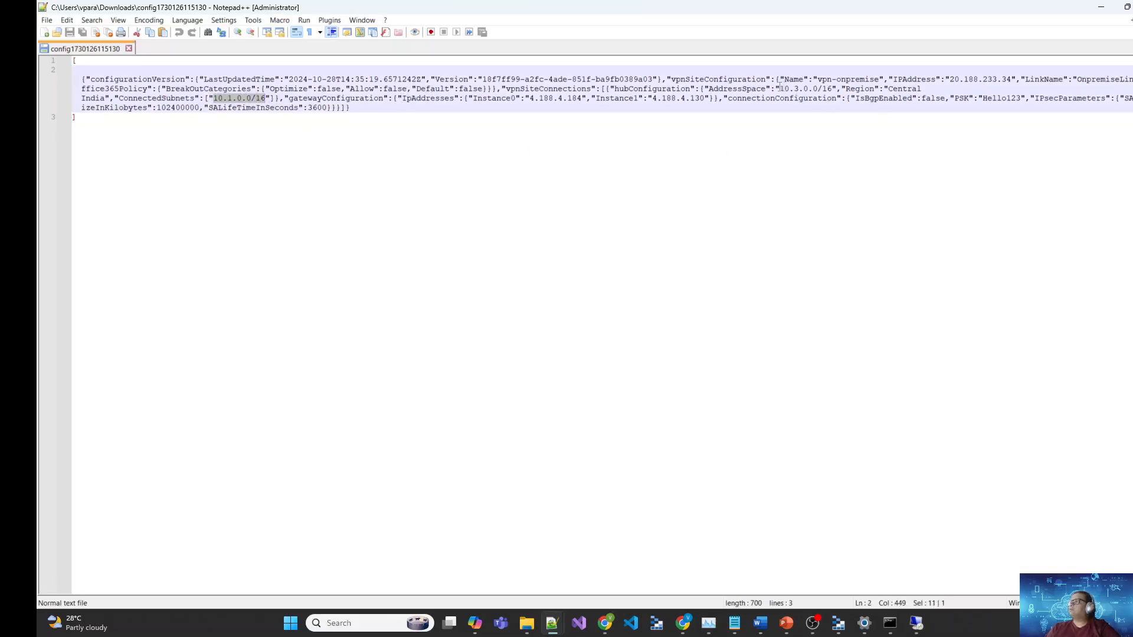
left_click_drag(779, 89, 828, 88)
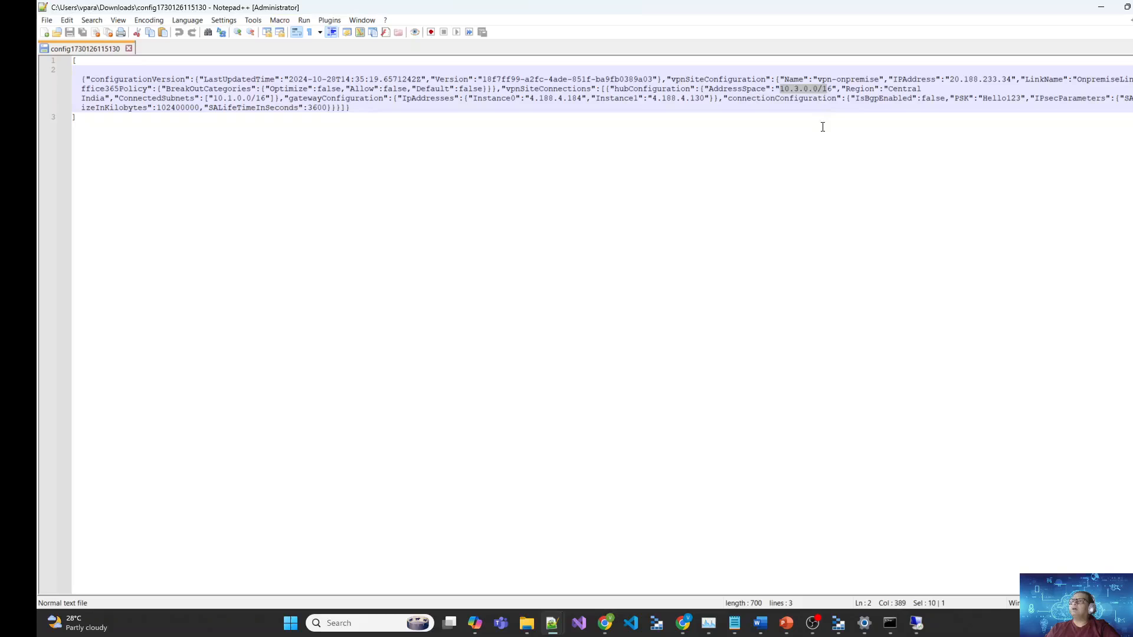
left_click(762, 129)
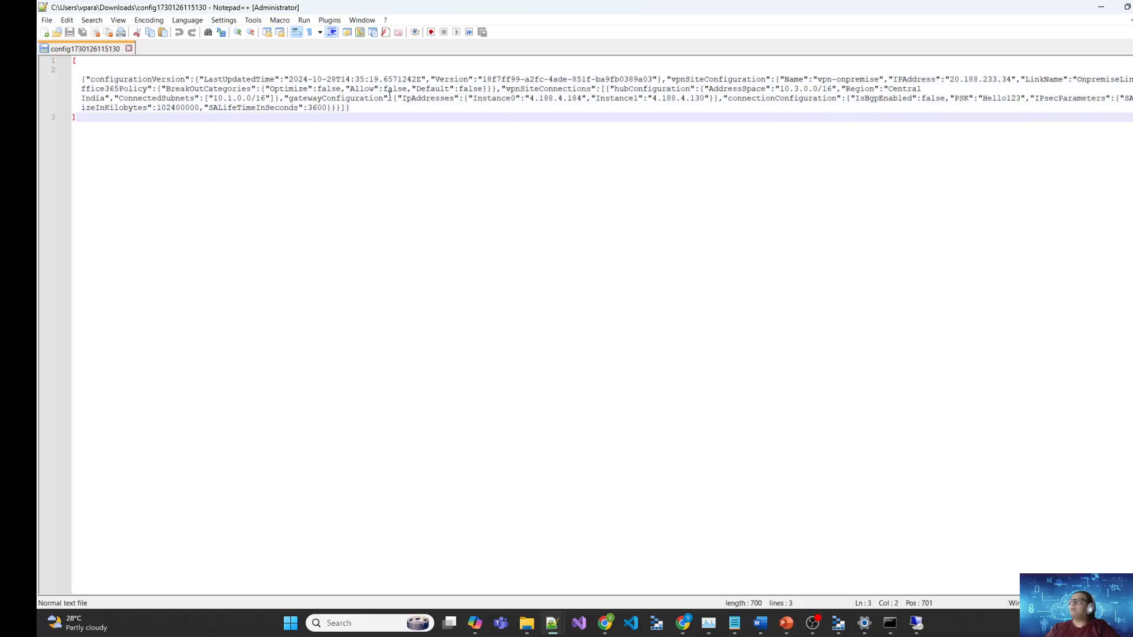
double_click(337, 99)
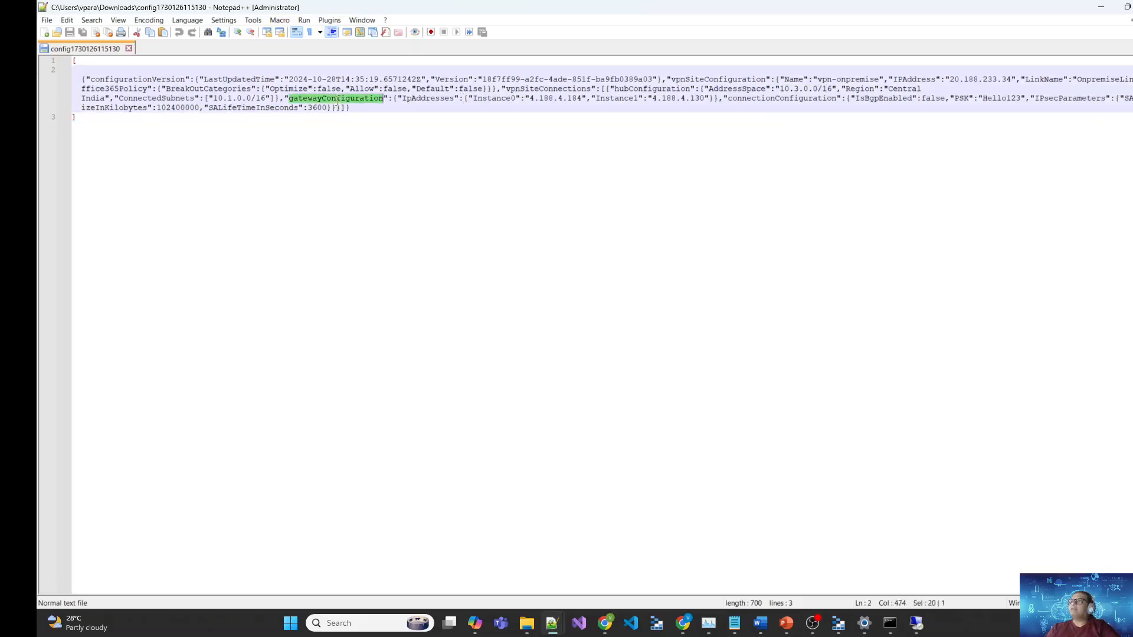
left_click(531, 99)
double_click(508, 100)
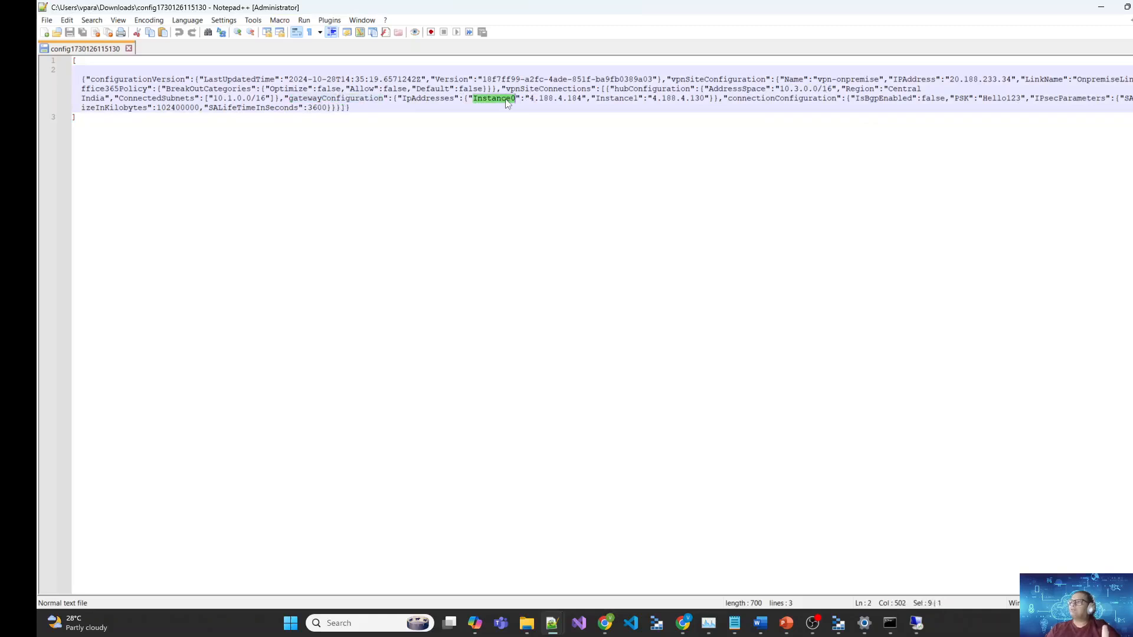
double_click(617, 98)
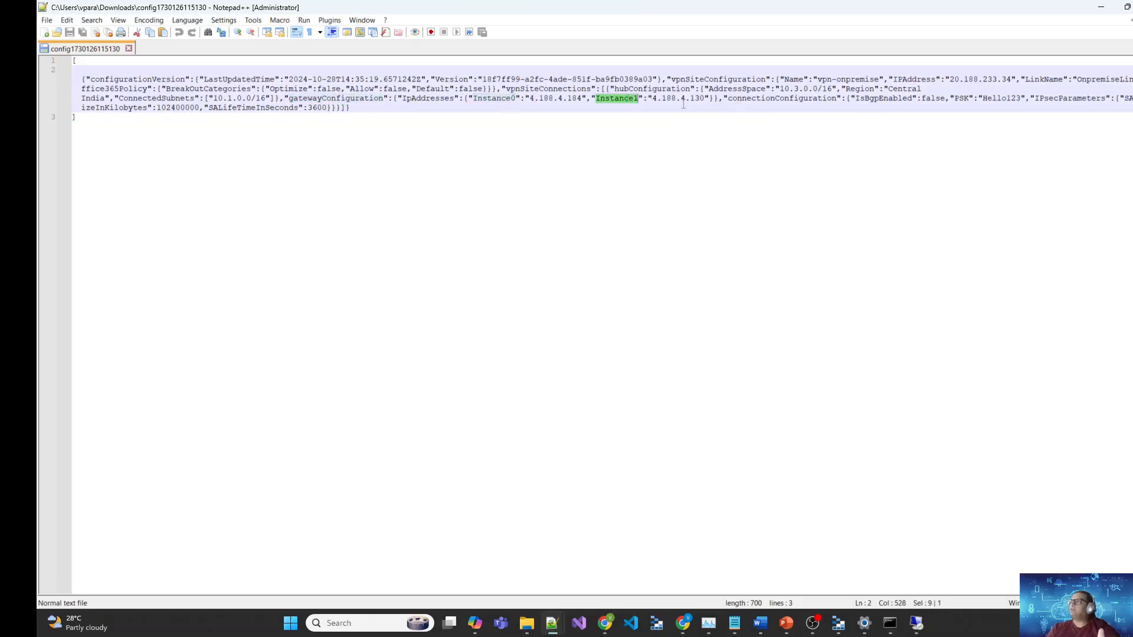
left_click_drag(583, 99, 529, 99)
key("ctrl+c")
left_click(1101, 7)
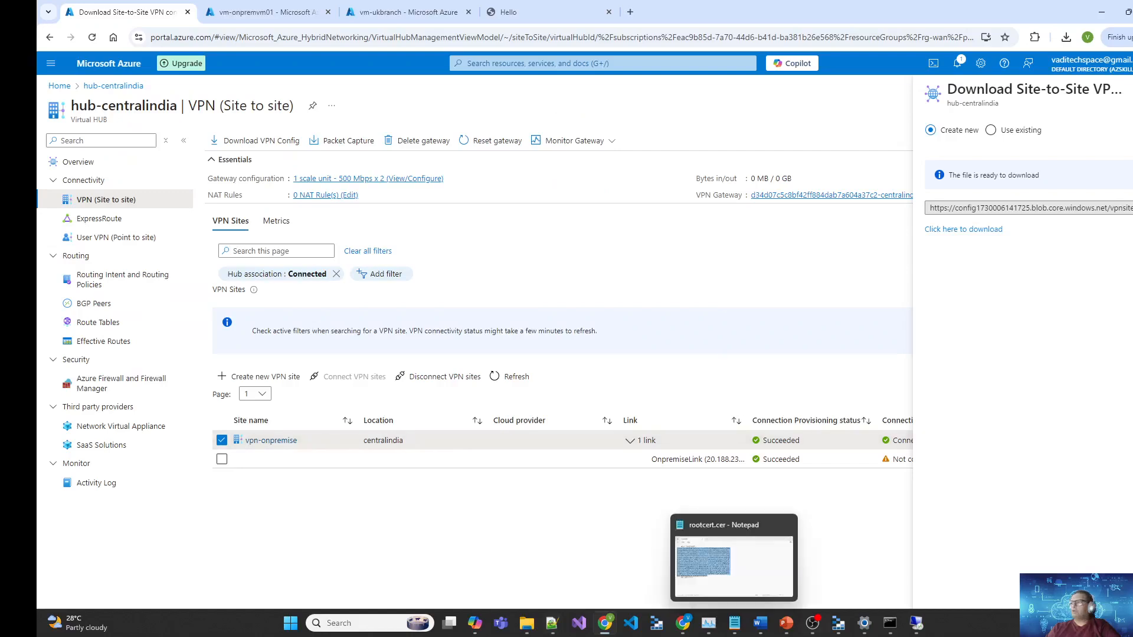
Step: Paste 4.188.4.184 as AZ Router's destination address and keep IP packet routing enabled
left_click(921, 624)
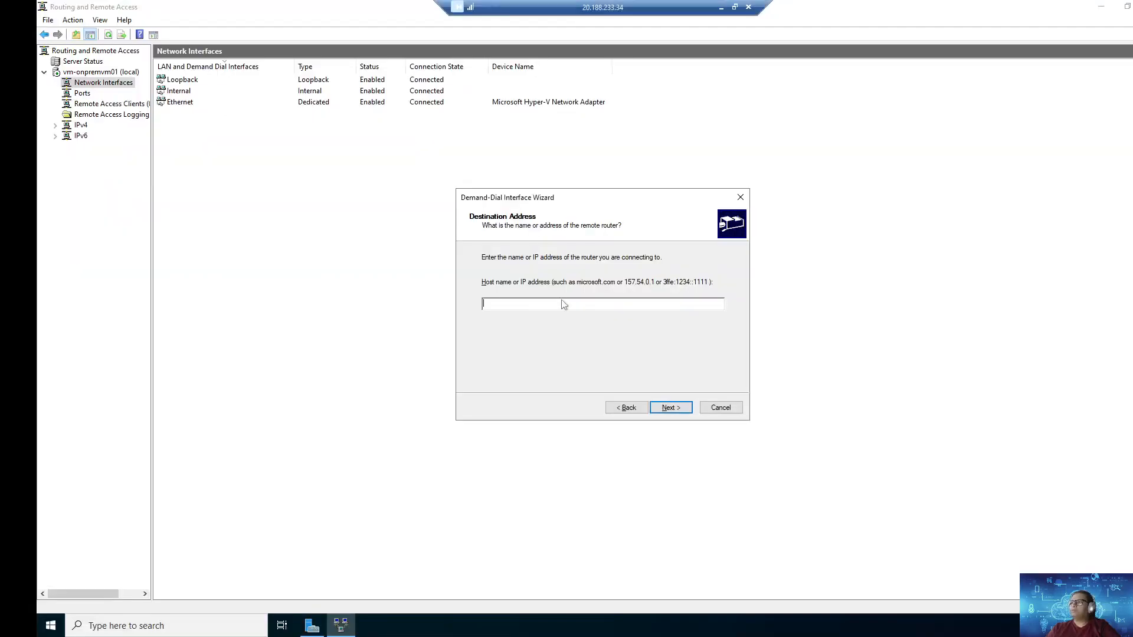
key("ctrl+v")
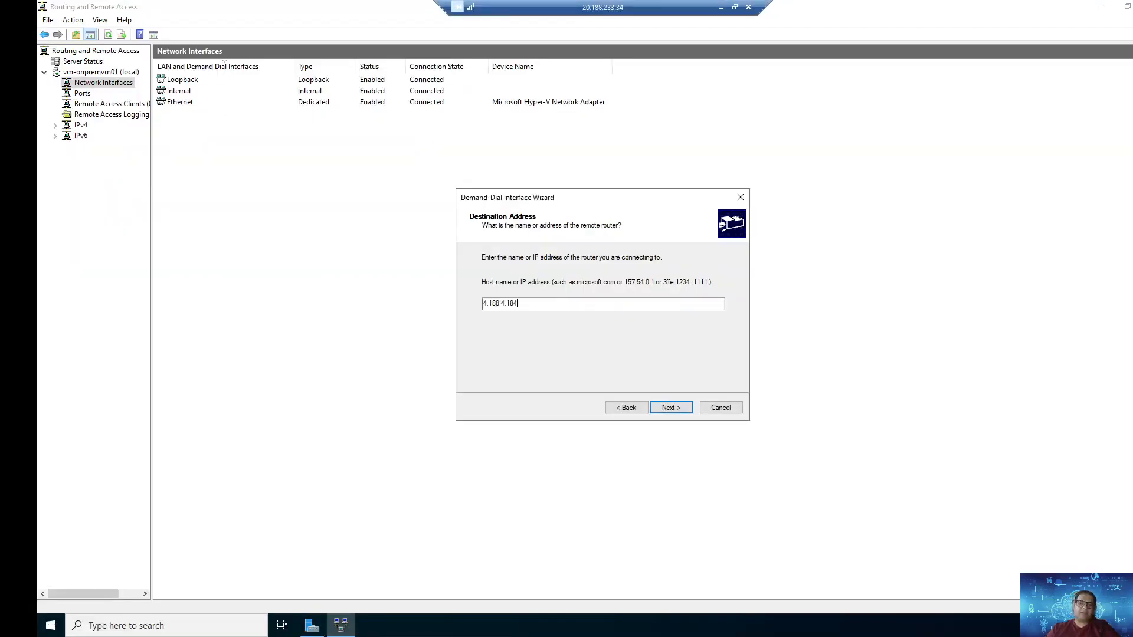
left_click(676, 413)
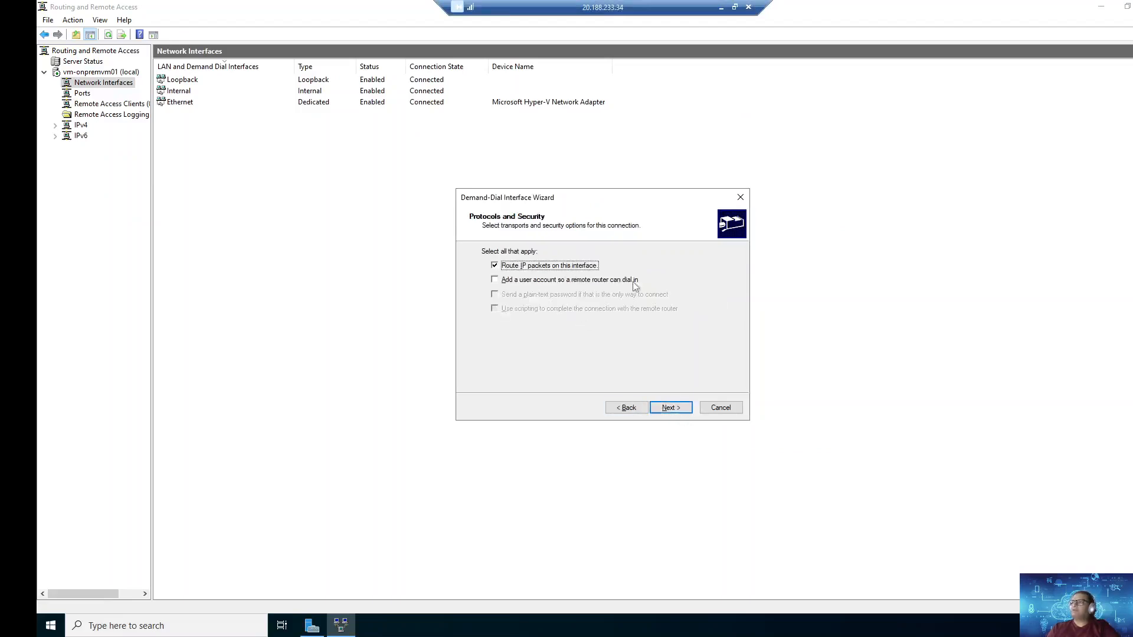
left_click(667, 413)
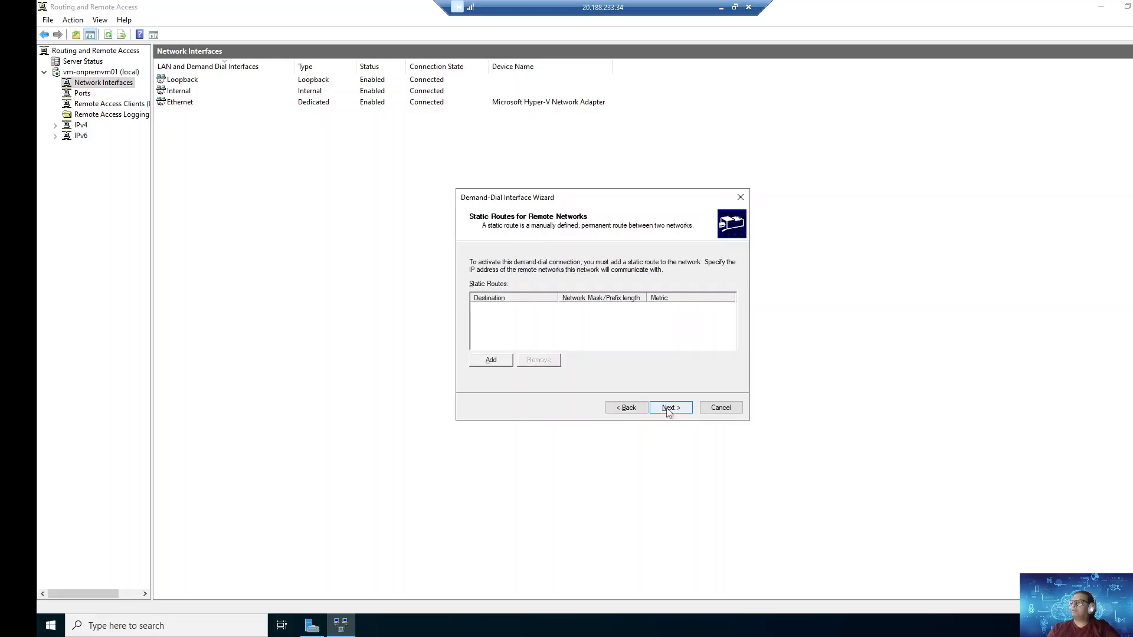
Step: Add static routes 10.3.0.0 and 10.1.0.0 with mask 255.255.0.0
left_click(505, 364)
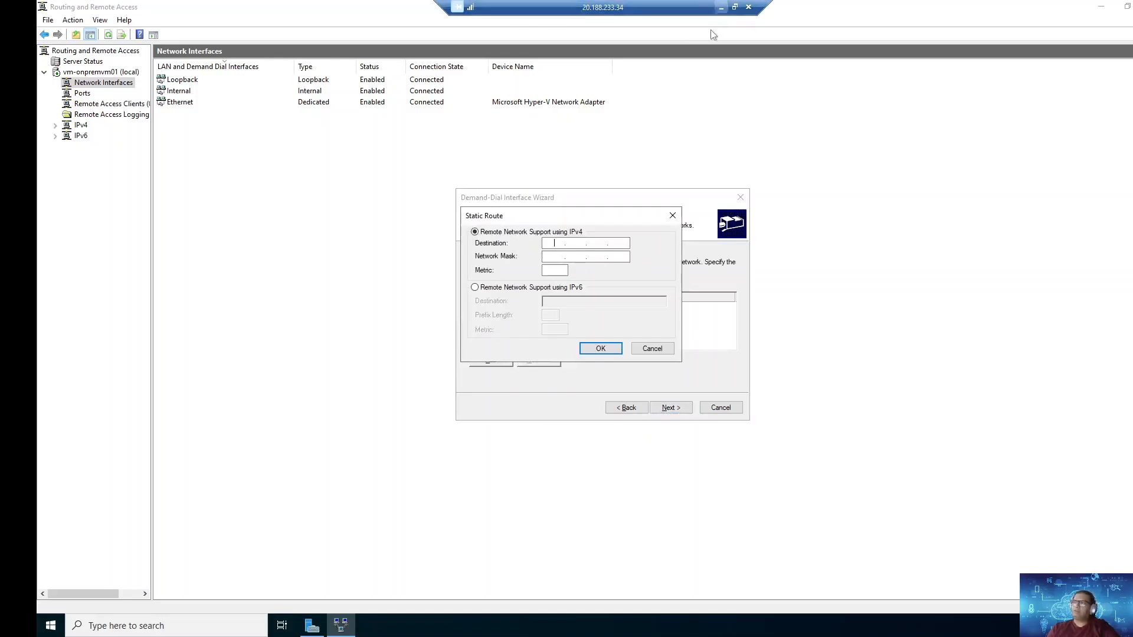
type("10")
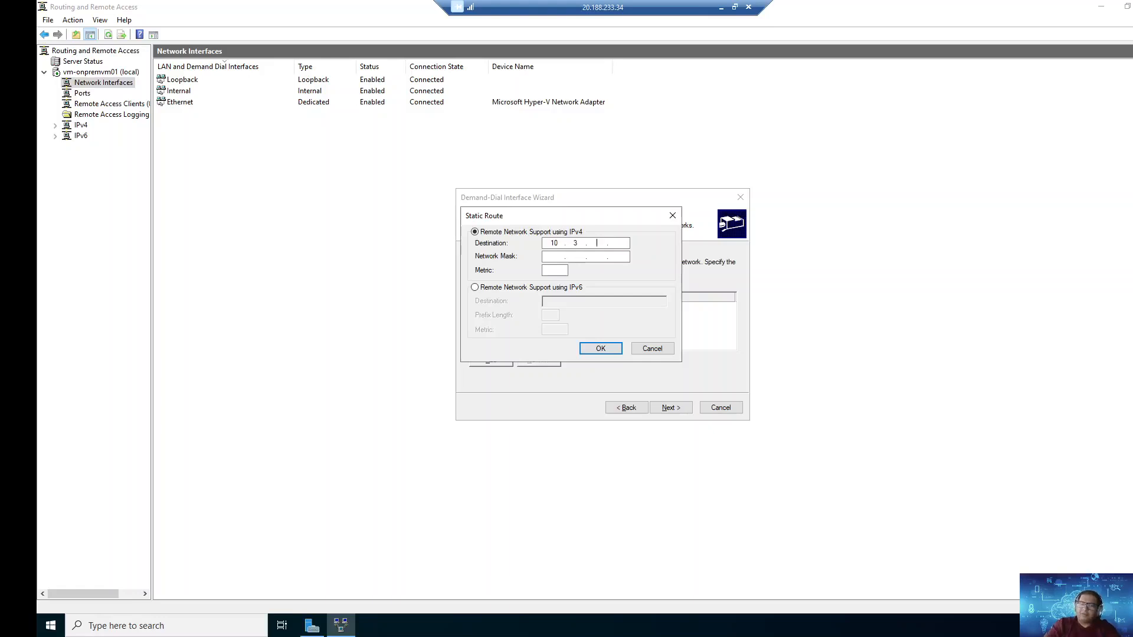
type(".3.0.1")
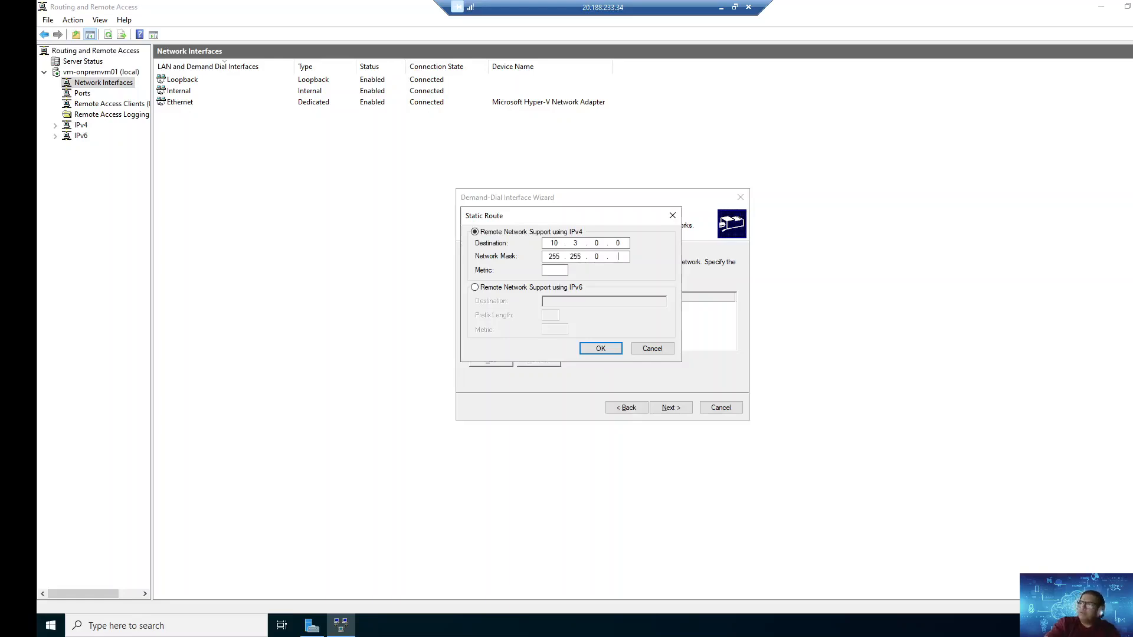
type("0")
type("6")
left_click(601, 348)
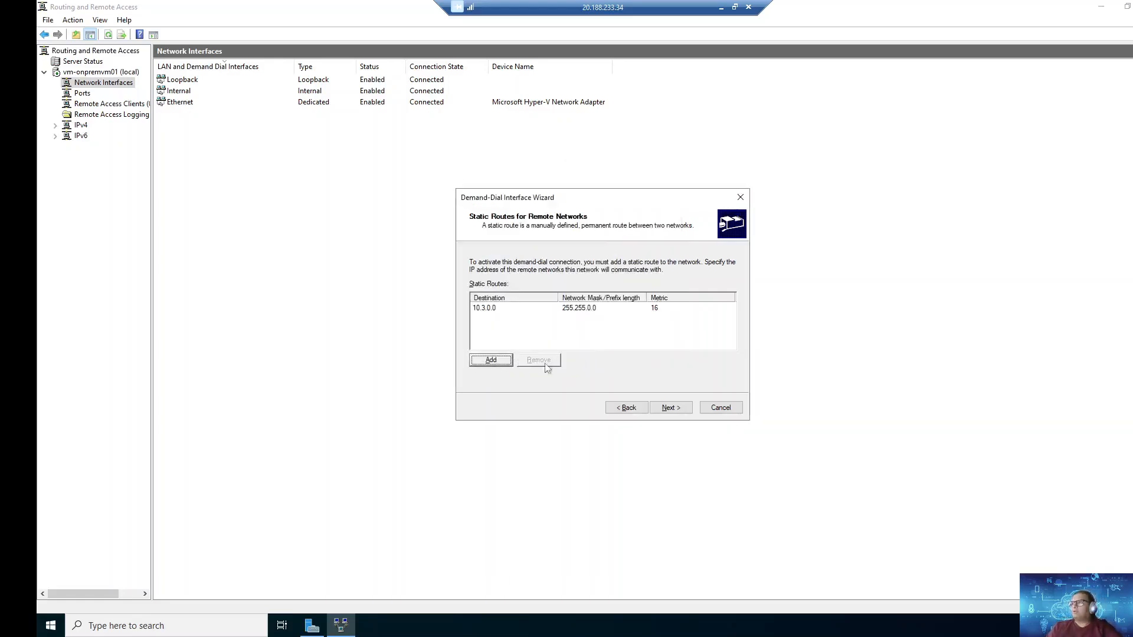
left_click(491, 360)
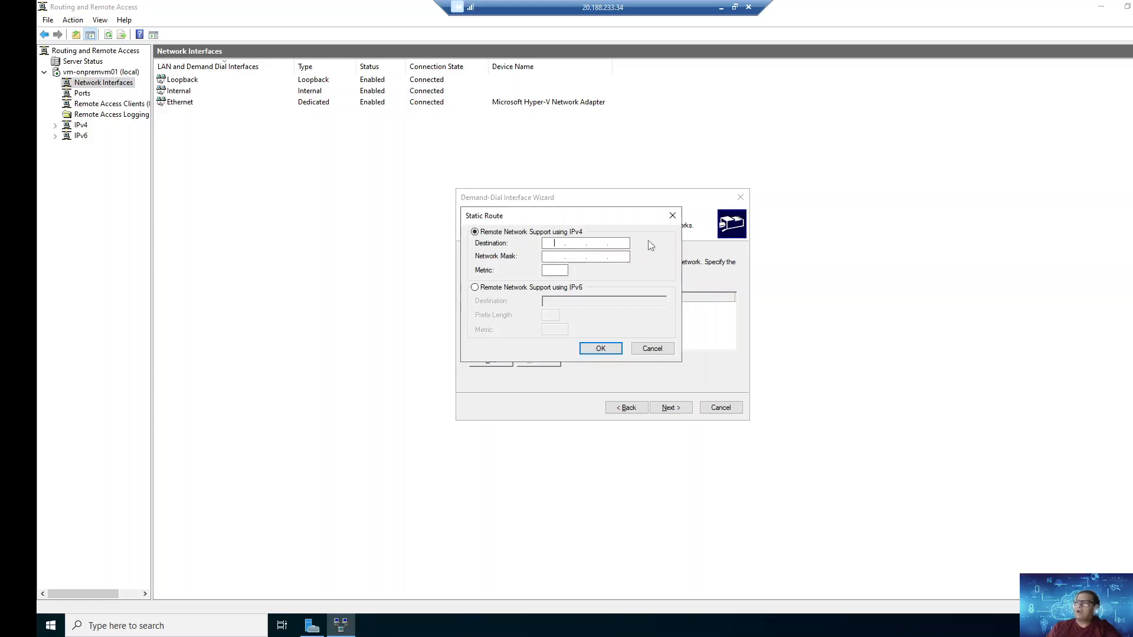
type("10.1.0.")
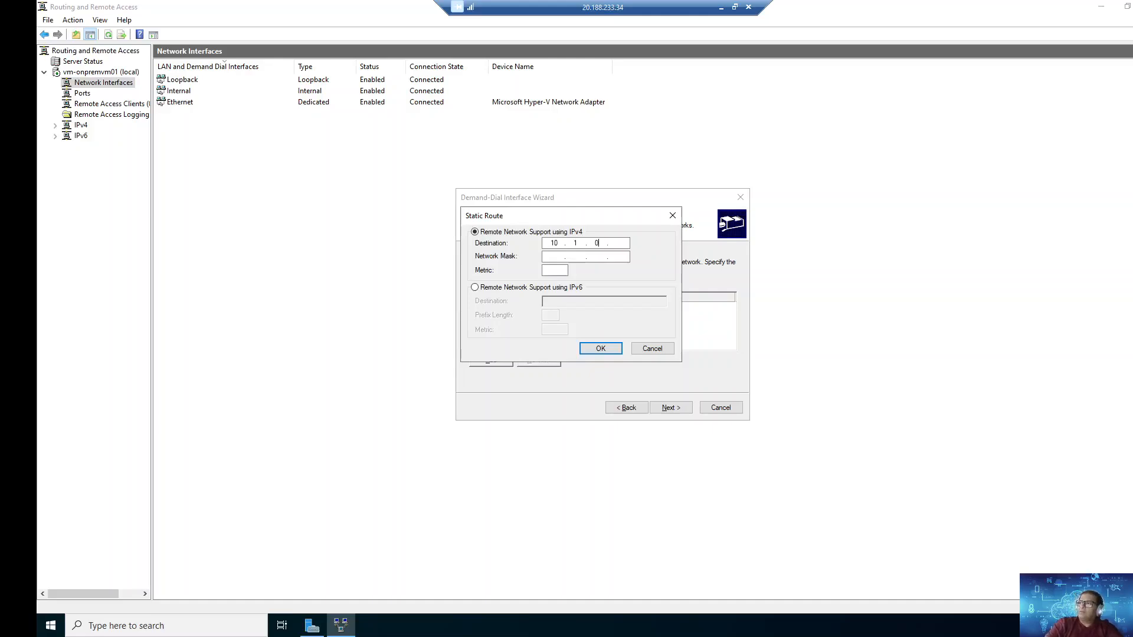
type("0")
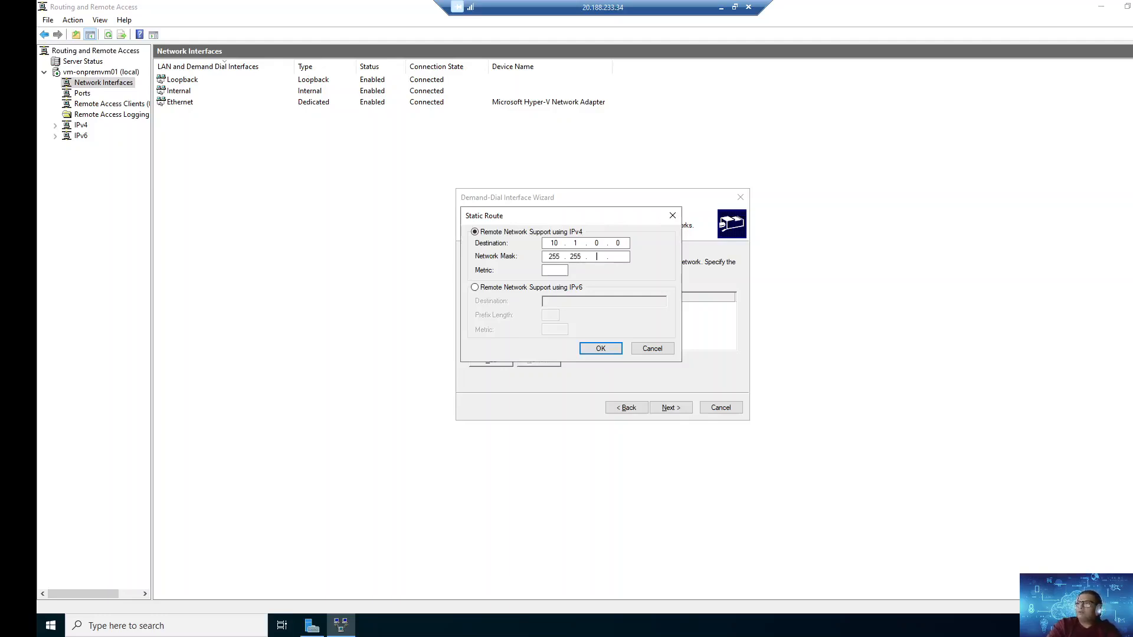
type("0")
key("Return")
Step: Add static route 10.4.0.0, mask 255.255.0.0, metric 14, and continue to dial-out credentials
left_click(502, 365)
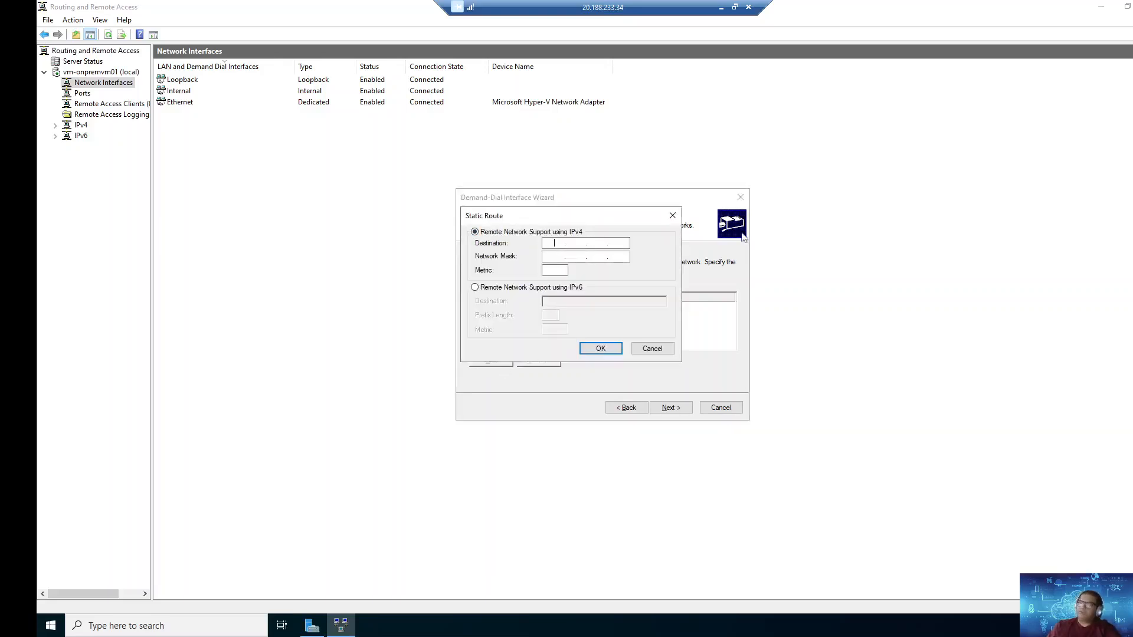
type("10")
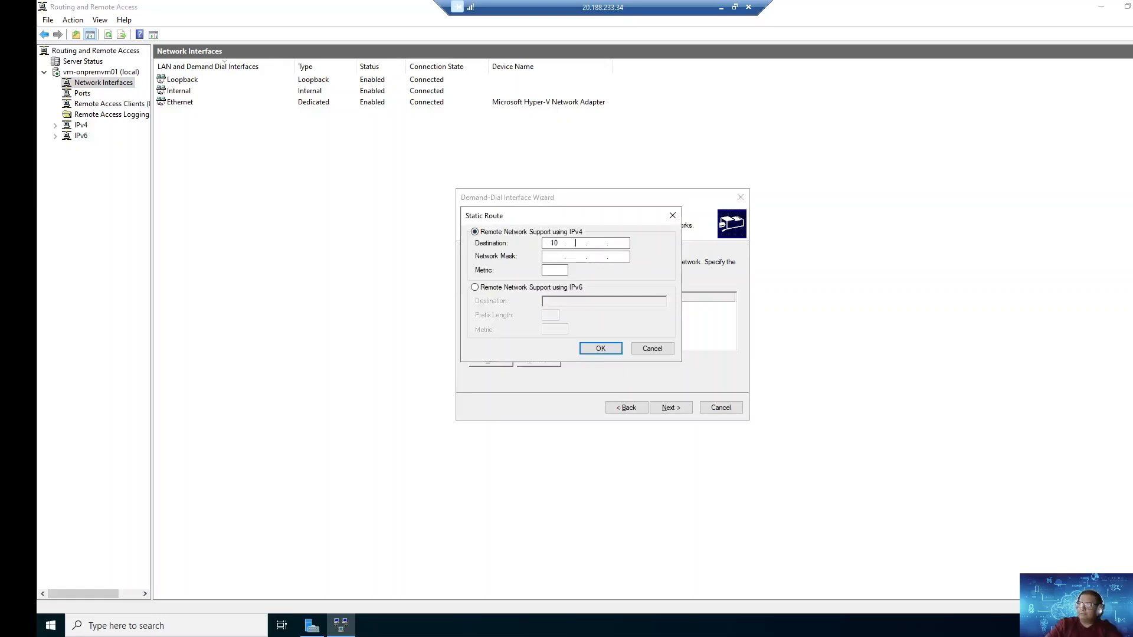
type(".4.0.0 ")
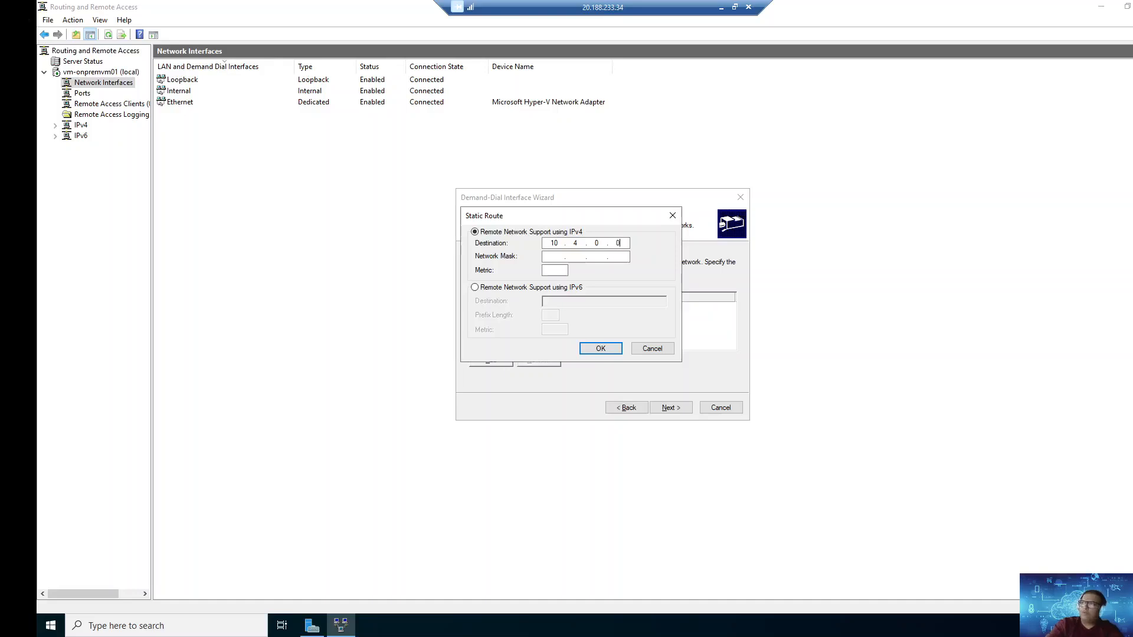
type("255.255.0.0")
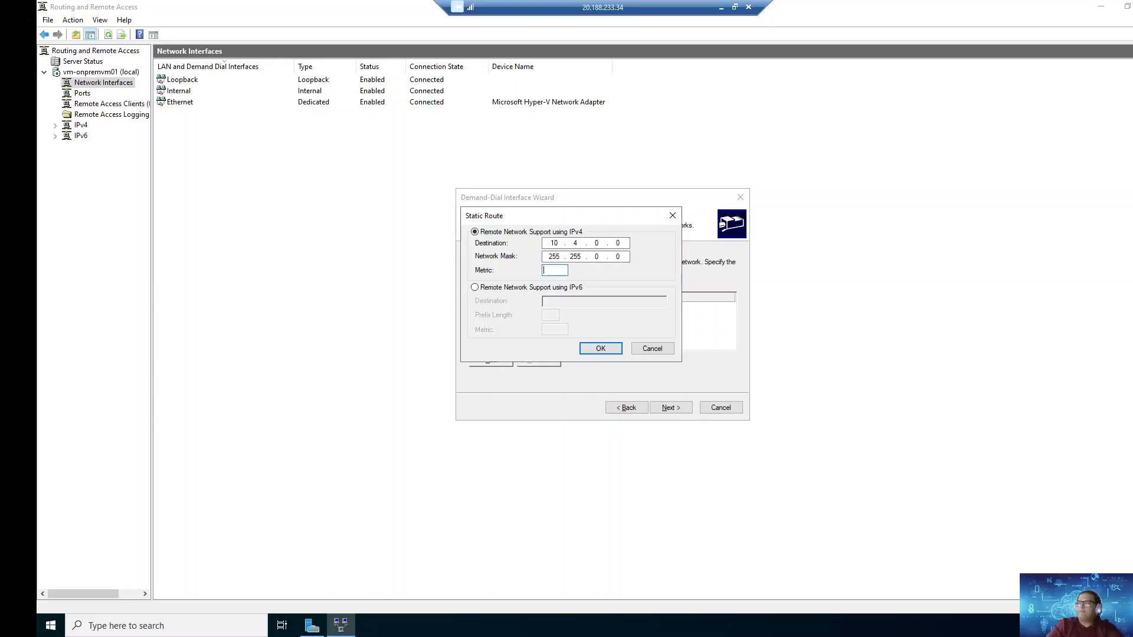
type(" 14")
left_click(597, 350)
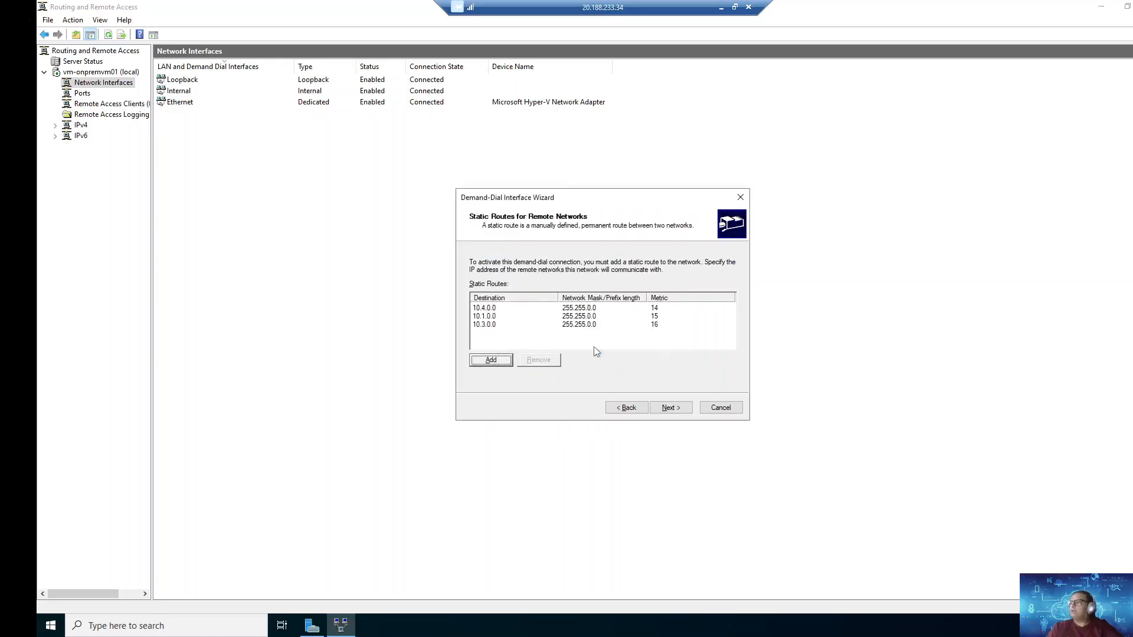
left_click(665, 408)
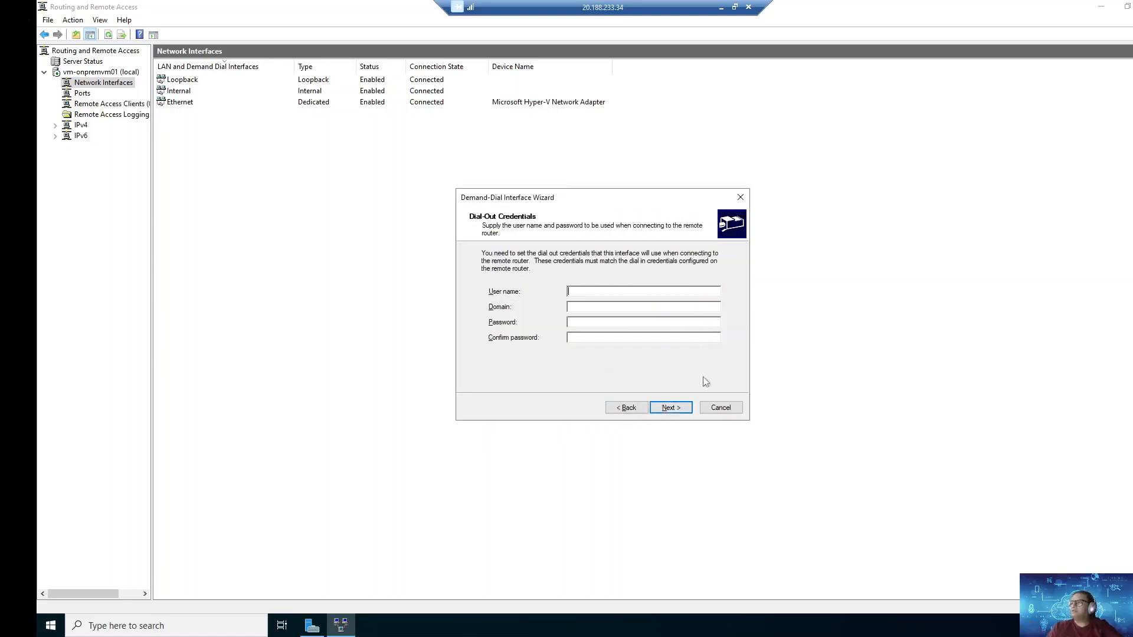
Step: Finish the wizard without dial-out credentials and open AZ Router's properties
key("Return")
left_click(685, 409)
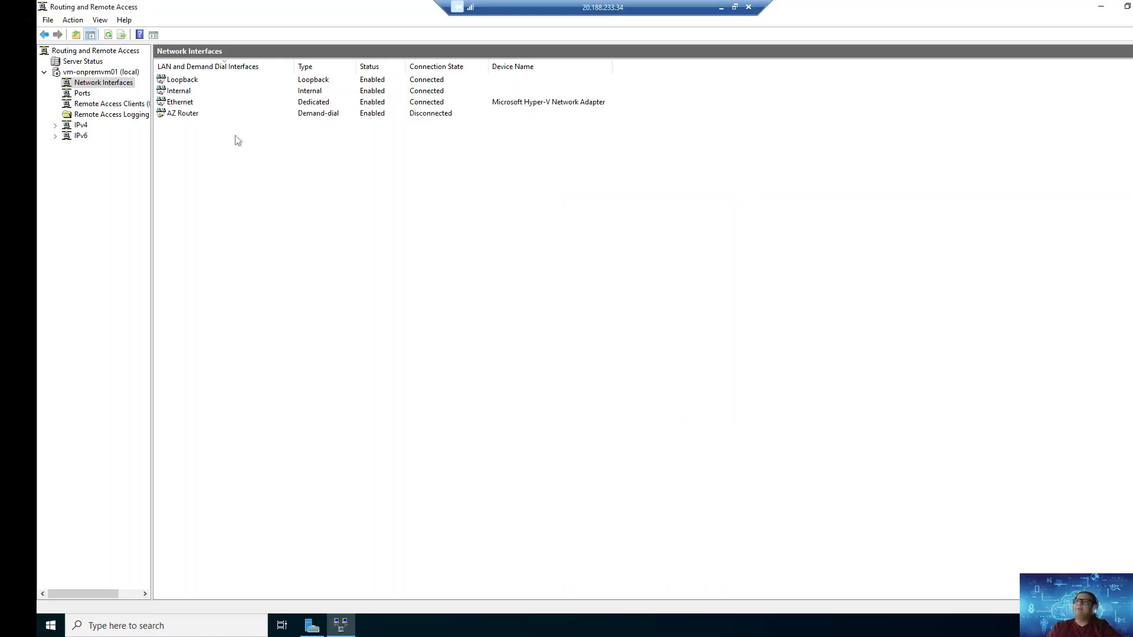
right_click(188, 121)
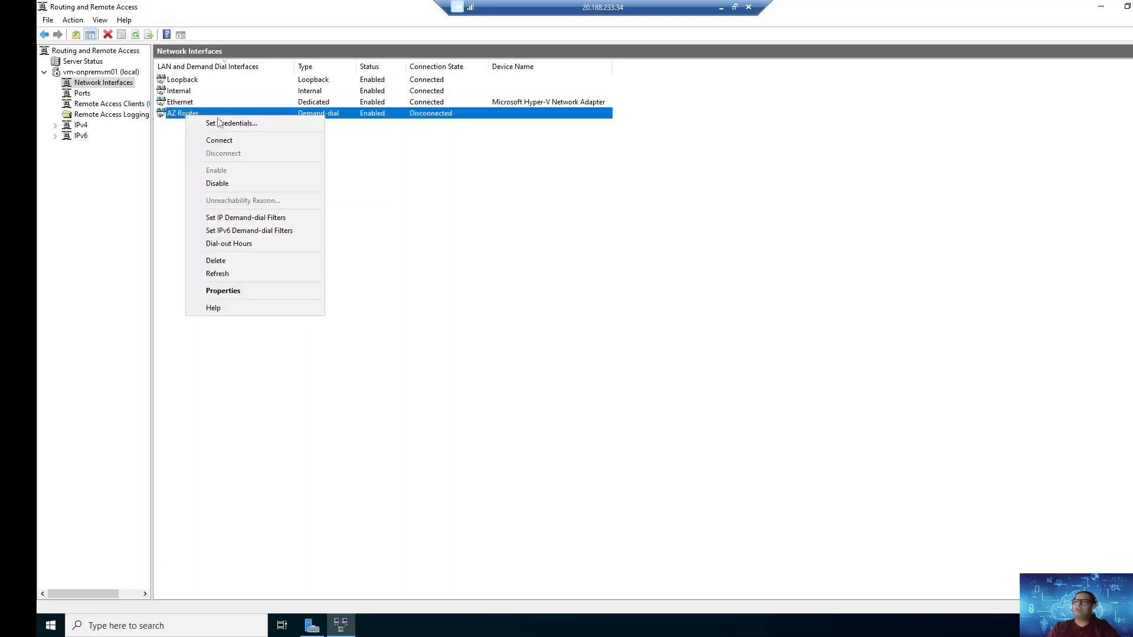
left_click(246, 291)
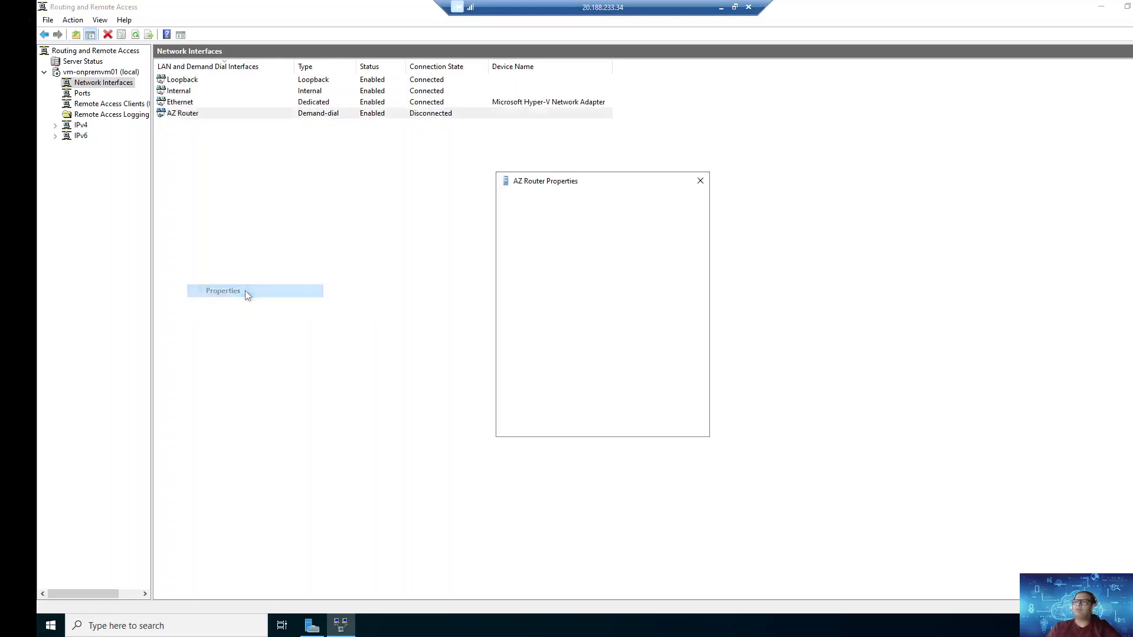
Step: Set AZ Router's security to preshared key authentication and enter the key
left_click(572, 203)
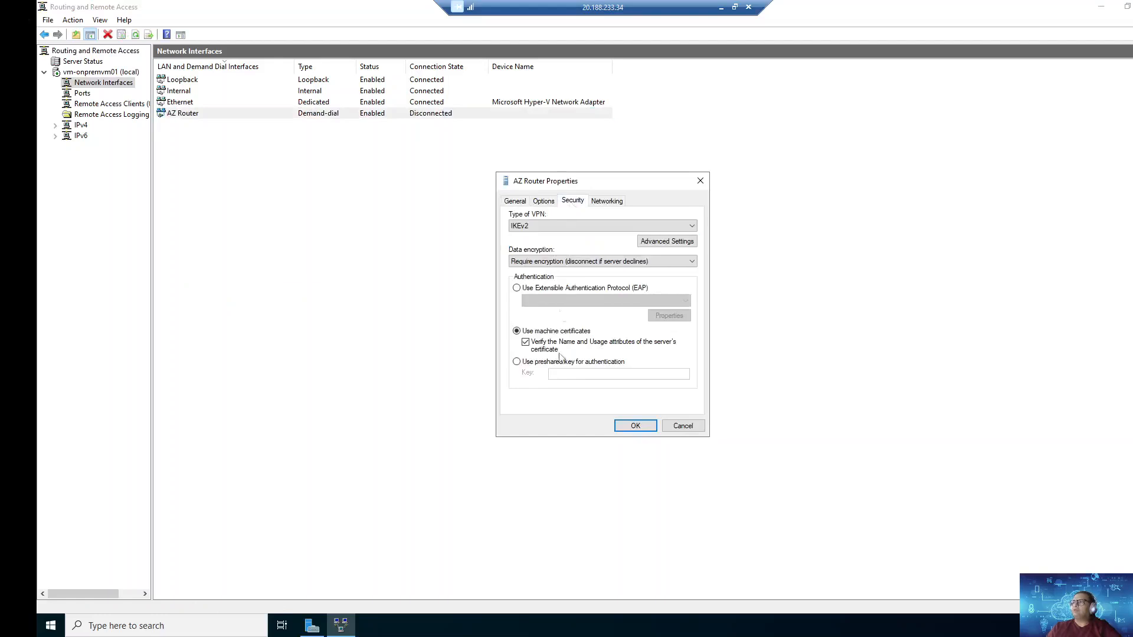
left_click(516, 363)
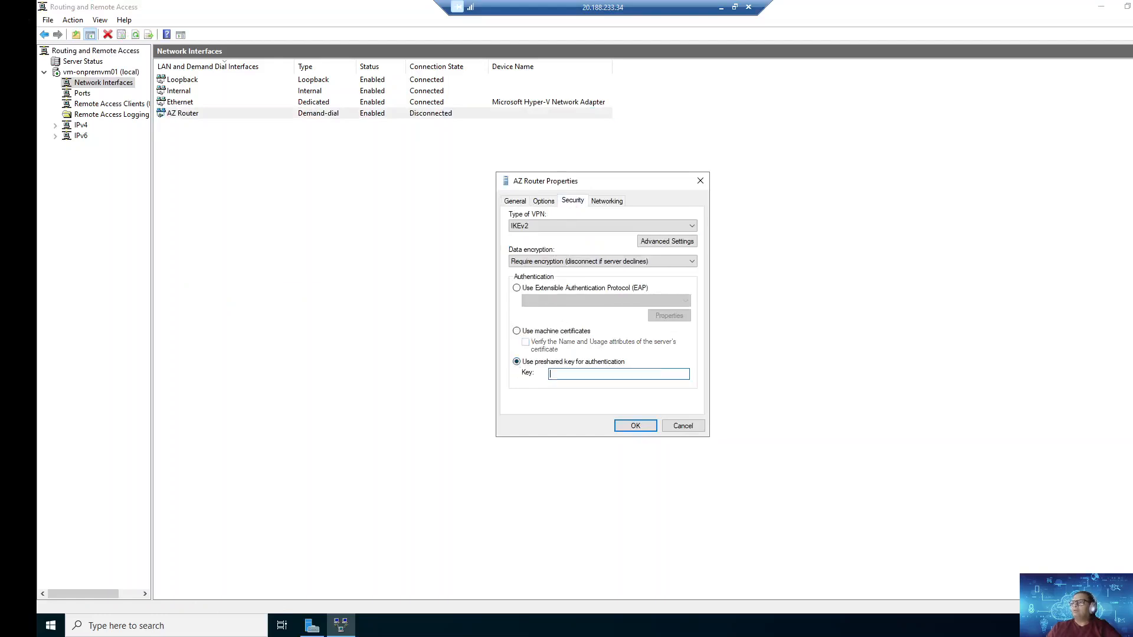
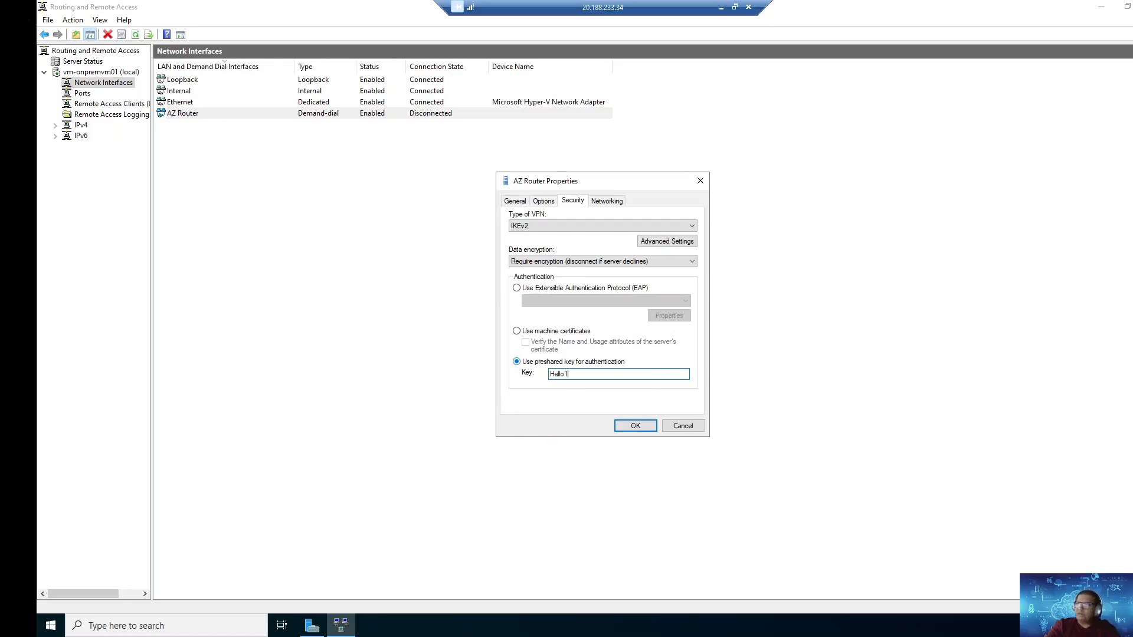
left_click(640, 425)
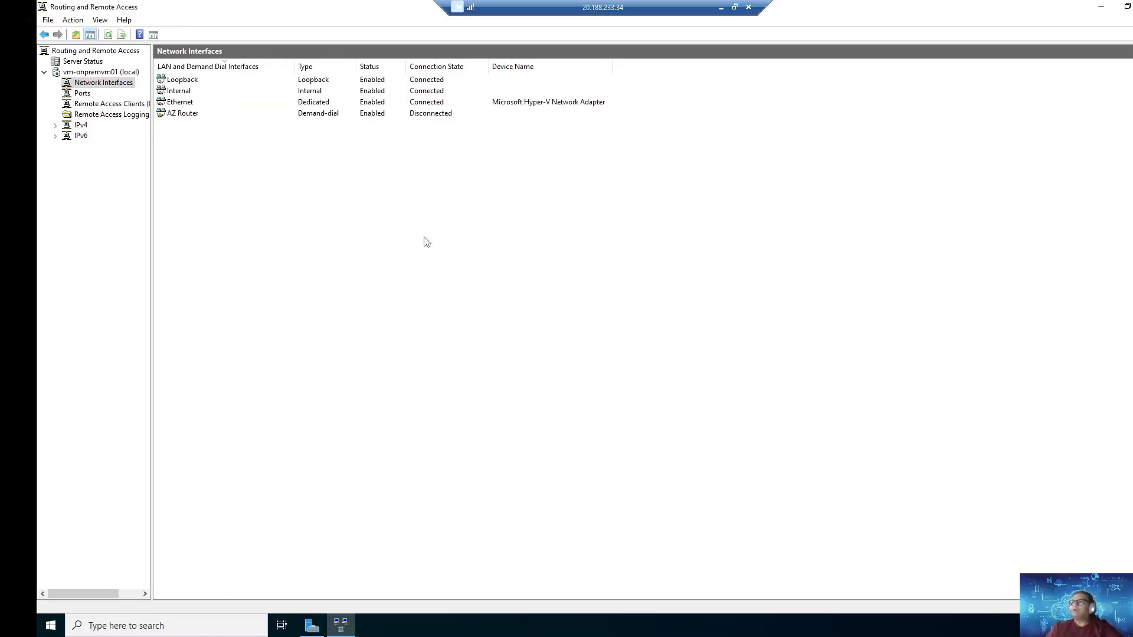
Step: Connect the AZ Router interface and confirm it shows Connected
right_click(173, 115)
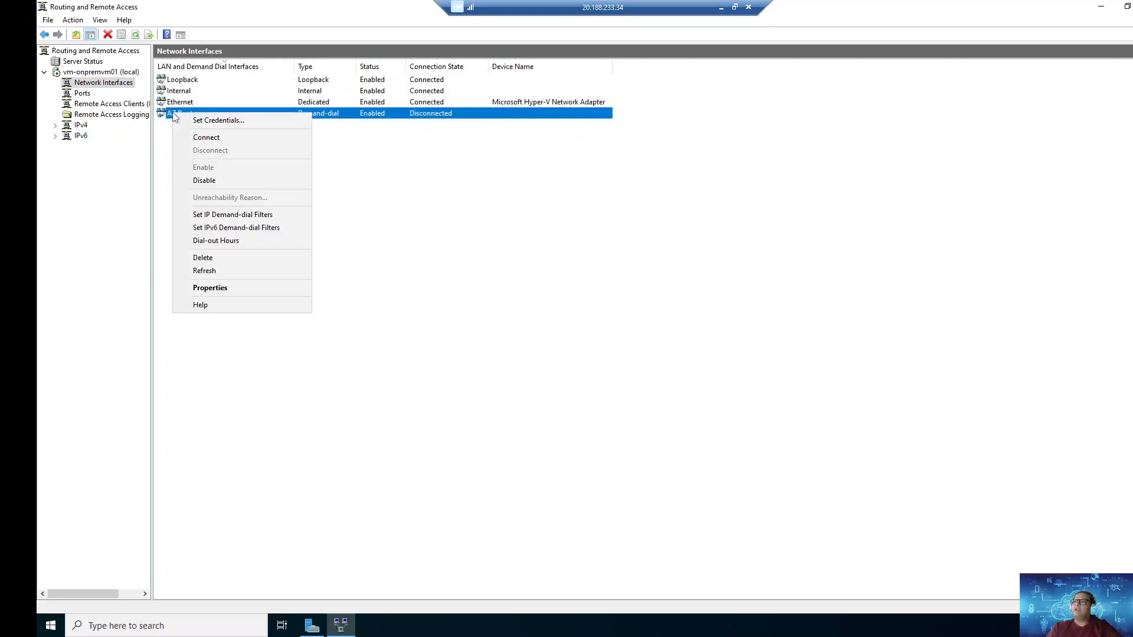
left_click(220, 142)
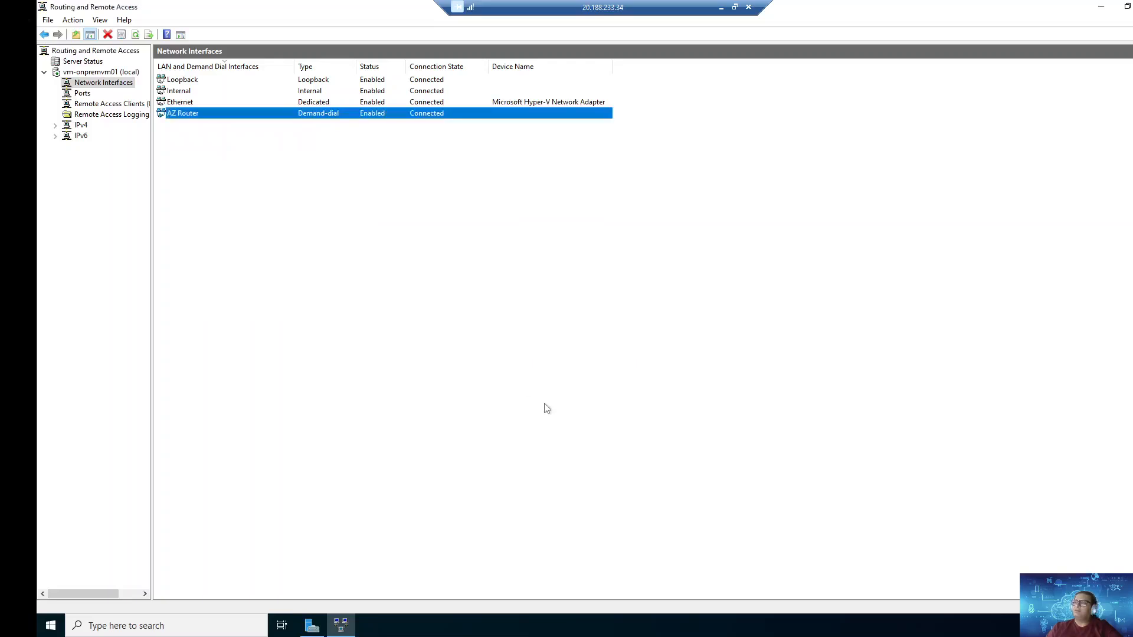
left_click(518, 344)
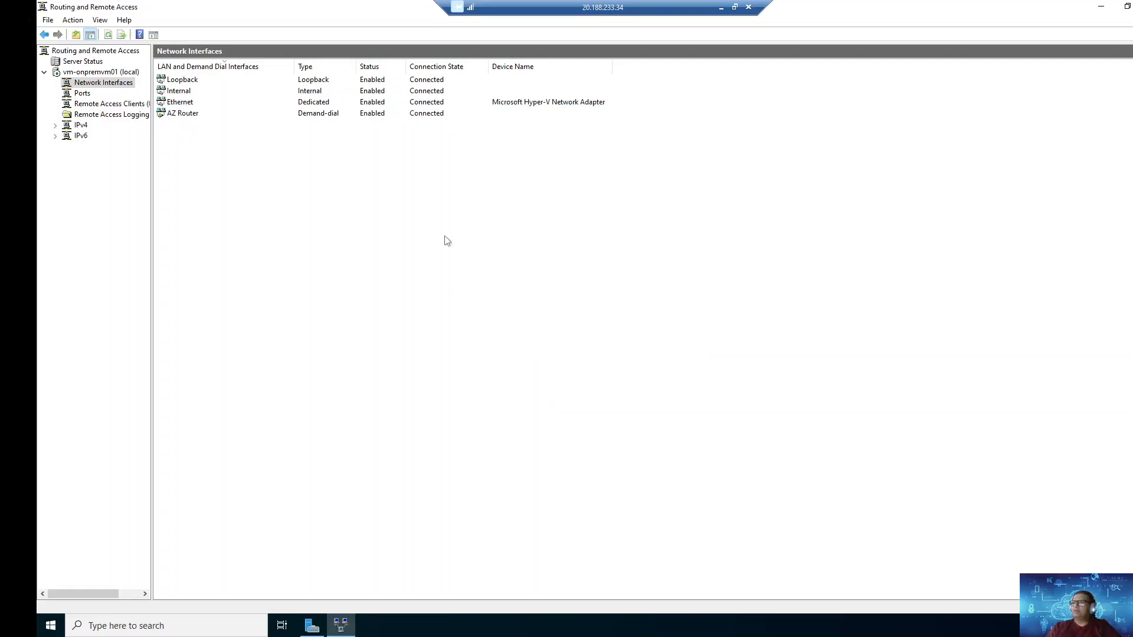
Step: Launch an administrator Command Prompt on the on-premises server via Win+R cmd
key("super+r")
type("cmd")
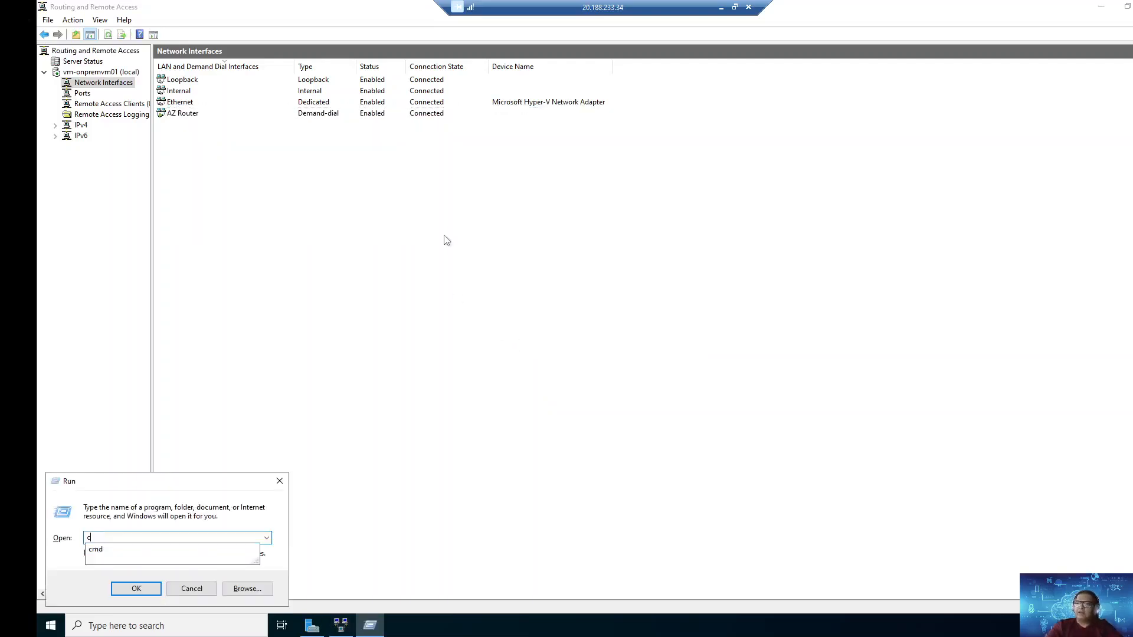
key("Return")
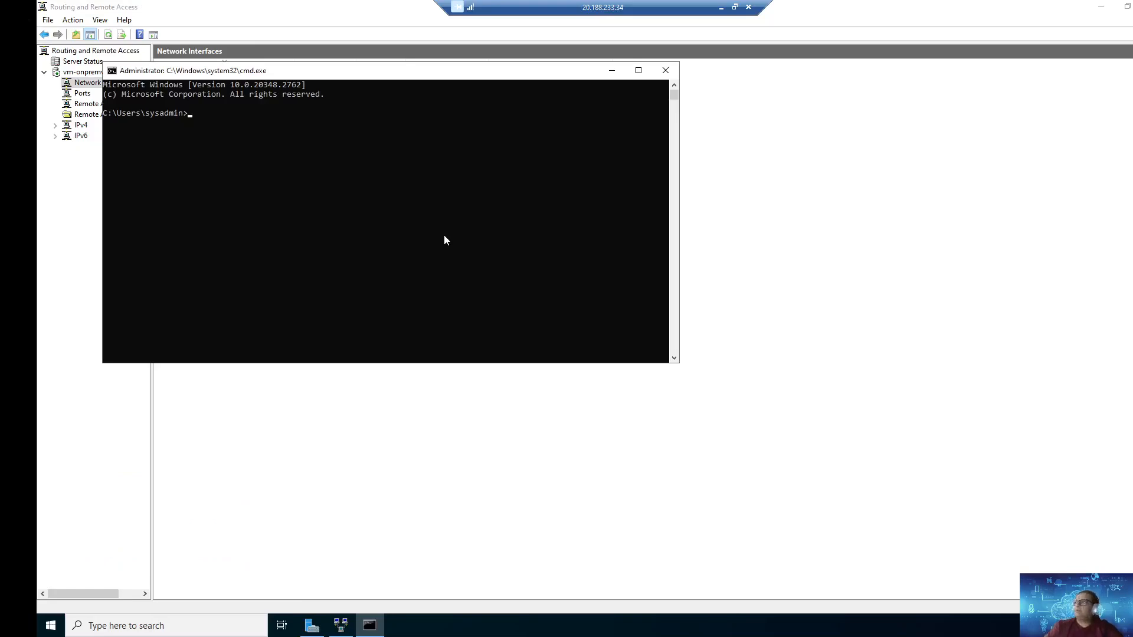
Step: Check the local machine's route print output
left_click(721, 7)
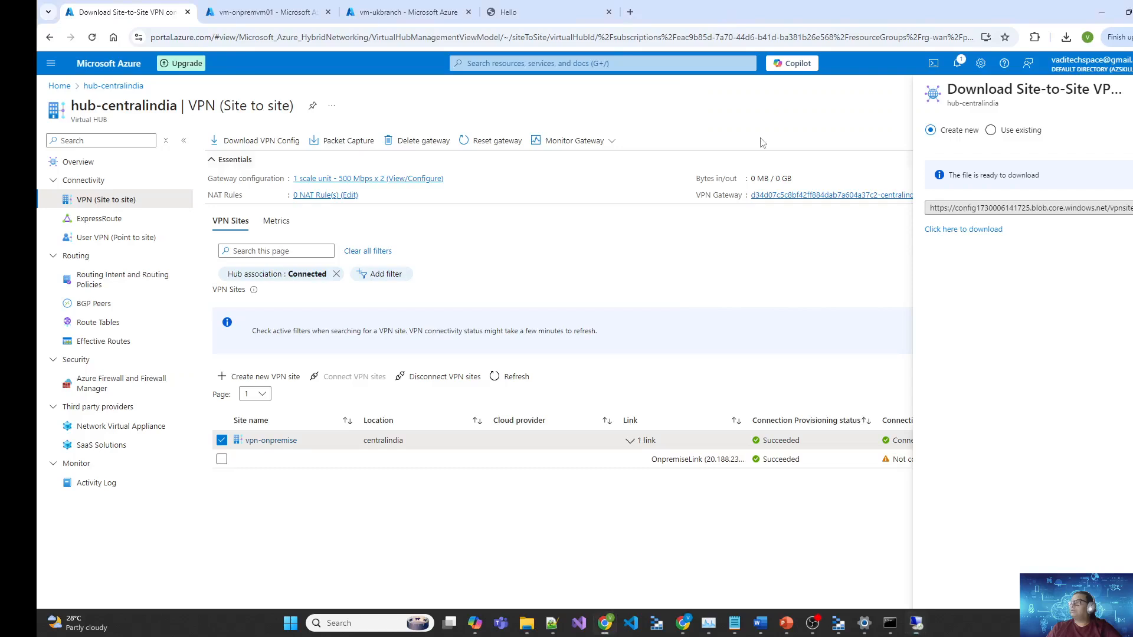
left_click(896, 619)
scroll(546, 187, "up", 1)
scroll(548, 189, "down", 1)
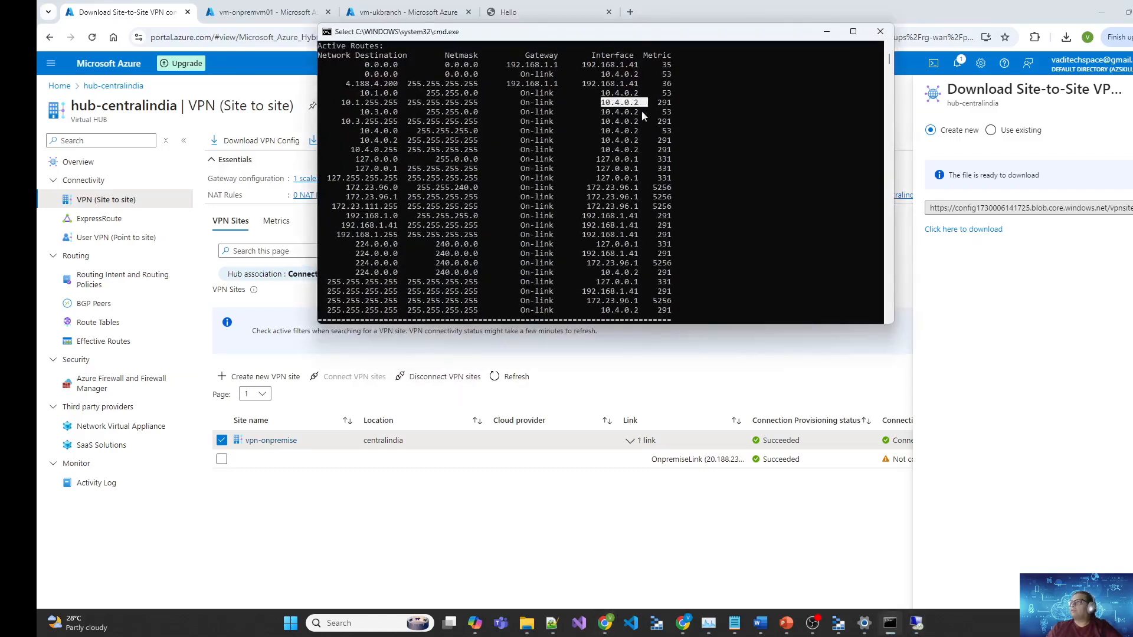
left_click(890, 624)
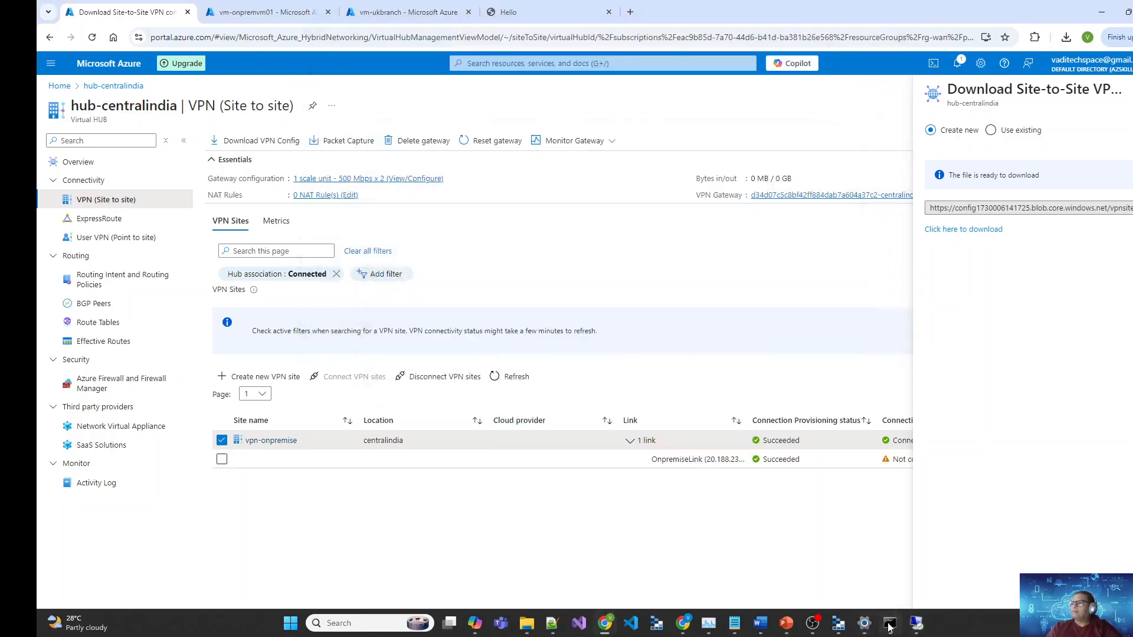
Step: Enter ping 10.0.4.2 in the on-premises server's command prompt
left_click(916, 623)
type("ping 10.0")
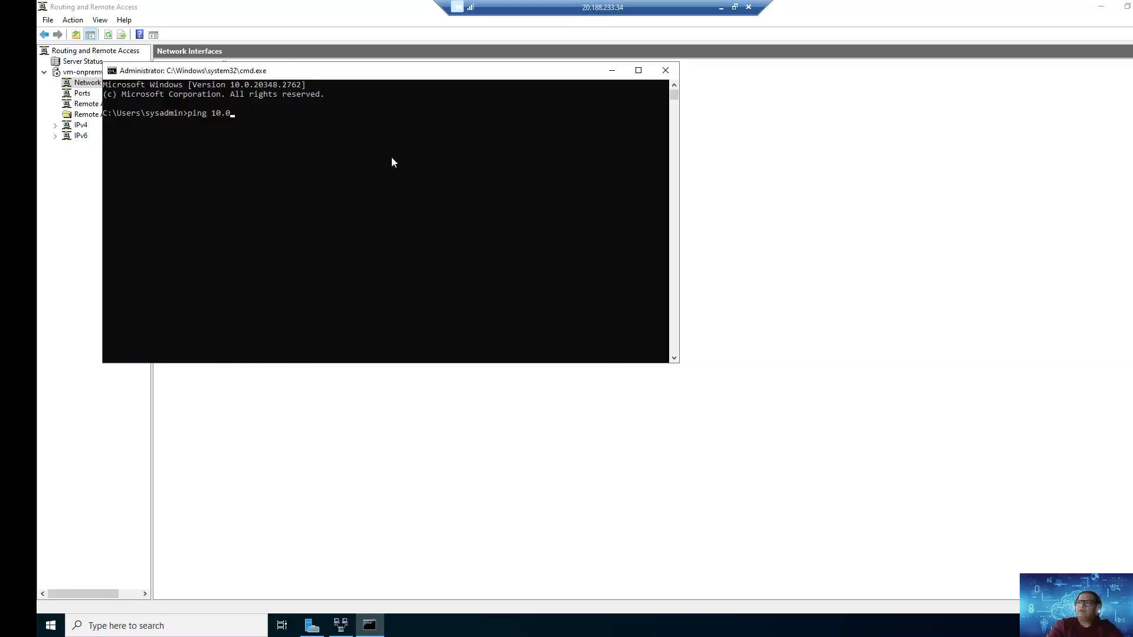
type(".4.2")
left_click(721, 7)
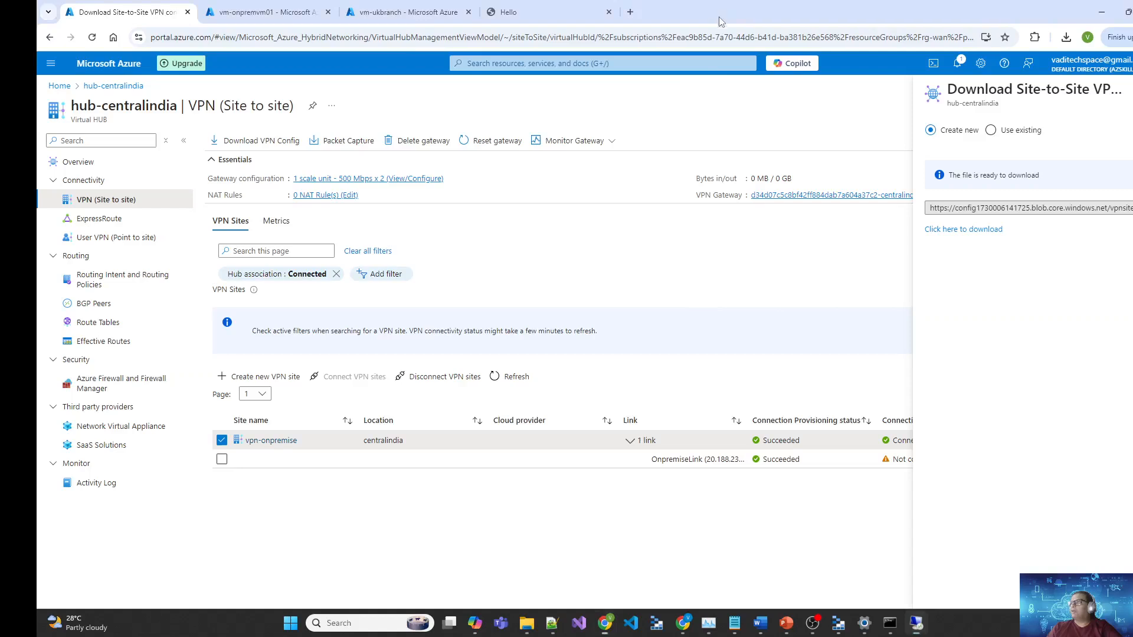
mouse_move(888, 622)
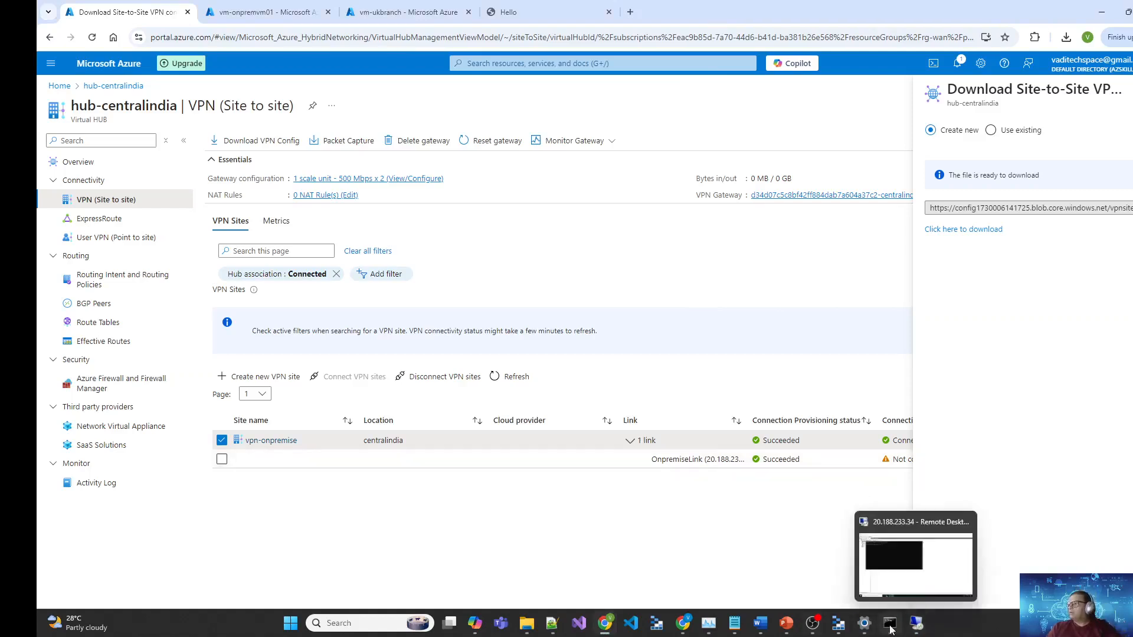
left_click(864, 623)
Step: Disconnect and reconnect the wan-corporate_hub-centralindia VPN, then minimize Settings
left_click(926, 134)
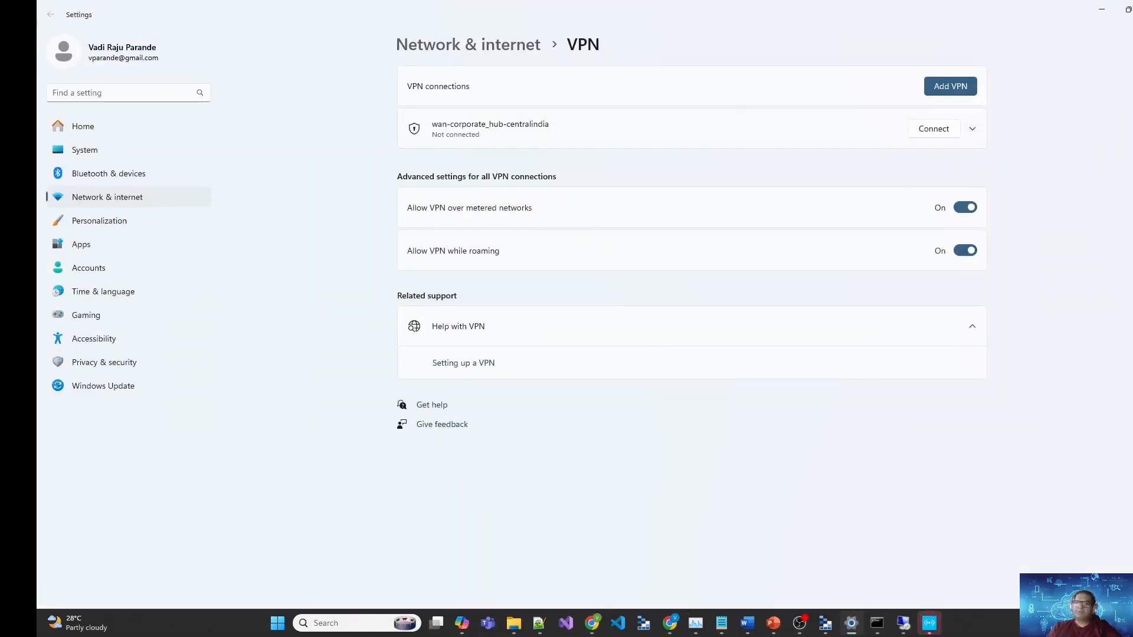
left_click(838, 336)
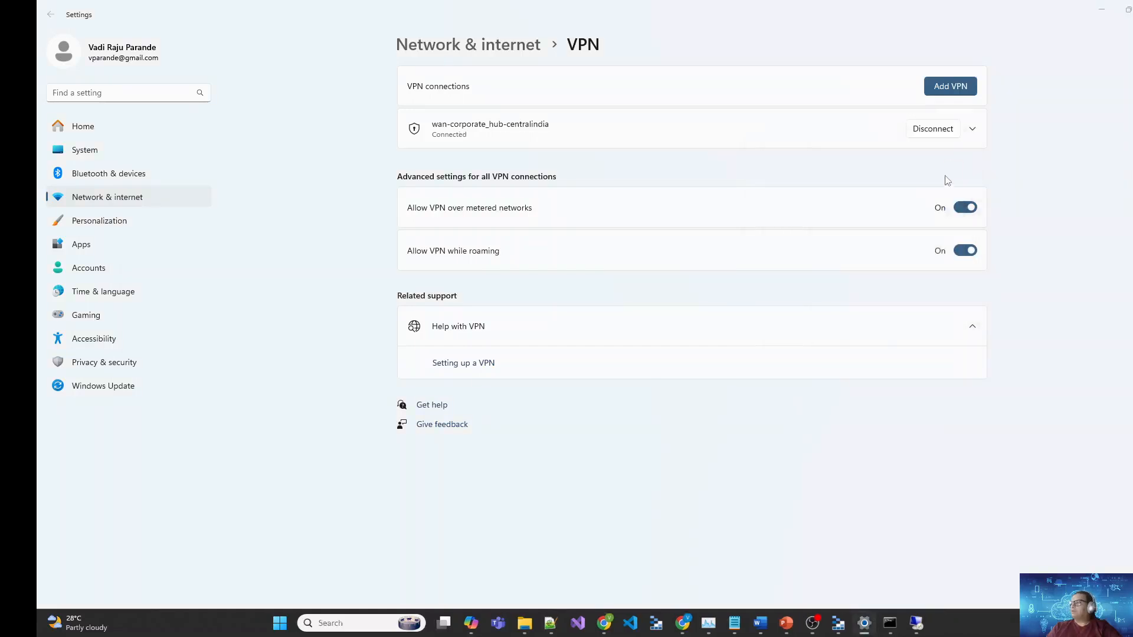
left_click(1099, 14)
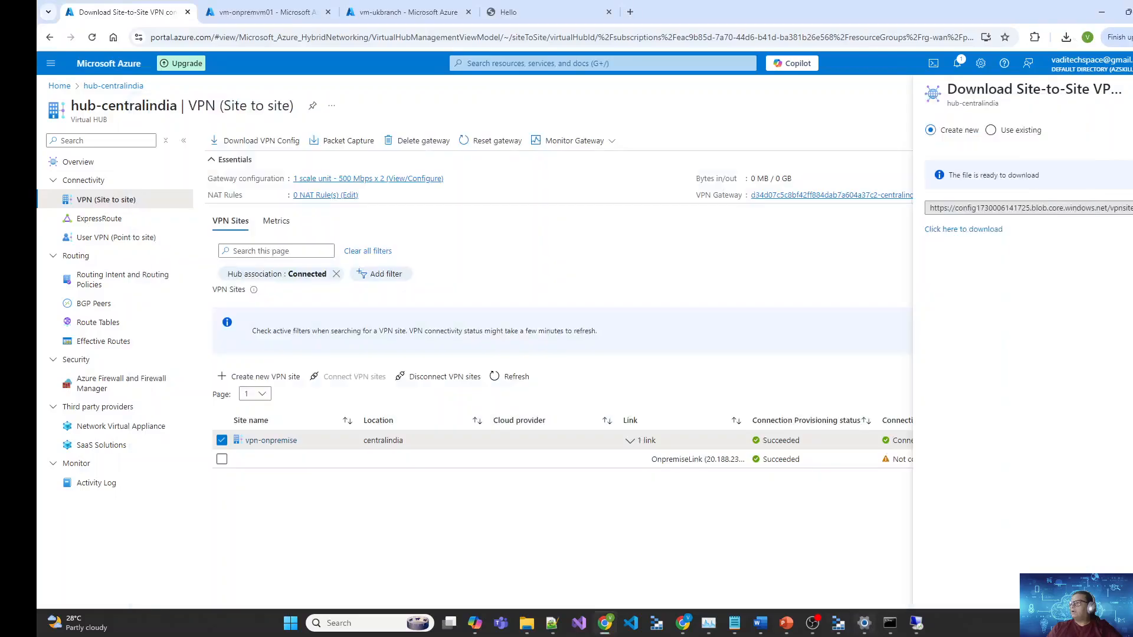
Step: Ping 10.0.4.2, stop it after it times out, then ping 10.4.0.2 successfully
left_click(924, 629)
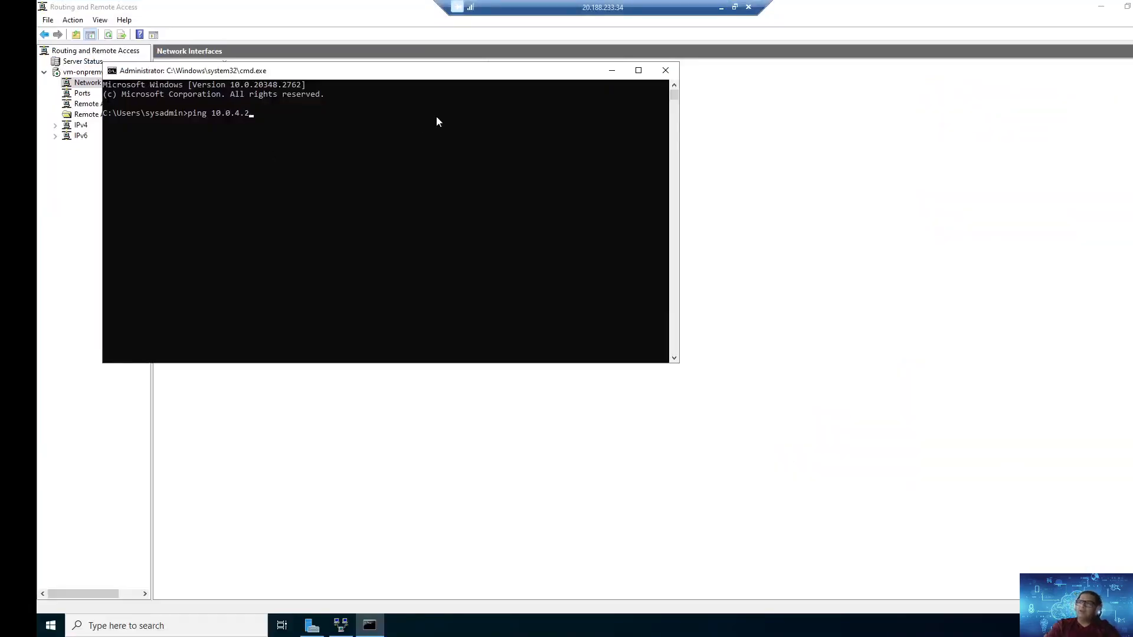
key("Return")
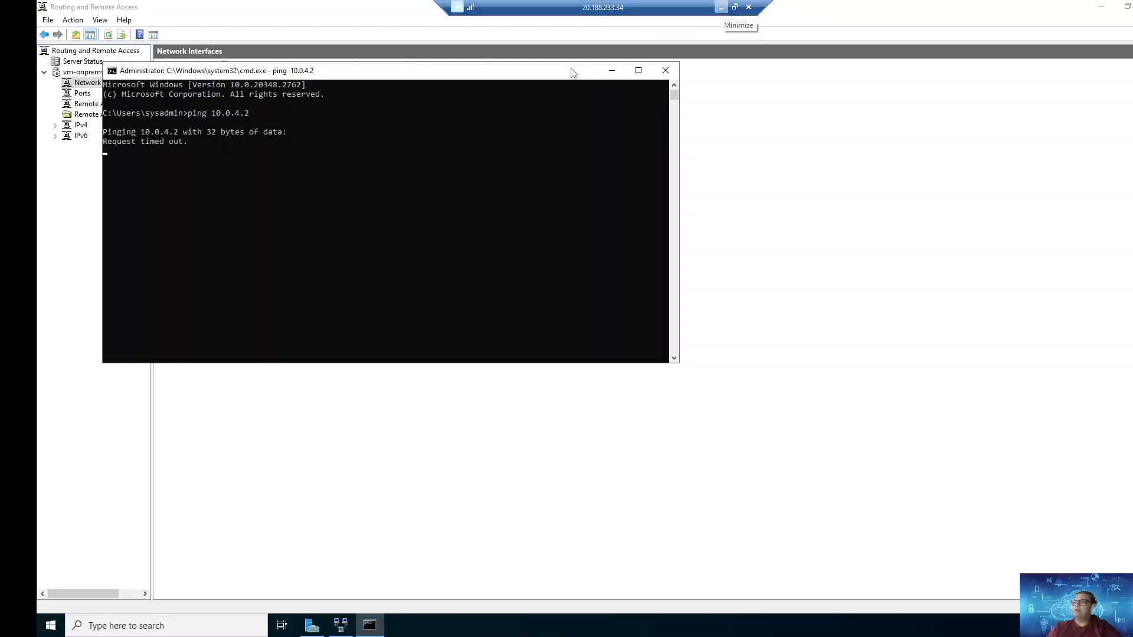
key("ctrl+c")
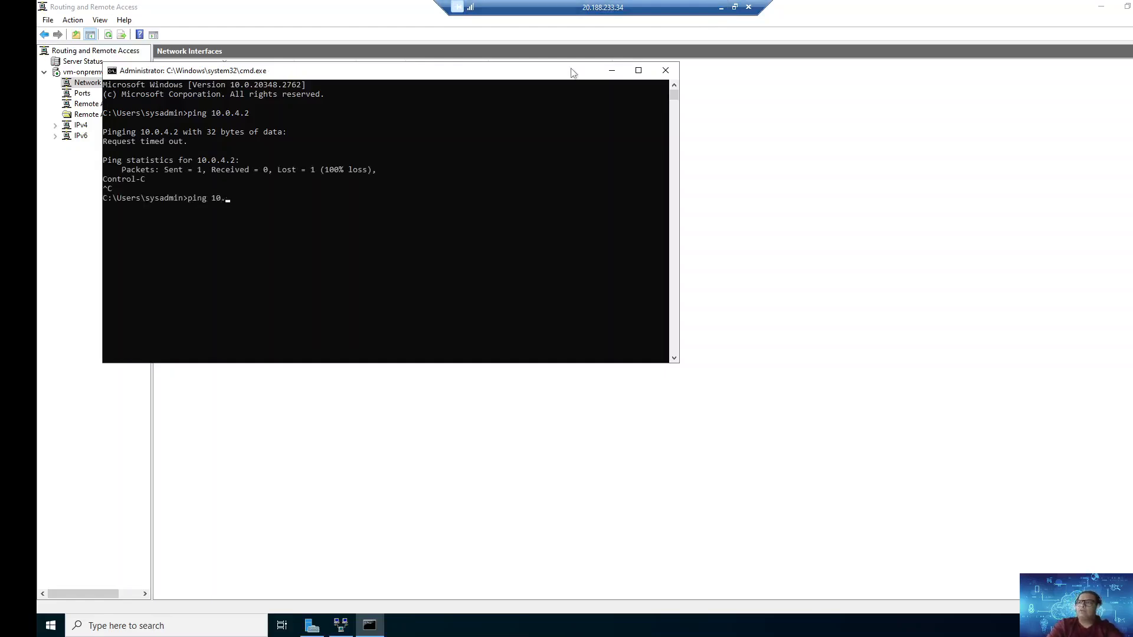
type("ping 10.4.0.2")
key("Return")
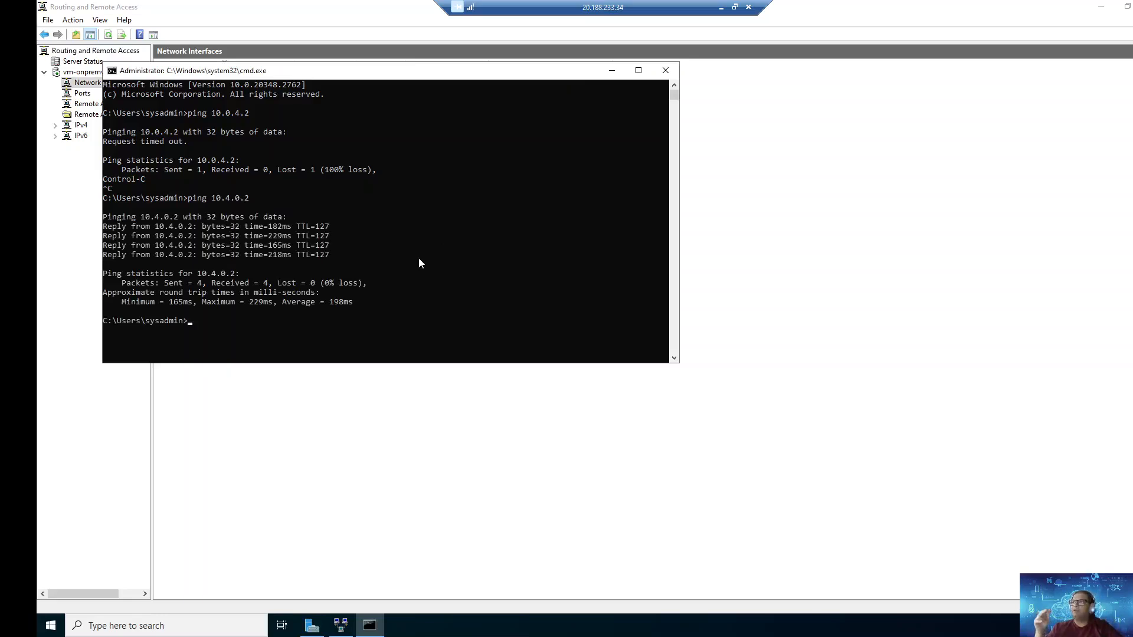
Step: Launch Microsoft Edge on the on-prem server from the taskbar search
left_click(81, 627)
type("edge")
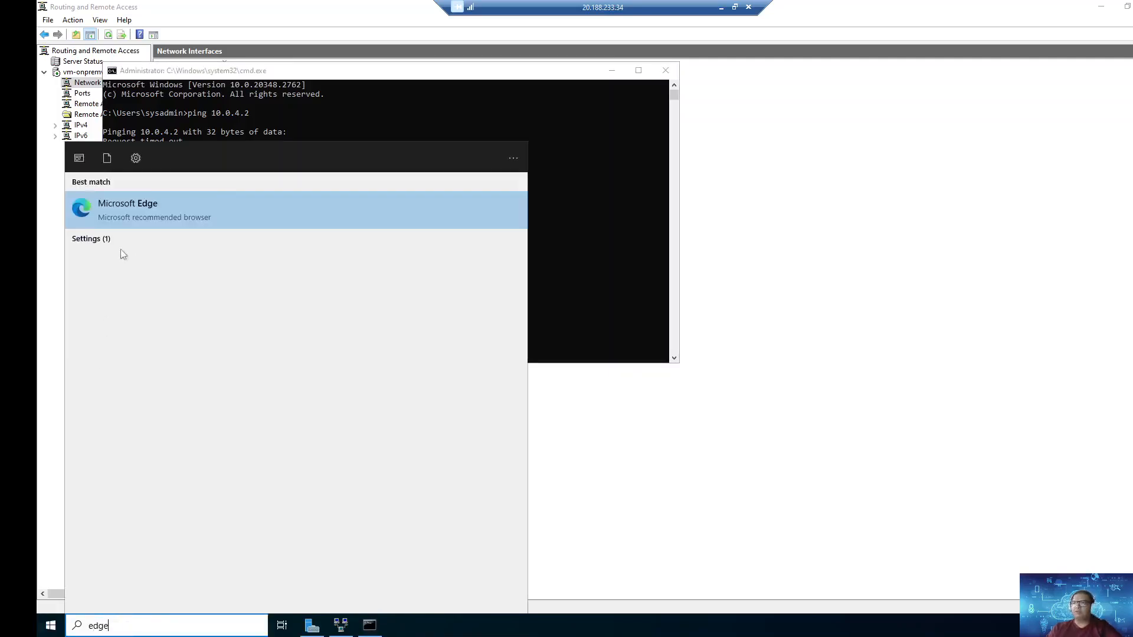
left_click(160, 221)
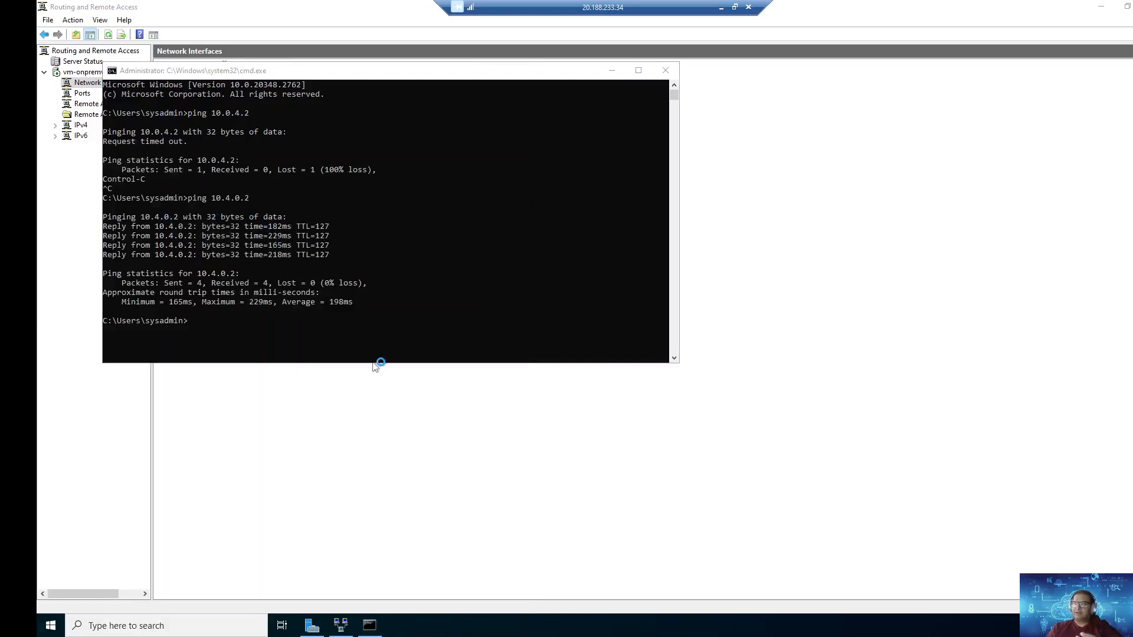
Step: Load 10.4.0.2 in the local browser's Hello tab and copy its address
left_click(721, 7)
left_click(531, 10)
left_click(220, 36)
type("10.4.0.2")
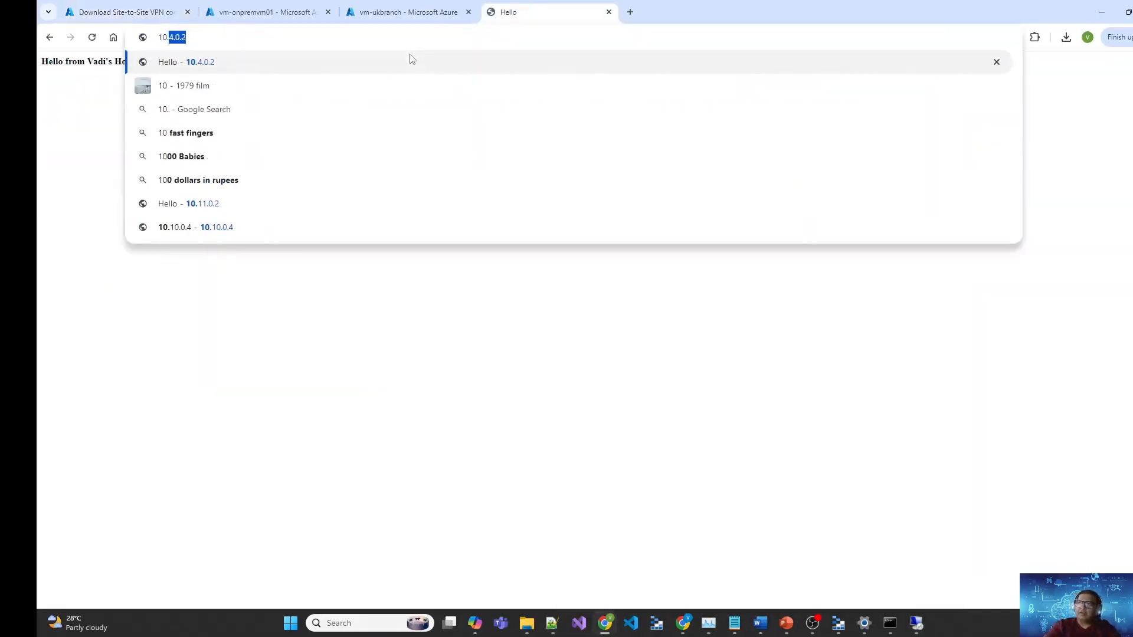
key("Return")
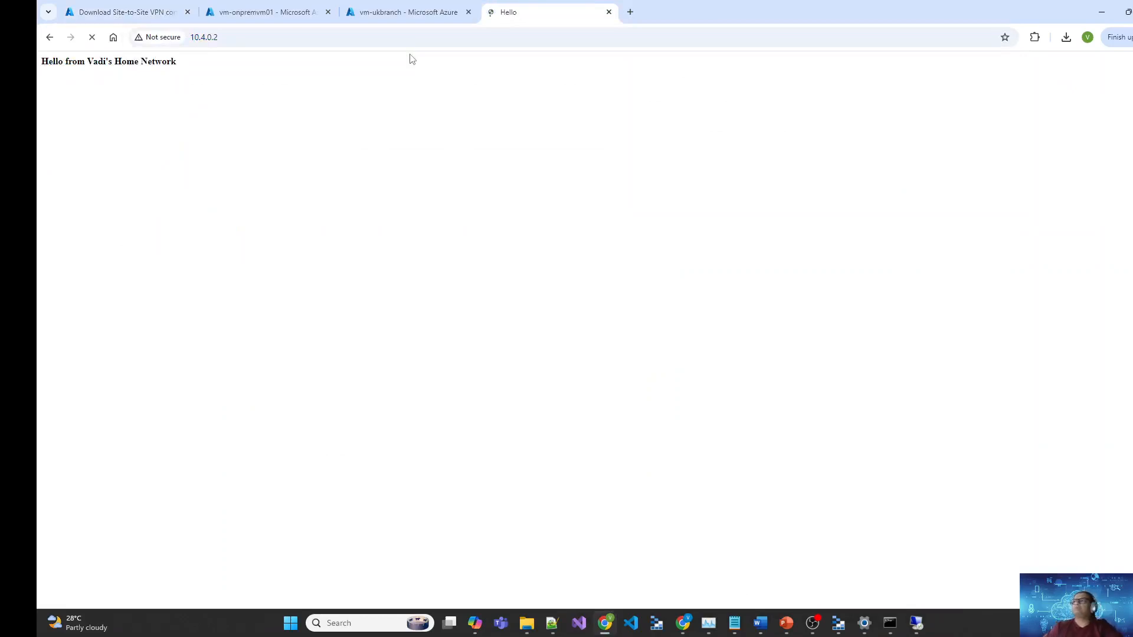
left_click(410, 37)
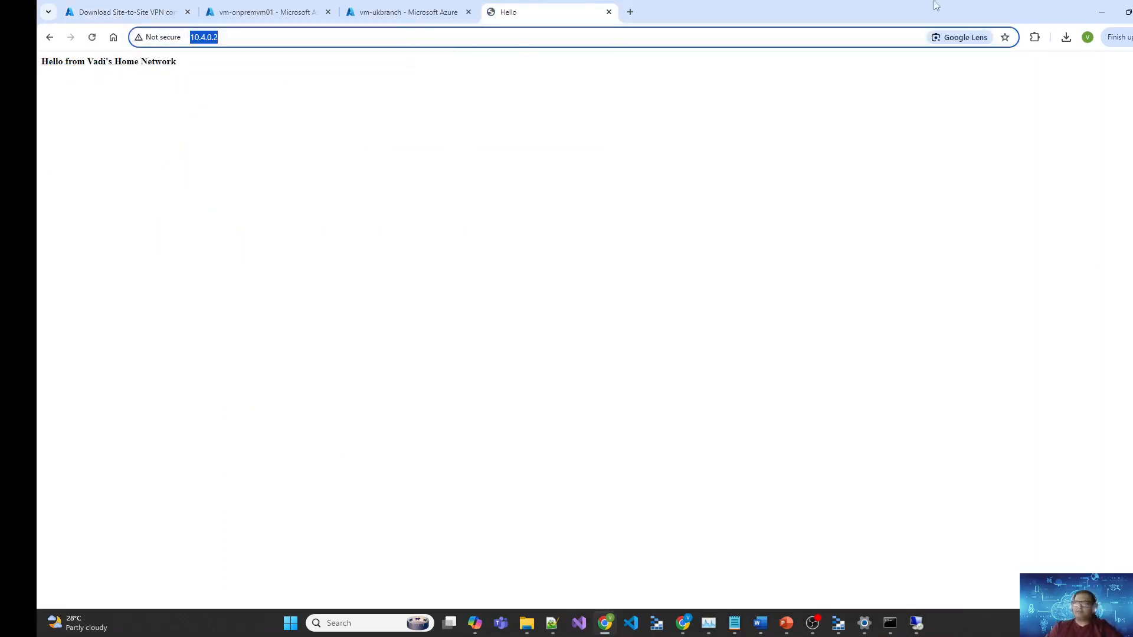
Step: Paste the 10.4.0.2 address into the remote server's browser and open the page
left_click(1091, 11)
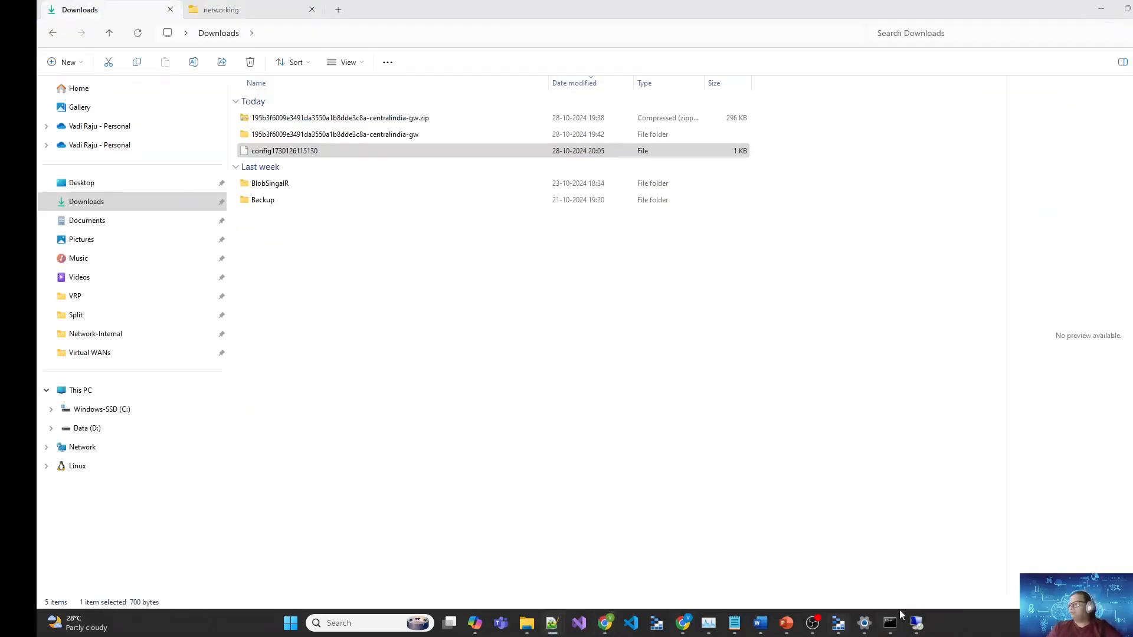
left_click(865, 623)
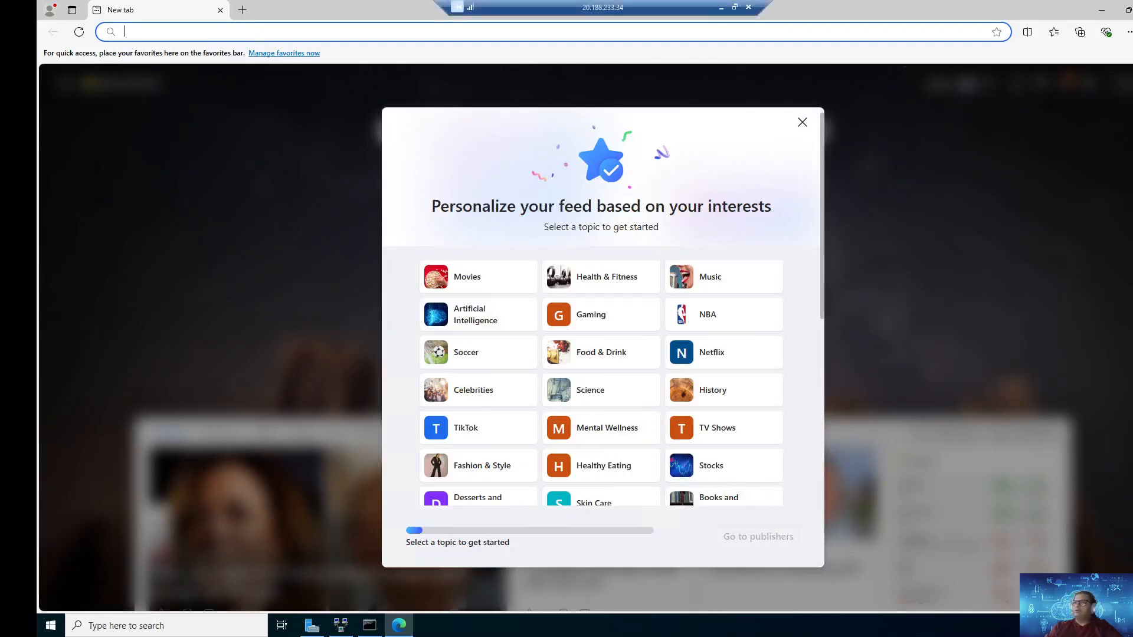
key("ctrl+v")
key("Return")
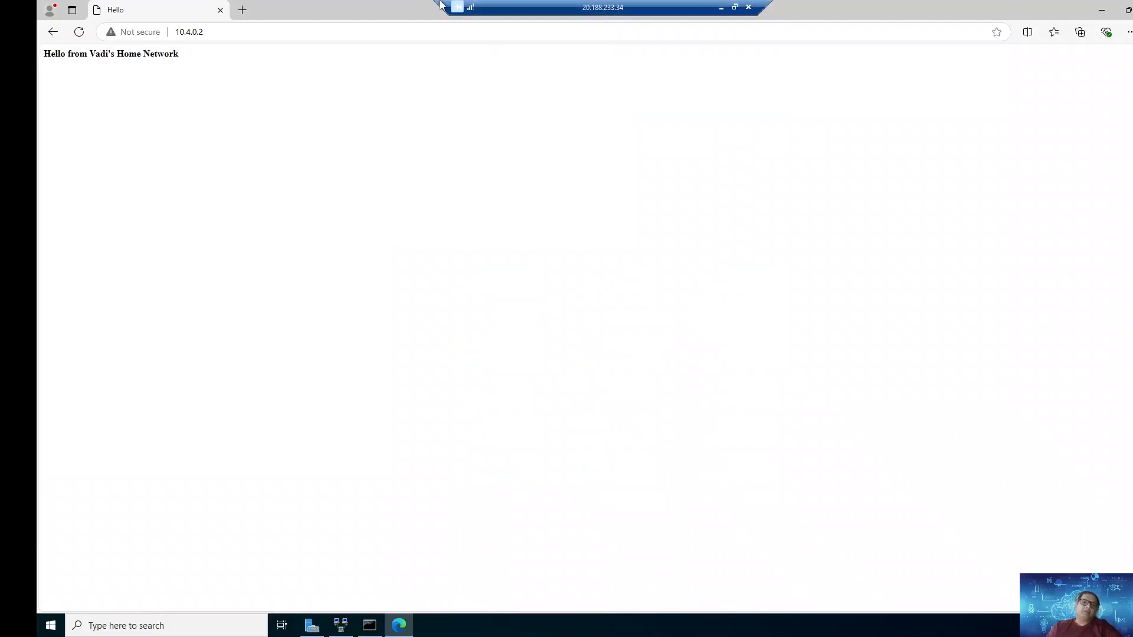
Step: Minimize the remote session and reposition the local command prompt window
left_click(719, 9)
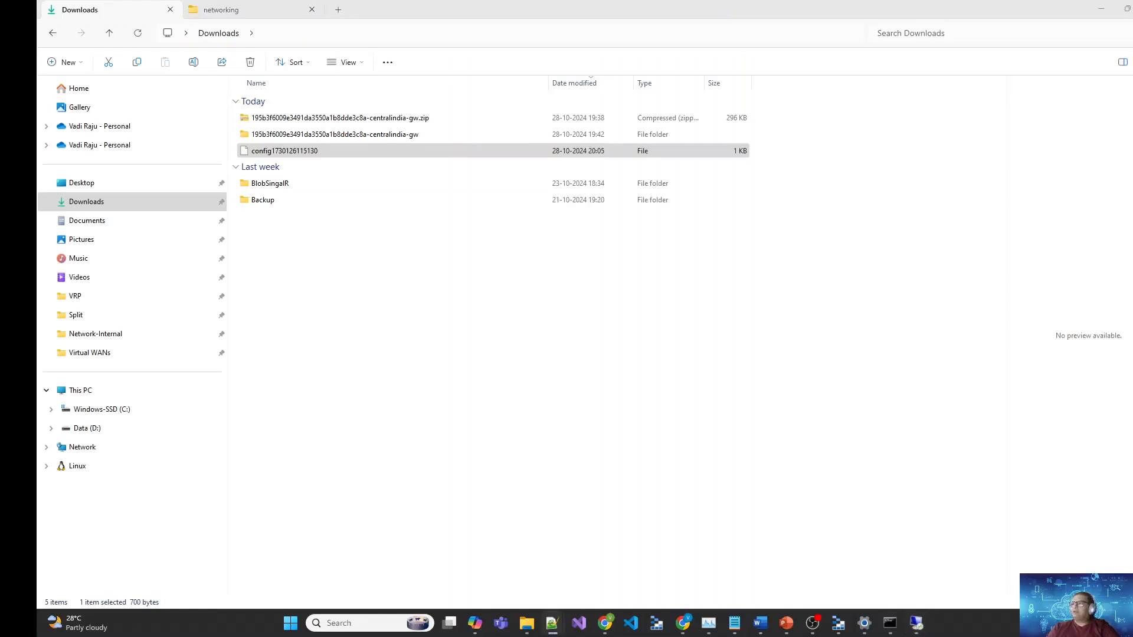
mouse_move(895, 624)
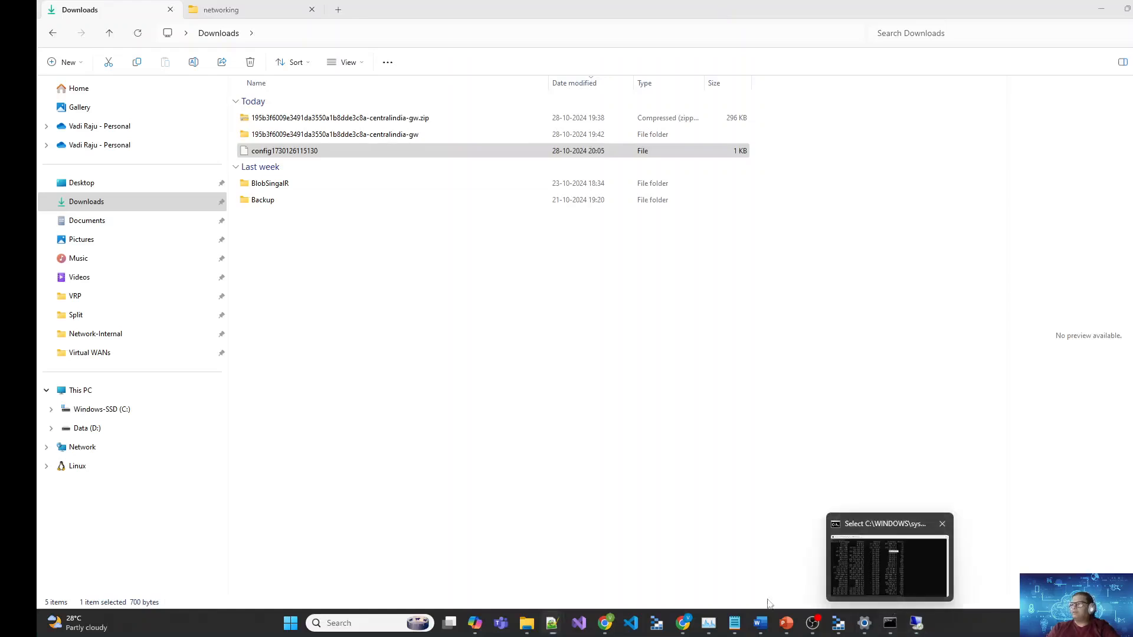
left_click(892, 619)
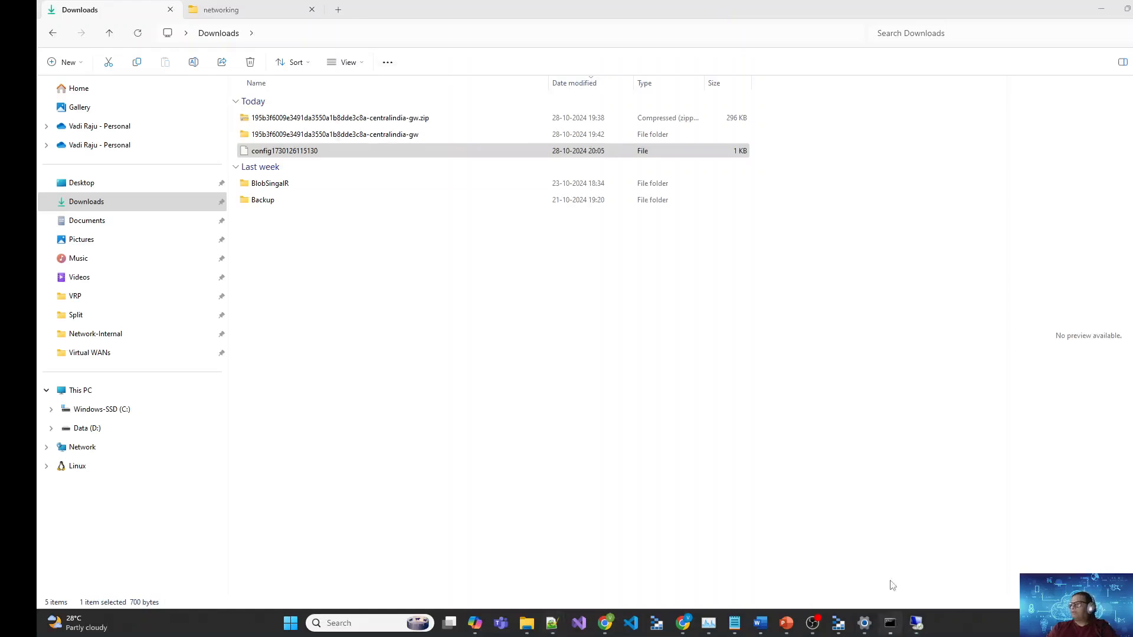
left_click_drag(507, 31, 37, 283)
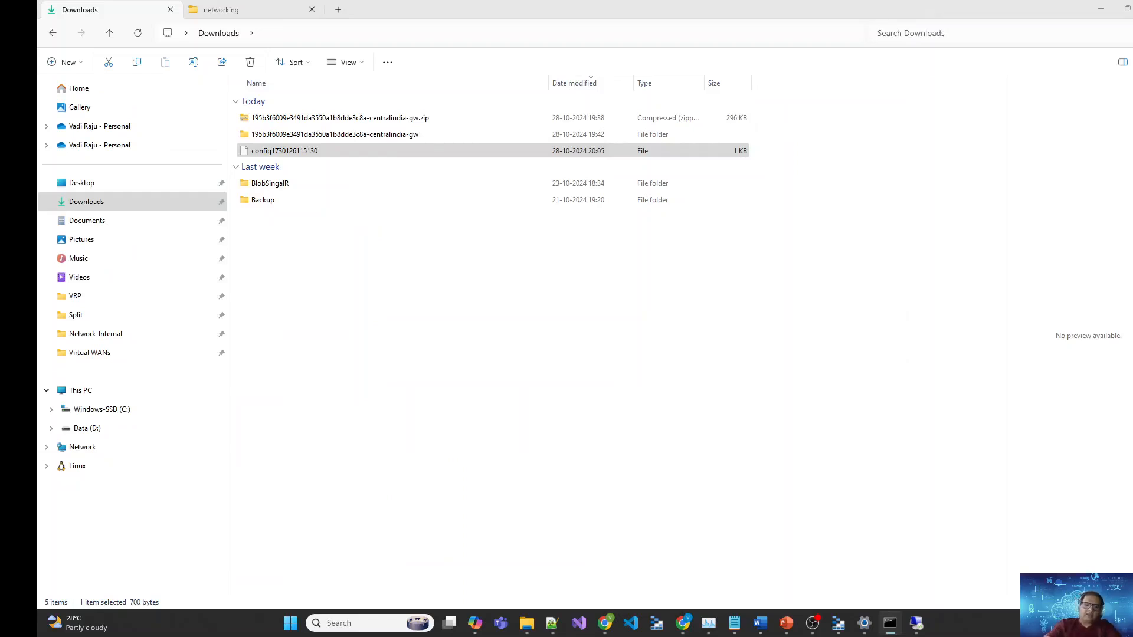
left_click_drag(37, 203, 630, 185)
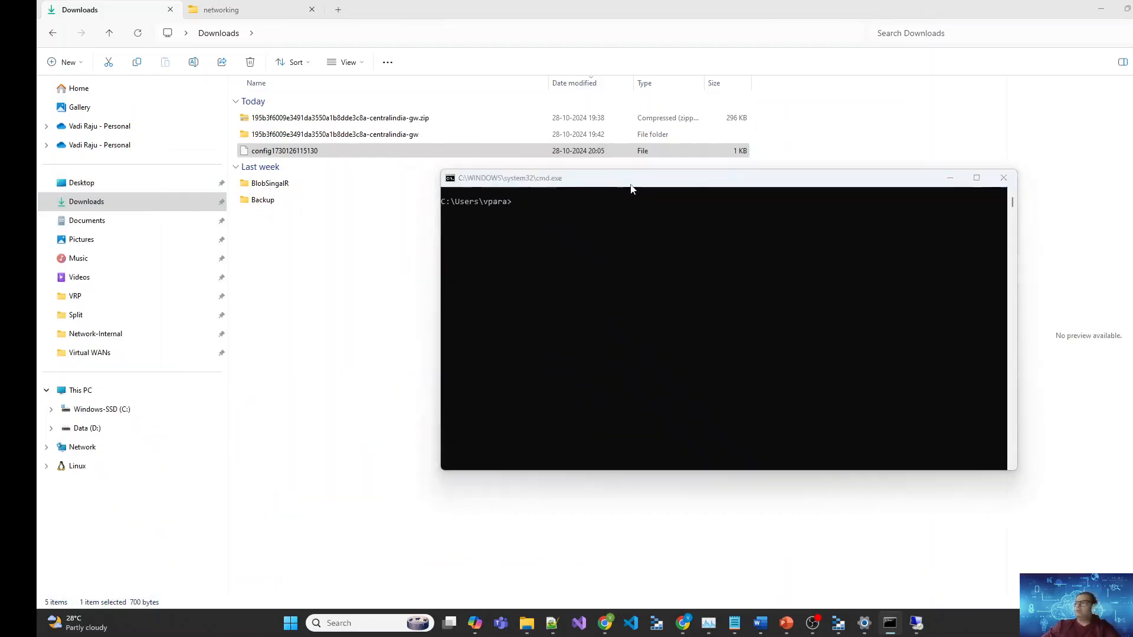
Step: Bring Chrome forward on the vm-onpremvm01 Azure overview tab
key("alt+Tab")
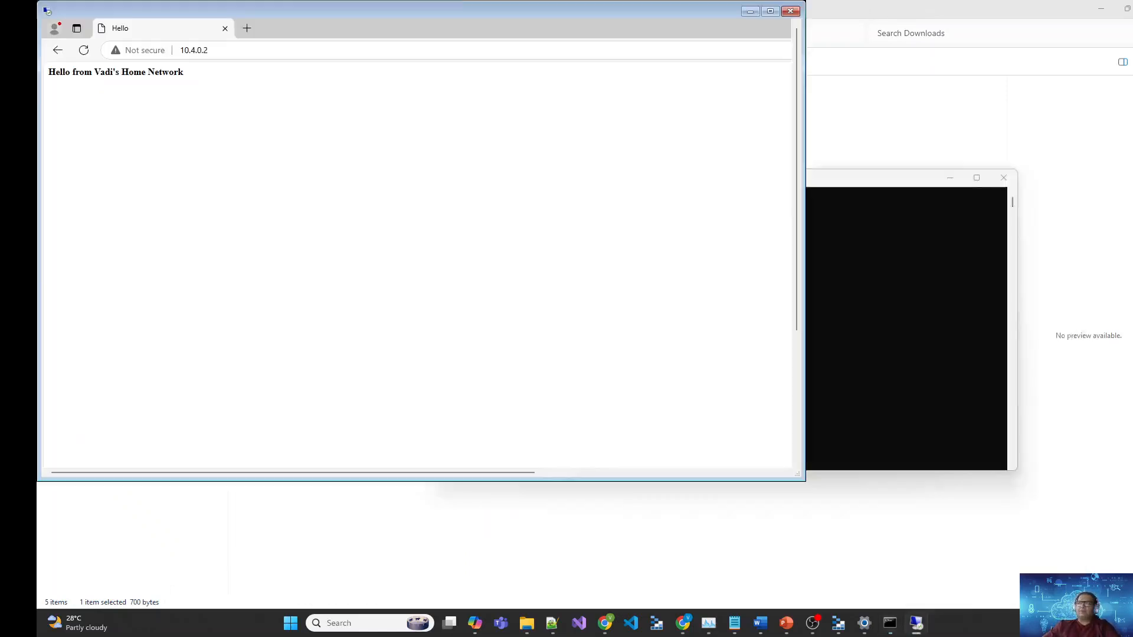
left_click(721, 8)
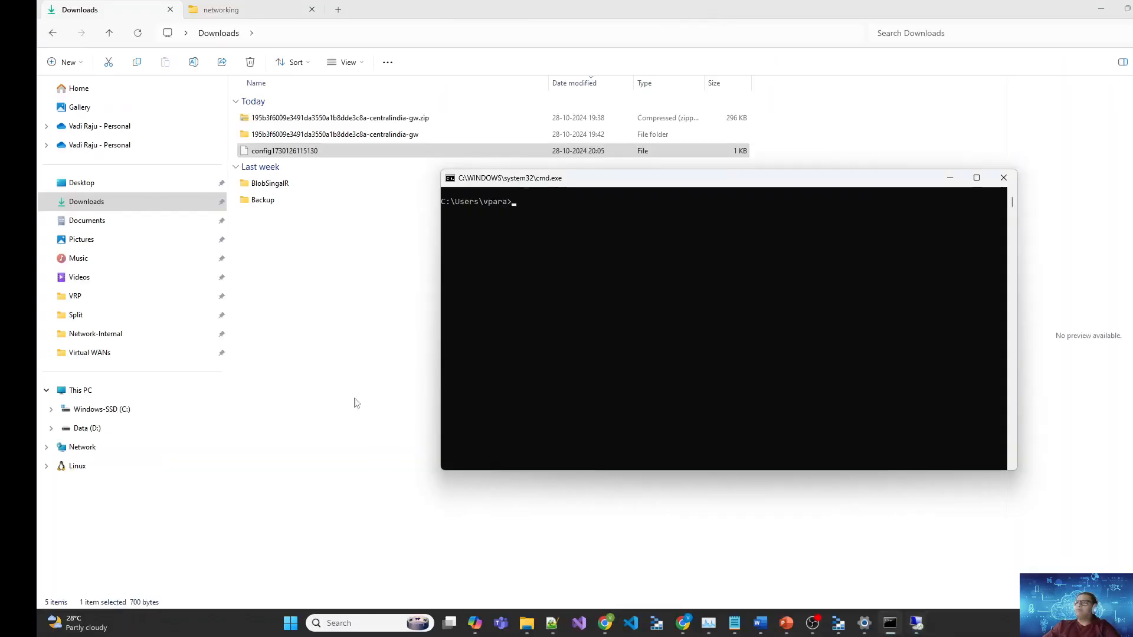
mouse_move(683, 623)
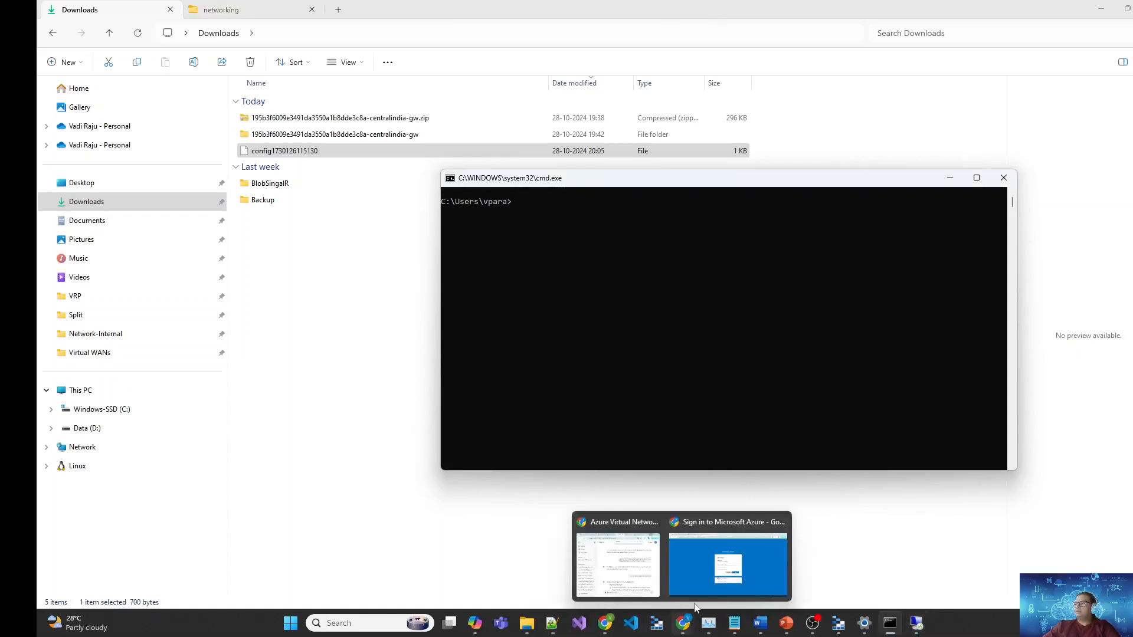
left_click(626, 558)
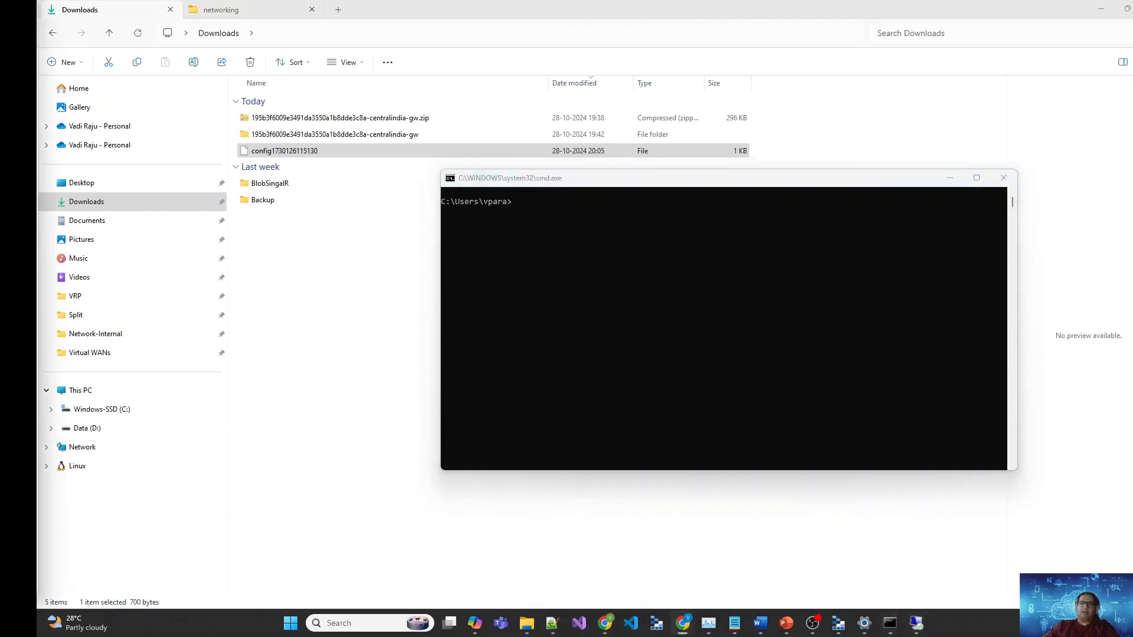
left_click(605, 623)
left_click(265, 12)
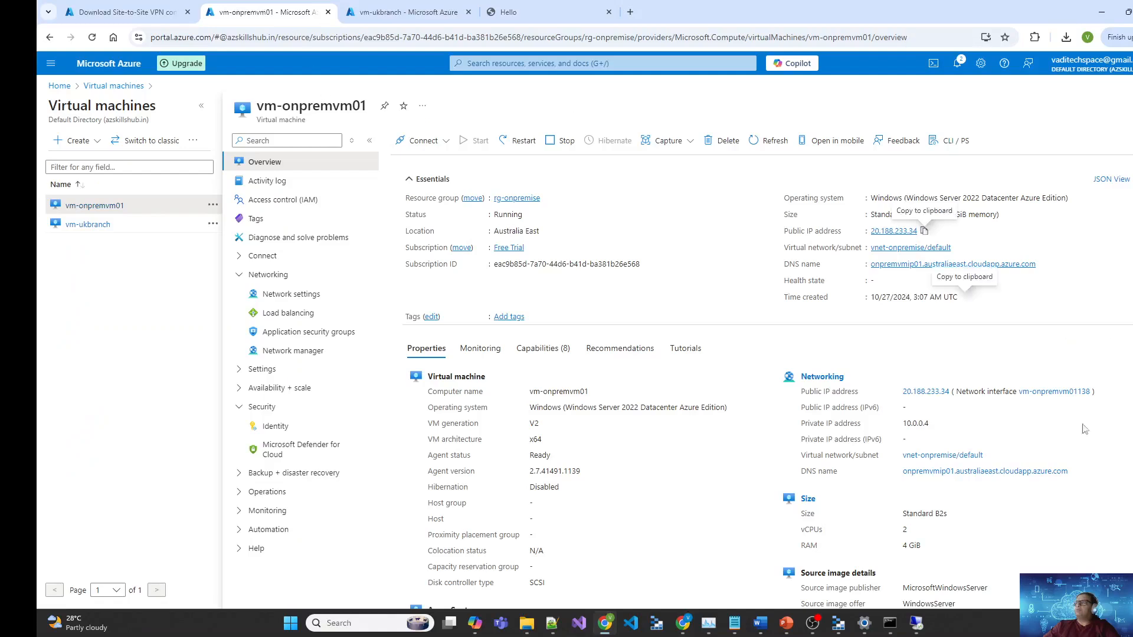
Step: Ping the VM's private IP 10.0.0.4, correcting the mistyped 10.0.04 address
left_click_drag(935, 425, 905, 427)
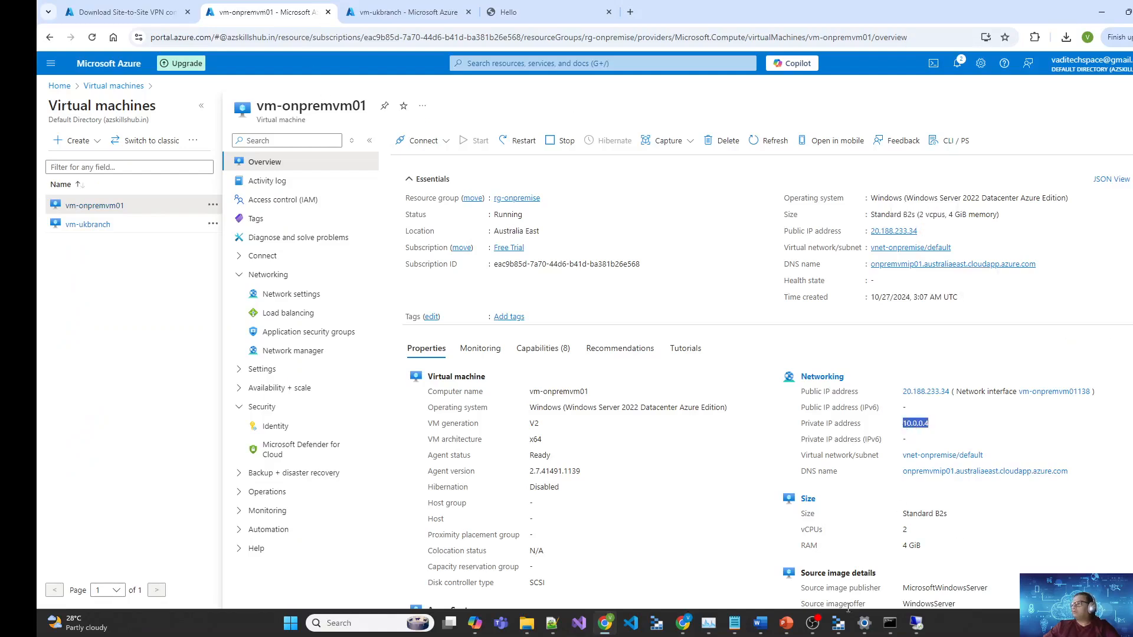
left_click(888, 627)
type("pi")
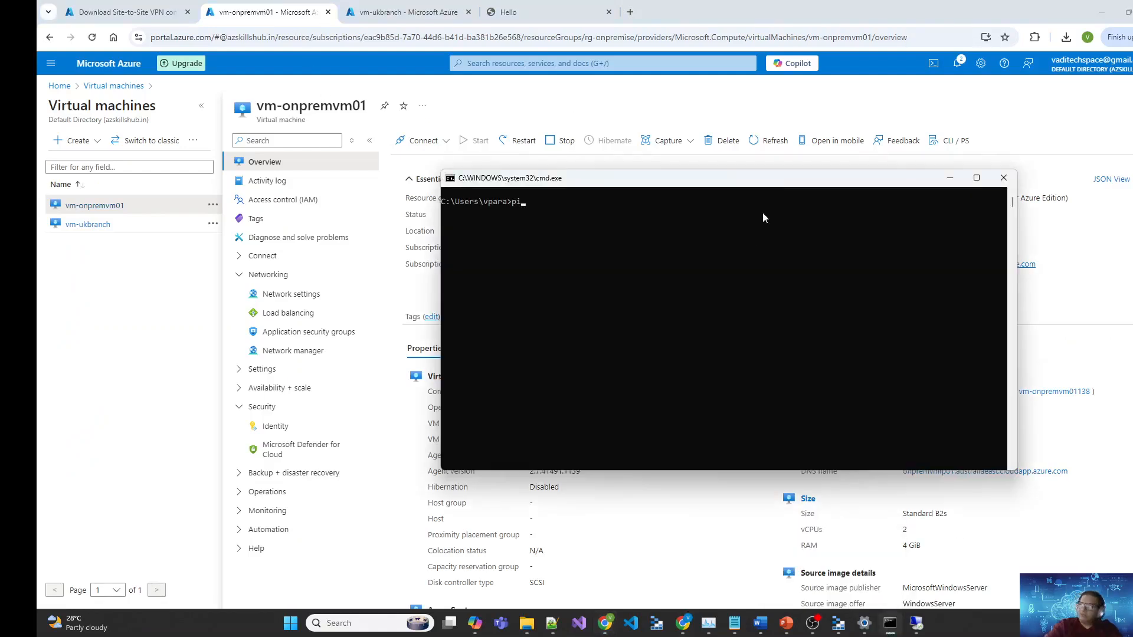
type("ng 10.0.04")
key("Return")
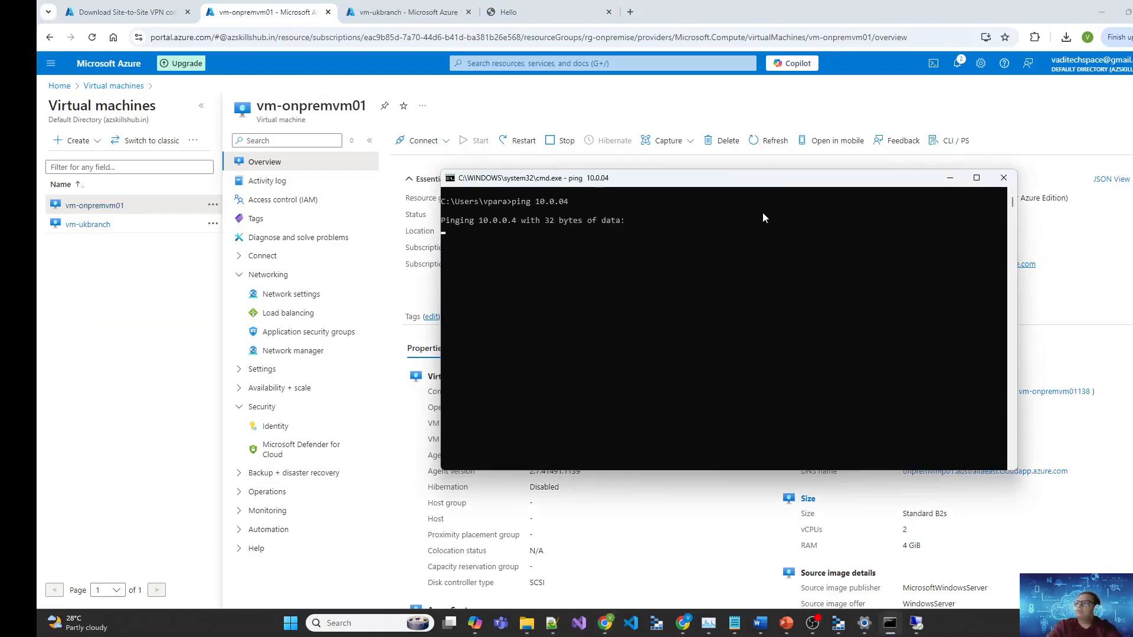
key("ctrl+c")
key("Up")
key("Left")
type(".")
key("Return")
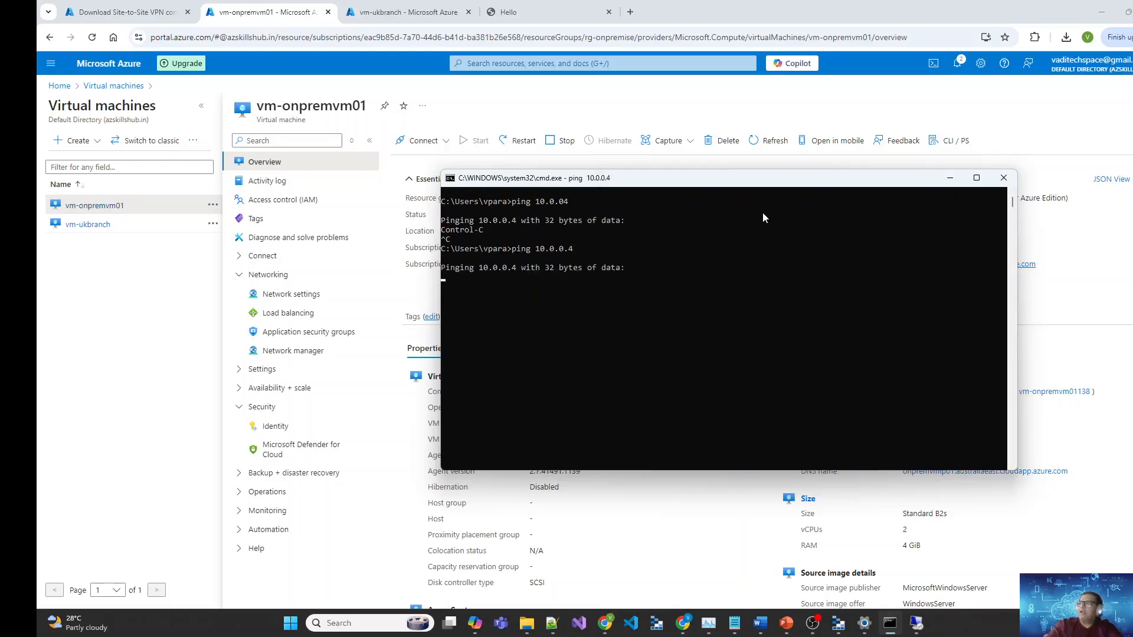
Step: Reselect the private IP 10.0.0.4 on the VM overview and return to the console
left_click(1022, 521)
double_click(906, 423)
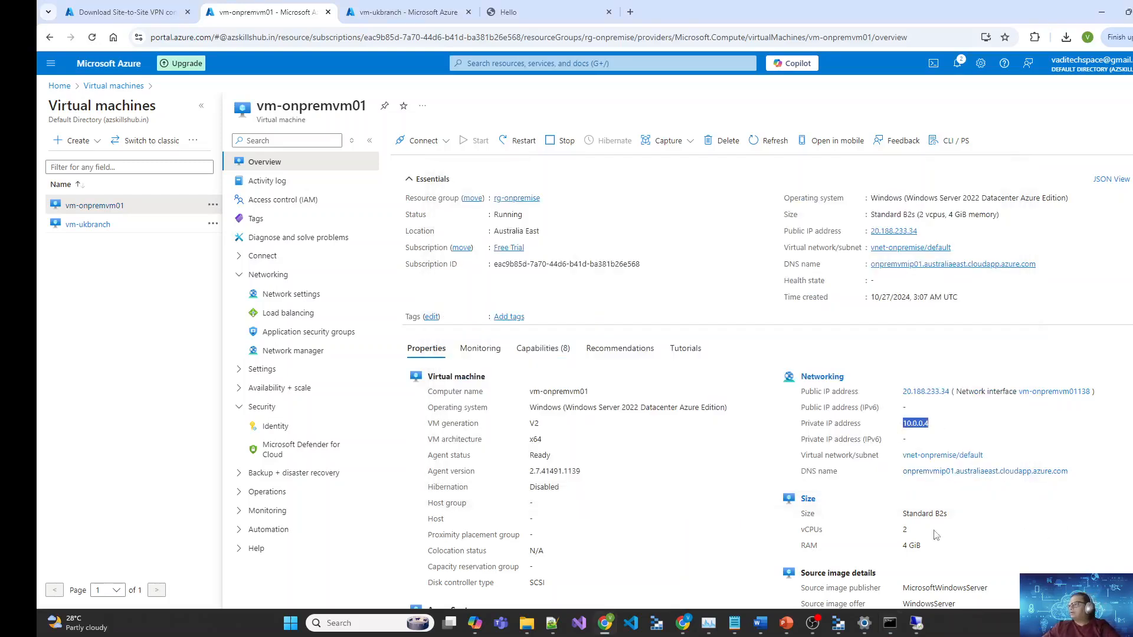
left_click(918, 626)
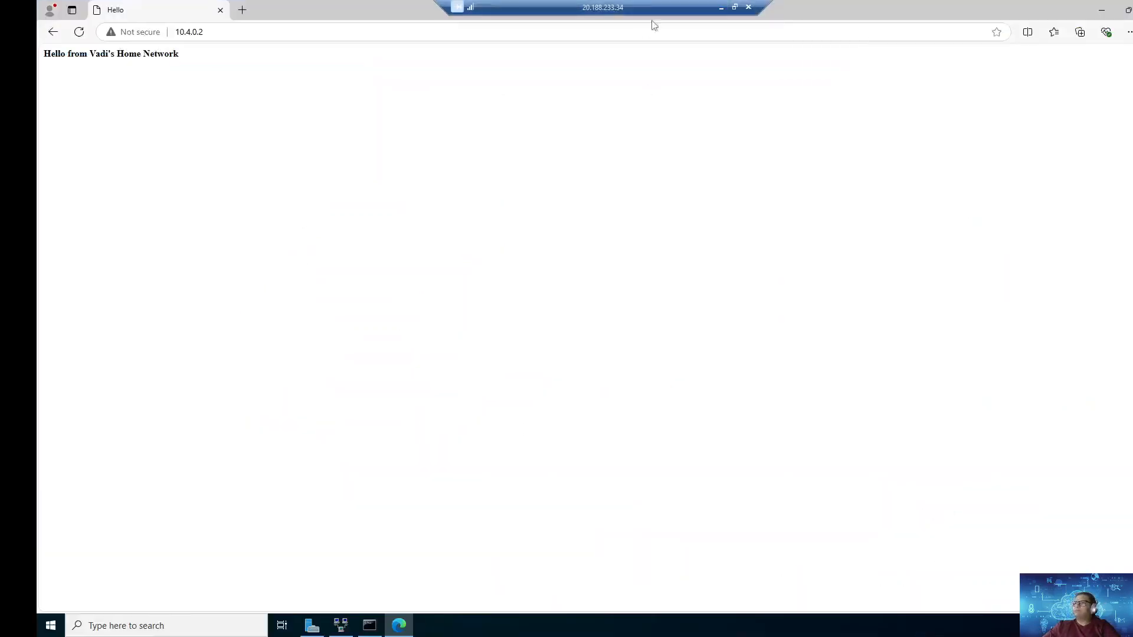
left_click(722, 8)
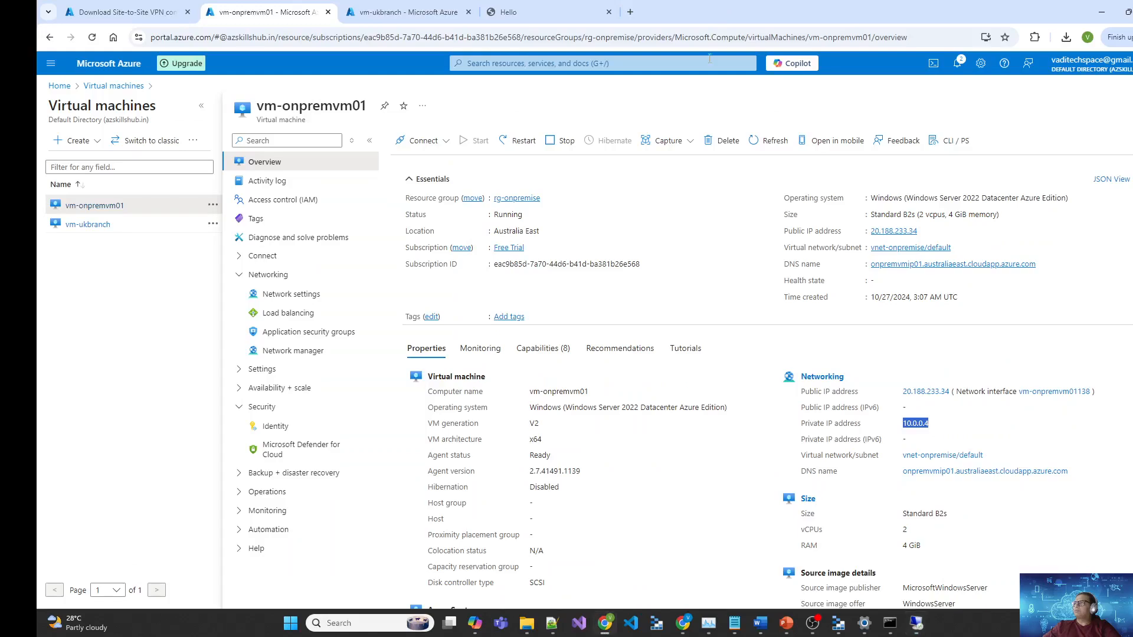
left_click(893, 627)
Step: Disconnect and reconnect the hub VPN connection in Settings
left_click(865, 626)
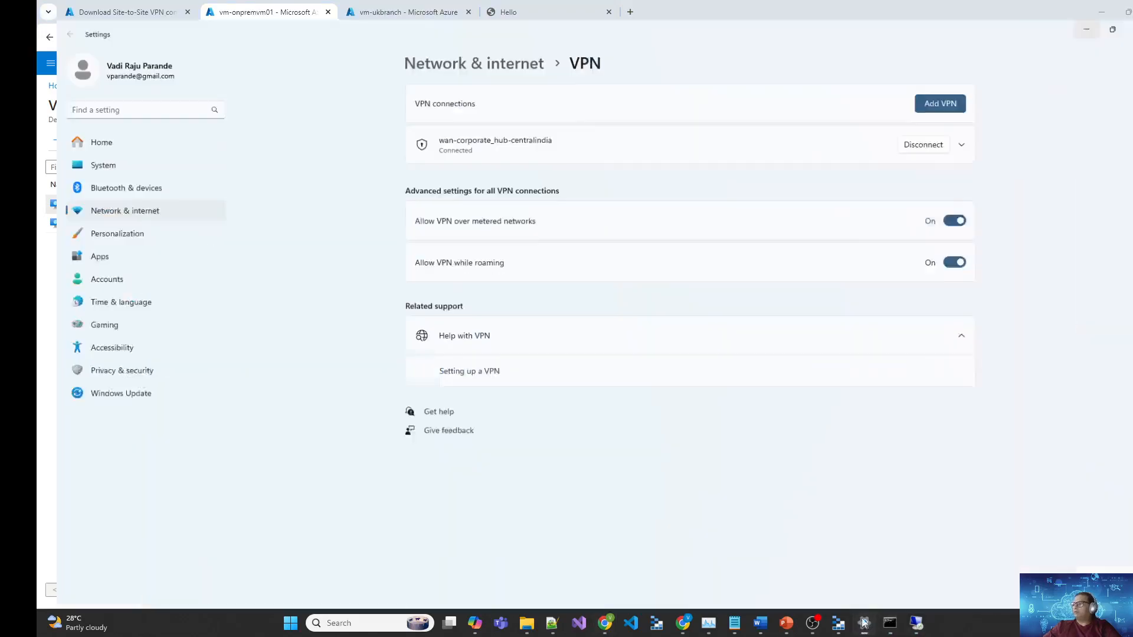
left_click_drag(1067, 12, 918, 95)
left_click(960, 201)
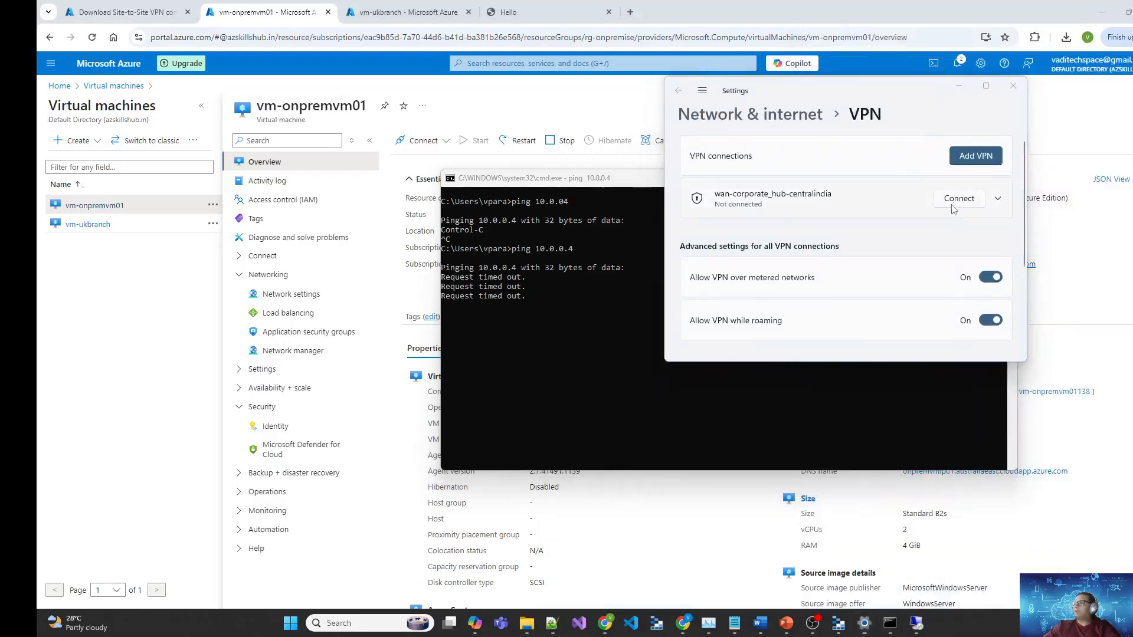
left_click(957, 201)
left_click(792, 353)
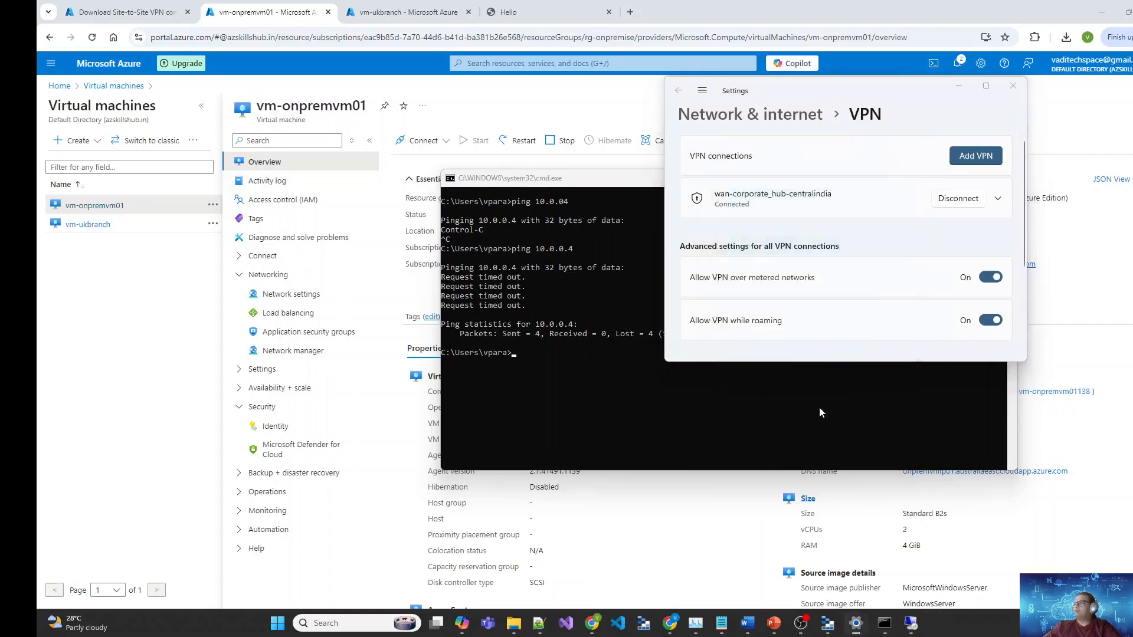
Step: Clear the console with cls and ping 10.0.0.4 again
left_click(832, 416)
type("cls")
key("Return")
type("ping 10.0.0.4")
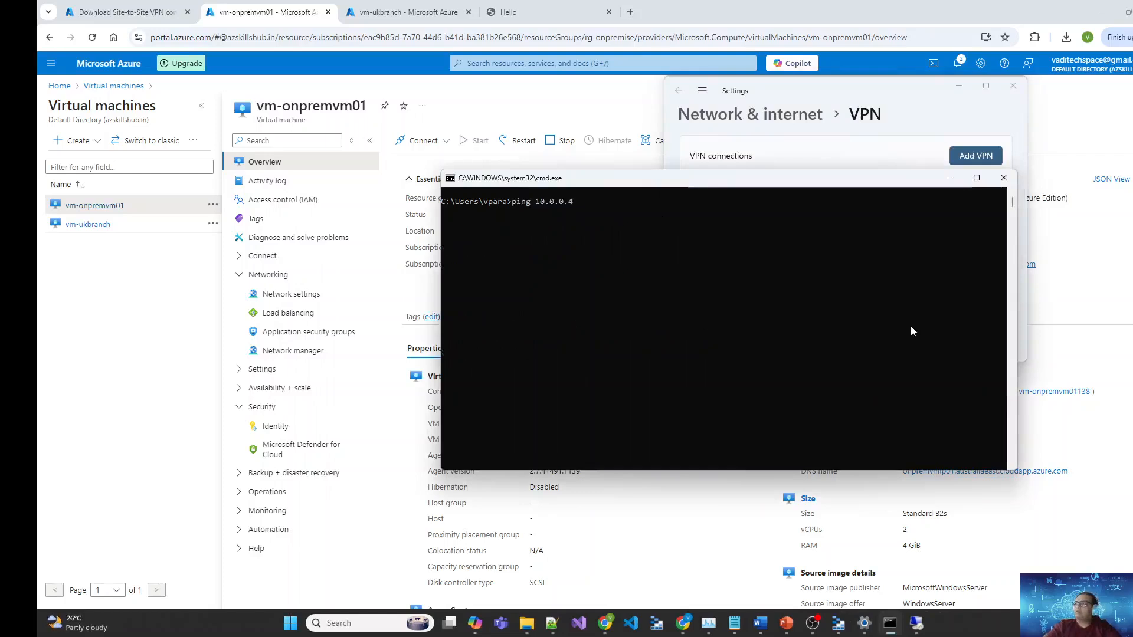
key("Return")
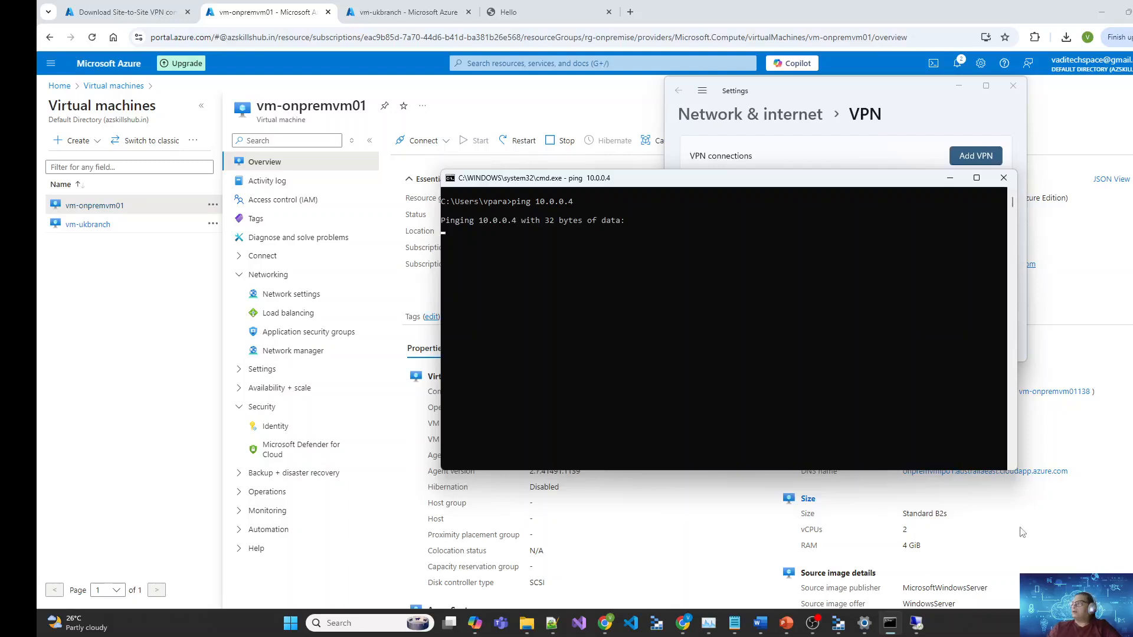
Step: Switch to the remote desktop session showing the 10.4.0.2 Hello page
left_click(905, 501)
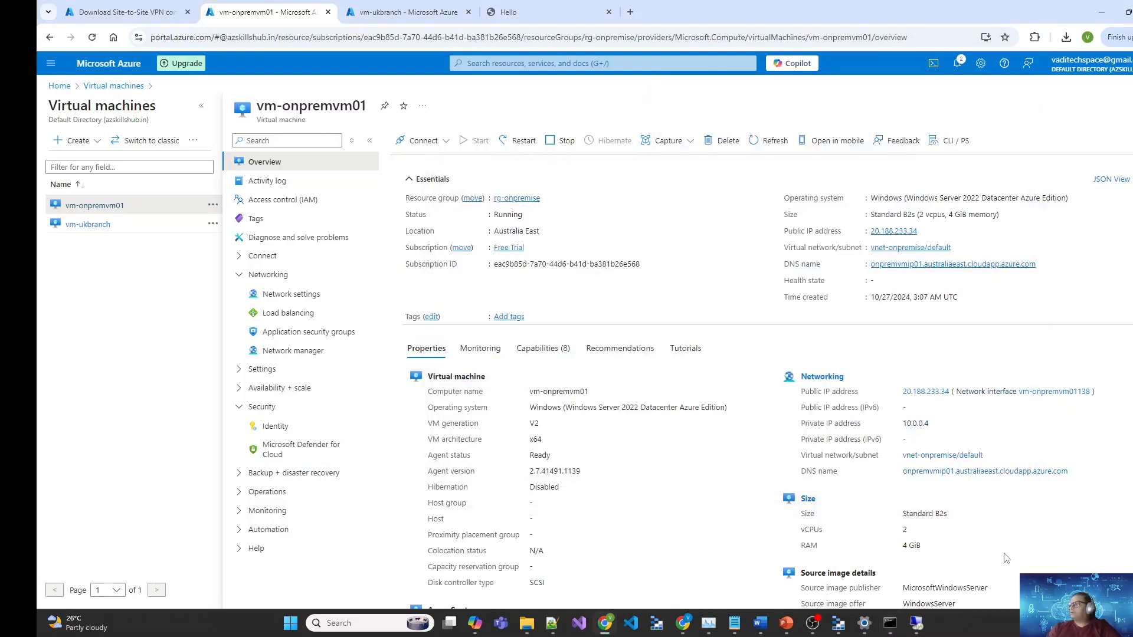
left_click(897, 631)
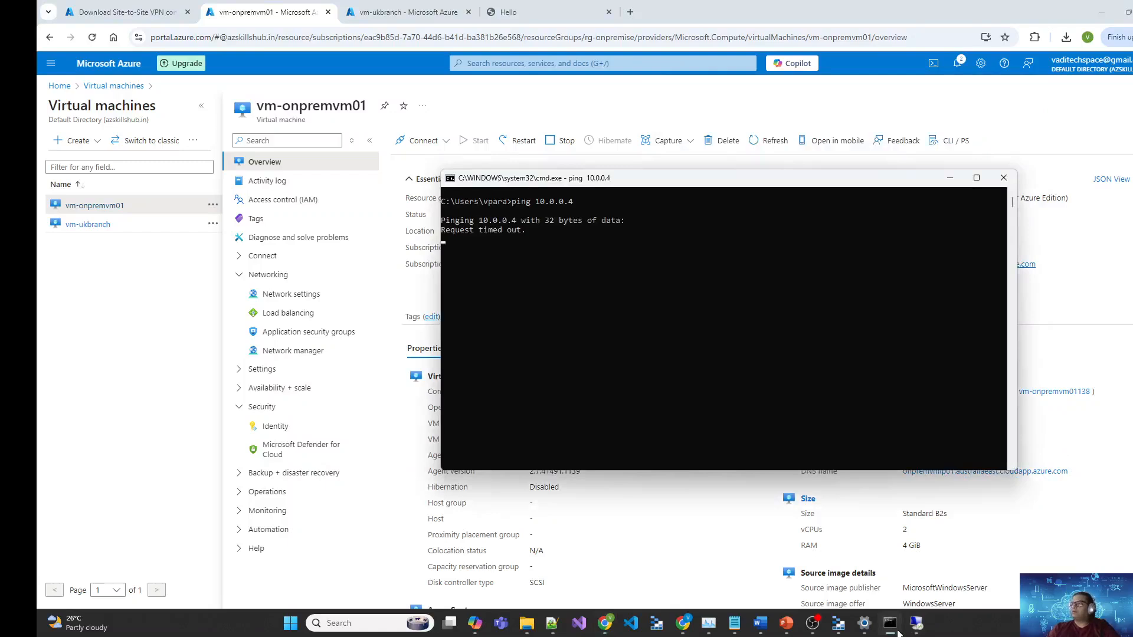
mouse_move(917, 628)
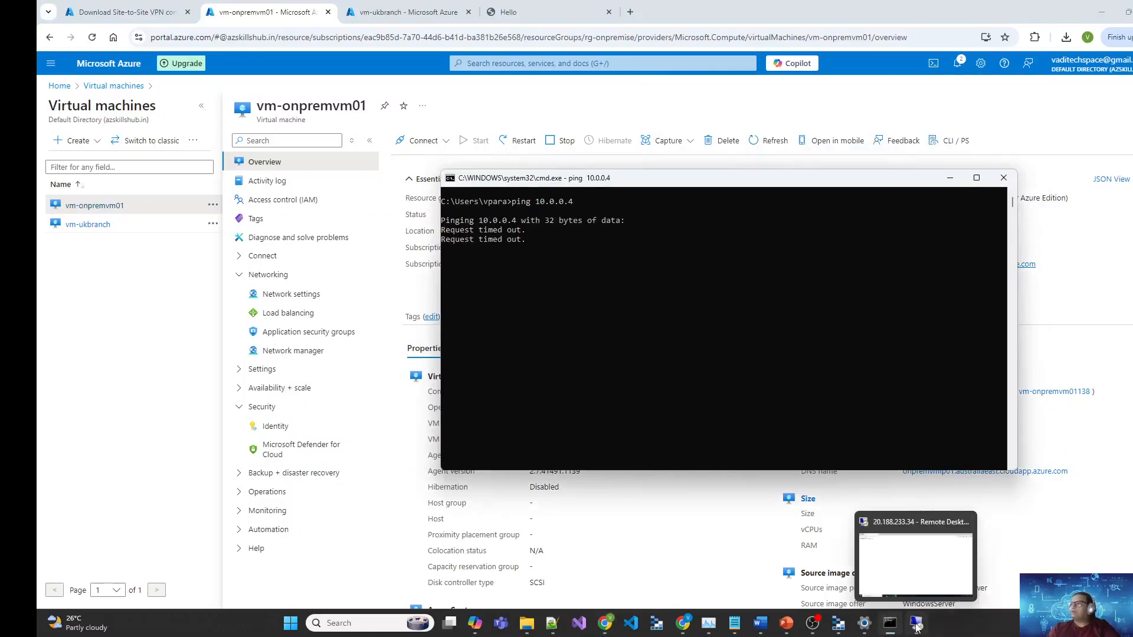
left_click(921, 568)
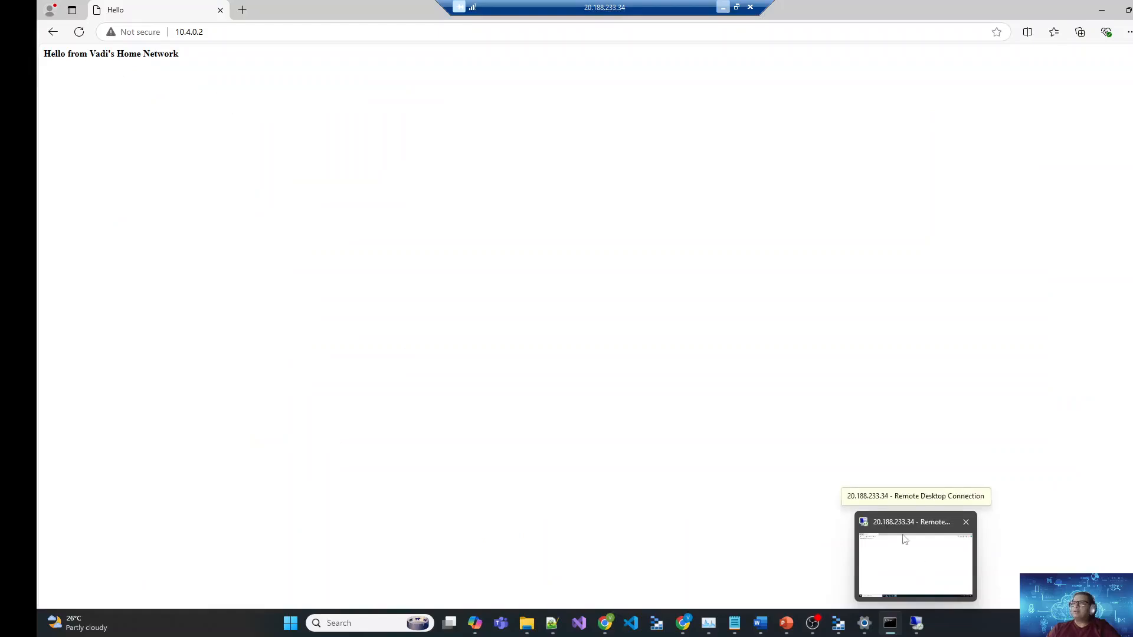
left_click(916, 624)
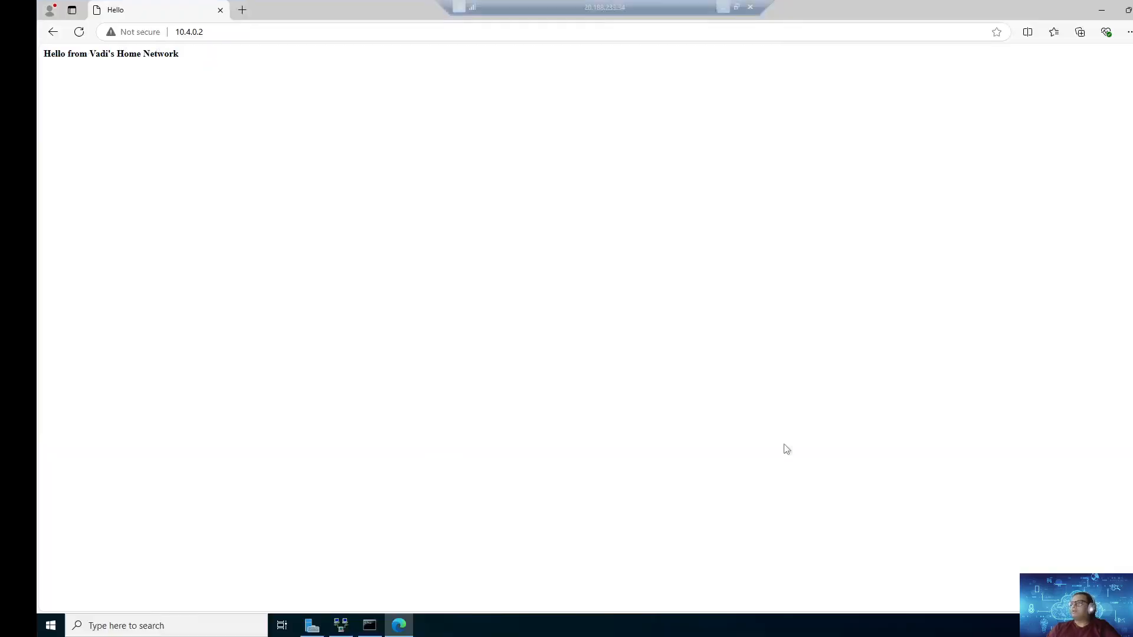
Step: Run route print locally and inspect the 10.1.0.0 and 10.3.0.0 IPv4 routes
left_click(721, 11)
left_click(678, 322)
key("Escape")
type("route print")
key("Return")
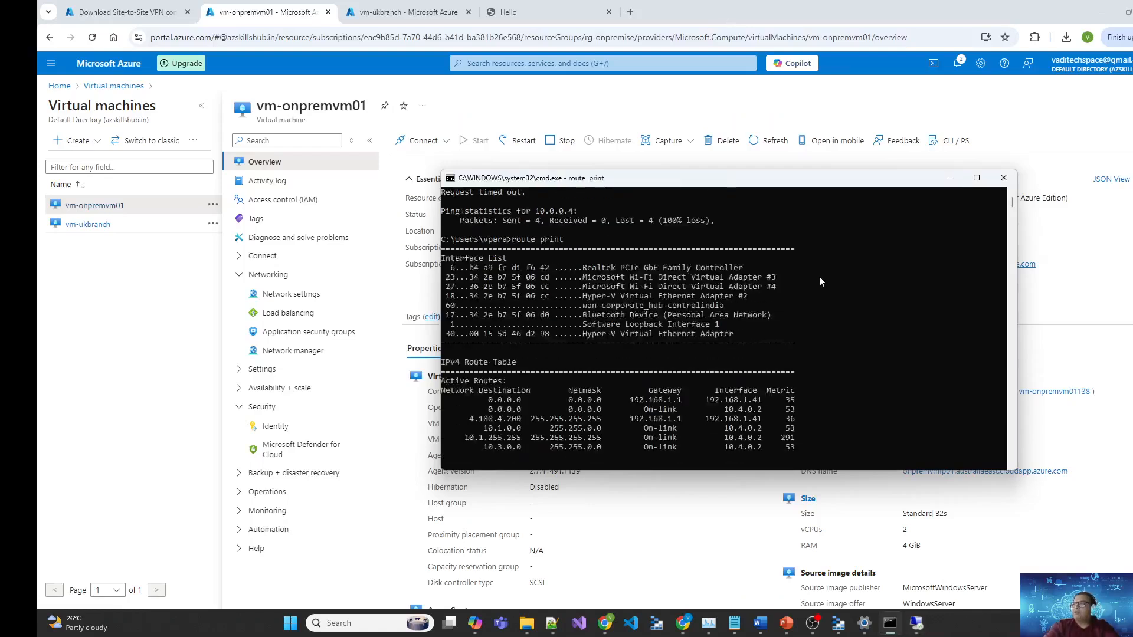
scroll(762, 380, "up", 6)
scroll(761, 380, "up", 4)
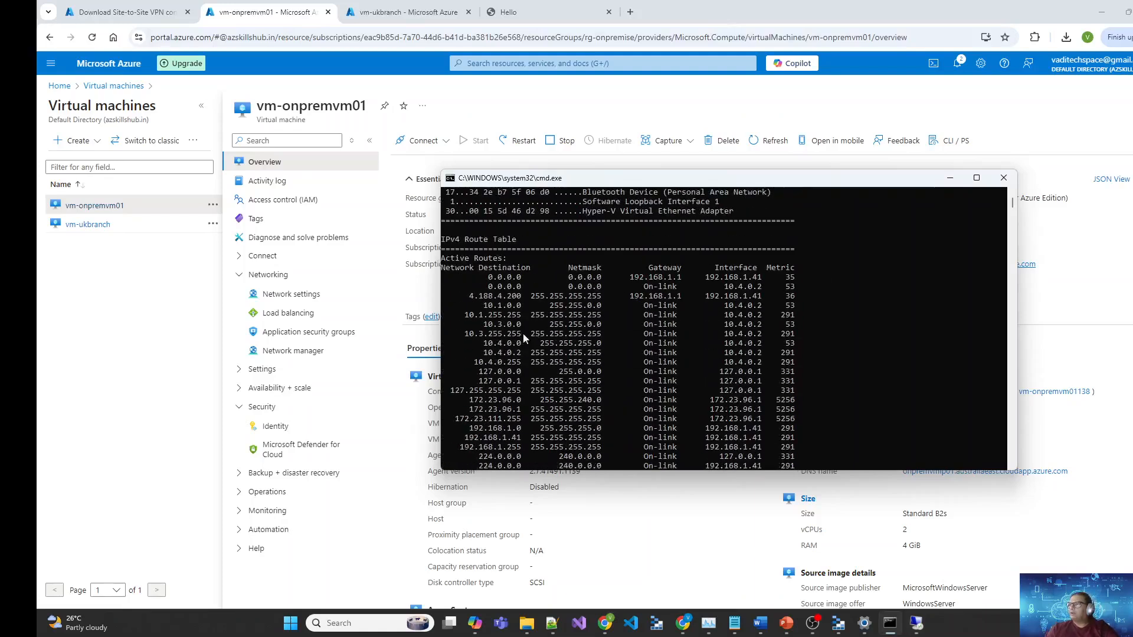
left_click_drag(518, 325, 495, 311)
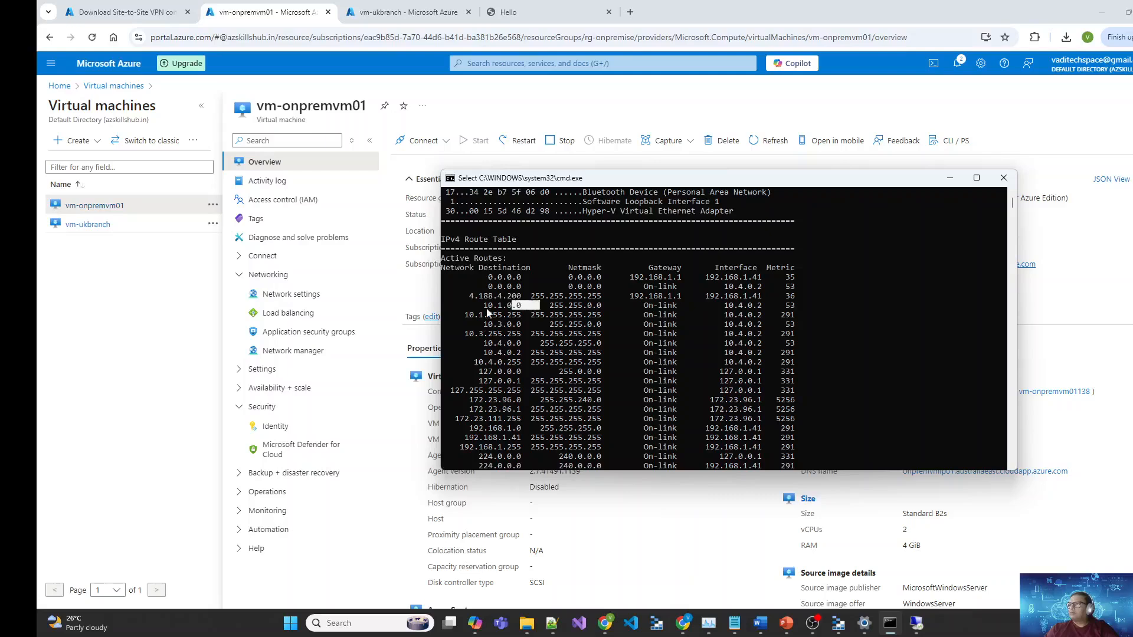
scroll(614, 375, "down", 2)
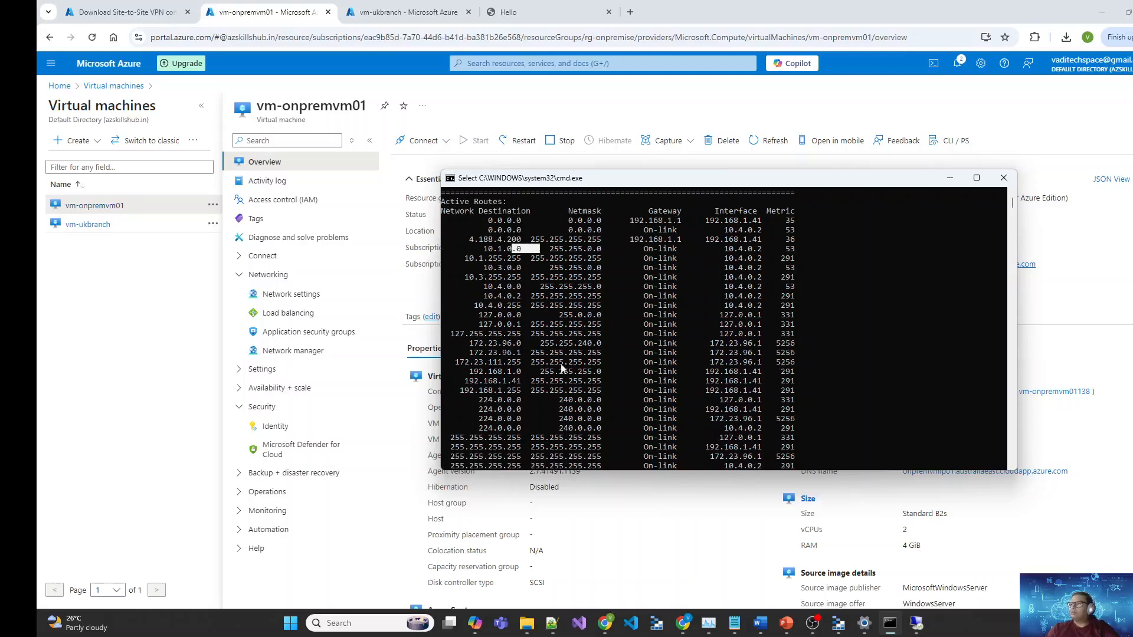
scroll(629, 404, "down", 2)
scroll(629, 404, "up", 2)
scroll(650, 409, "down", 5)
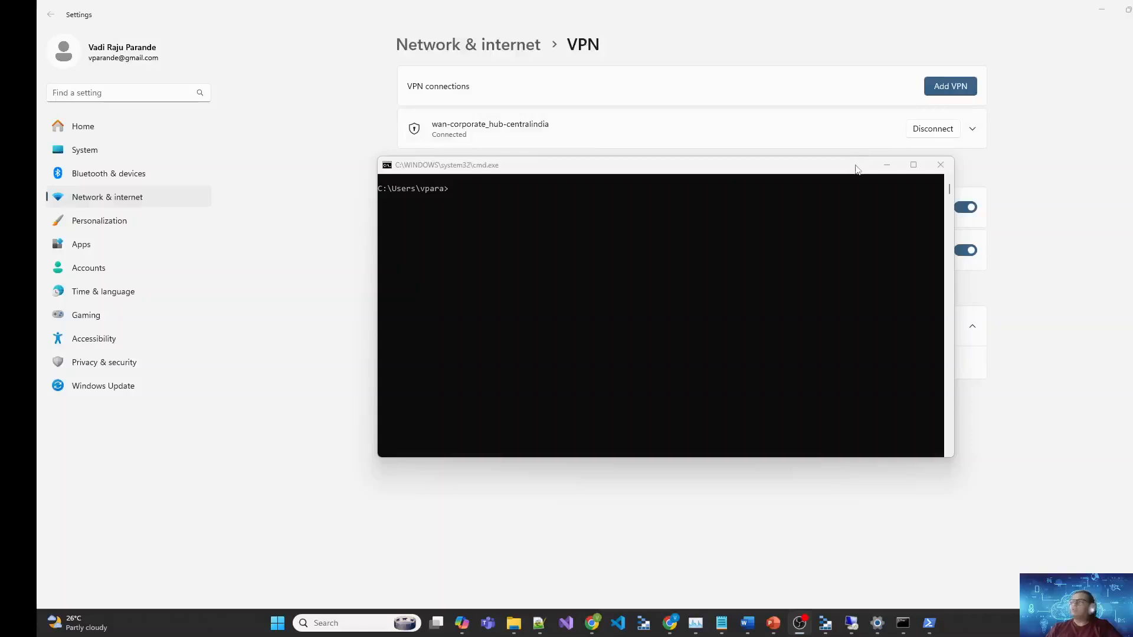
Step: Ping 10.0.0.4 and then 10.1.0.4 from the local command prompt
left_click(831, 190)
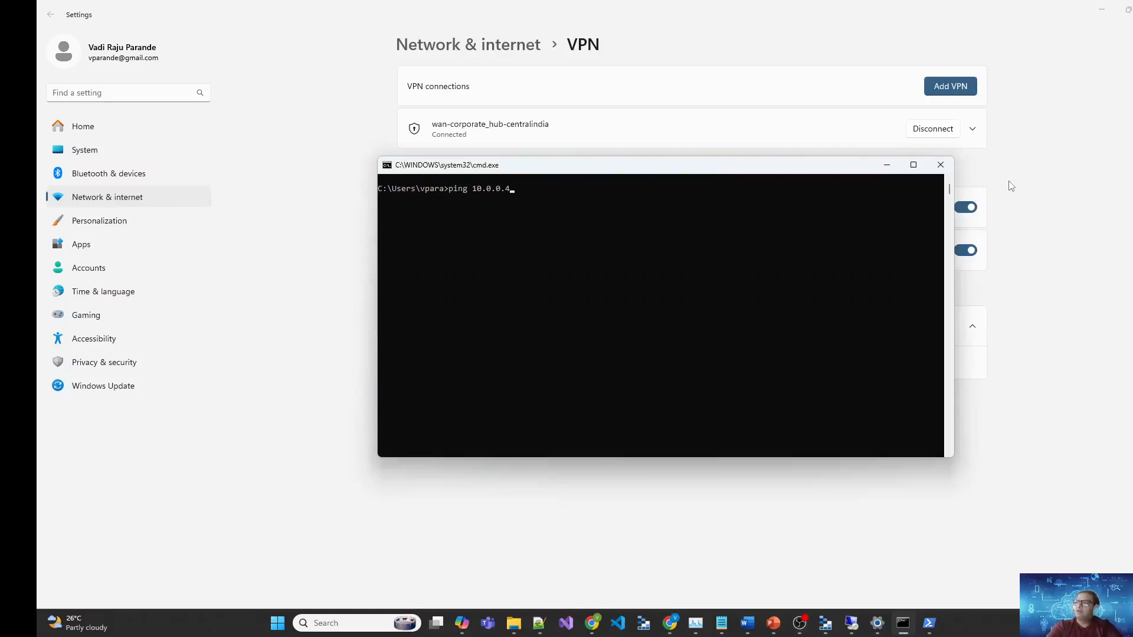
type("ping 10.0.0.4")
key("Return")
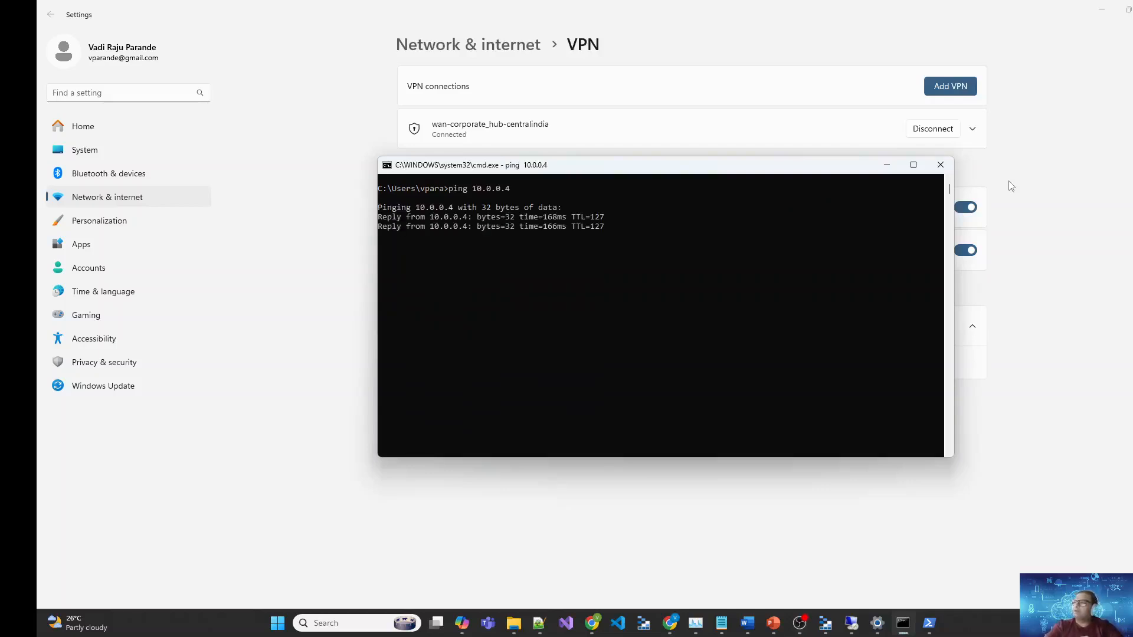
key("Up")
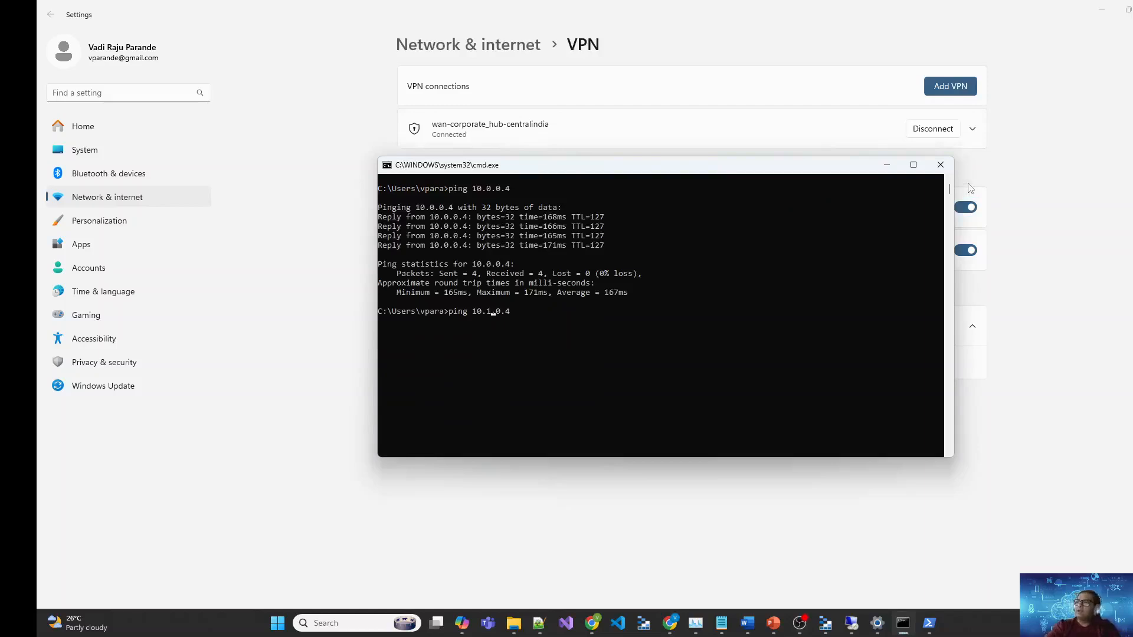
key("Return")
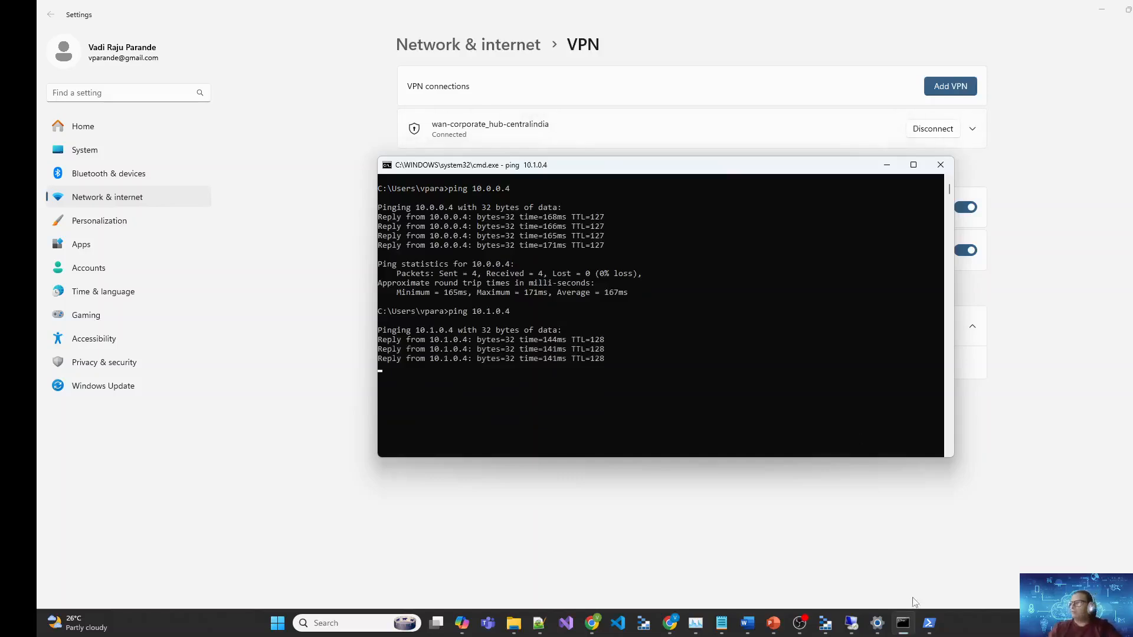
Step: Check the remote session's firewall and browser, then minimize down to the Azure portal
mouse_move(857, 627)
left_click(855, 586)
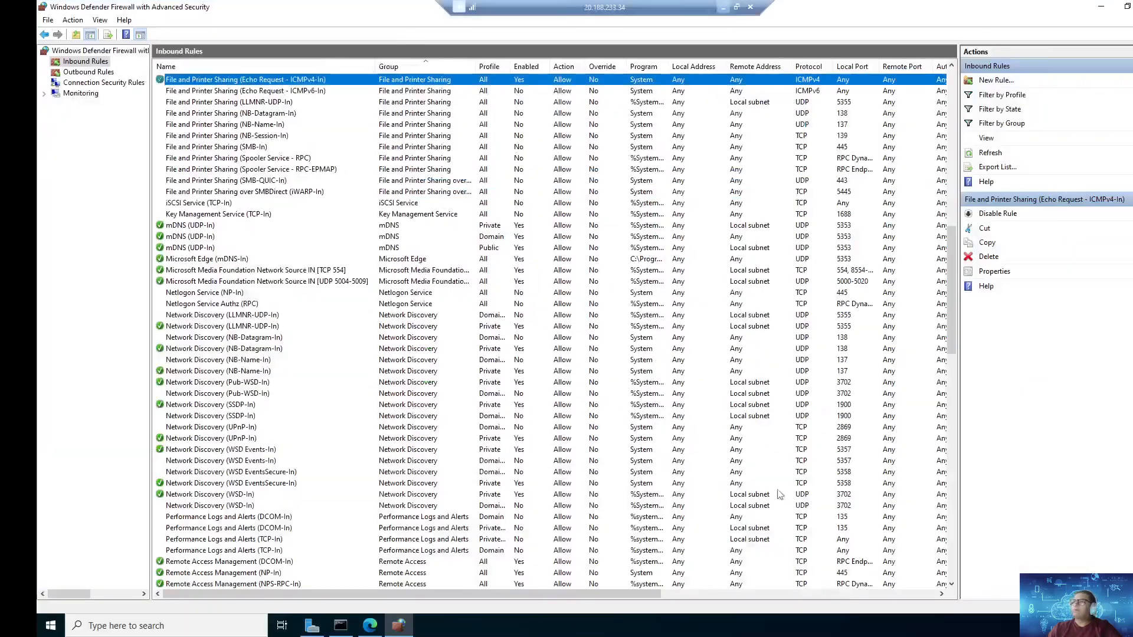
left_click(1101, 7)
left_click(600, 445)
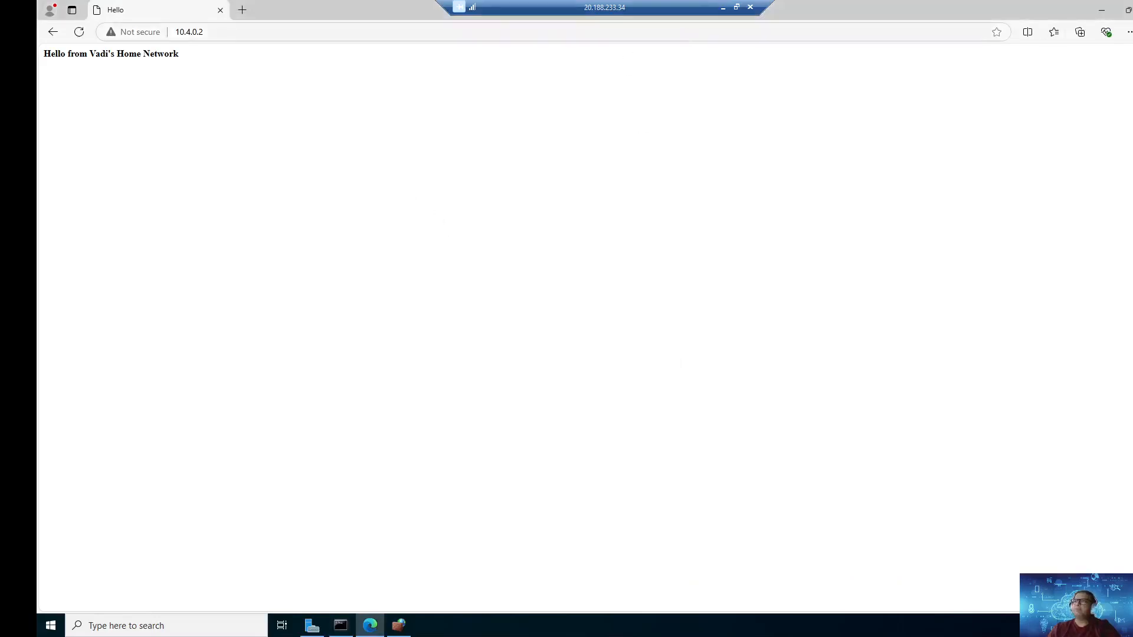
left_click(722, 8)
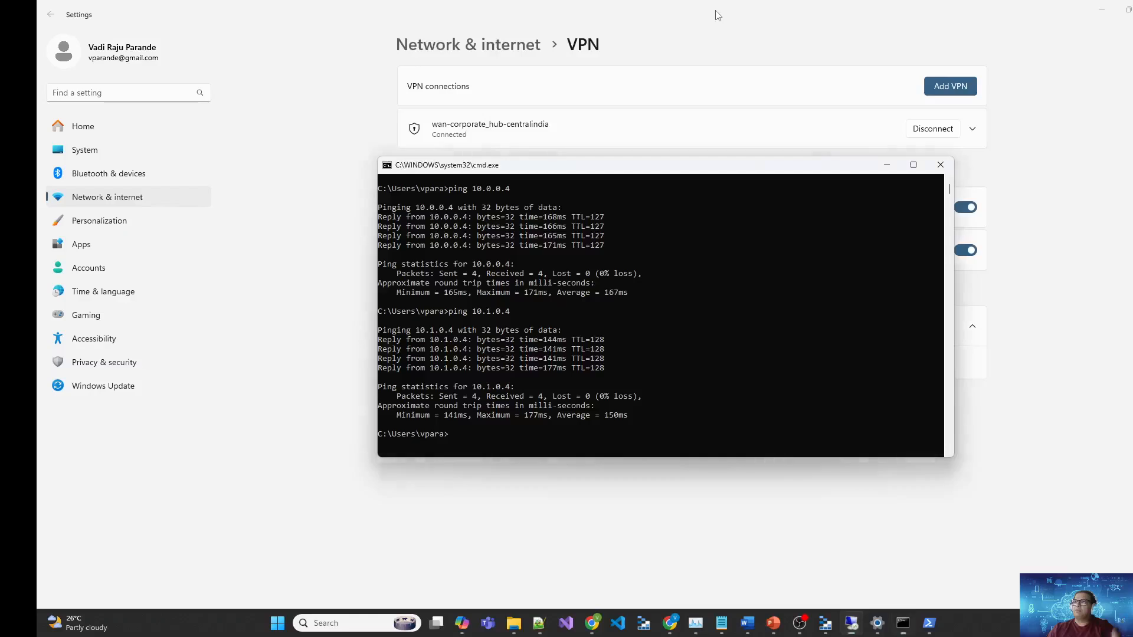
left_click(1100, 12)
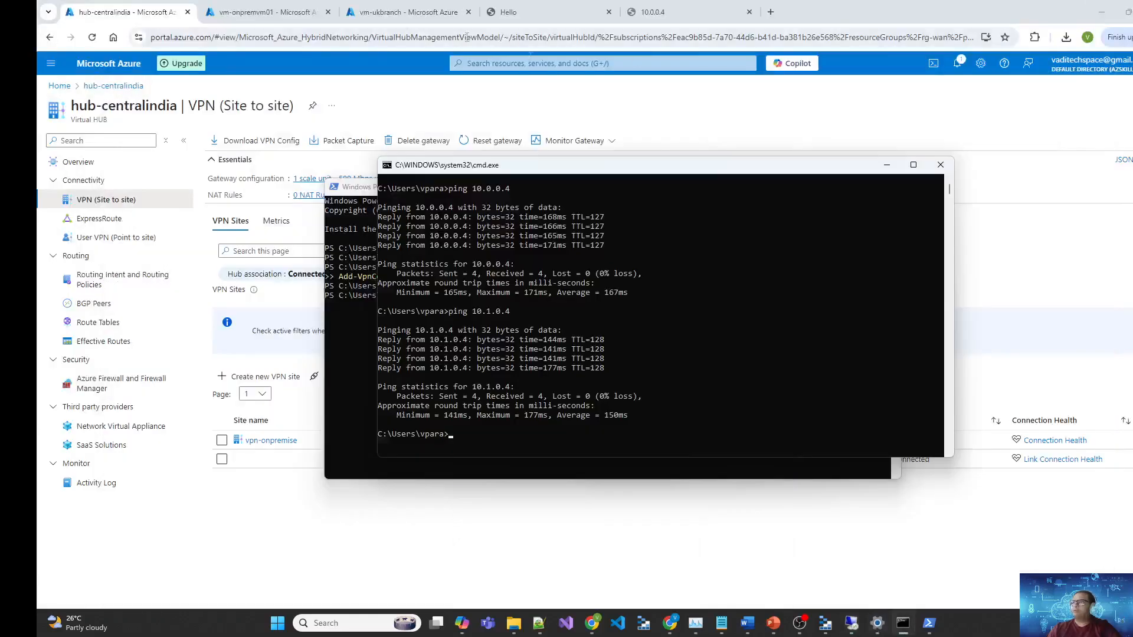
Step: Copy vm-ukbranch's public IP 172.167.212.227 from its overview page
left_click(407, 12)
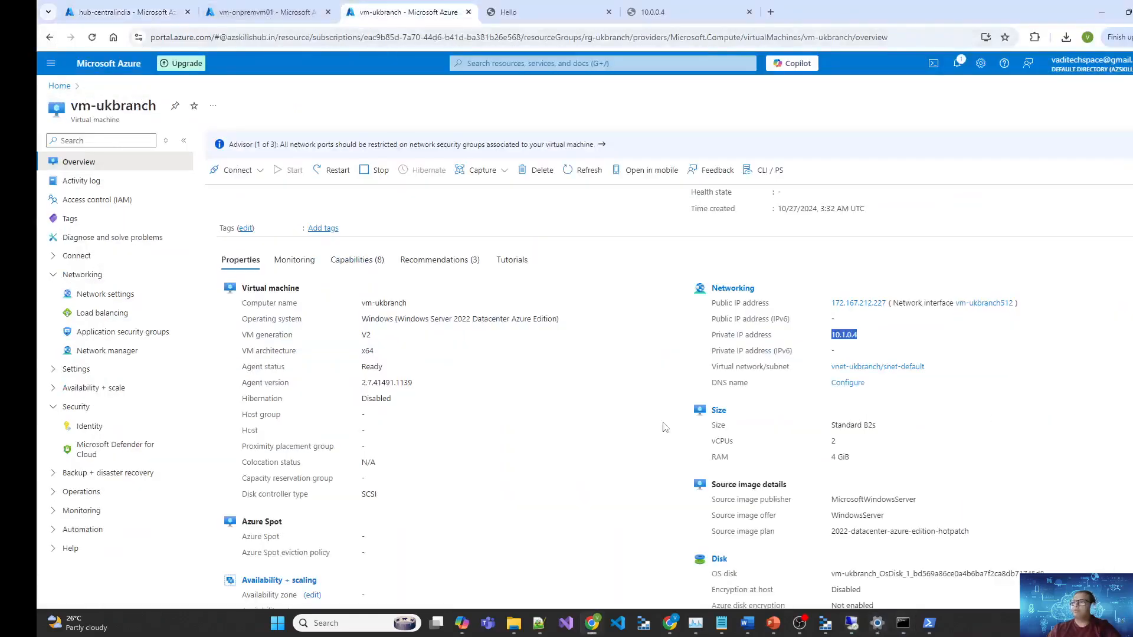
left_click(891, 320)
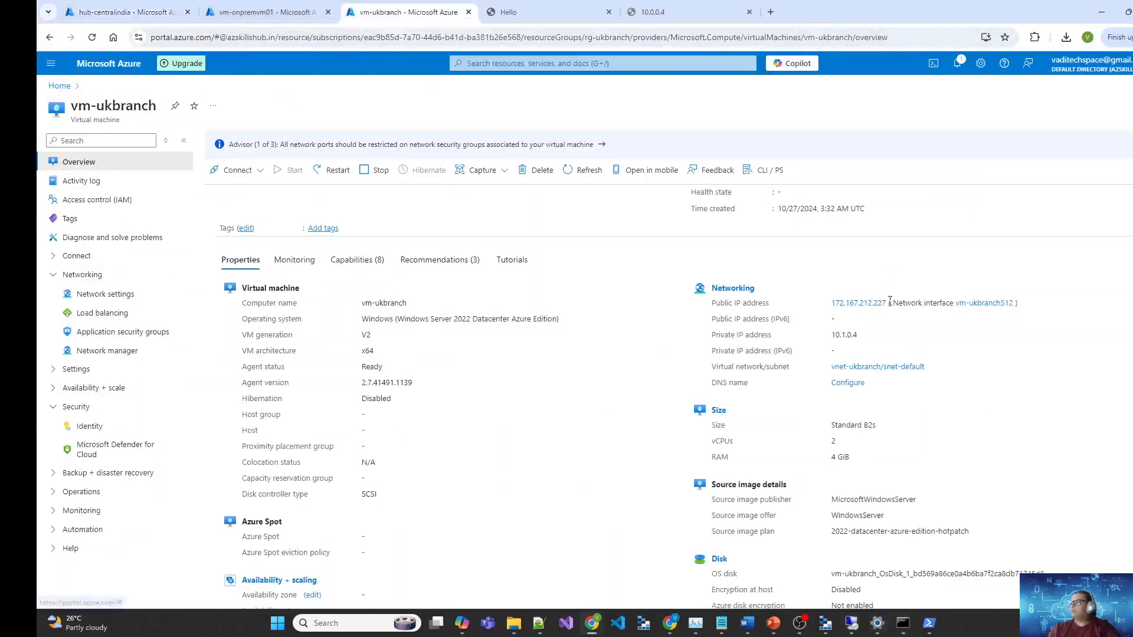
scroll(927, 245, "up", 2)
left_click(840, 261)
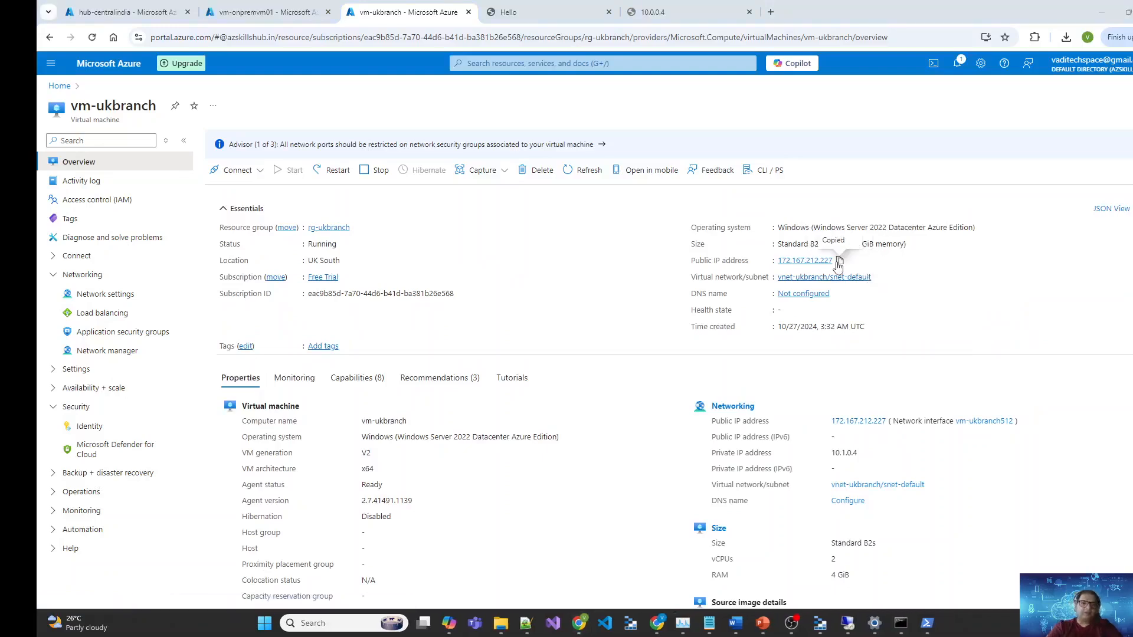
Step: Connect Remote Desktop to 172.167.212.227, entering the account password and accepting the certificate
left_click_drag(38, 136, 608, 56)
key("ctrl+v")
left_click(656, 189)
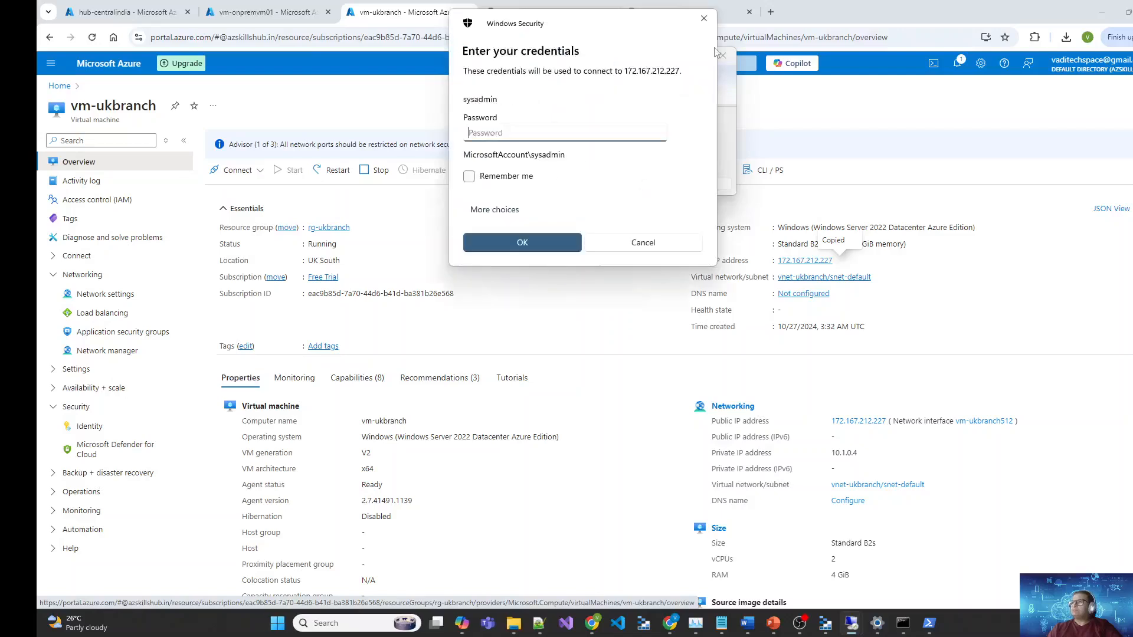
type("***************")
key("Return")
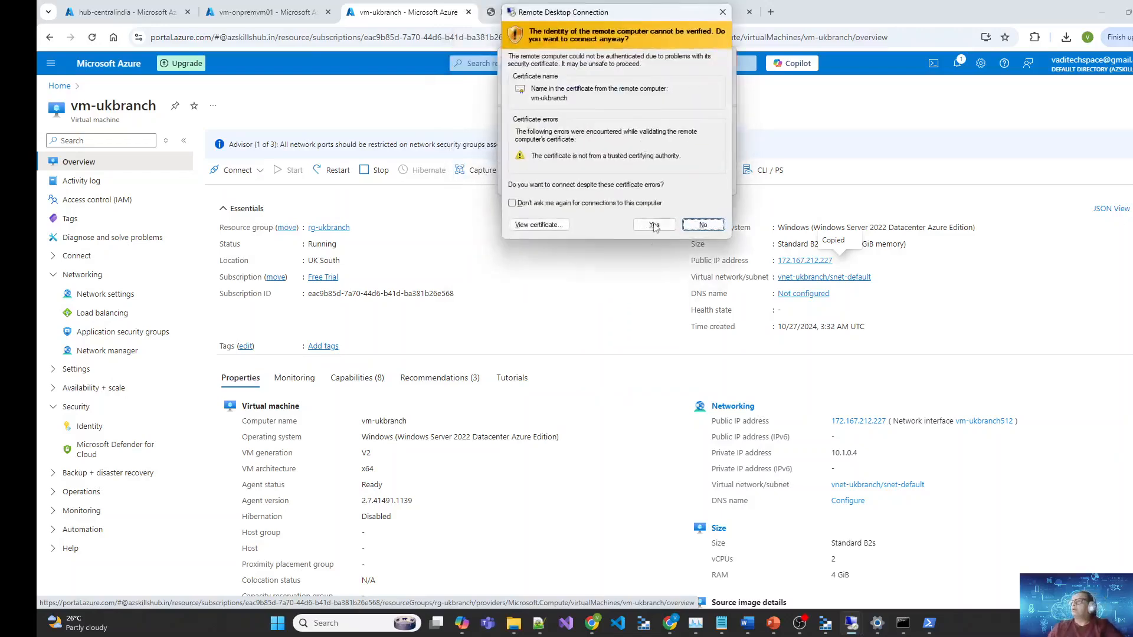
left_click(654, 225)
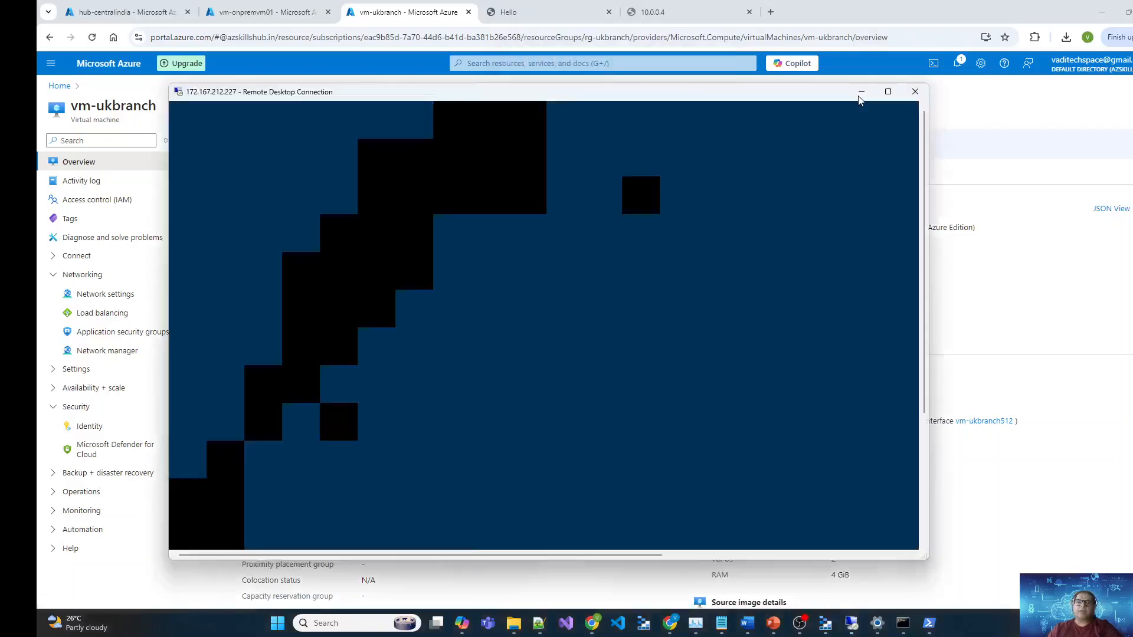
left_click_drag(557, 96, 793, 72)
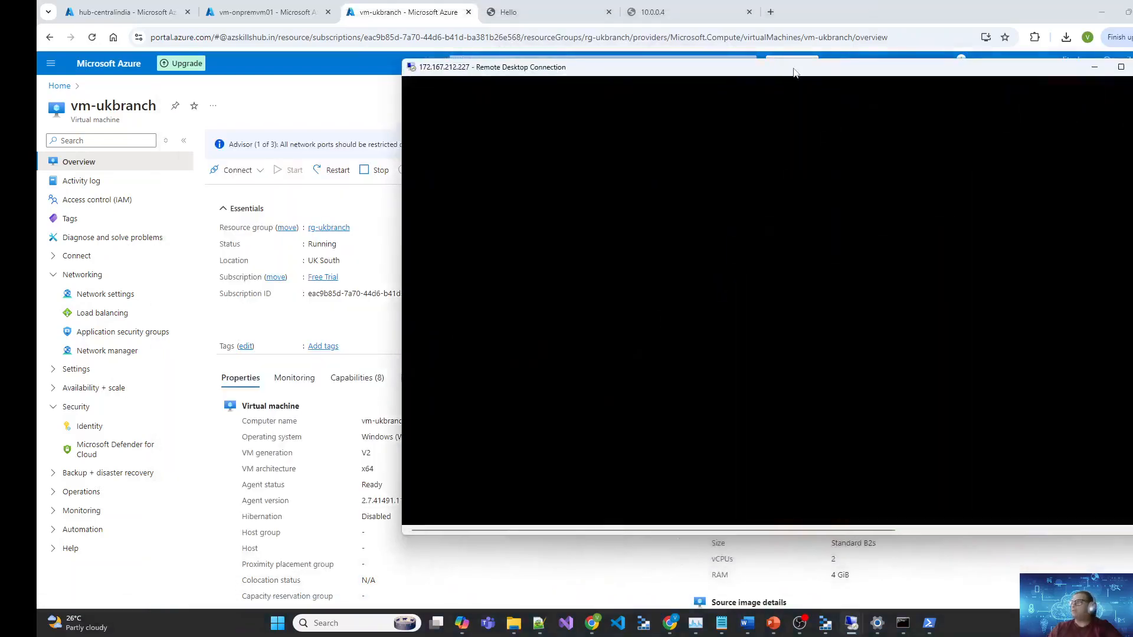
double_click(794, 70)
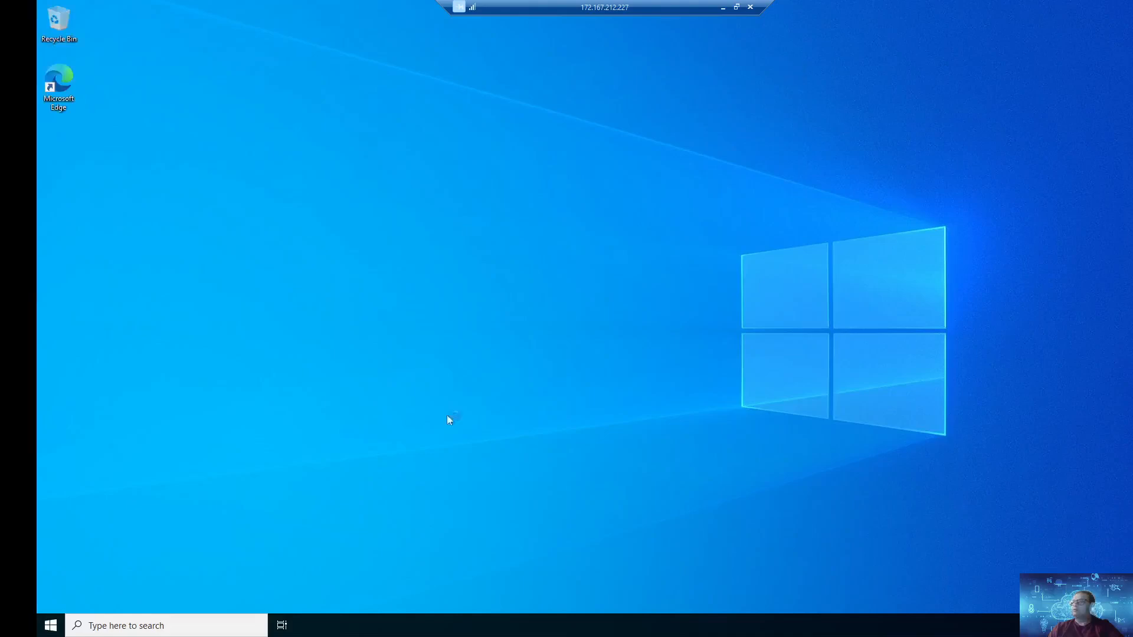
double_click(58, 87)
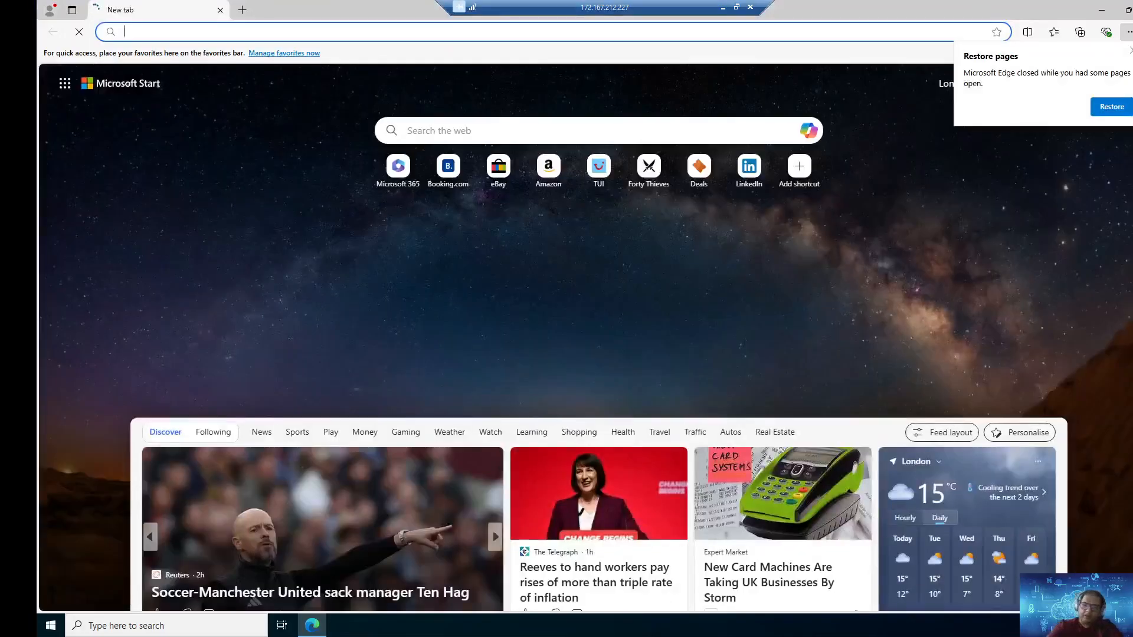
type("http://10.3")
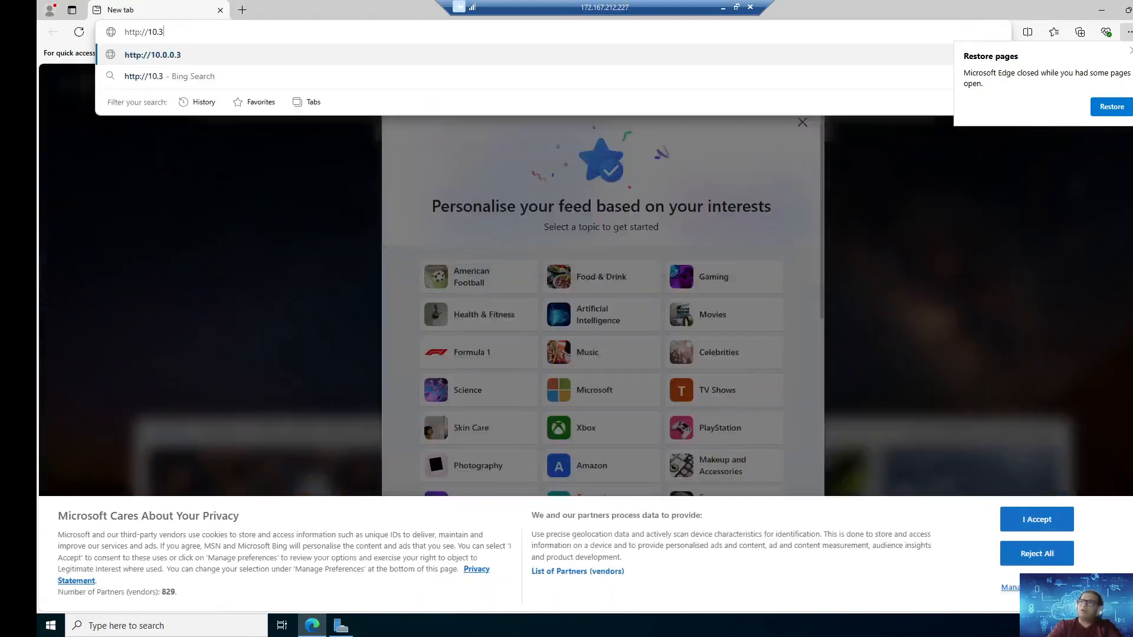
key("BackSpace")
type("4.0.2")
key("Return")
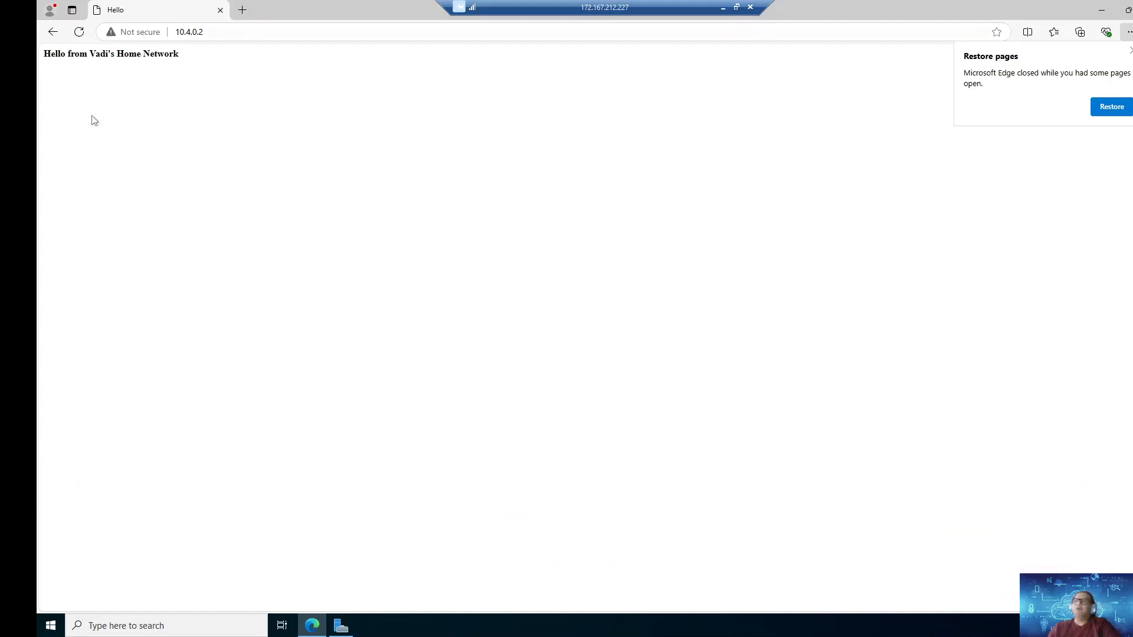
triple_click(470, 52)
left_click(554, 115)
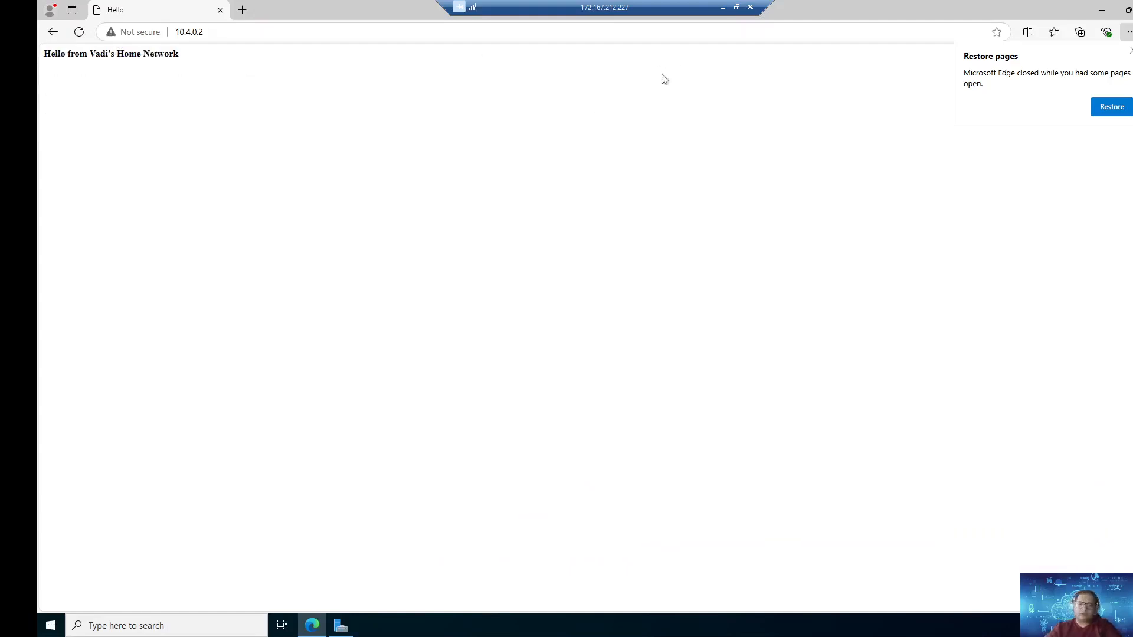
Step: Open cmd via Win+R and ping 10.0.0.4 from the UK branch VM
key("super+r")
type("cmd")
key("Return")
type("ping 10.0")
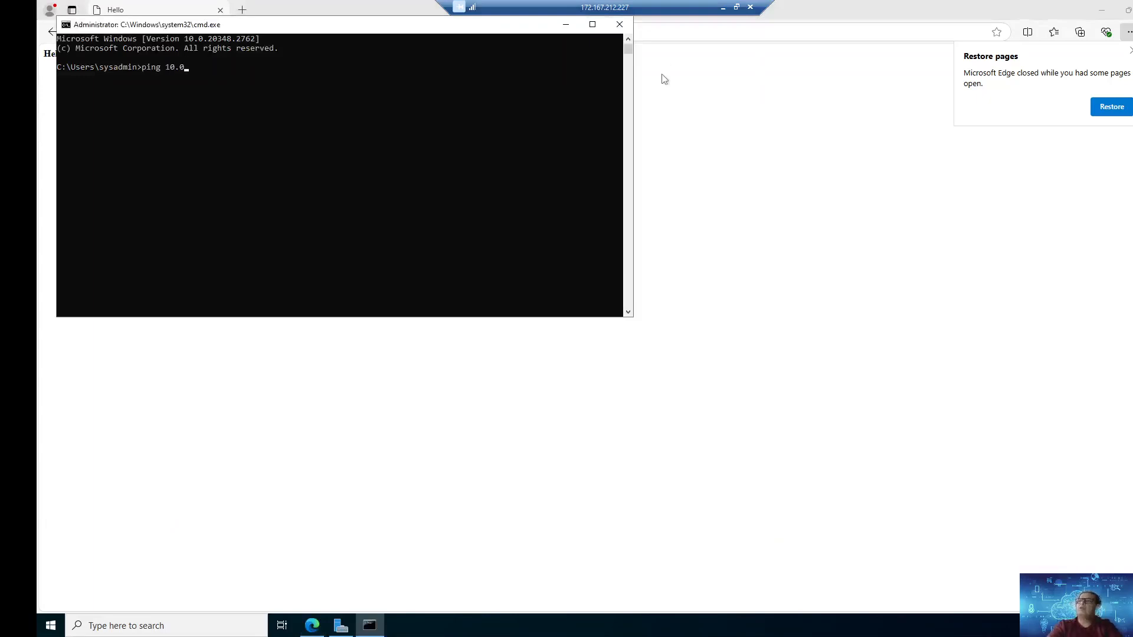
type(".0.4")
key("Return")
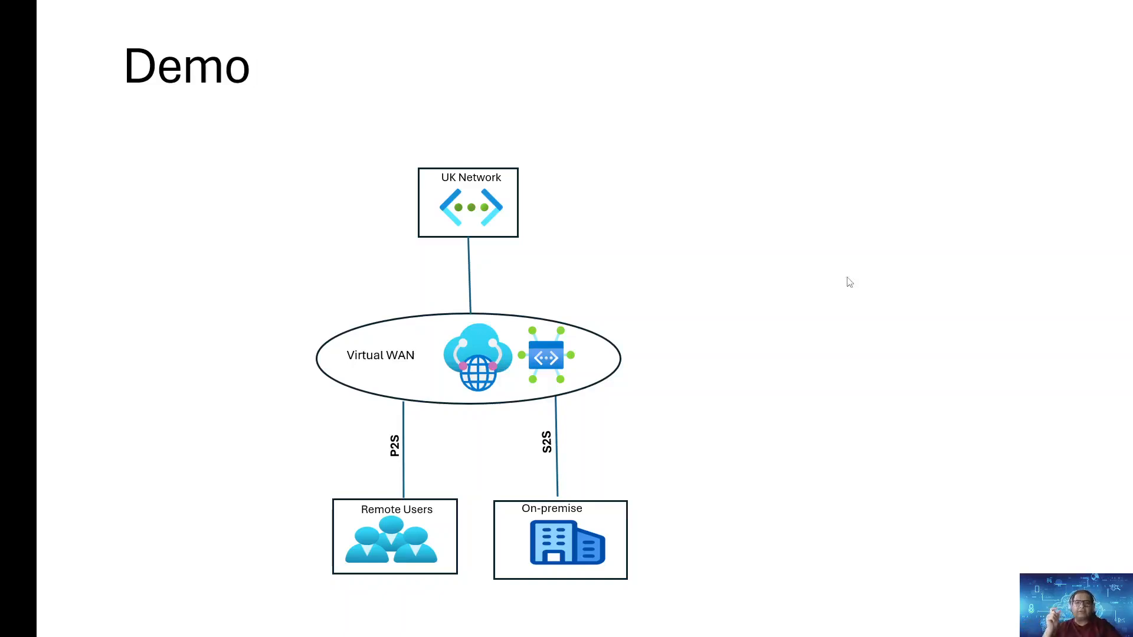
Step: Print the local route table, highlight the 10.0.0.0 row, then close the command window
key("alt+Tab")
type("print")
key("Return")
scroll(734, 307, "up", 8)
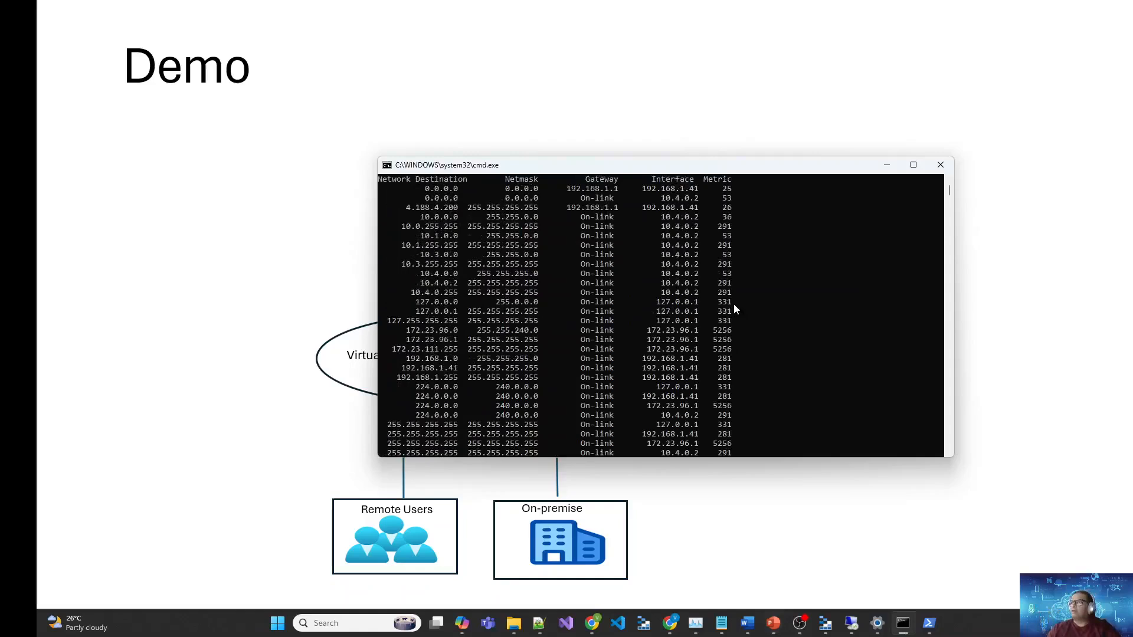
scroll(734, 310, "up", 1)
left_click_drag(421, 245, 699, 249)
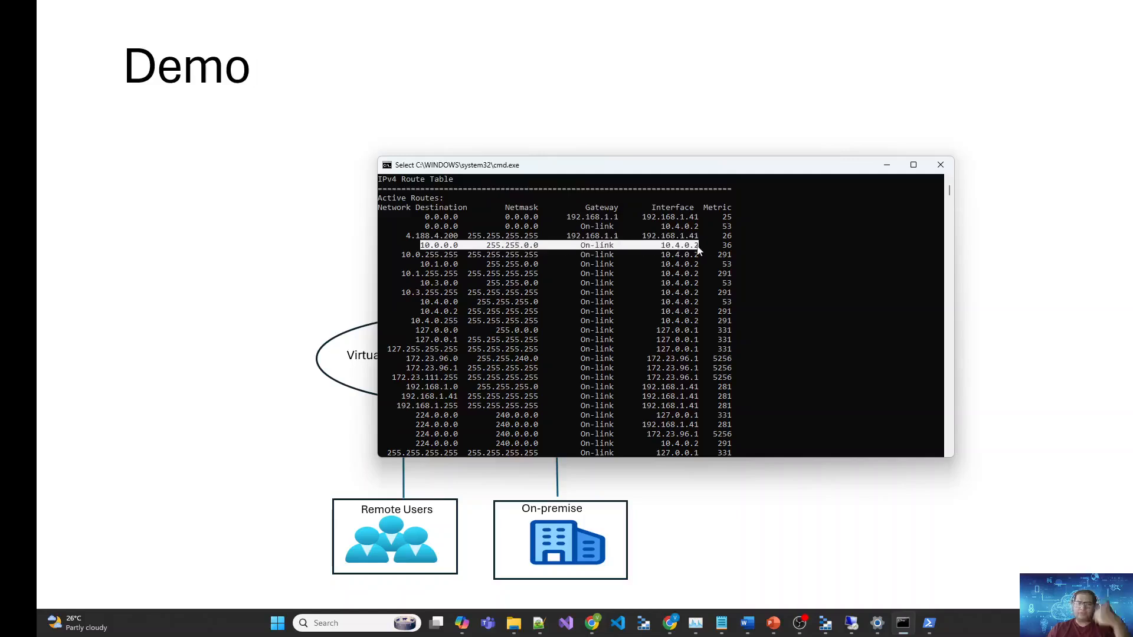
left_click(762, 254)
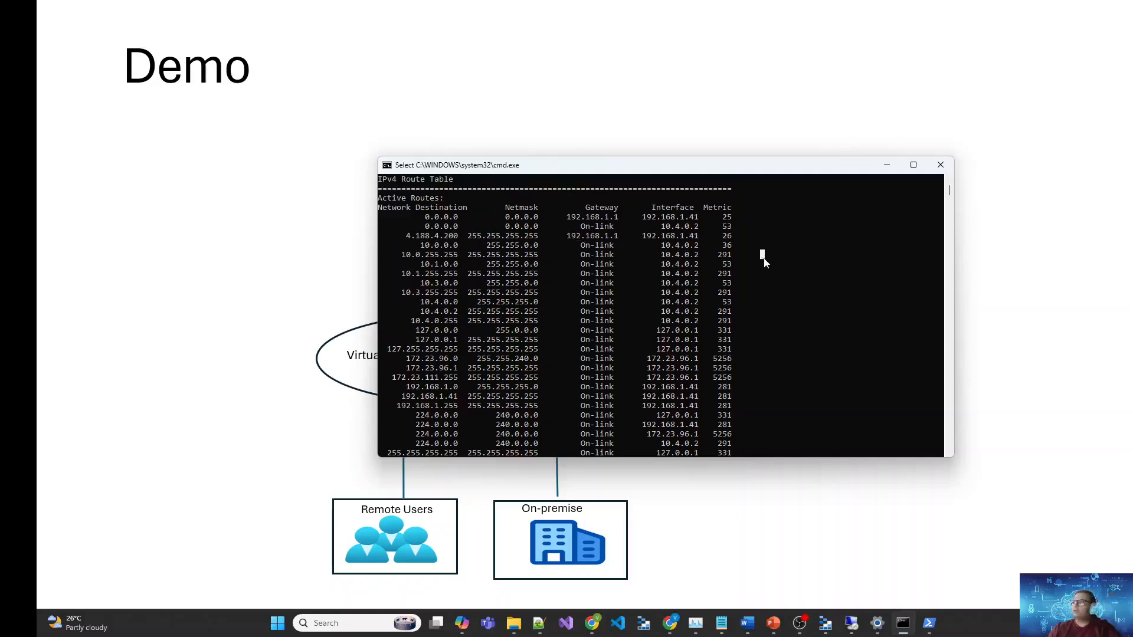
left_click(940, 165)
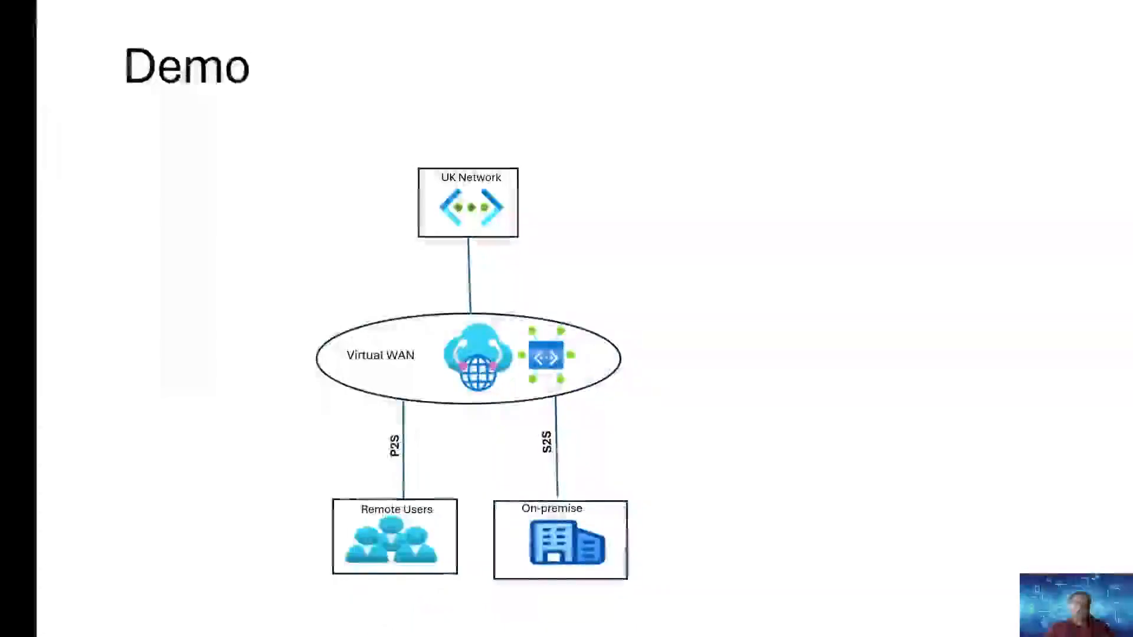